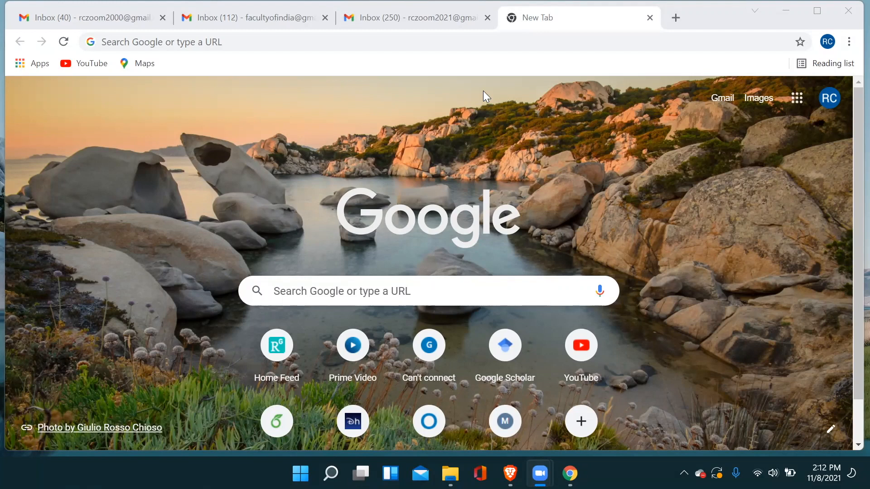
# Open the canva.com website in the browser.
pyautogui.click(330, 41)
pyautogui.write('v')
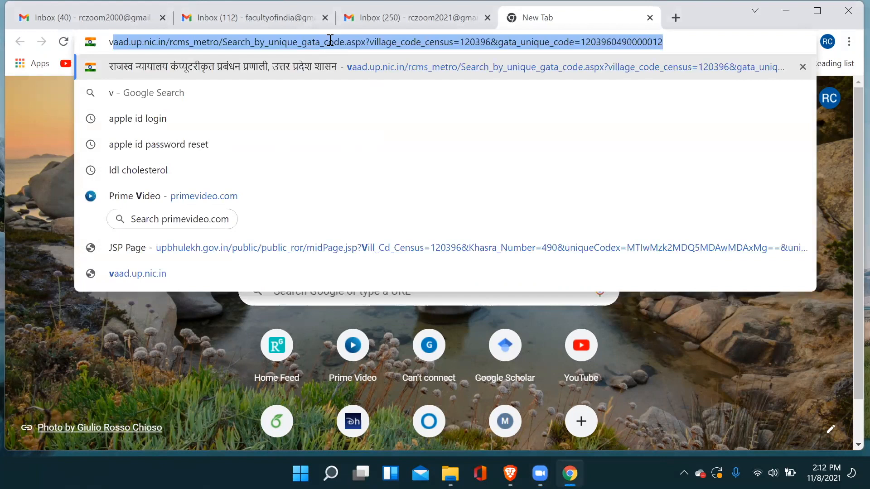
pyautogui.press('BackSpace')
pyautogui.write('canva.com')
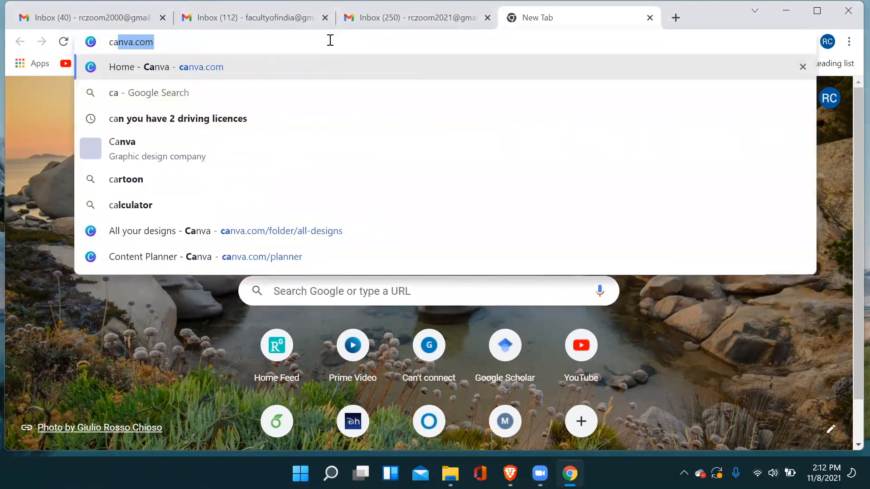
pyautogui.press('Return')
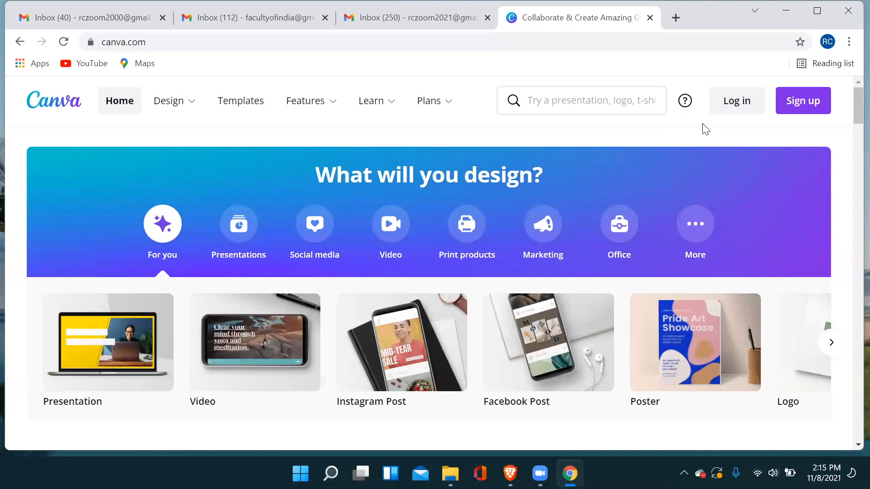
# Sign up for Canva with Google, choosing one of the existing Google accounts.
pyautogui.scroll(-2, 746, 145)
pyautogui.scroll(2, 746, 145)
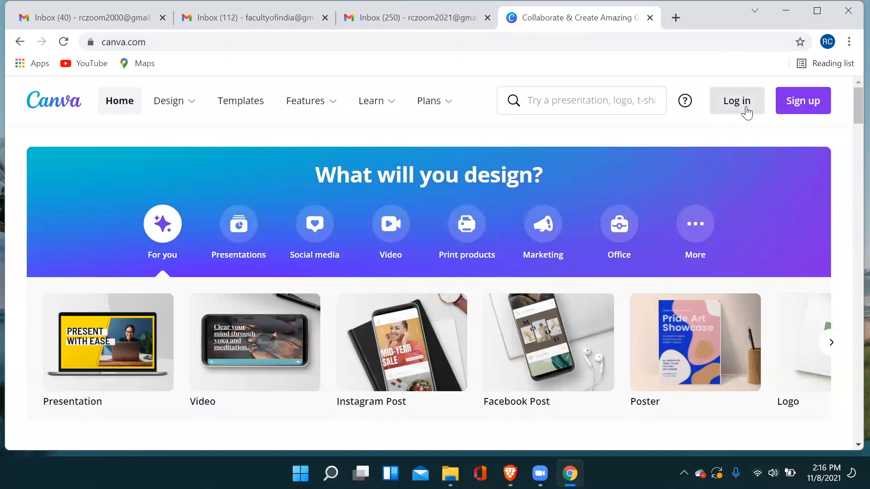
pyautogui.click(799, 104)
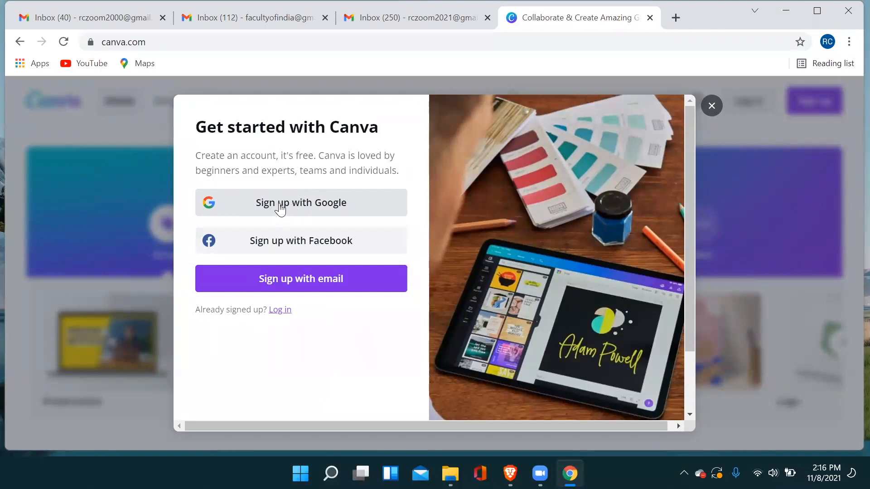
pyautogui.click(303, 203)
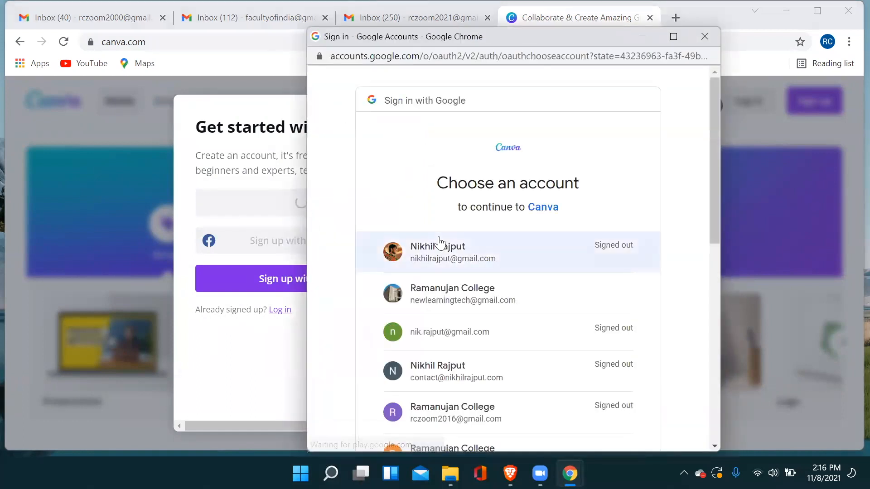
pyautogui.scroll(-6, 439, 244)
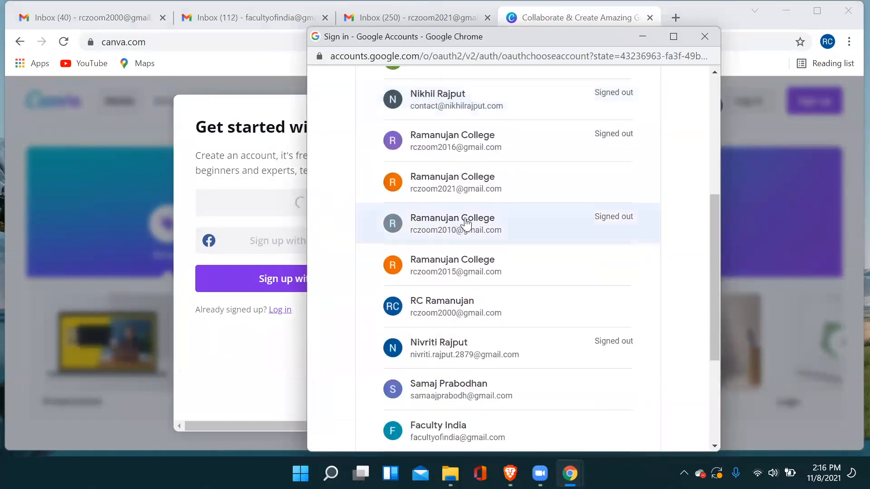
pyautogui.scroll(2, 525, 197)
pyautogui.scroll(-2, 548, 213)
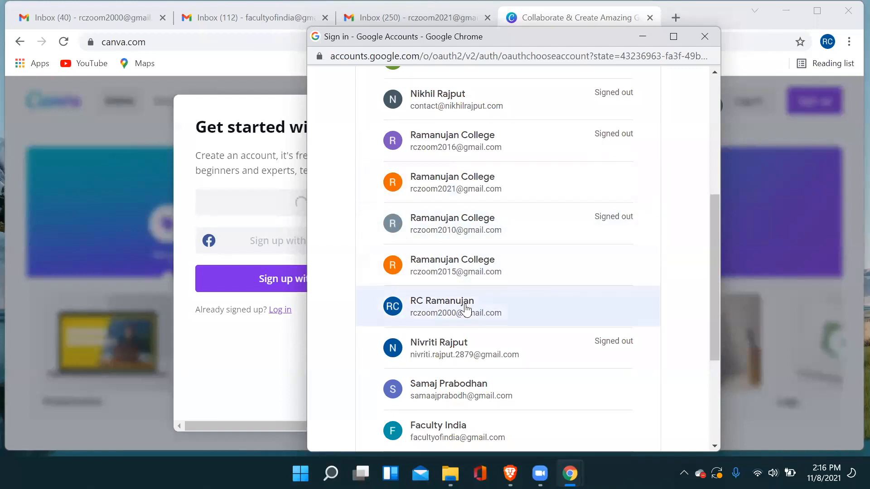
pyautogui.click(518, 299)
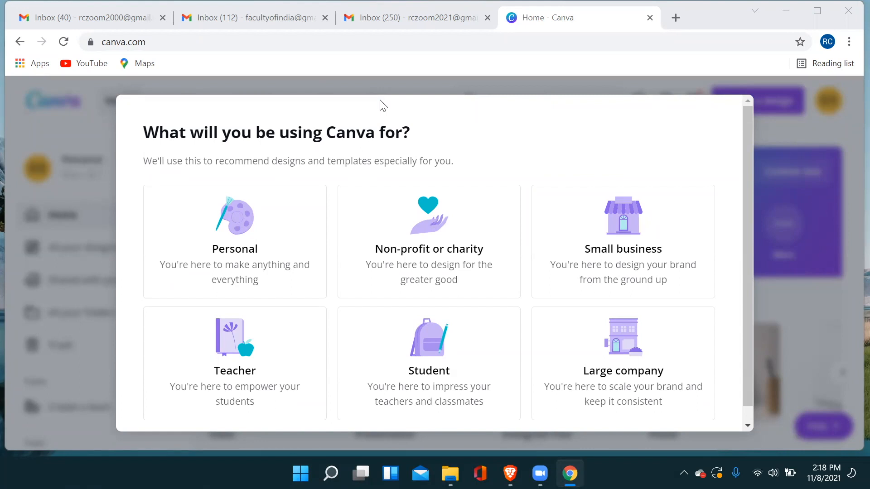
# Set Teacher as the intended use of Canva.
pyautogui.scroll(-1, 528, 138)
pyautogui.scroll(1, 528, 139)
pyautogui.scroll(-1, 325, 259)
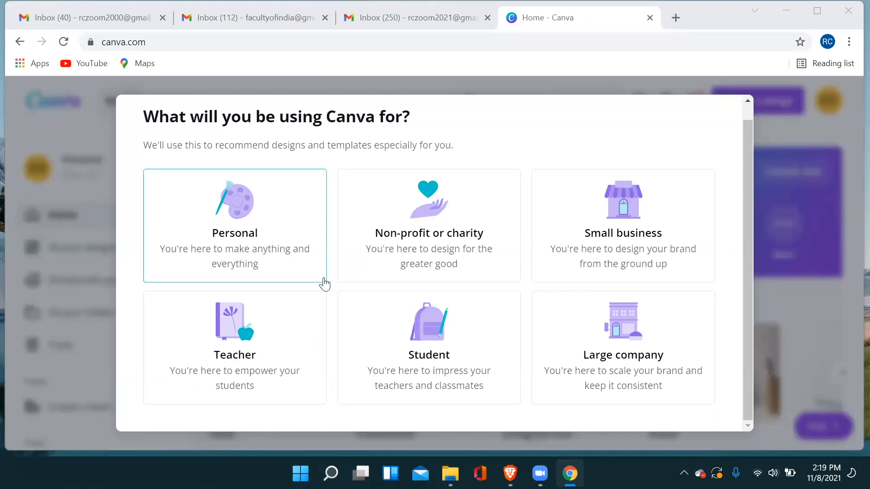
pyautogui.click(249, 353)
# Open the K-12 teacher verification form, look through its fields, and skip the verification.
pyautogui.scroll(-2, 305, 340)
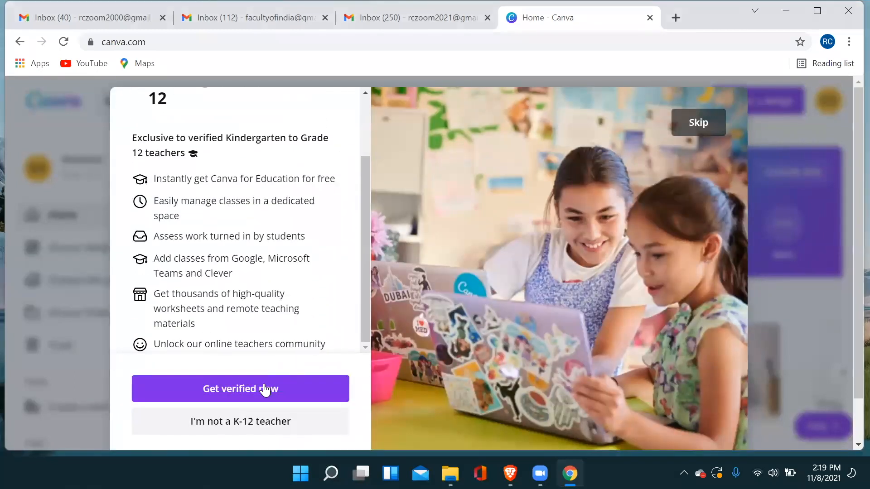
pyautogui.click(265, 390)
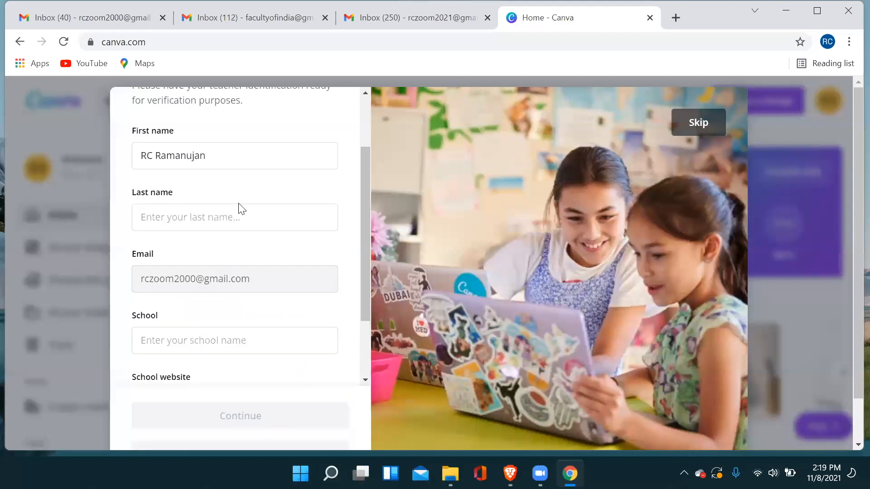
pyautogui.scroll(-2, 267, 290)
pyautogui.scroll(-2, 276, 324)
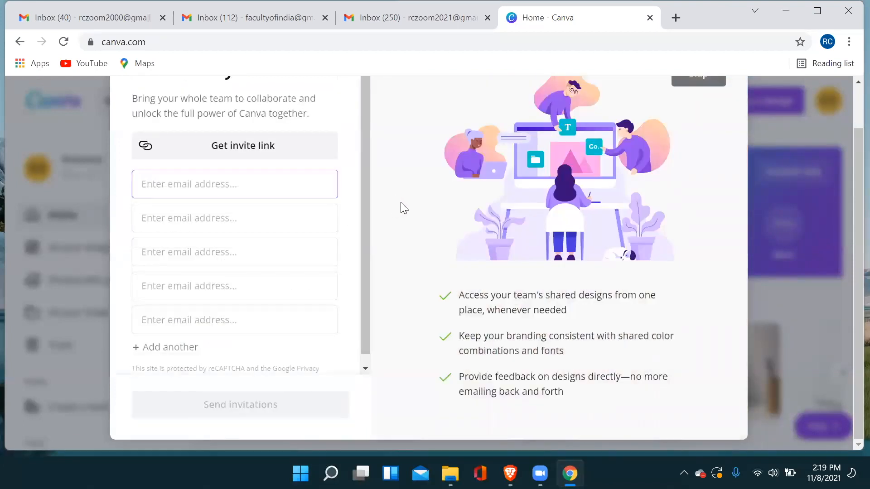
pyautogui.scroll(2, 400, 202)
pyautogui.click(692, 130)
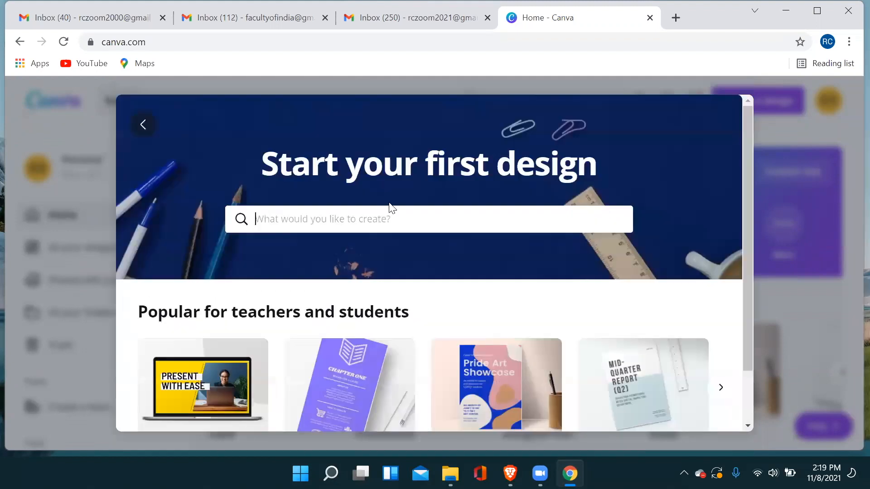
# Browse the popular designs for teachers and students, start a new Presentation, and skip the introductory tour.
pyautogui.scroll(-2, 659, 178)
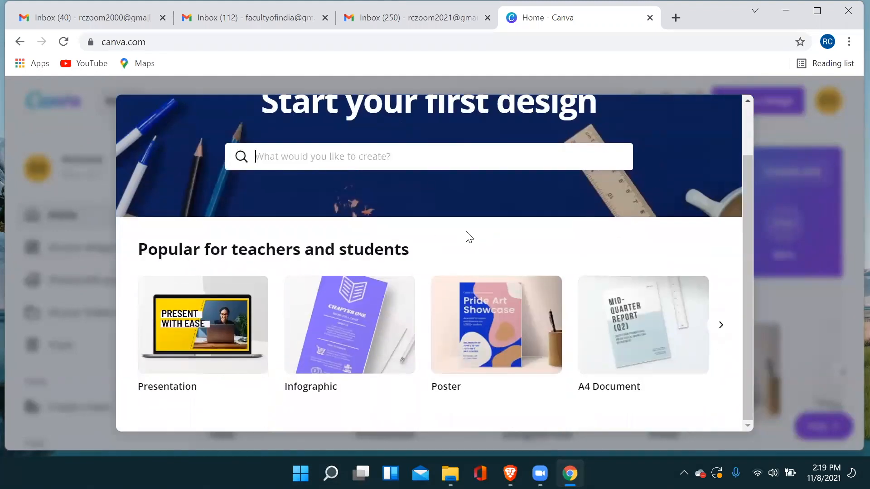
pyautogui.scroll(2, 502, 229)
pyautogui.scroll(-2, 502, 230)
pyautogui.click(722, 332)
pyautogui.click(721, 333)
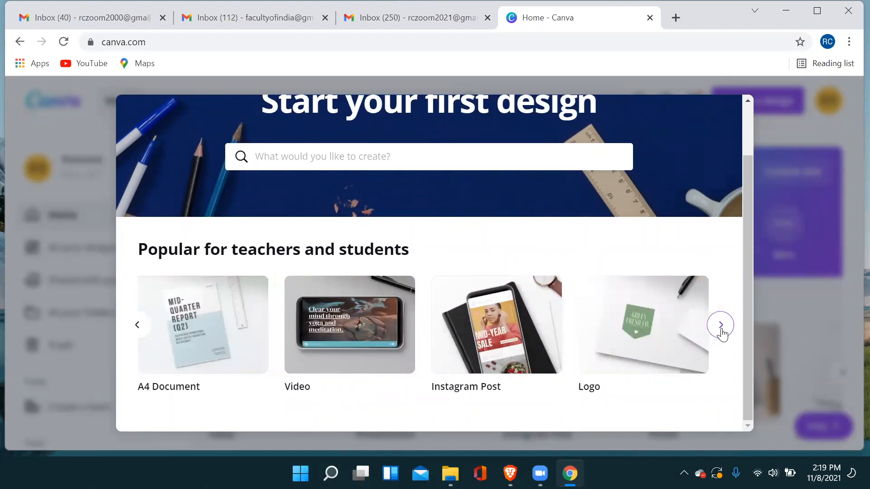
pyautogui.click(722, 333)
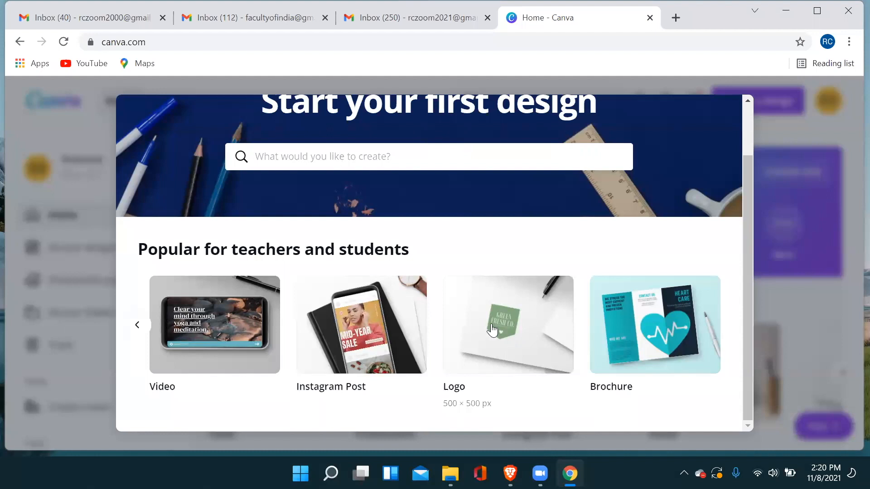
pyautogui.click(138, 326)
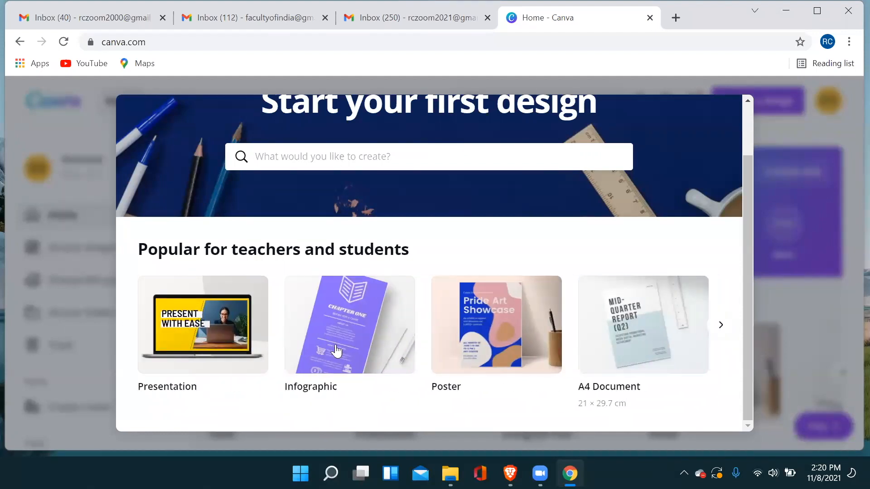
pyautogui.click(207, 344)
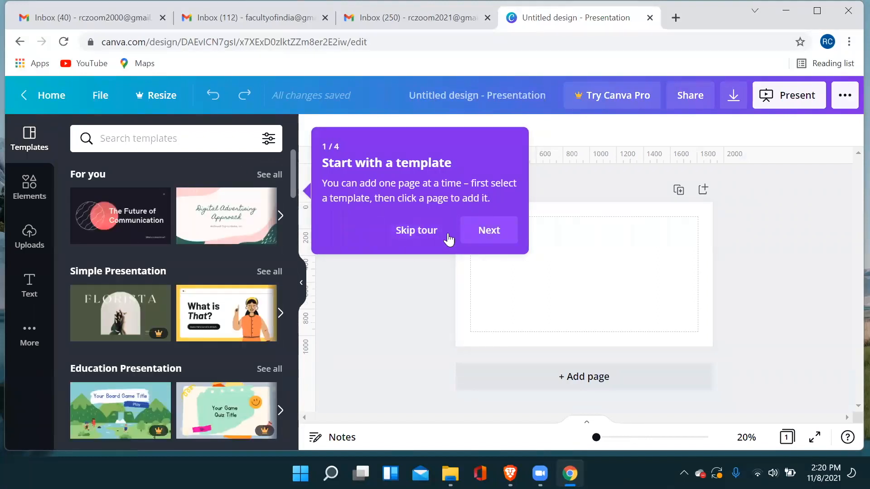
pyautogui.click(422, 231)
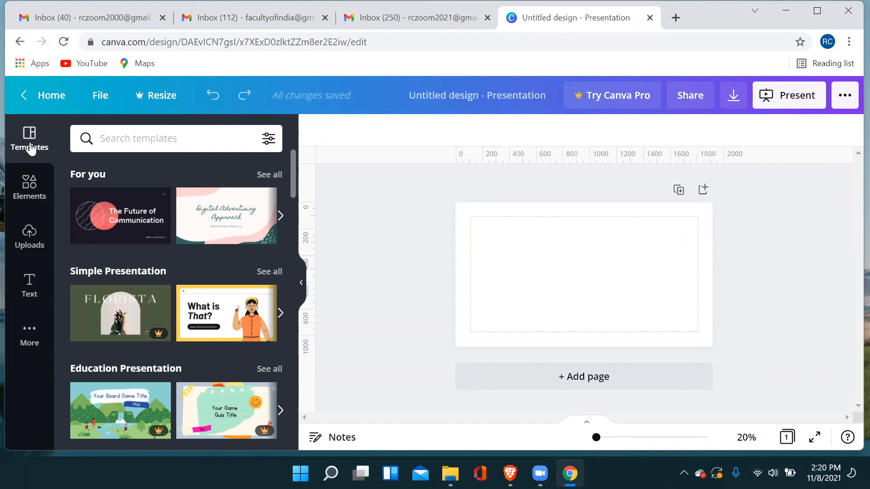
# Try to apply all 17 pages of the Blue and Green Illustrated Digital Board Game template, and return to the template list.
pyautogui.scroll(-8, 162, 265)
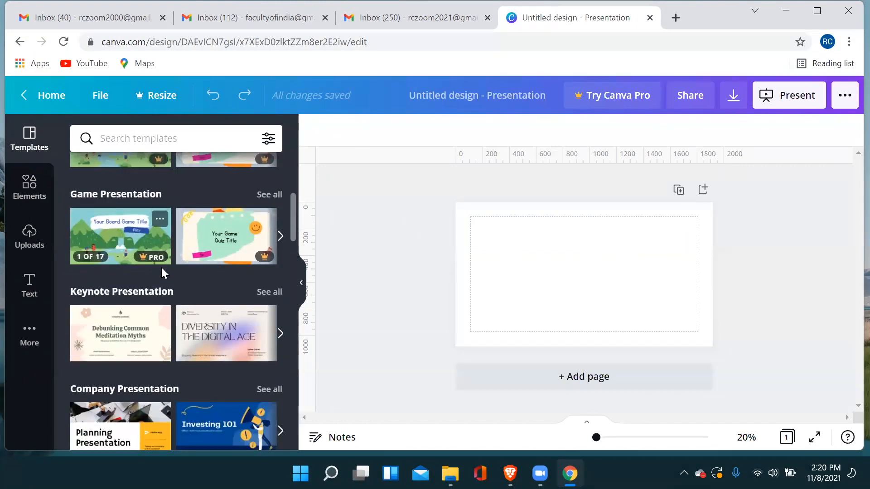
pyautogui.scroll(-15, 170, 287)
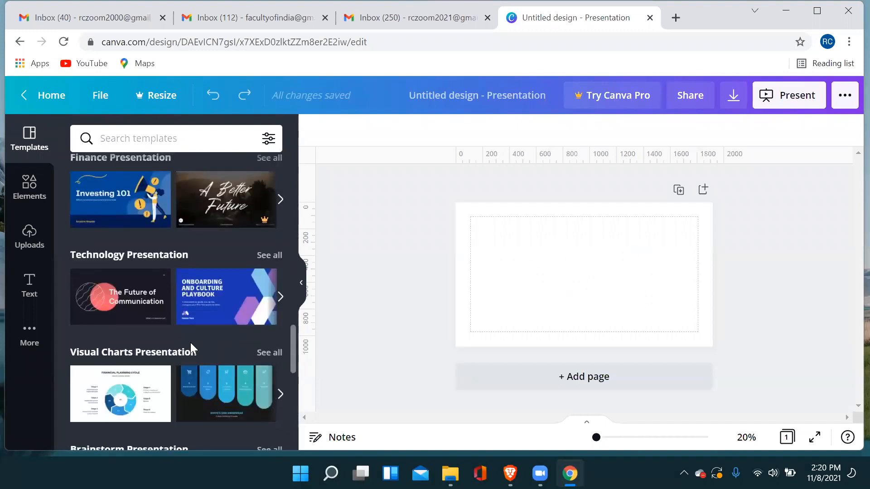
pyautogui.scroll(15, 199, 307)
pyautogui.scroll(5, 202, 309)
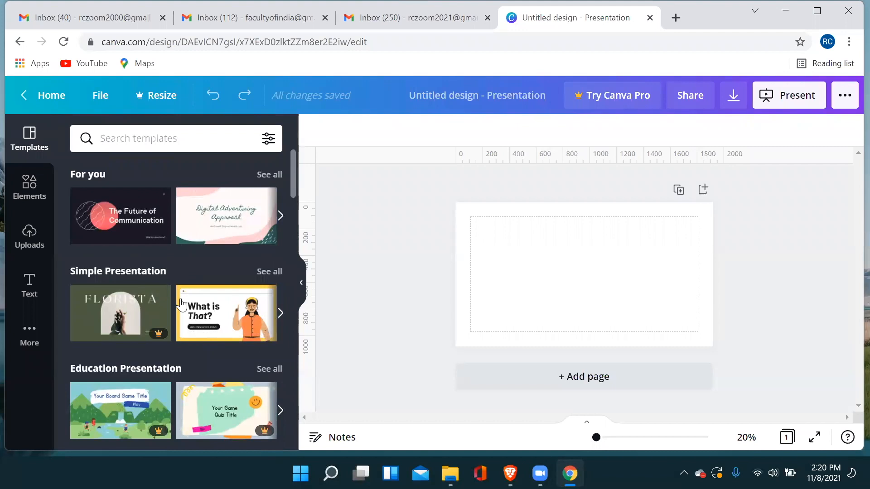
pyautogui.scroll(-4, 181, 295)
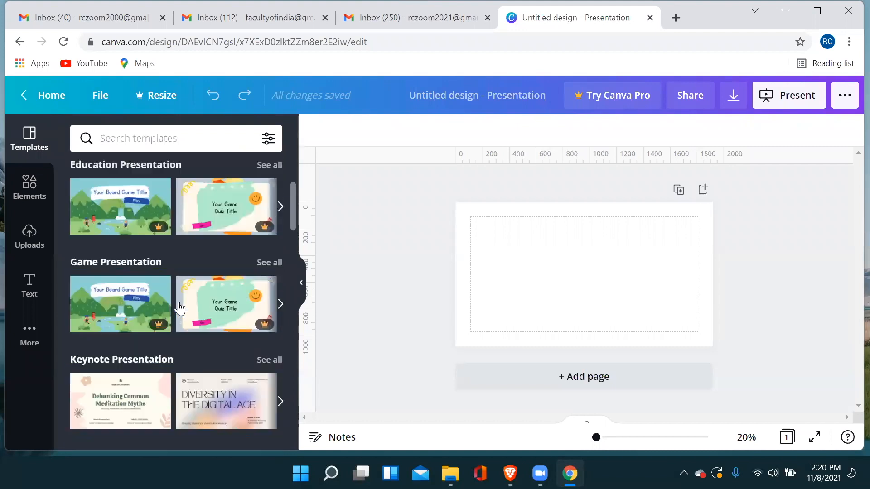
pyautogui.click(124, 221)
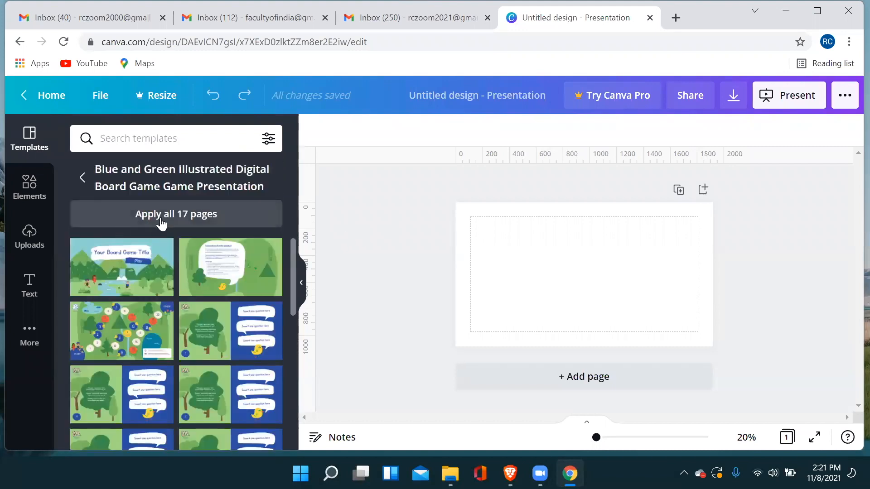
pyautogui.click(177, 219)
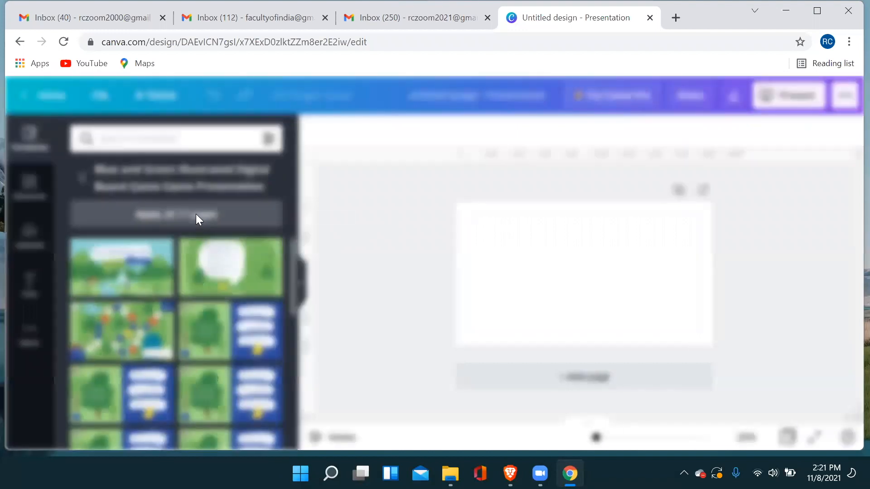
pyautogui.scroll(-1, 423, 291)
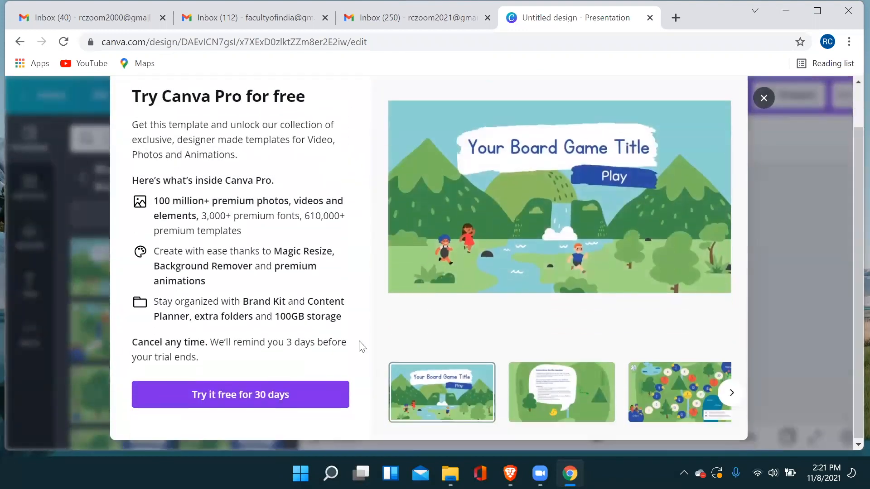
pyautogui.scroll(1, 311, 162)
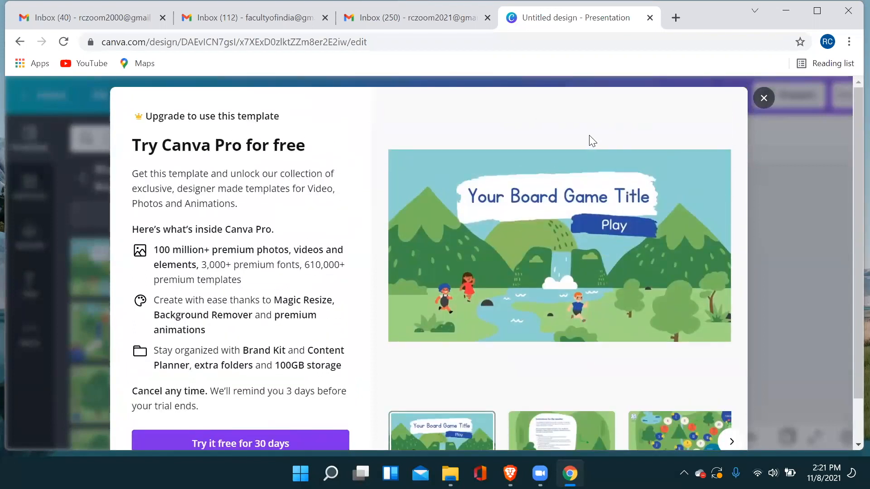
pyautogui.press('Escape')
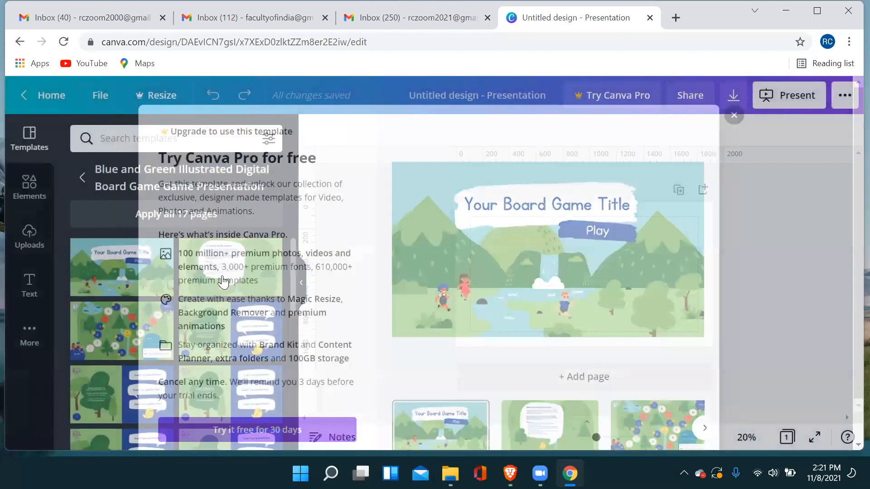
pyautogui.scroll(-2, 205, 281)
pyautogui.scroll(2, 206, 284)
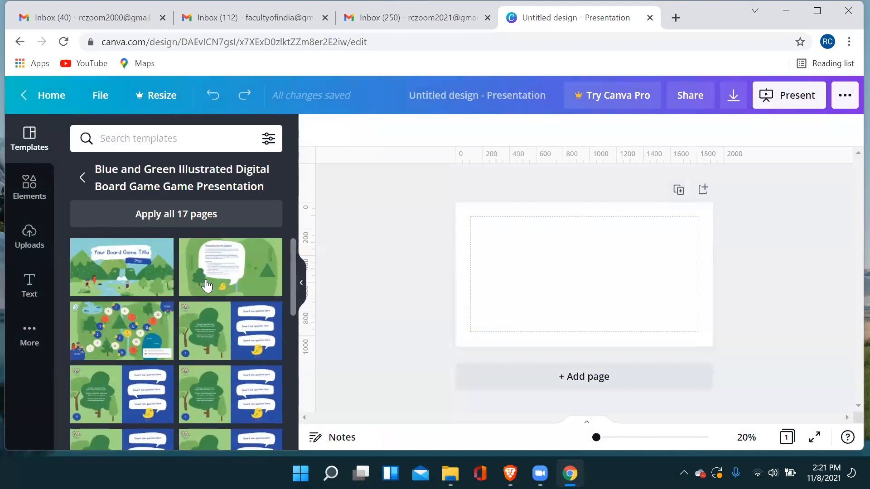
pyautogui.click(82, 178)
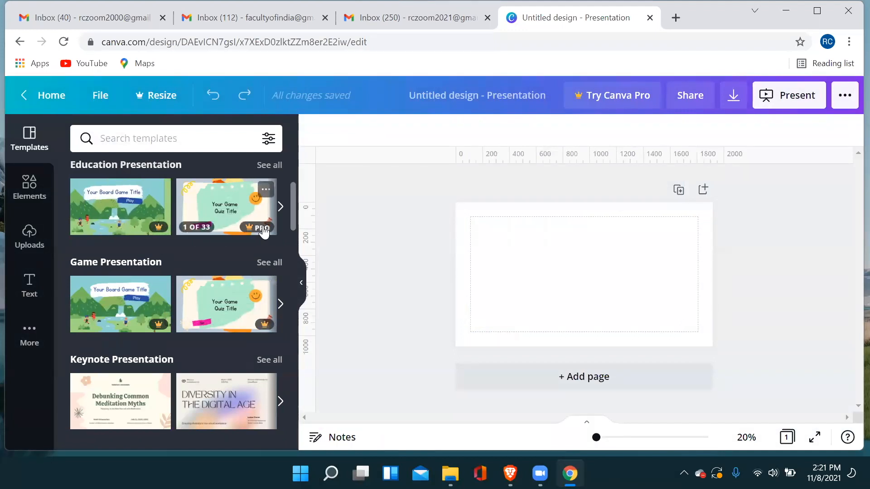
# Examine the Keynote Presentation templates and neighbouring categories for free designs.
pyautogui.scroll(-1, 263, 325)
pyautogui.scroll(-3, 263, 326)
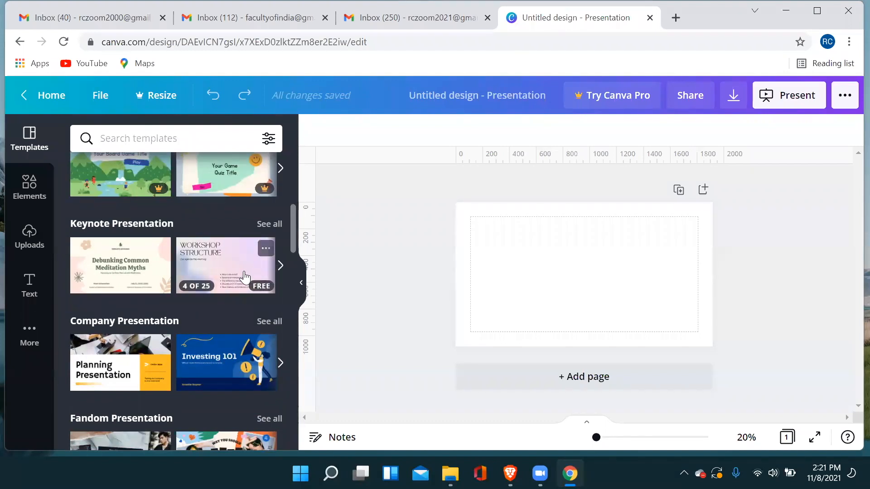
pyautogui.scroll(2, 245, 277)
pyautogui.scroll(-2, 244, 278)
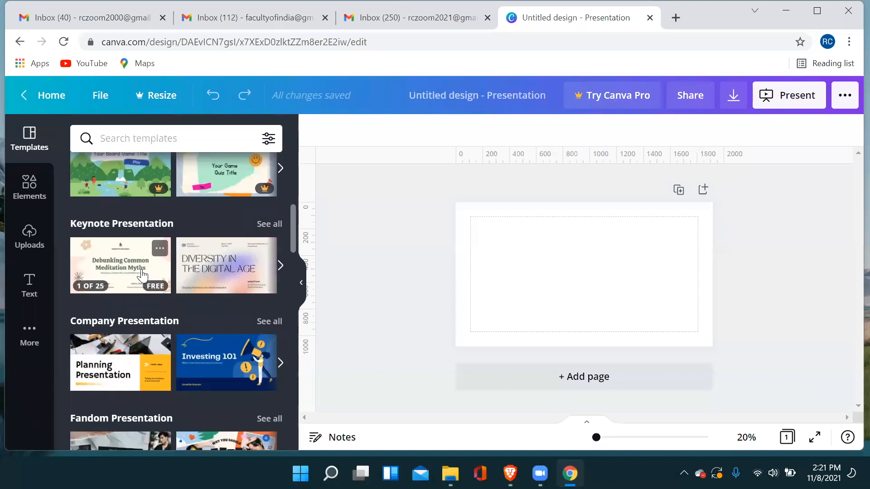
pyautogui.scroll(1, 216, 276)
pyautogui.scroll(-1, 215, 280)
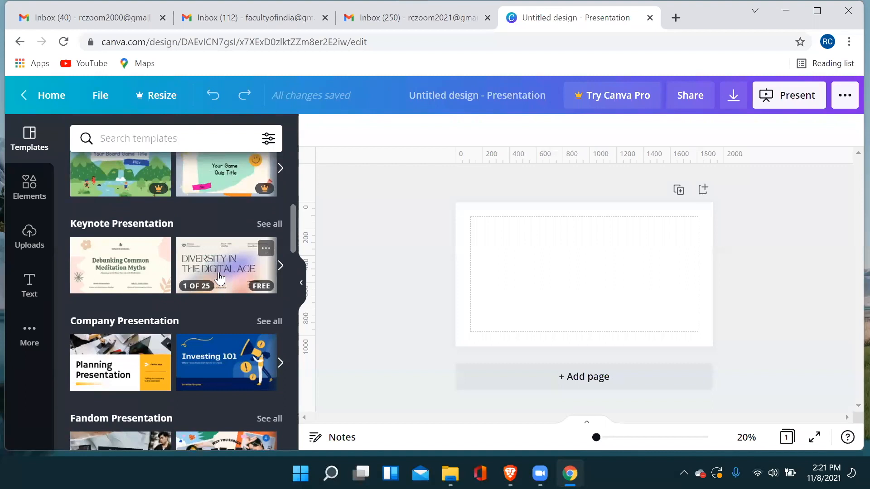
pyautogui.scroll(2, 220, 277)
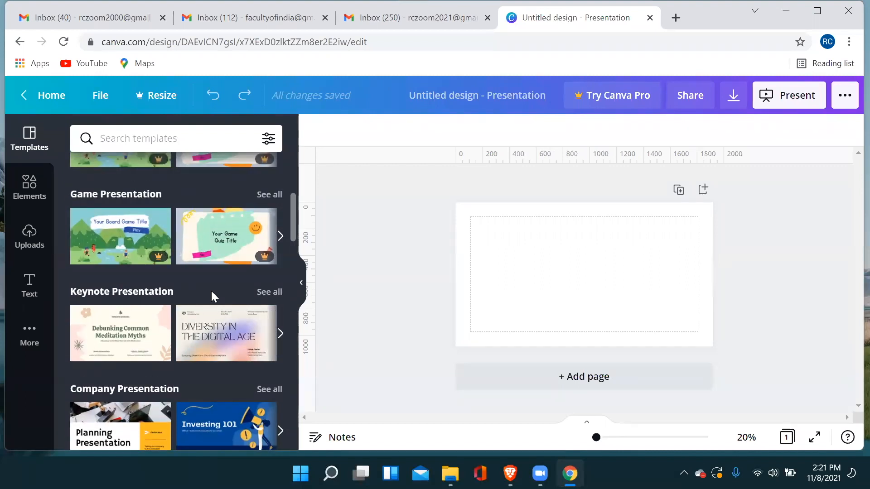
# Apply all 25 pages of the free Peach and Green Organic Shapes Meditation Workshop Webinar Keynote Presentation template to the design.
pyautogui.scroll(-2, 221, 313)
pyautogui.scroll(2, 223, 322)
pyautogui.scroll(-2, 203, 331)
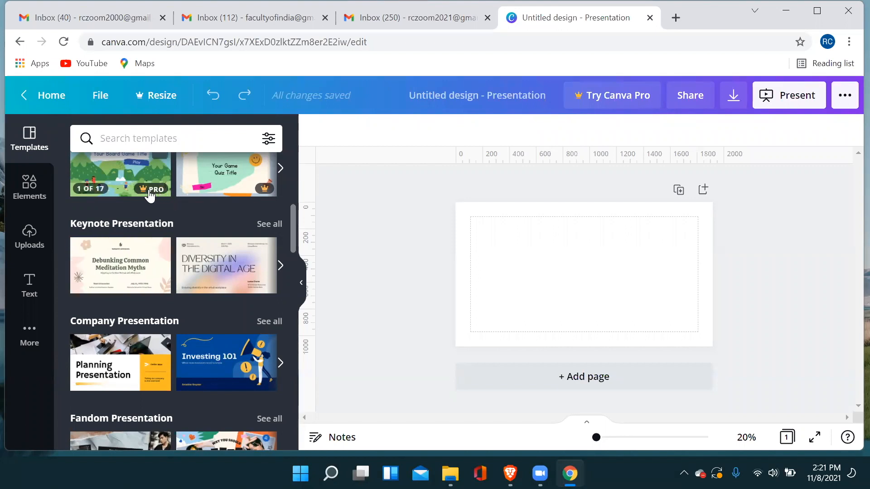
pyautogui.click(121, 268)
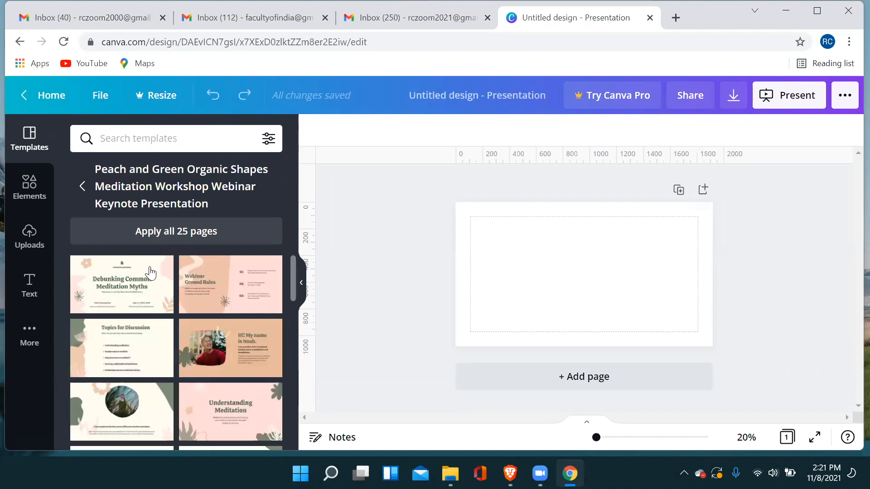
pyautogui.click(202, 239)
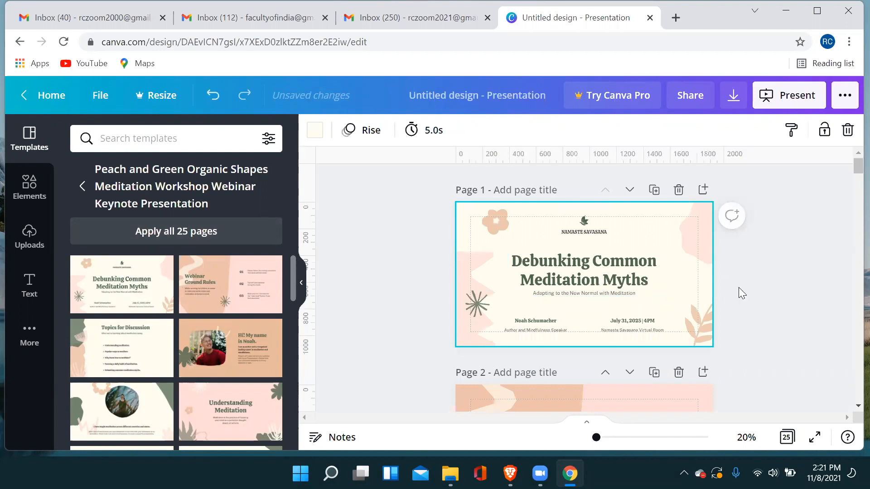
pyautogui.scroll(-12, 745, 284)
pyautogui.scroll(12, 745, 284)
# Replace the title on page 1 with "Canva" and the speaker name below it with the presenter's full name.
pyautogui.click(534, 267)
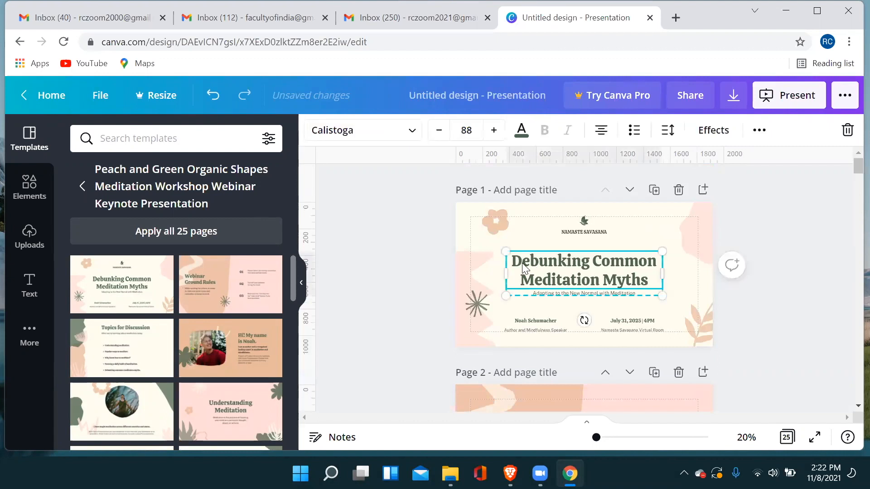
pyautogui.doubleClick(513, 263)
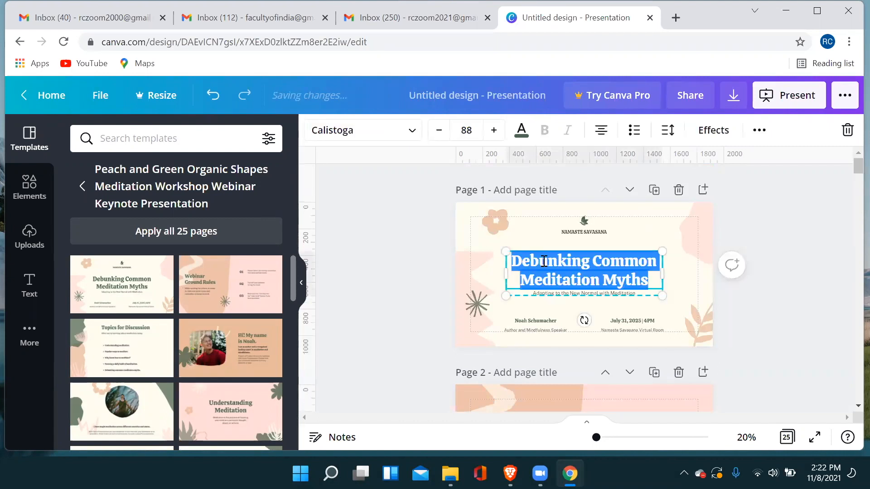
pyautogui.write('Canva')
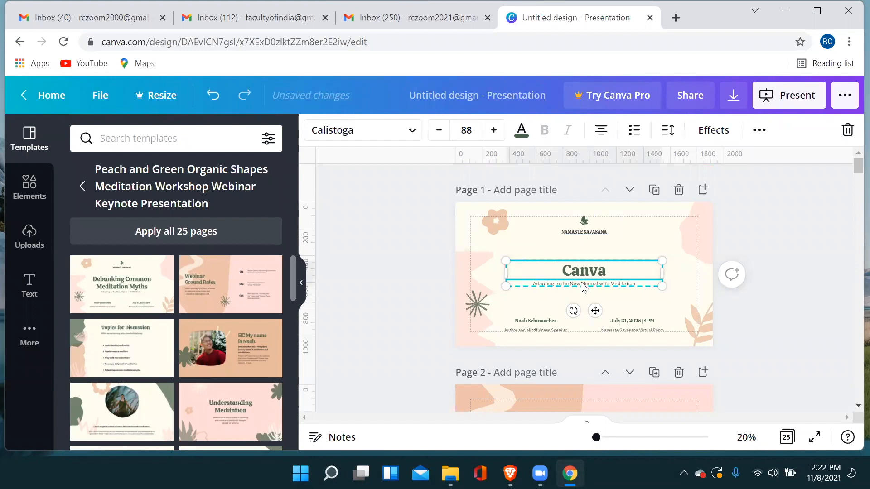
pyautogui.doubleClick(539, 320)
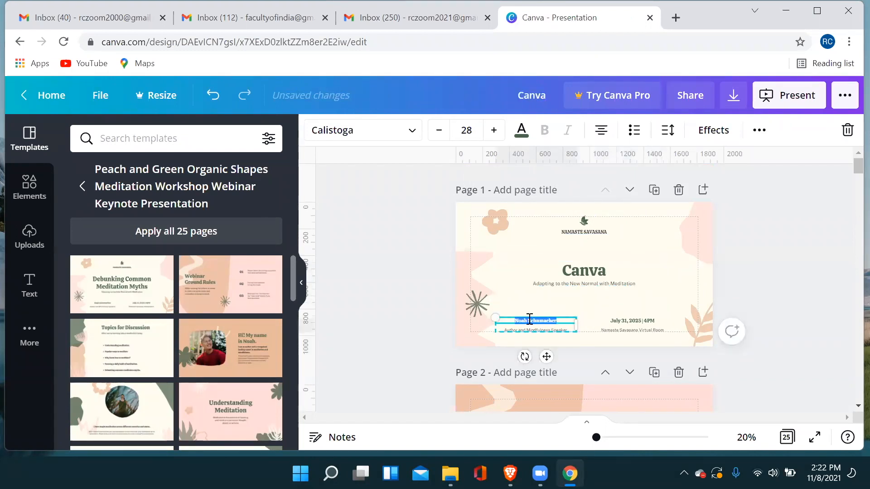
pyautogui.write('Ni')
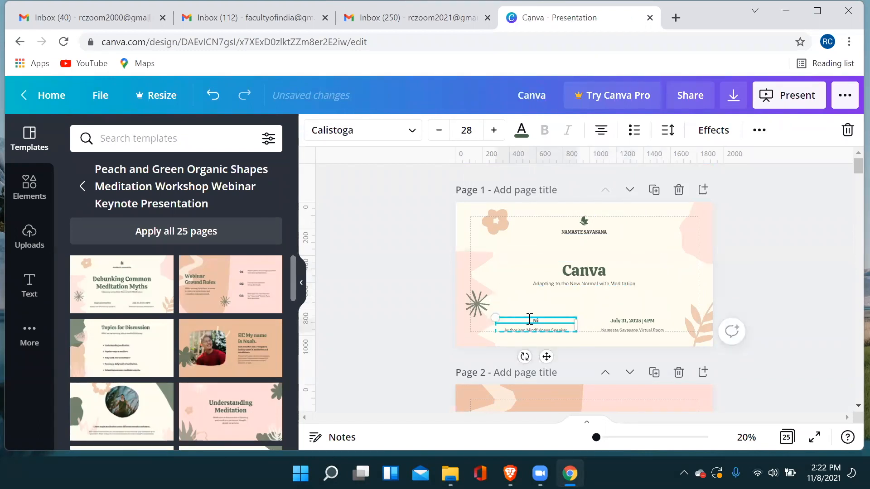
pyautogui.write('khil Rajput')
# Look through the pages of the applied meditation template, from the title page to the topic and photo pages.
pyautogui.scroll(-10, 552, 305)
pyautogui.scroll(-5, 553, 309)
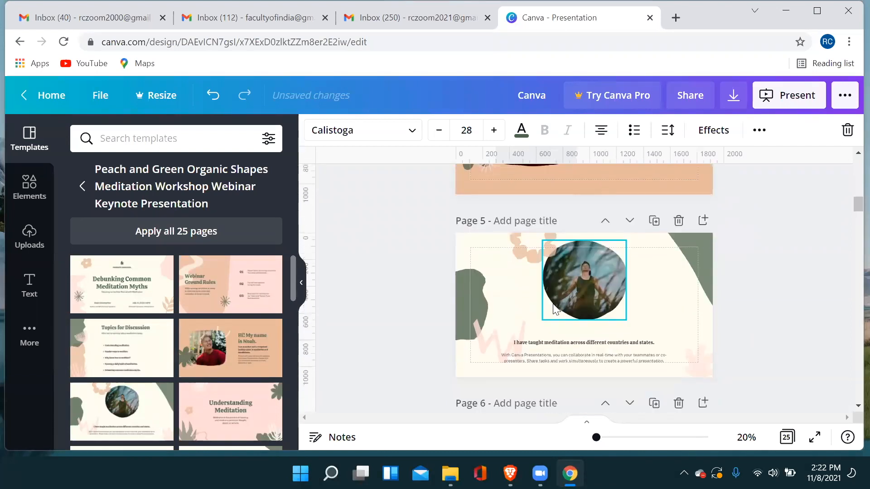
pyautogui.scroll(-3, 554, 310)
pyautogui.scroll(12, 554, 310)
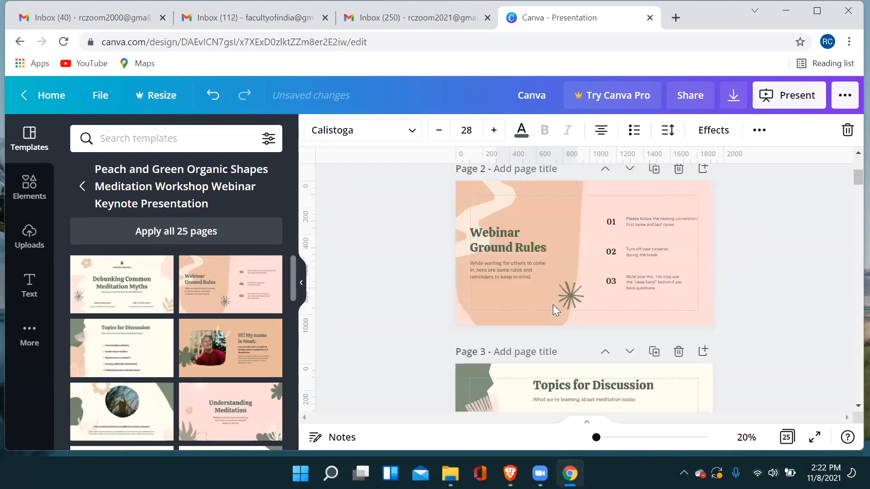
pyautogui.scroll(4, 553, 305)
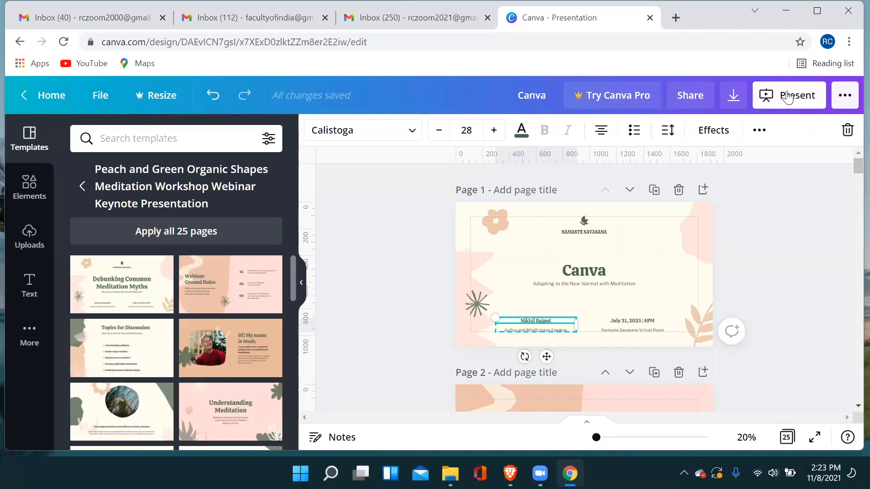
pyautogui.scroll(-2, 716, 254)
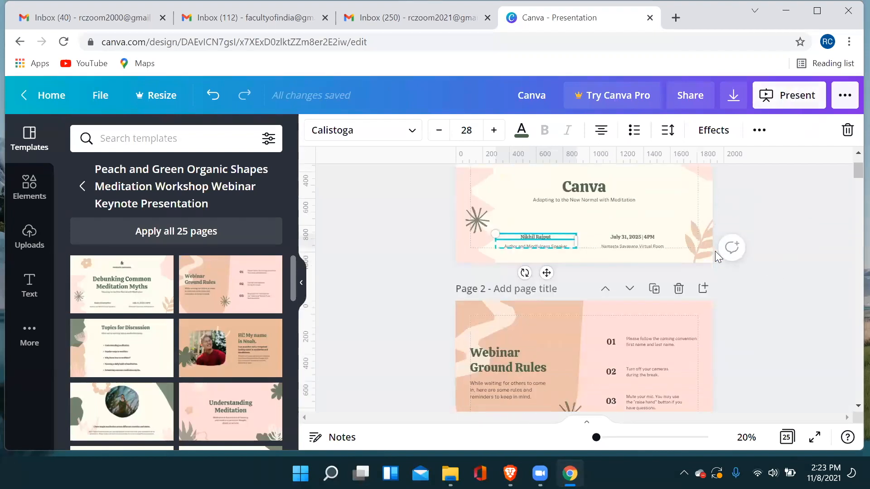
pyautogui.scroll(-3, 716, 251)
pyautogui.scroll(5, 634, 253)
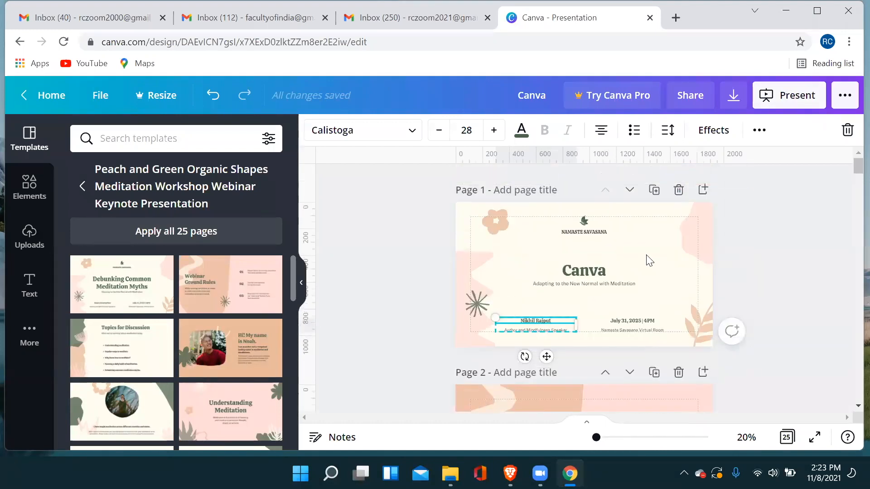
pyautogui.scroll(-3, 771, 266)
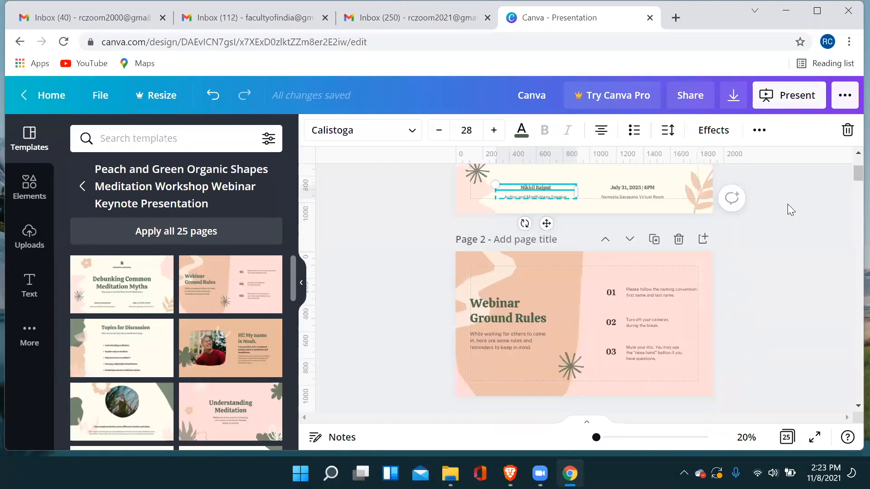
pyautogui.scroll(-2, 791, 209)
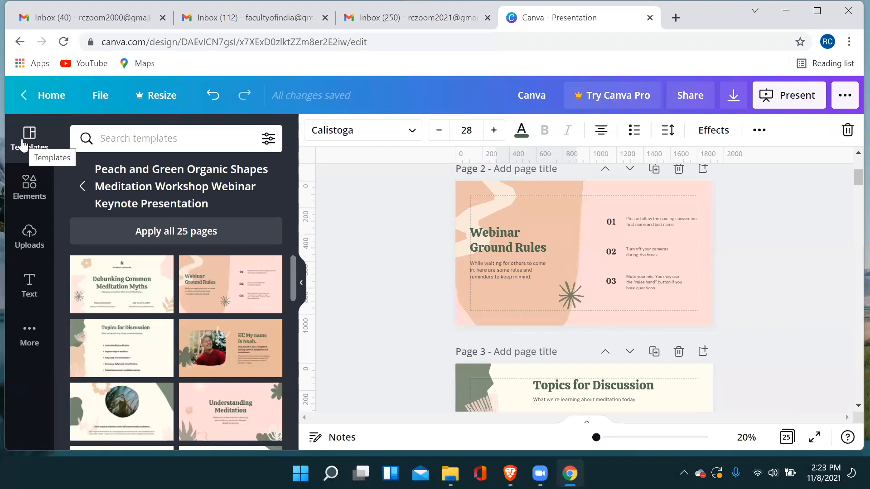
# Find the free Startup Weekend Series 2025 template under Pitch Deck Presentation, apply all 21 pages, and review them back to page 1.
pyautogui.click(80, 192)
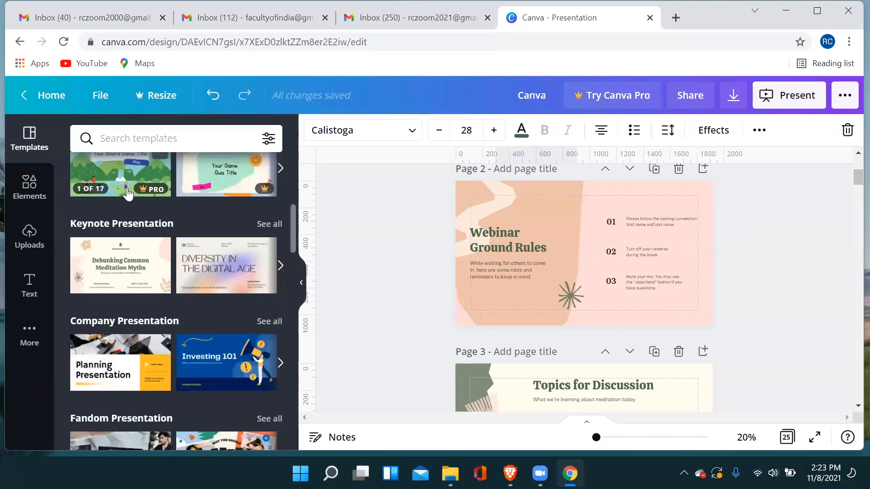
pyautogui.scroll(-6, 150, 247)
pyautogui.scroll(-6, 149, 247)
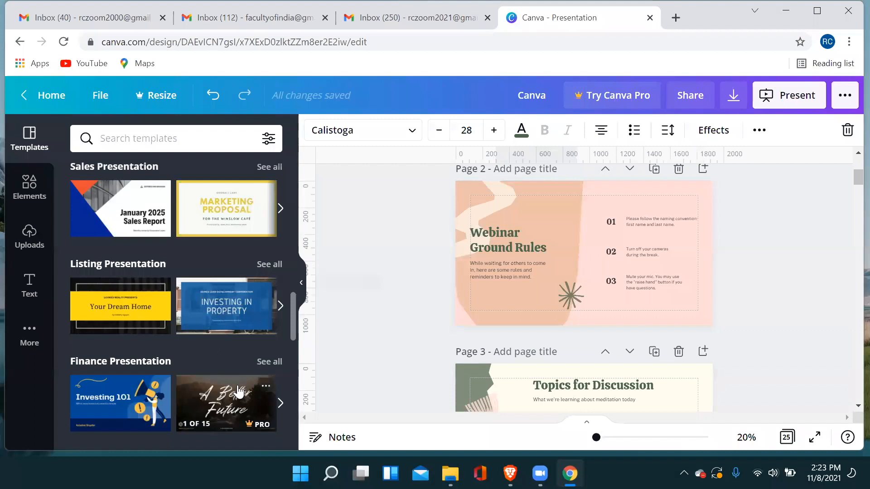
pyautogui.scroll(3, 242, 301)
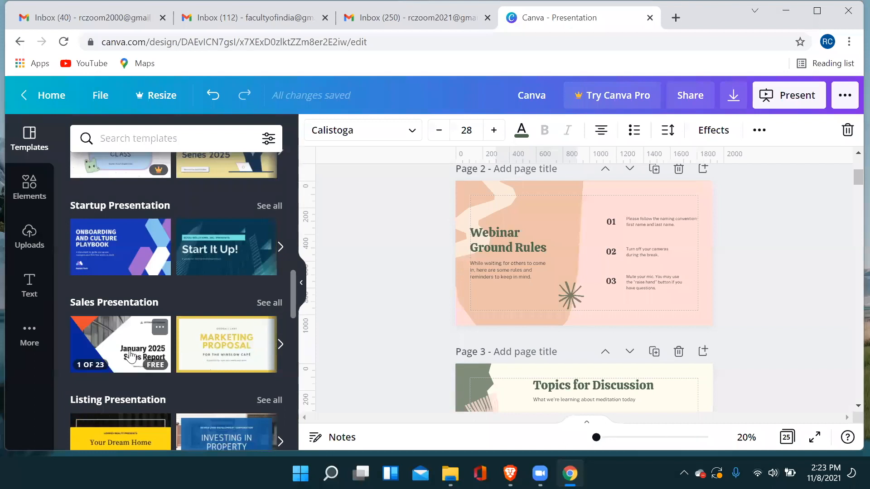
pyautogui.scroll(3, 222, 313)
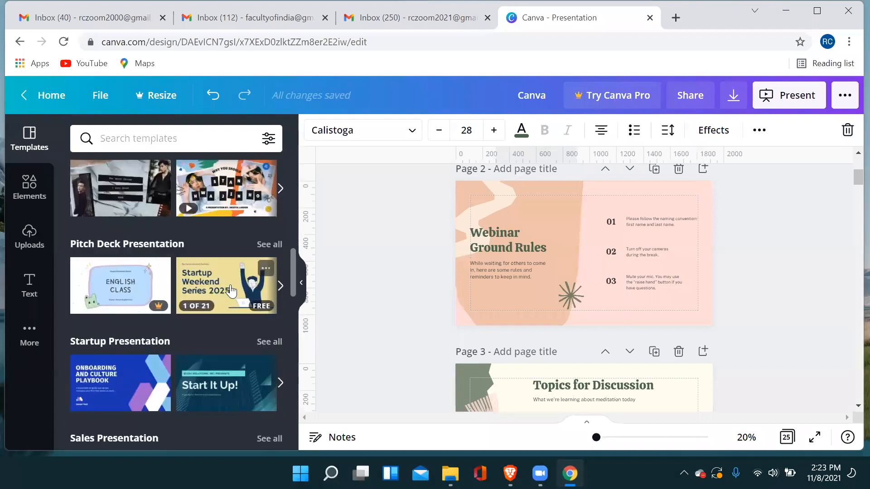
pyautogui.click(229, 290)
pyautogui.click(217, 249)
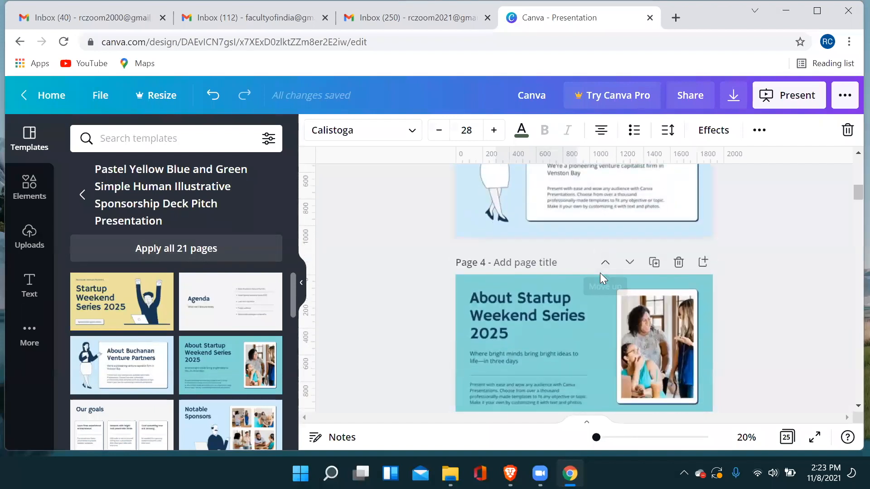
pyautogui.scroll(10, 747, 276)
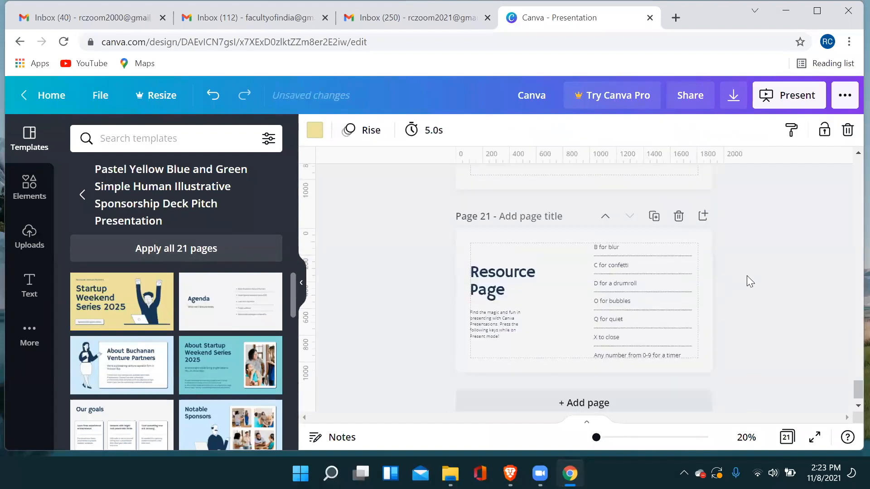
pyautogui.scroll(15, 747, 277)
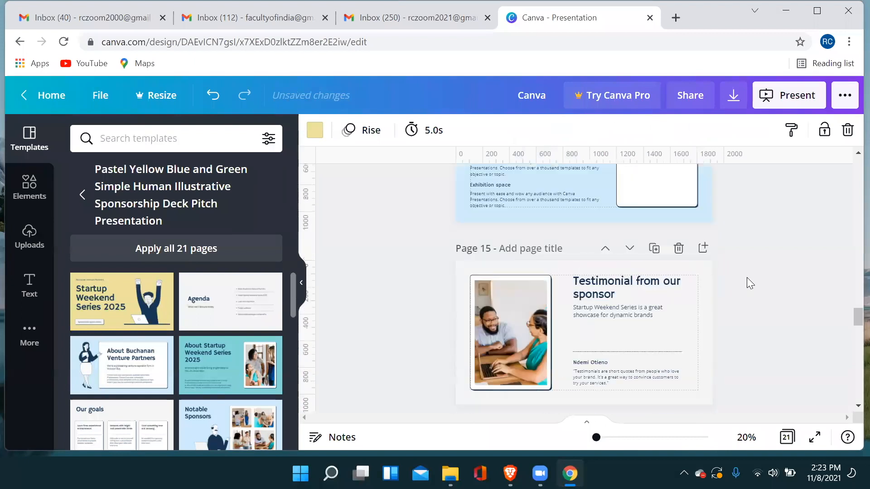
pyautogui.scroll(20, 837, 270)
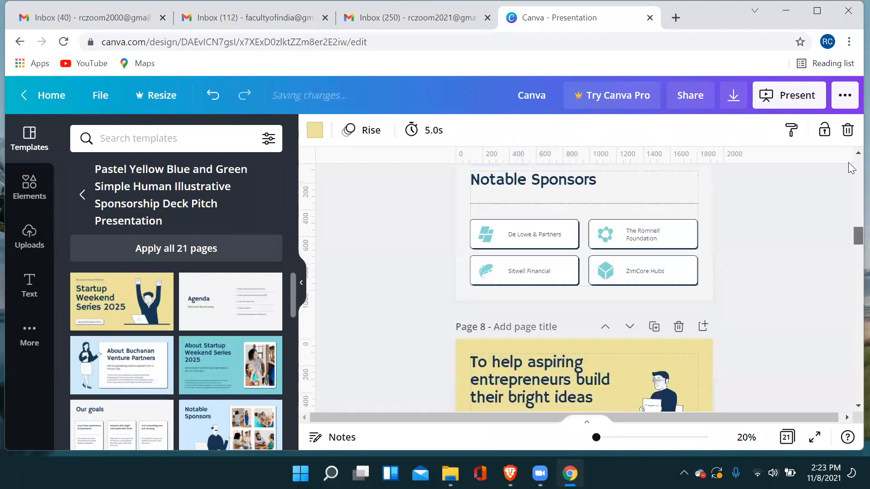
pyautogui.moveTo(849, 154); pyautogui.dragTo(853, 160)
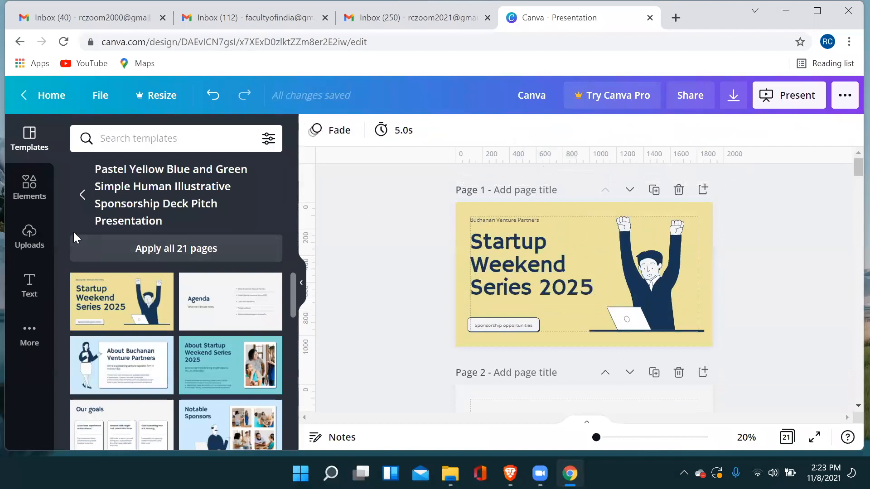
# Leave the pitch deck template, look over the lines, shapes, graphics and photos in Elements, and browse the template categories again.
pyautogui.click(82, 196)
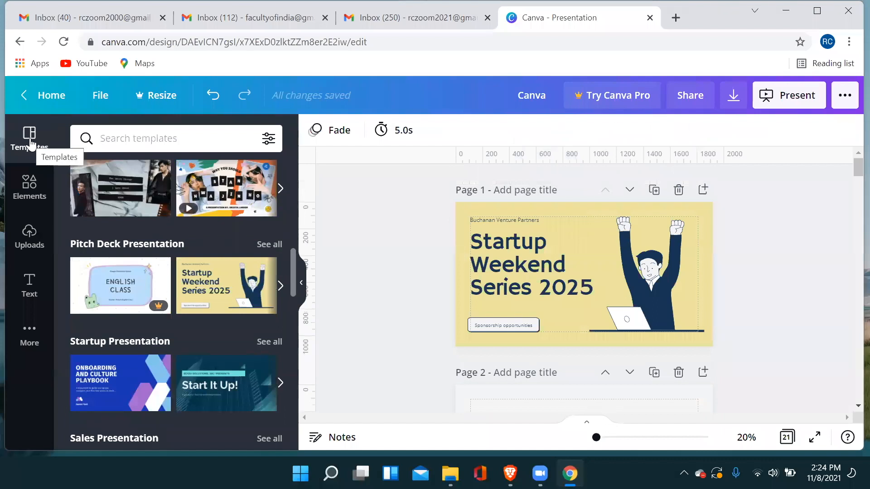
pyautogui.click(30, 188)
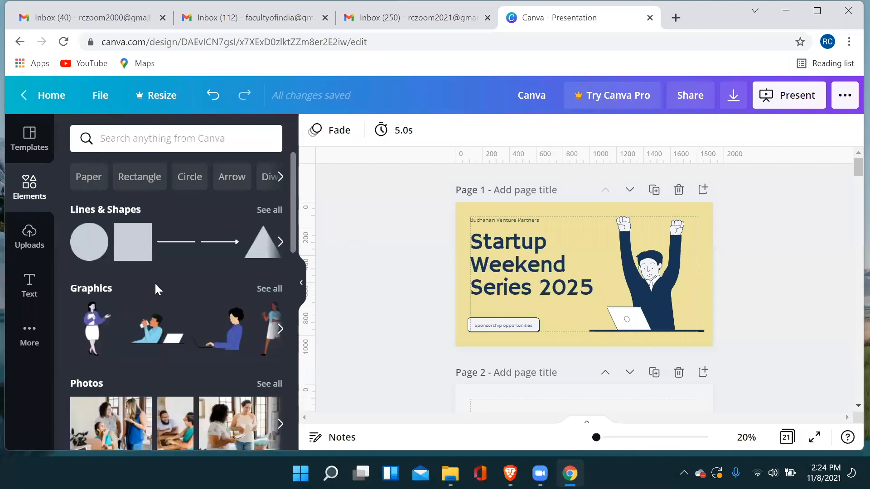
pyautogui.scroll(-3, 156, 290)
pyautogui.scroll(3, 157, 291)
pyautogui.scroll(-8, 477, 294)
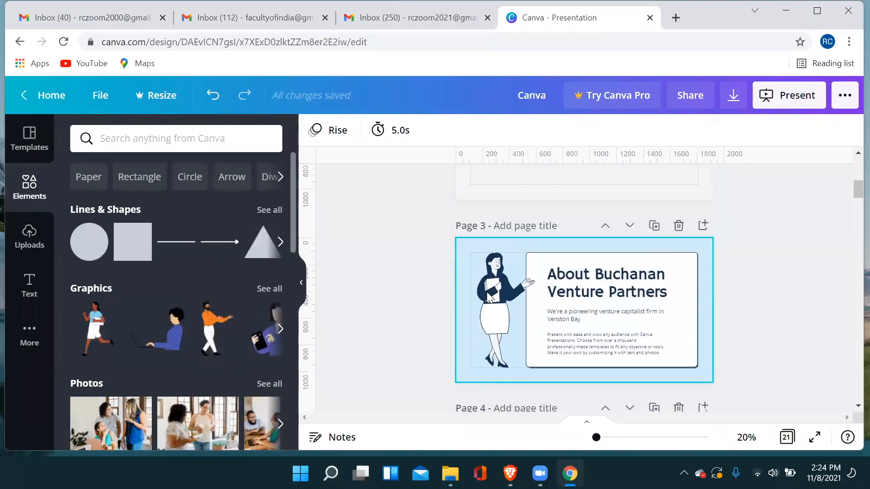
pyautogui.scroll(8, 488, 296)
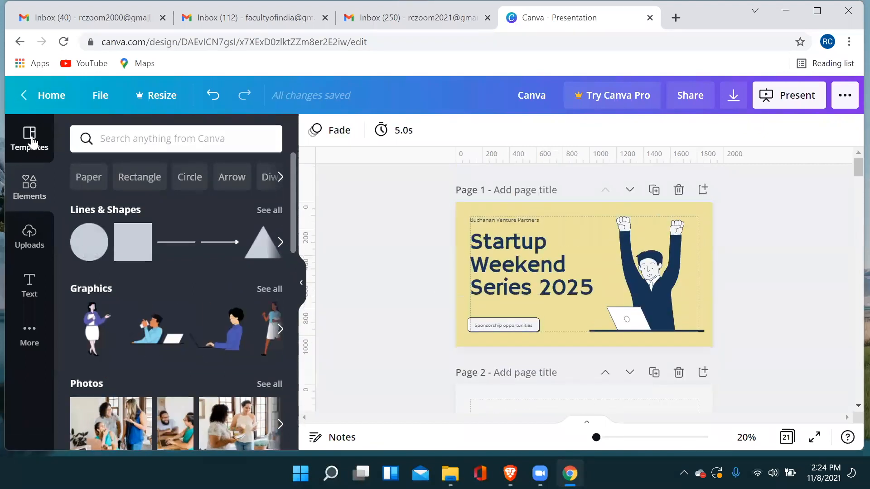
pyautogui.click(30, 138)
pyautogui.scroll(-3, 141, 232)
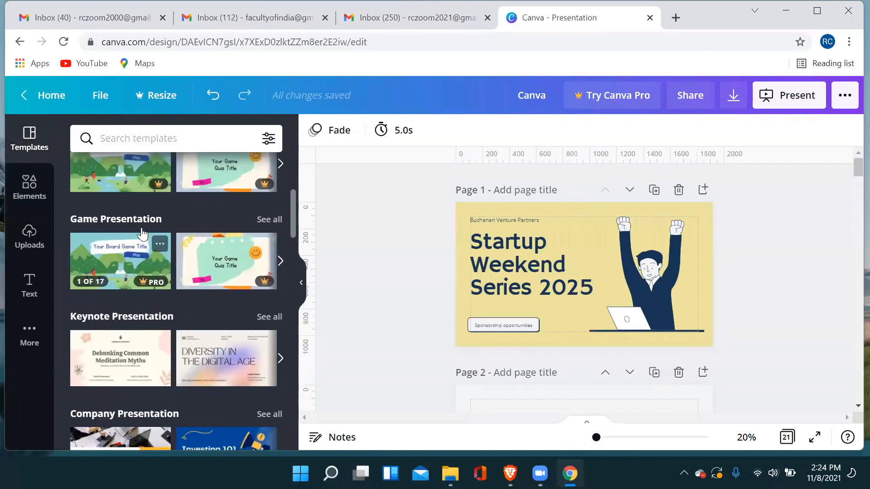
pyautogui.scroll(4, 142, 234)
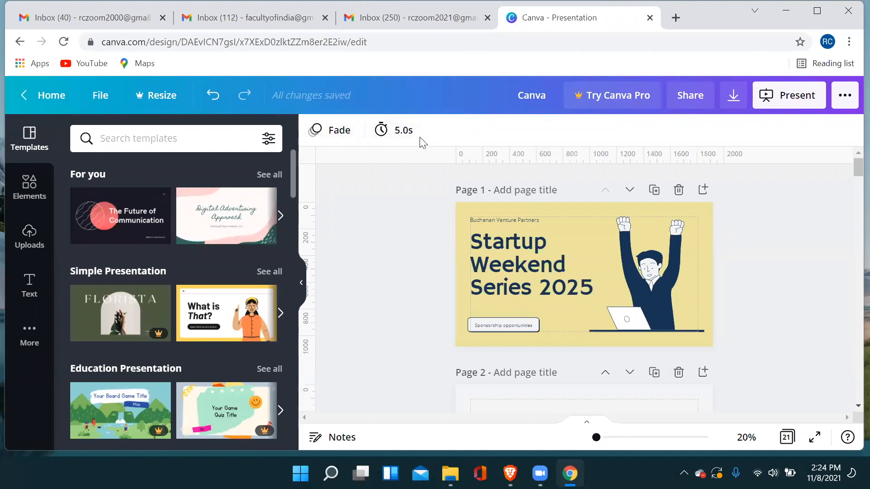
# Undo the applied templates and text edits until the presentation is back to a single blank page.
pyautogui.click(213, 96)
pyautogui.click(213, 96)
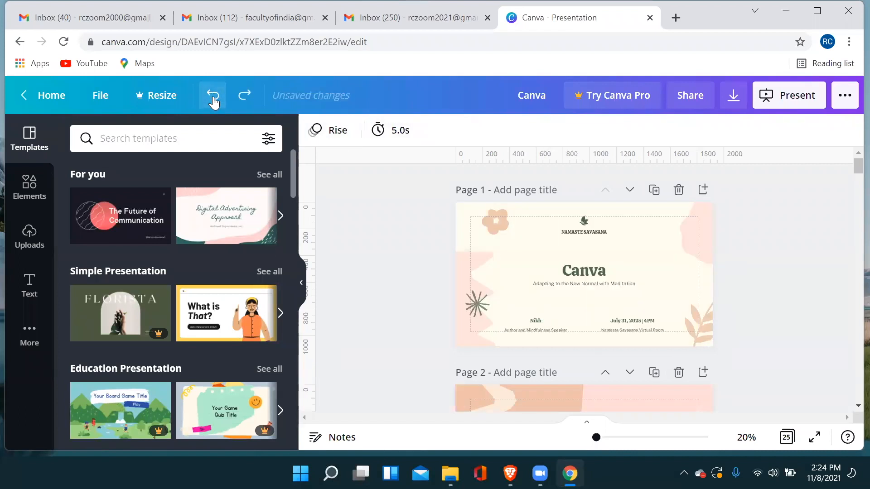
pyautogui.click(213, 97)
pyautogui.click(213, 97)
pyautogui.click(213, 97)
pyautogui.click(213, 96)
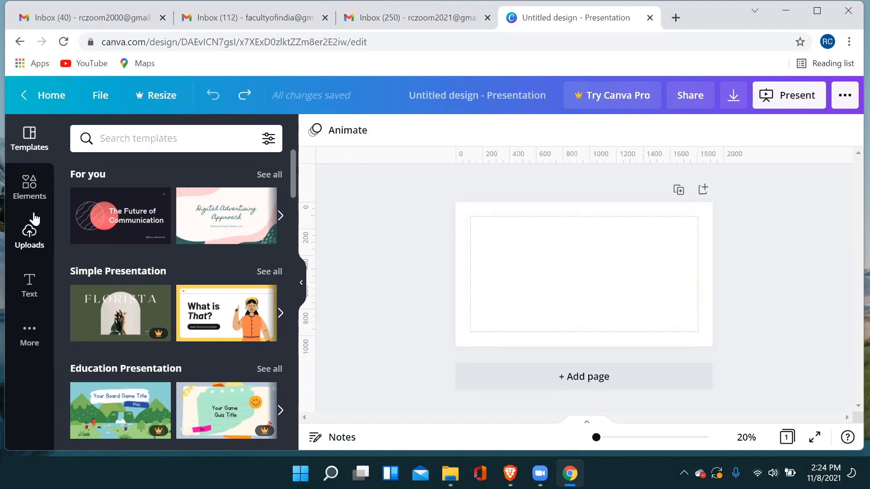
# Look through the Elements categories, from lines, shapes, graphics and photos to videos, audio, charts, frames and grids.
pyautogui.click(30, 191)
pyautogui.click(29, 144)
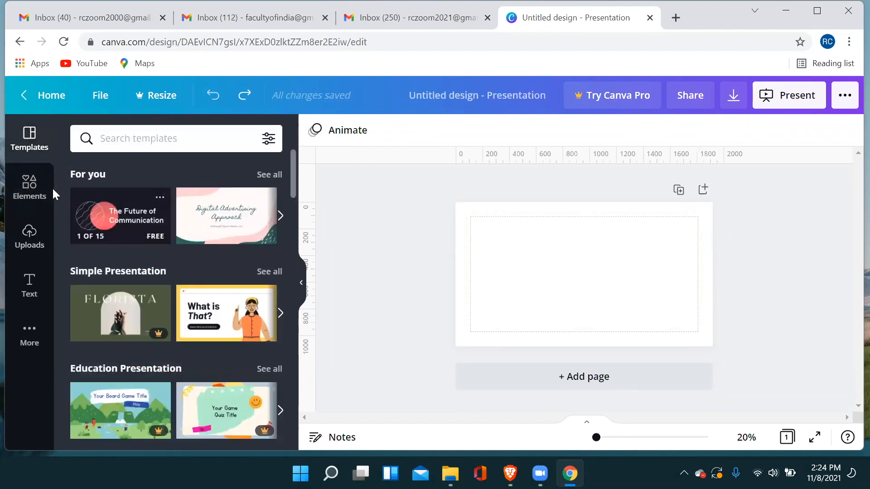
pyautogui.click(33, 193)
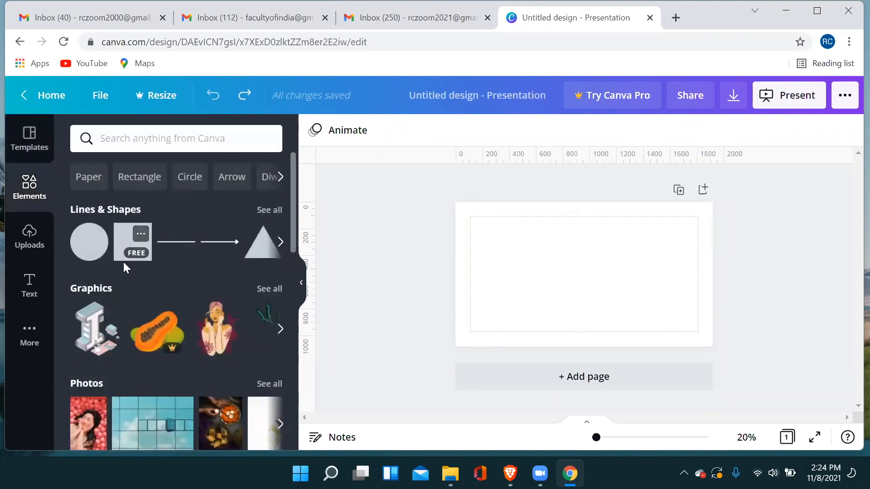
pyautogui.scroll(-3, 172, 269)
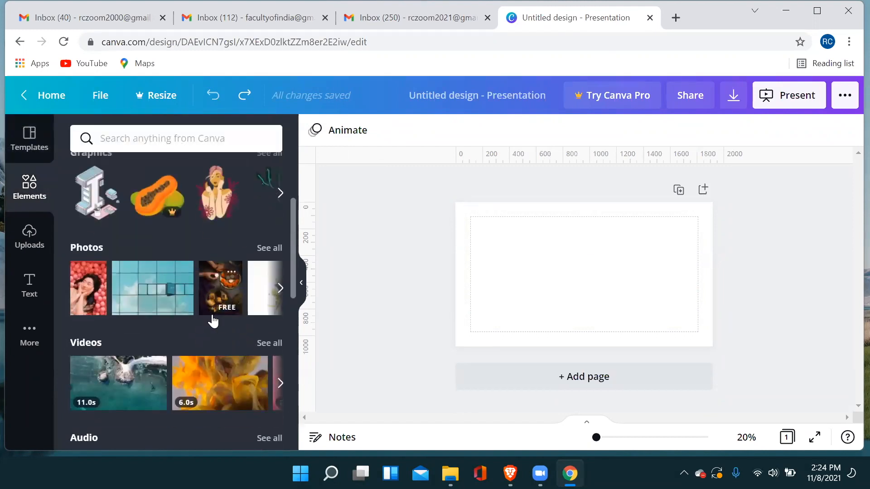
pyautogui.scroll(-3, 211, 314)
pyautogui.scroll(-4, 211, 314)
pyautogui.scroll(9, 210, 314)
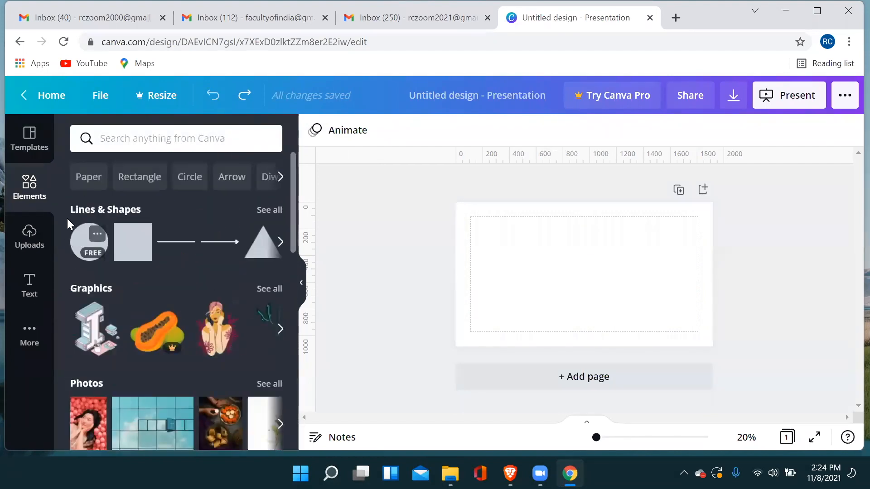
pyautogui.scroll(-3, 77, 233)
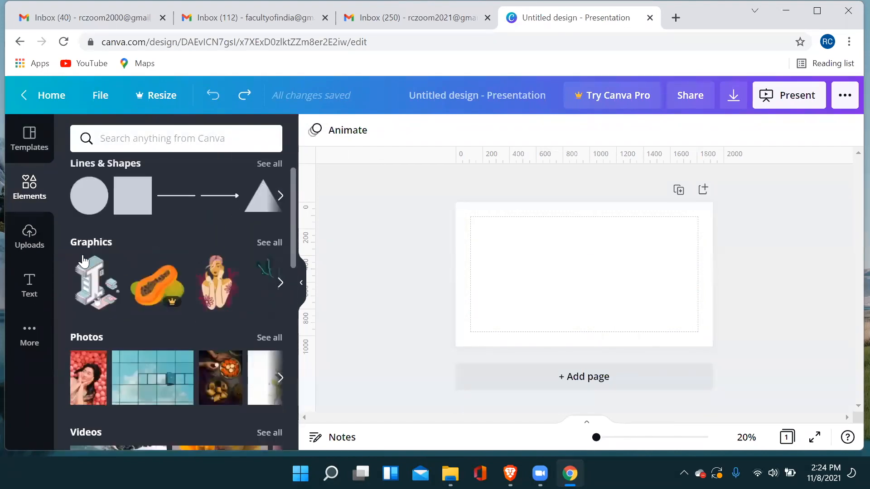
pyautogui.scroll(-2, 97, 275)
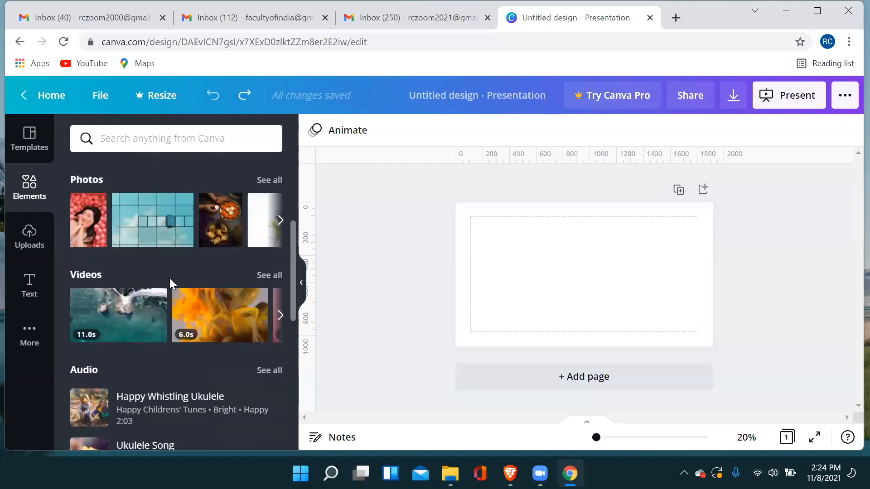
pyautogui.scroll(-8, 170, 278)
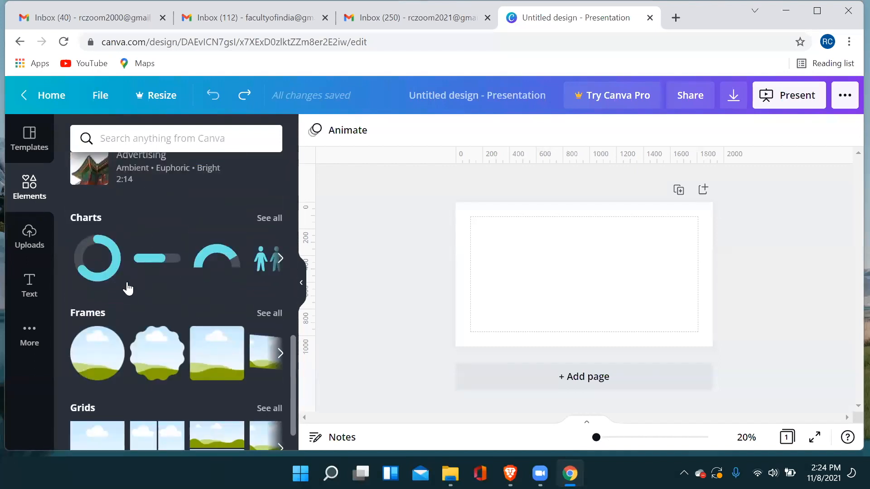
pyautogui.scroll(-1, 147, 319)
pyautogui.scroll(8, 145, 347)
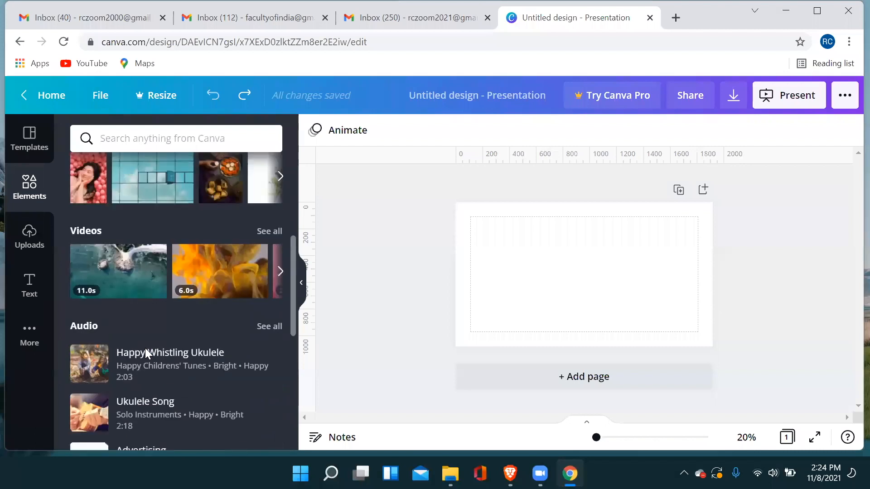
pyautogui.scroll(6, 145, 348)
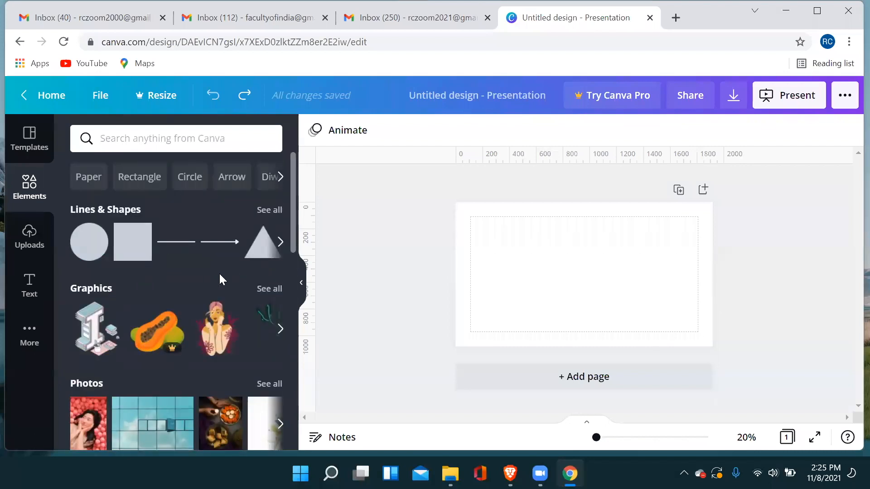
pyautogui.scroll(-5, 220, 276)
pyautogui.scroll(5, 219, 274)
# Add the scalloped circle frame to the blank page and enlarge it toward the upper page margin.
pyautogui.scroll(-10, 236, 302)
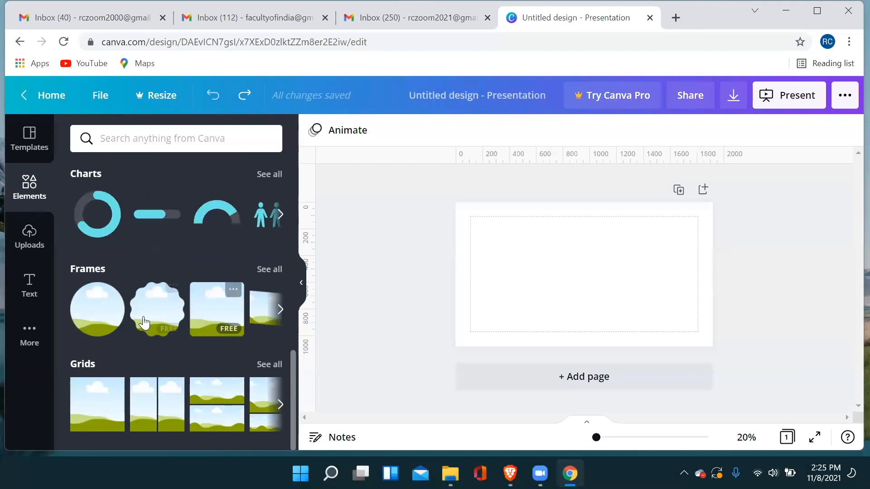
pyautogui.click(160, 310)
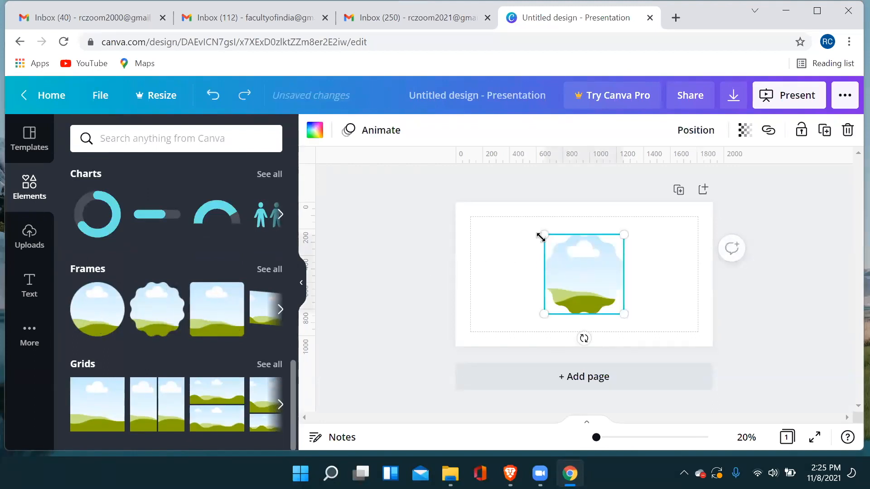
pyautogui.moveTo(538, 235); pyautogui.dragTo(516, 232)
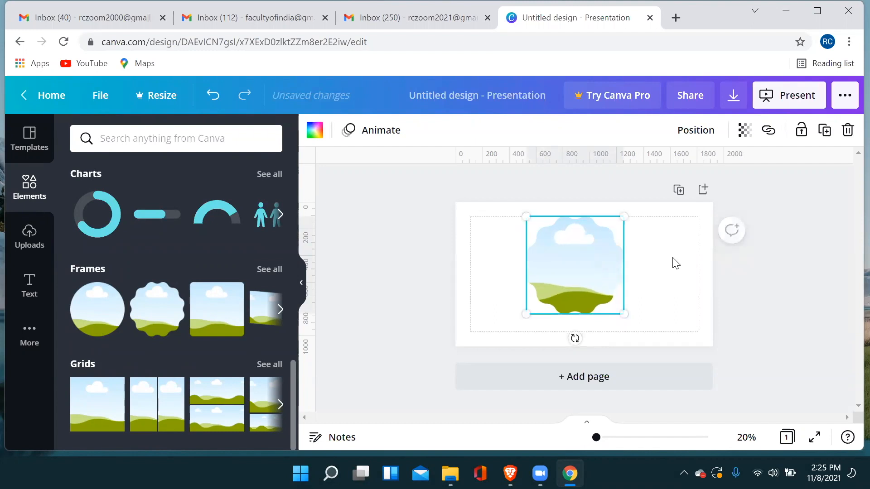
pyautogui.click(675, 264)
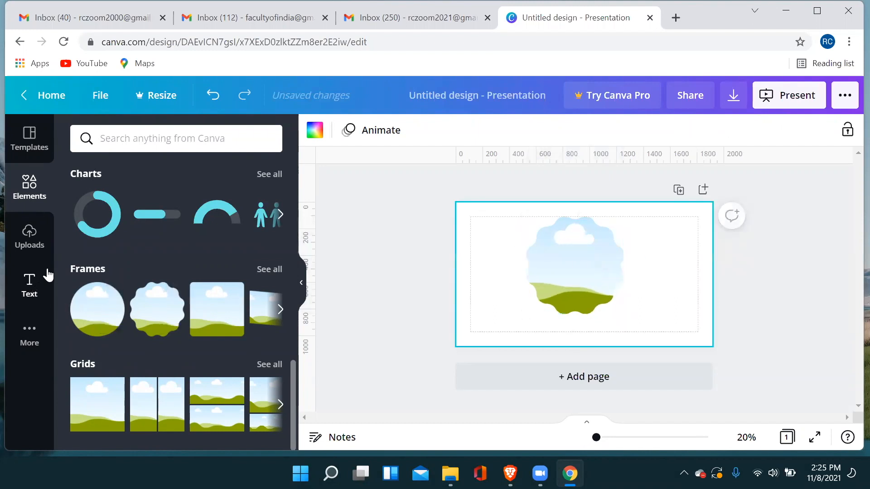
# Add a bar chart, look over its sample data, and move the chart to the right side of the page.
pyautogui.scroll(4, 132, 262)
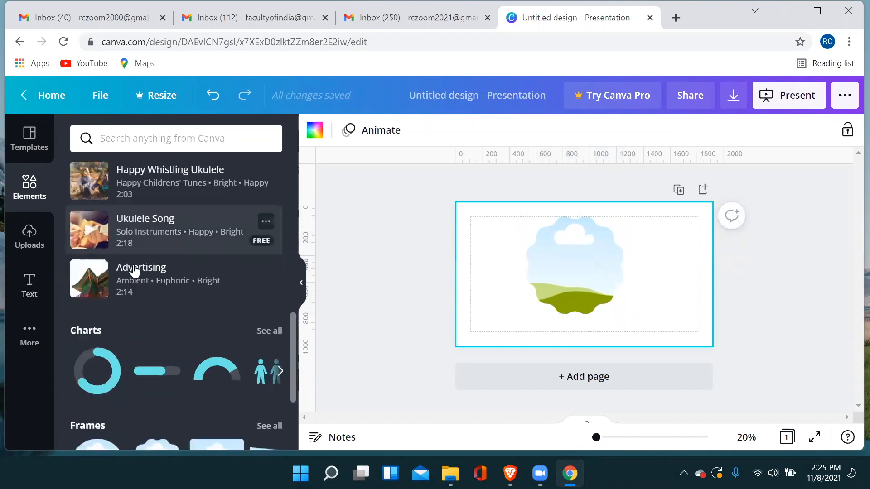
pyautogui.scroll(-4, 263, 236)
pyautogui.click(278, 219)
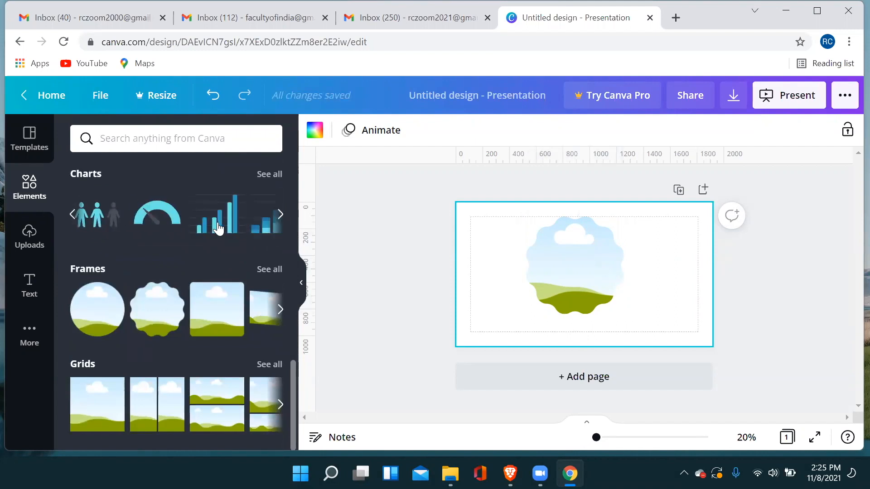
pyautogui.click(218, 229)
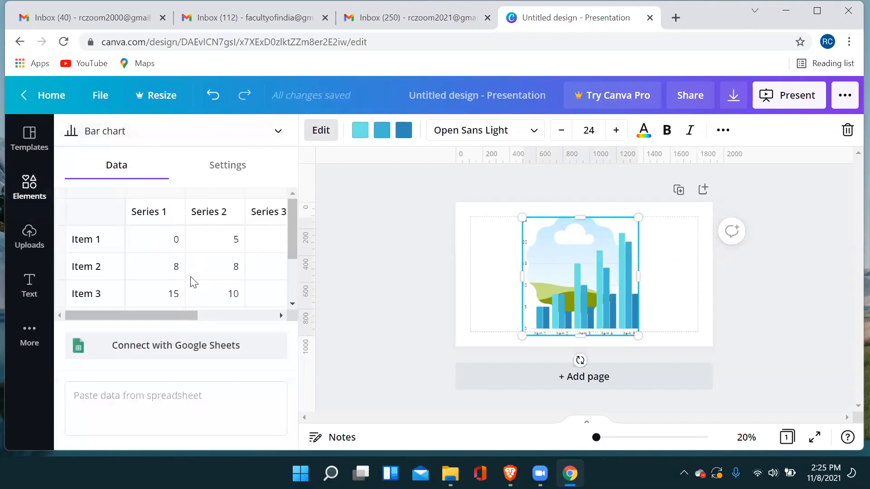
pyautogui.scroll(-2, 235, 262)
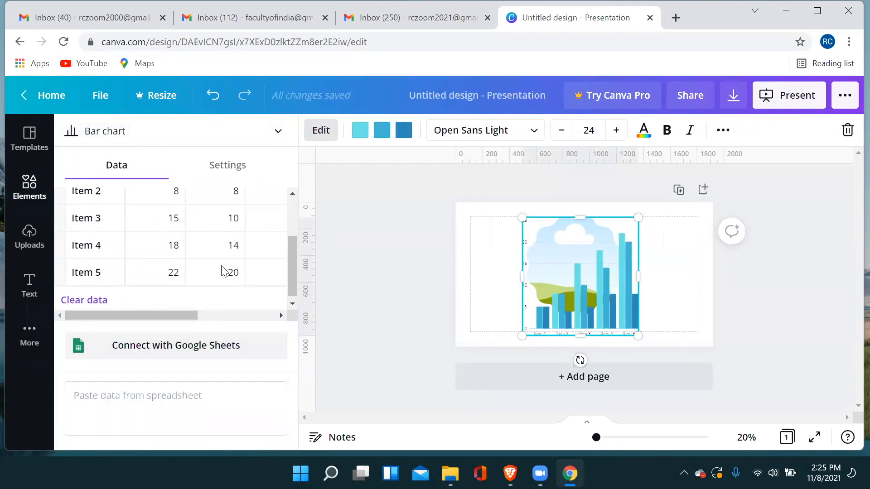
pyautogui.scroll(3, 223, 271)
pyautogui.moveTo(563, 275); pyautogui.dragTo(638, 271)
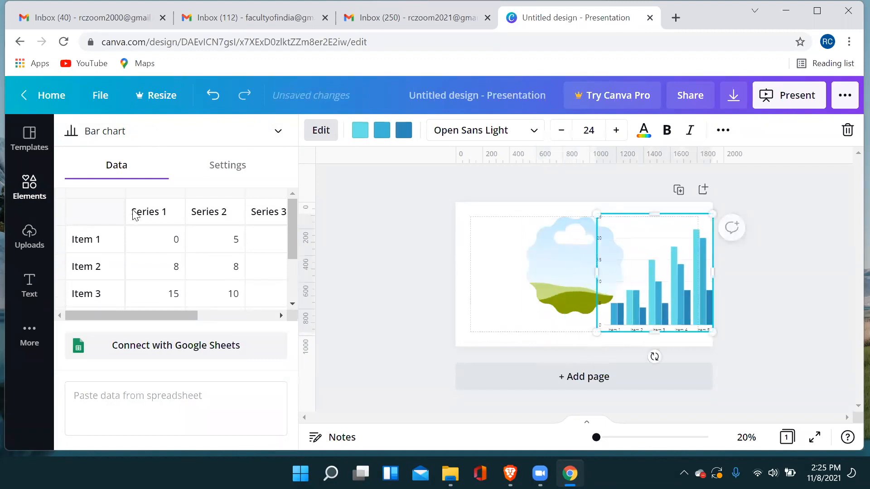
# Return from the chart data to the Elements library and add a second blank page to the presentation.
pyautogui.click(29, 190)
pyautogui.scroll(-5, 130, 287)
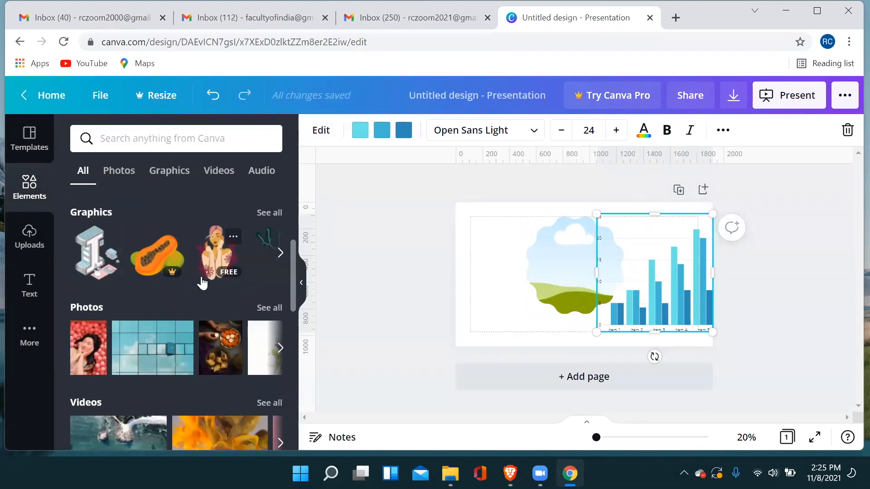
pyautogui.scroll(5, 130, 266)
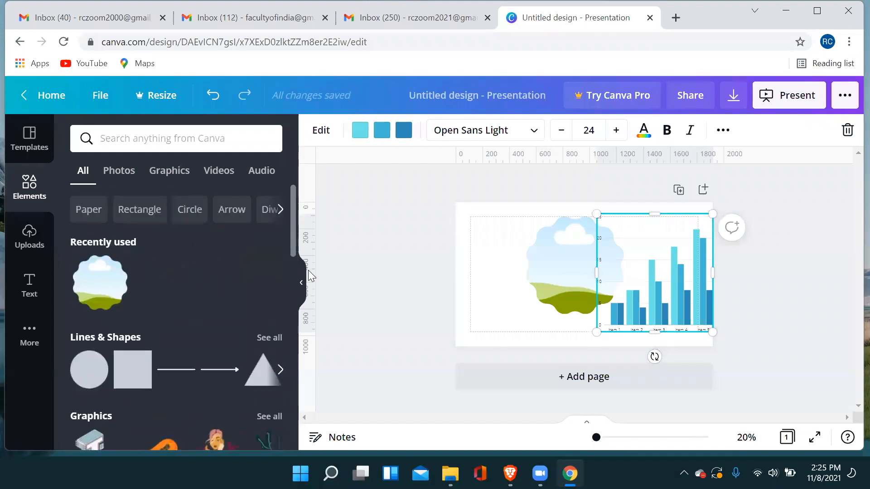
pyautogui.click(577, 378)
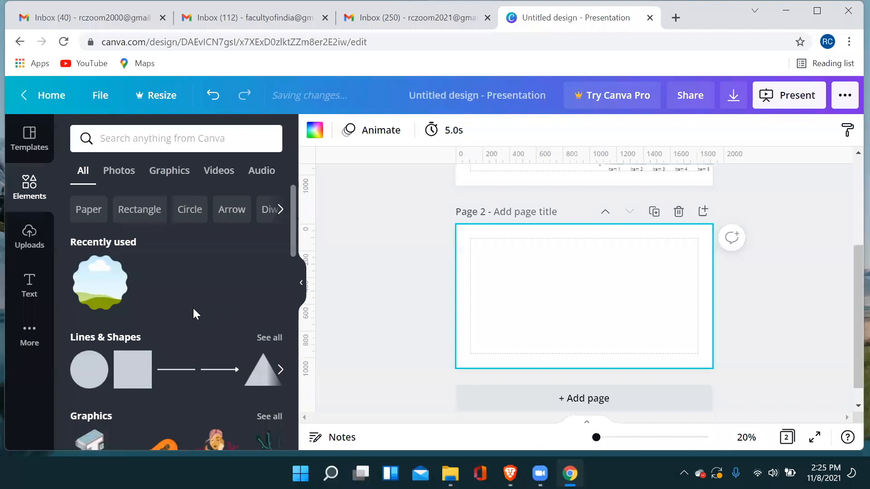
pyautogui.scroll(-5, 193, 312)
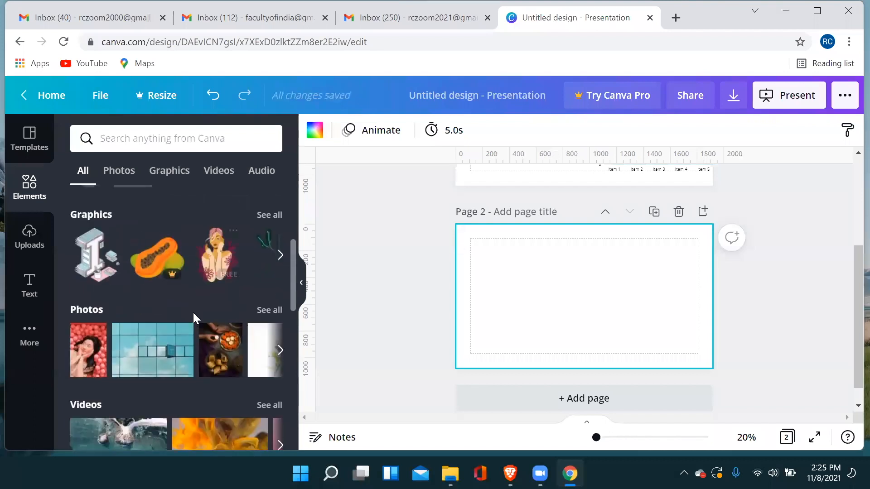
pyautogui.click(281, 256)
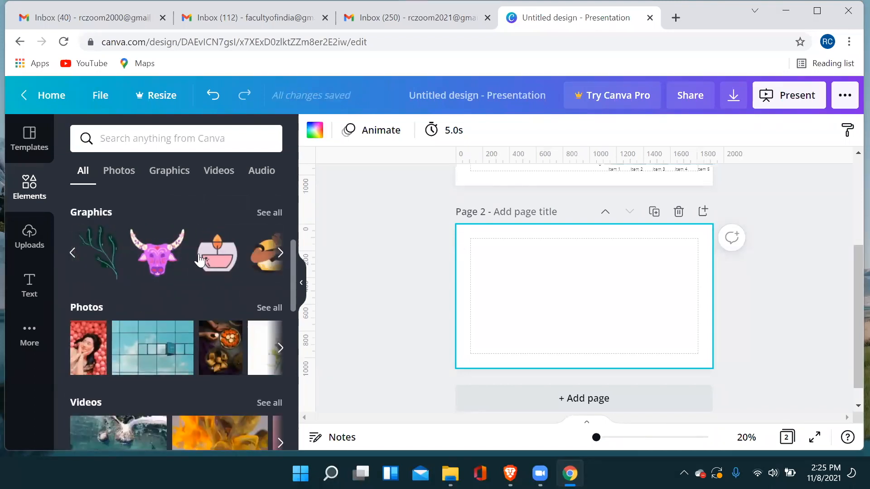
pyautogui.click(159, 265)
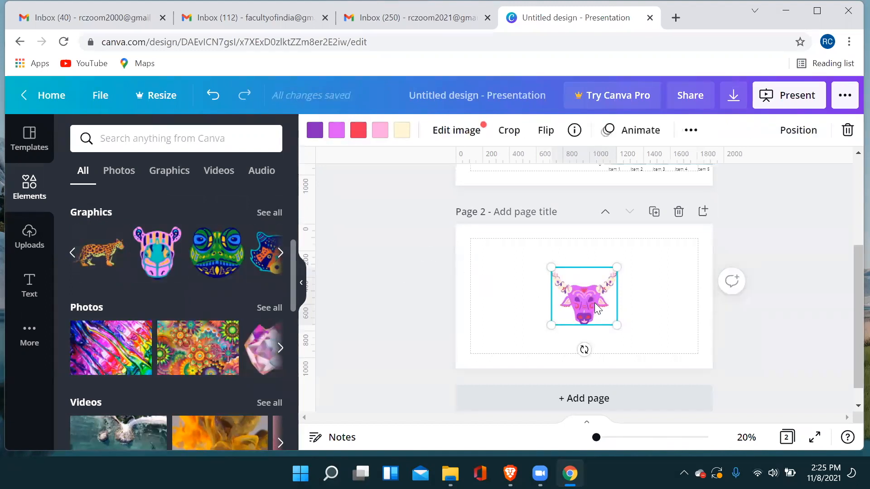
pyautogui.press('Delete')
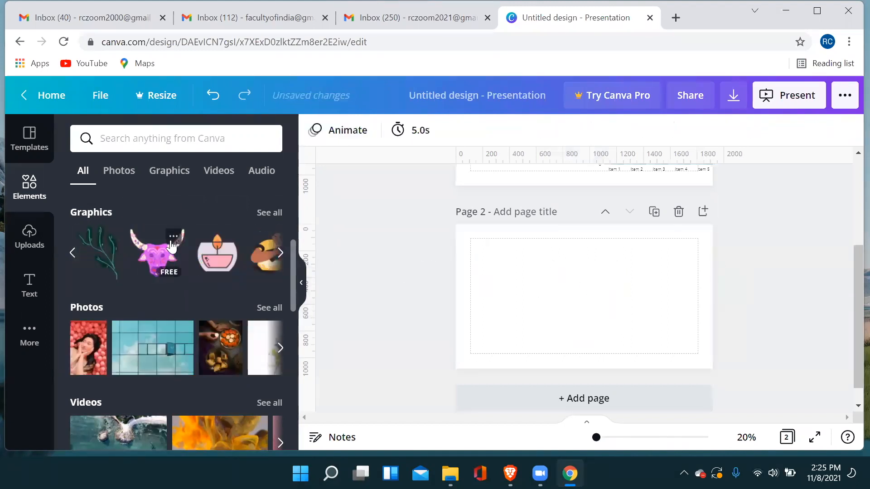
# Search the elements for "diwali" and add the night photo of floating sky lanterns to page 2.
pyautogui.click(152, 139)
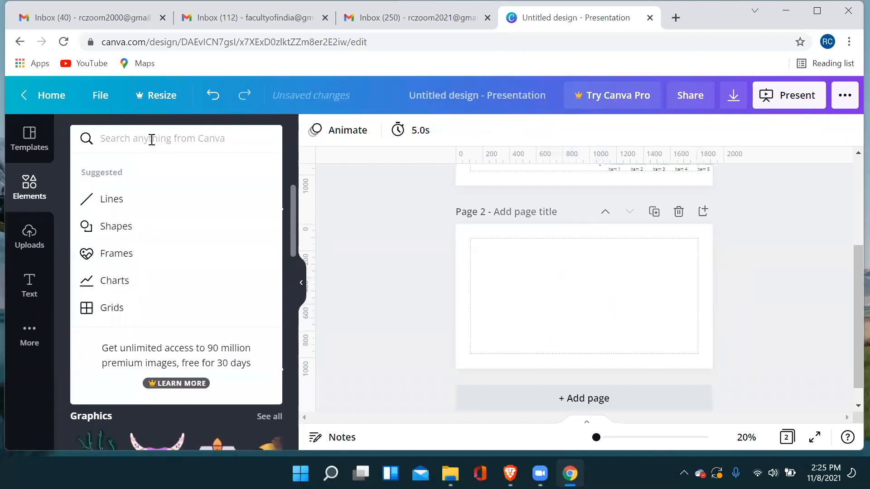
pyautogui.write('di')
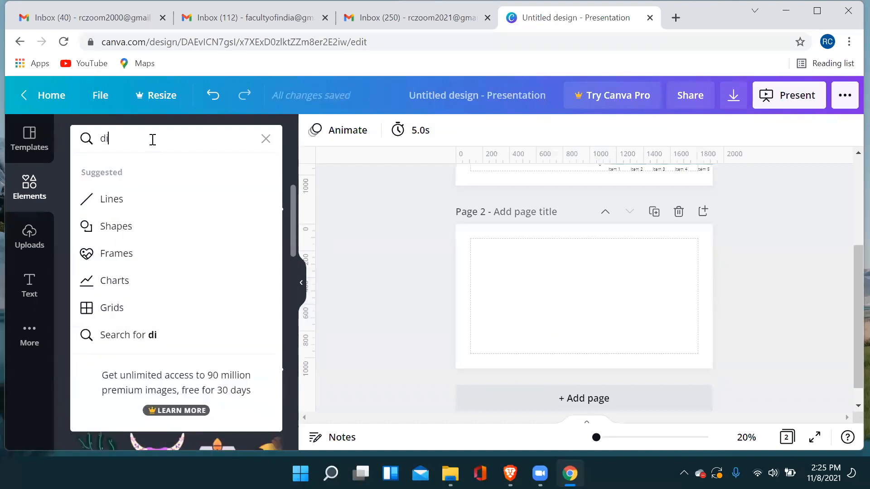
pyautogui.write('wali')
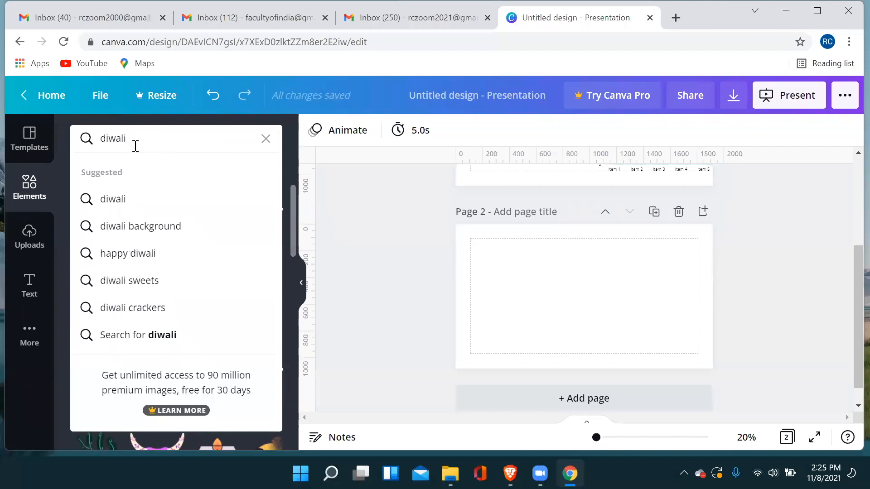
pyautogui.click(127, 200)
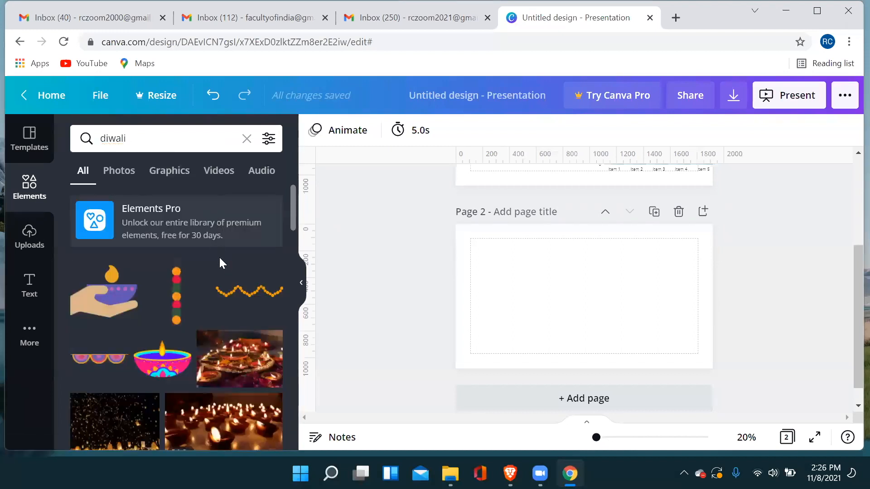
pyautogui.scroll(-3, 142, 295)
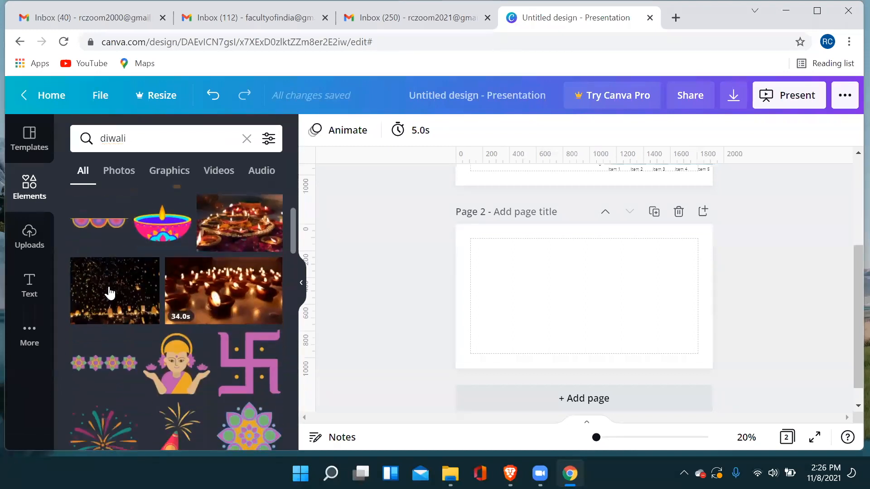
pyautogui.click(107, 295)
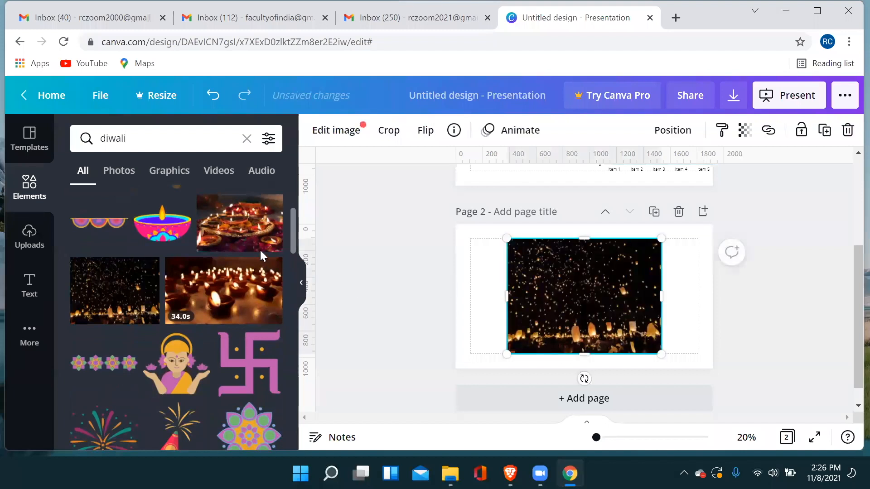
# Place the colourful diya lamp graphic over the lantern photo and clear the diwali search.
pyautogui.scroll(3, 222, 249)
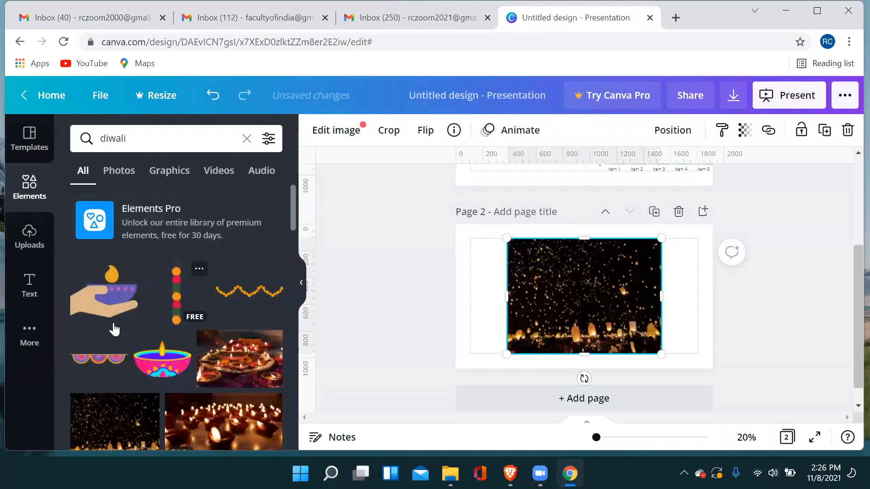
pyautogui.click(162, 358)
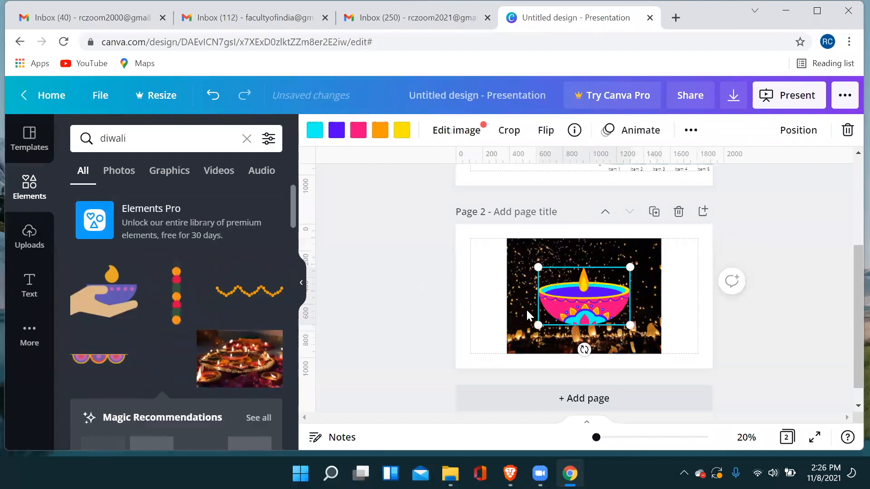
pyautogui.click(750, 323)
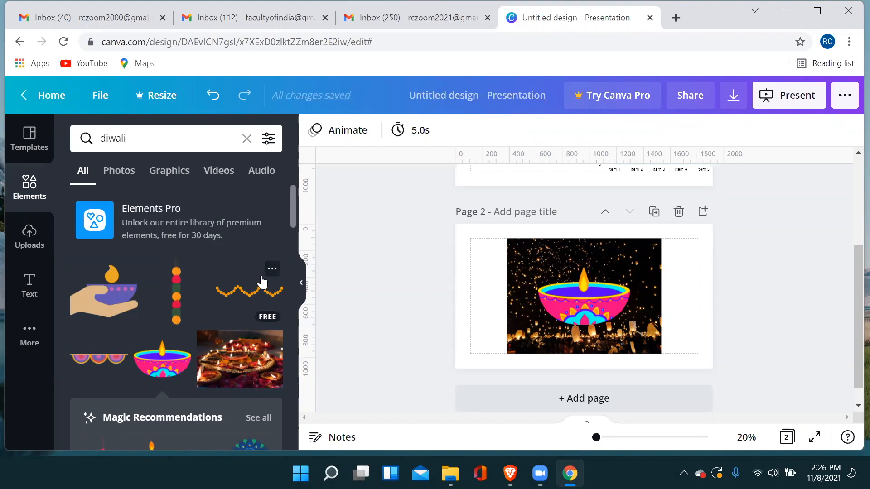
pyautogui.click(246, 138)
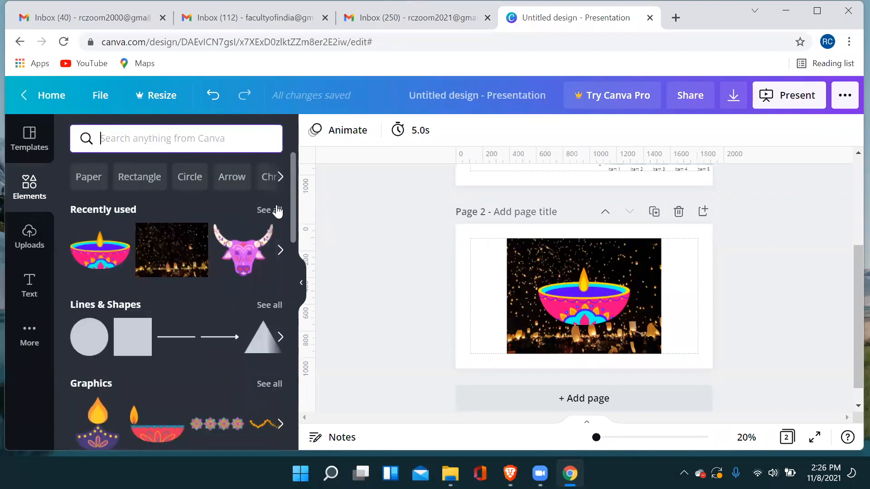
# Add the recently used scalloped frame to page 2 over the lantern photo and diya lamp.
pyautogui.click(279, 250)
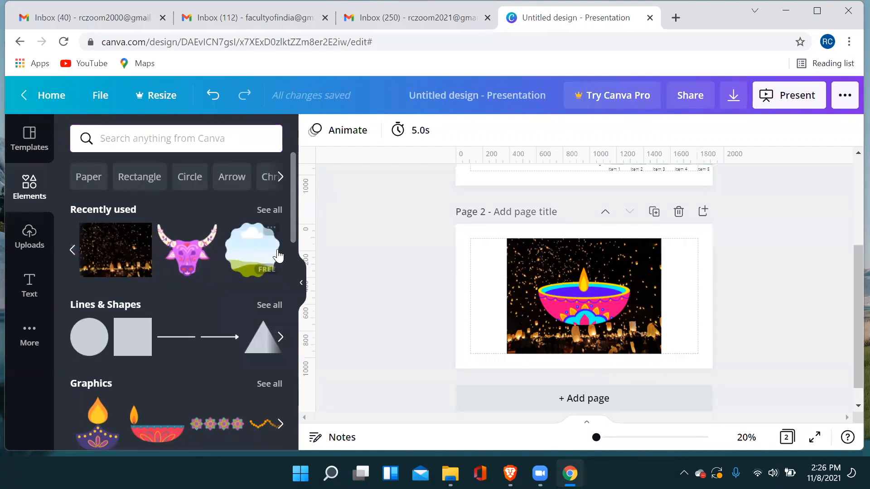
pyautogui.click(252, 248)
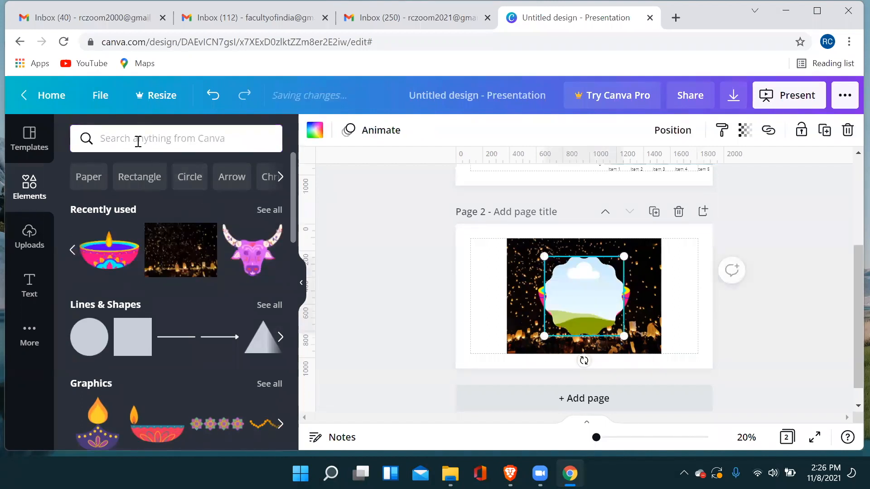
pyautogui.click(137, 142)
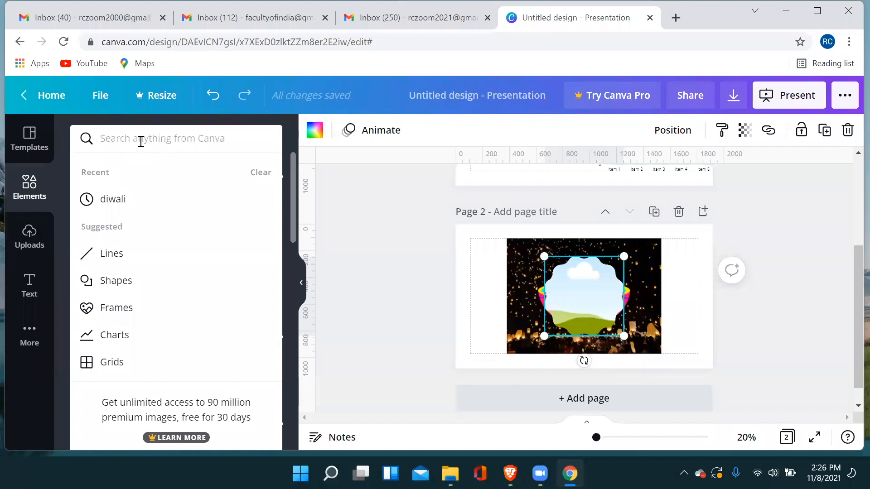
pyautogui.click(370, 205)
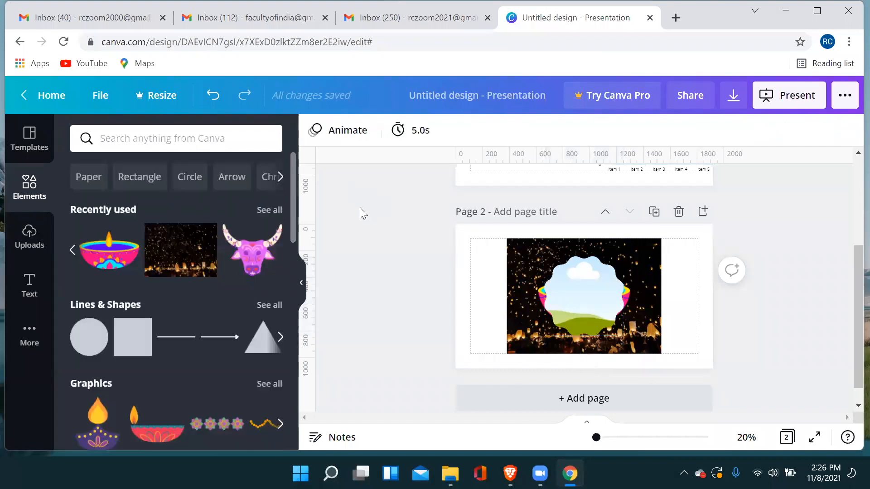
pyautogui.click(73, 251)
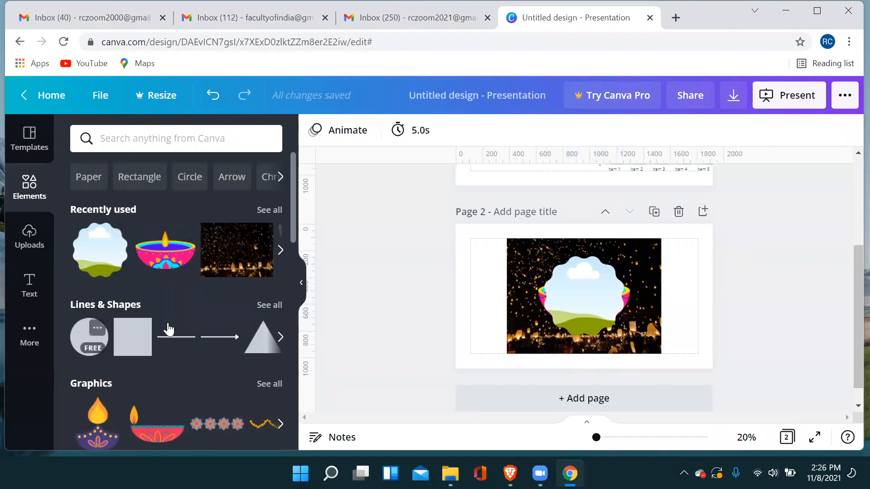
# Look through the graphics, photos, videos and audio sections of the Elements library.
pyautogui.scroll(-3, 172, 328)
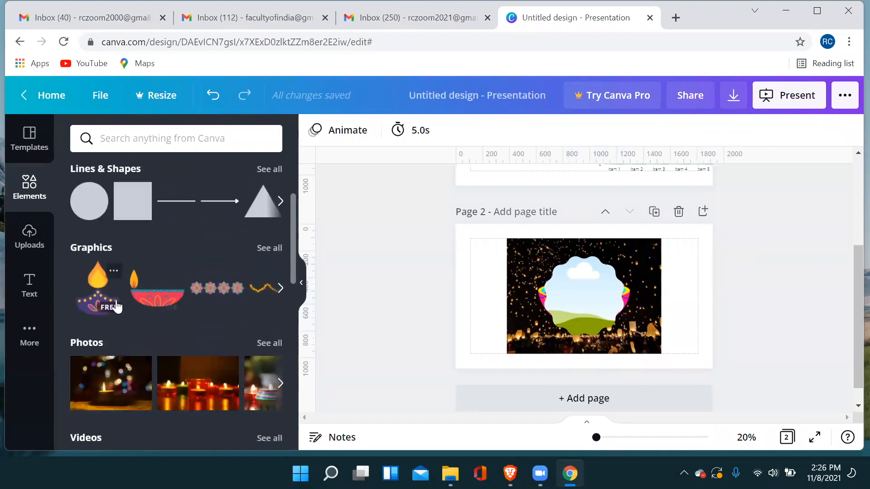
pyautogui.click(280, 290)
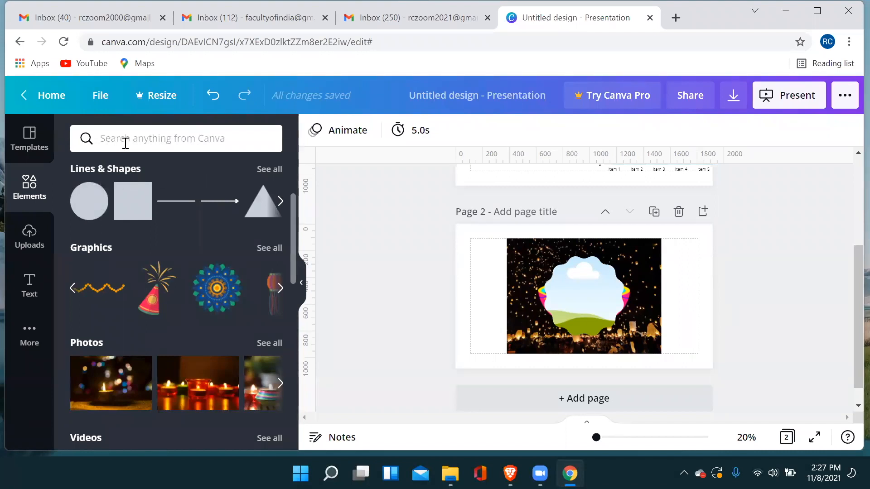
pyautogui.scroll(-2, 112, 260)
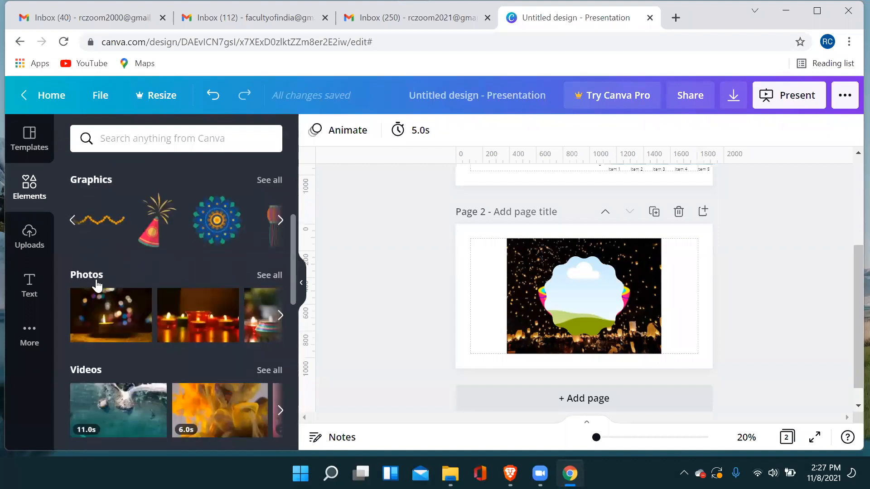
pyautogui.scroll(-2, 163, 297)
pyautogui.scroll(3, 167, 296)
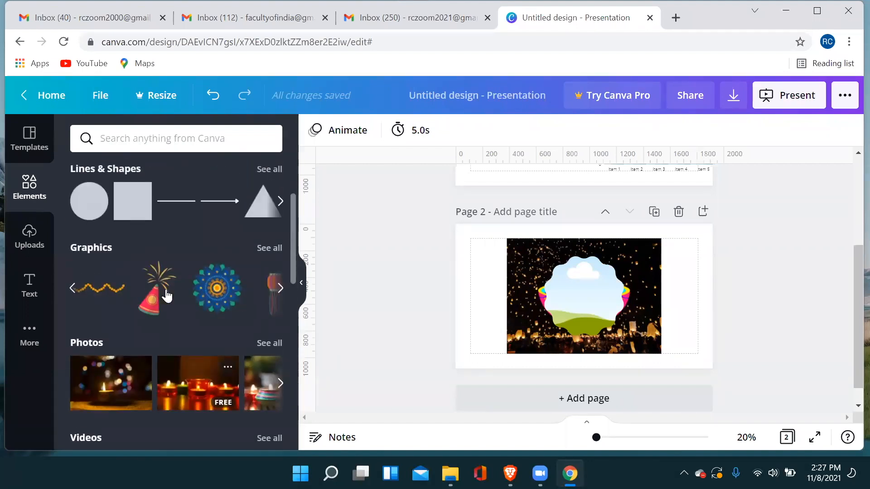
pyautogui.scroll(3, 168, 295)
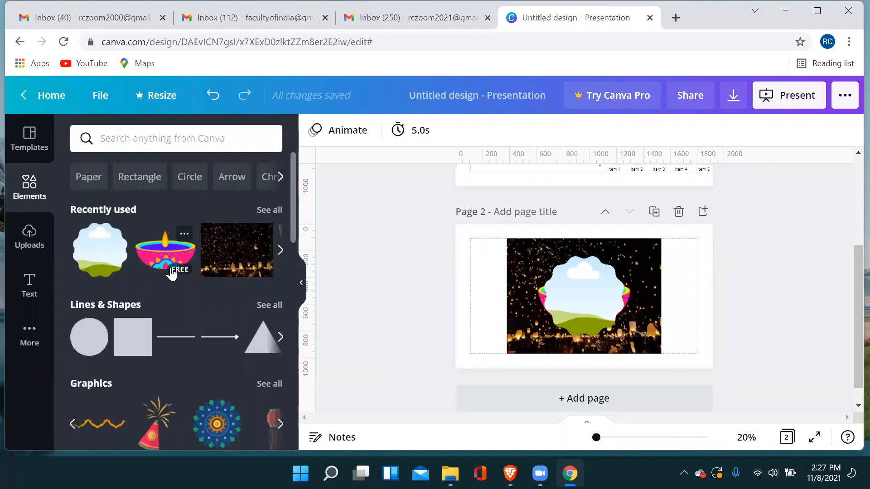
pyautogui.scroll(-1, 172, 274)
pyautogui.scroll(-1, 190, 278)
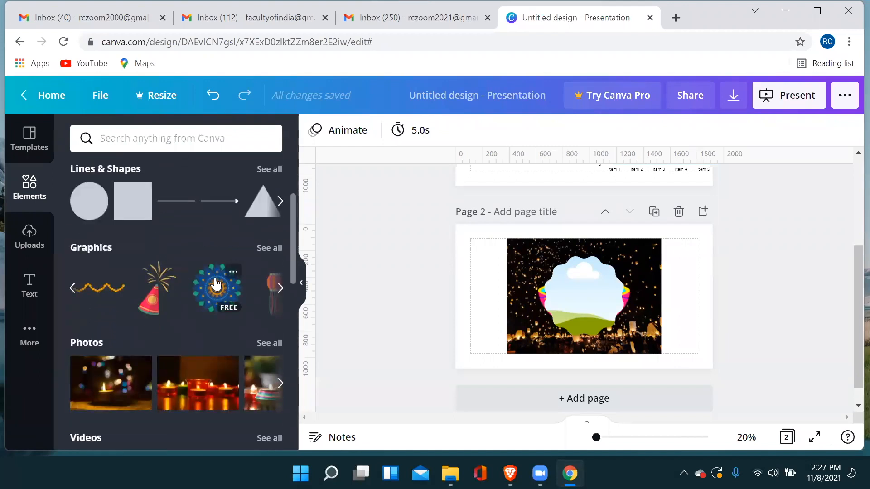
pyautogui.scroll(-2, 227, 281)
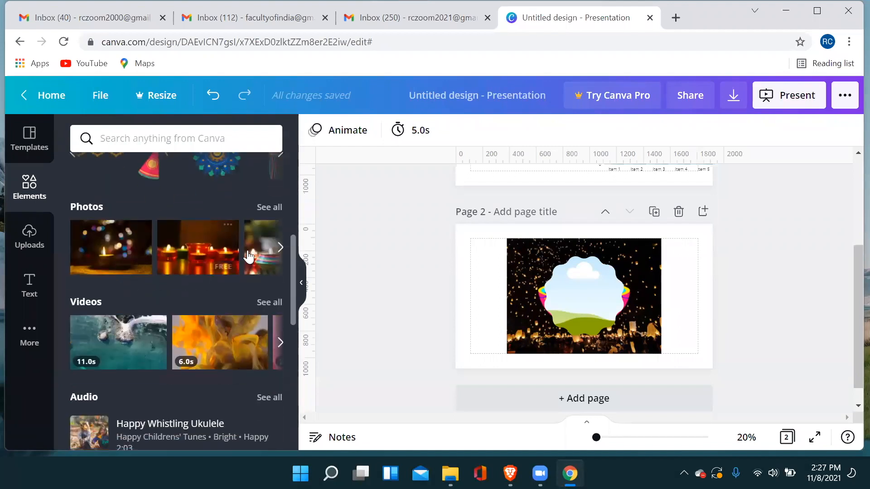
# View the full photo collection, return to all element types and look over their sections.
pyautogui.click(268, 207)
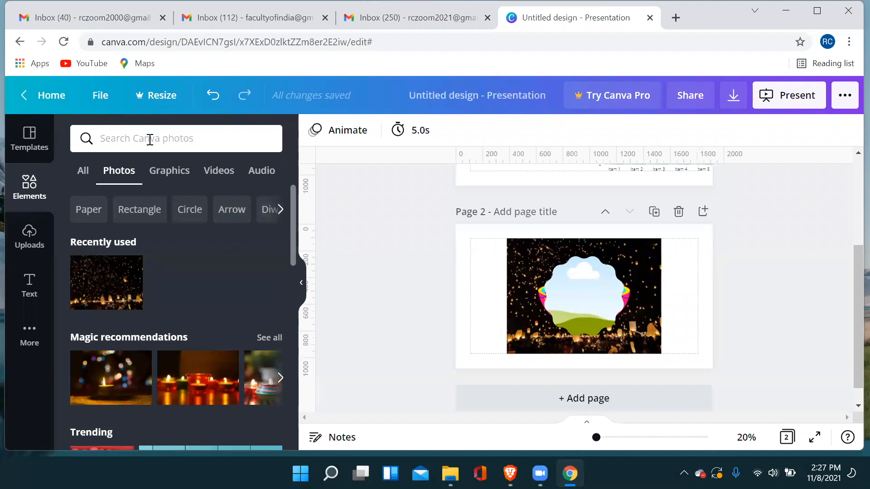
pyautogui.click(82, 176)
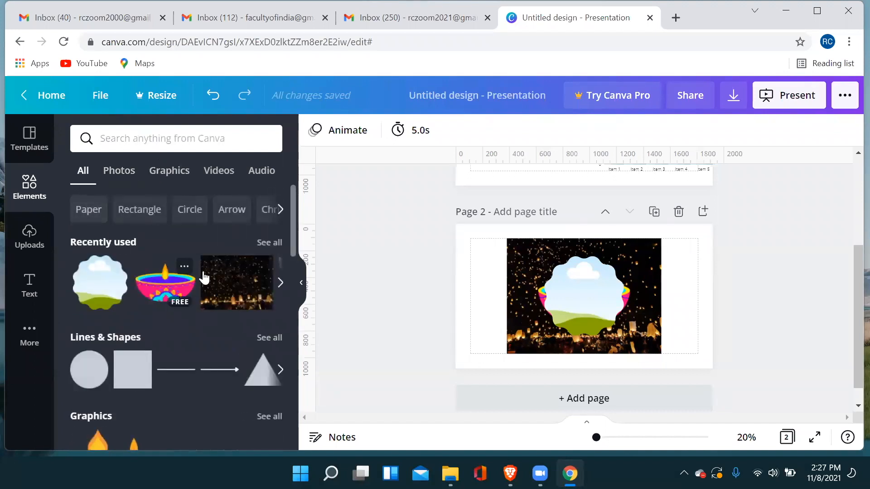
pyautogui.scroll(-4, 229, 275)
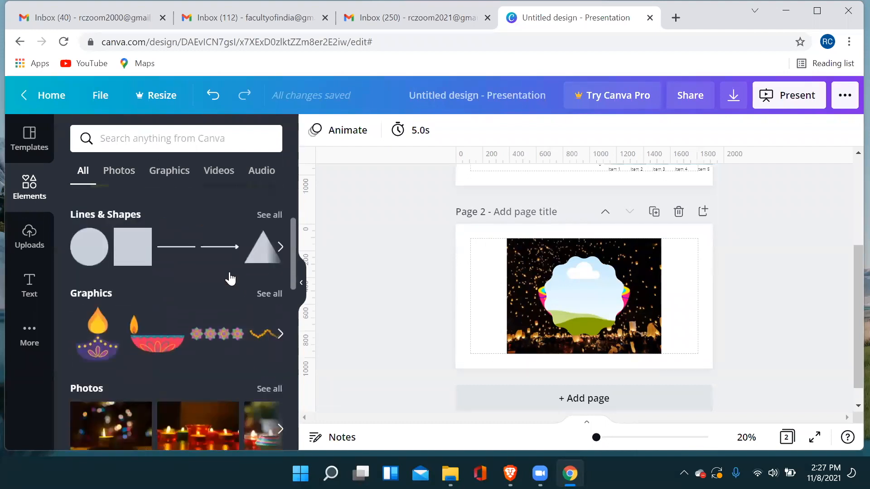
pyautogui.scroll(1, 229, 272)
pyautogui.scroll(-3, 168, 299)
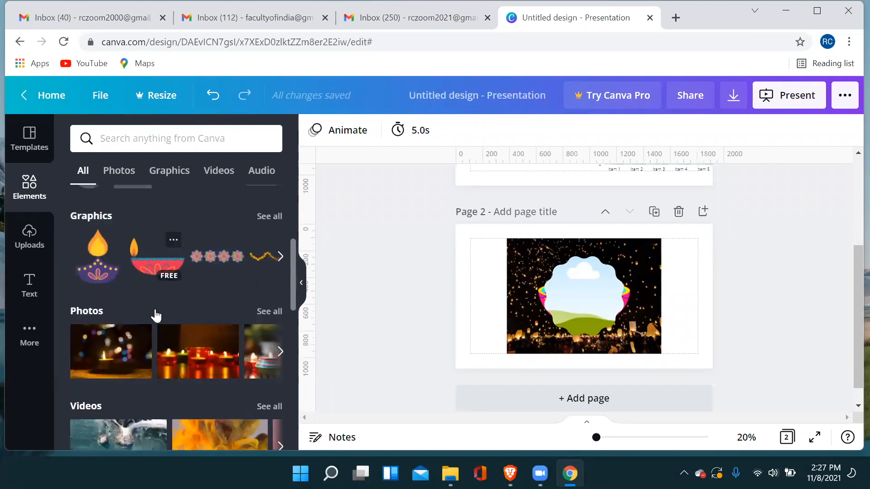
pyautogui.scroll(2, 114, 249)
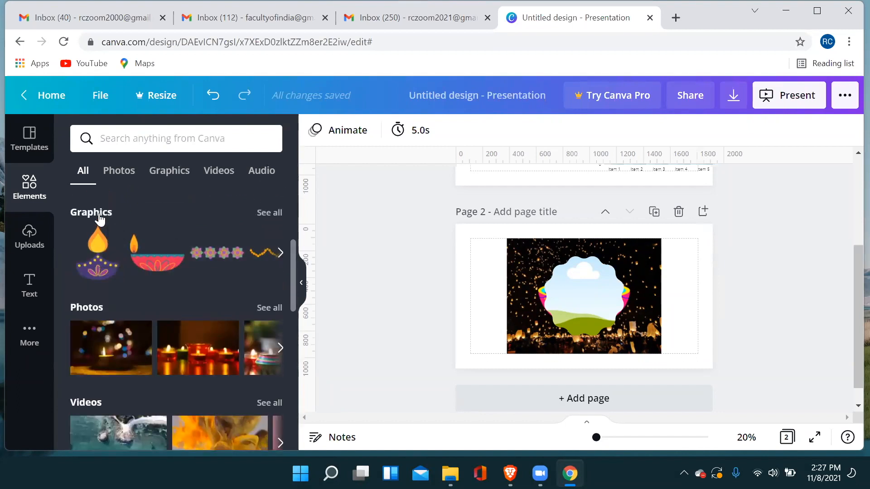
# Search only the graphics for "diwali" and look through the matching illustrations.
pyautogui.click(263, 219)
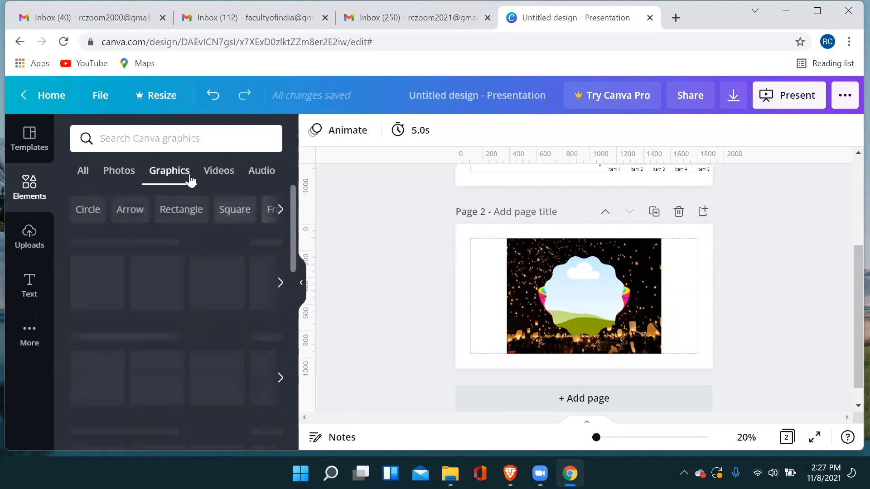
pyautogui.click(172, 141)
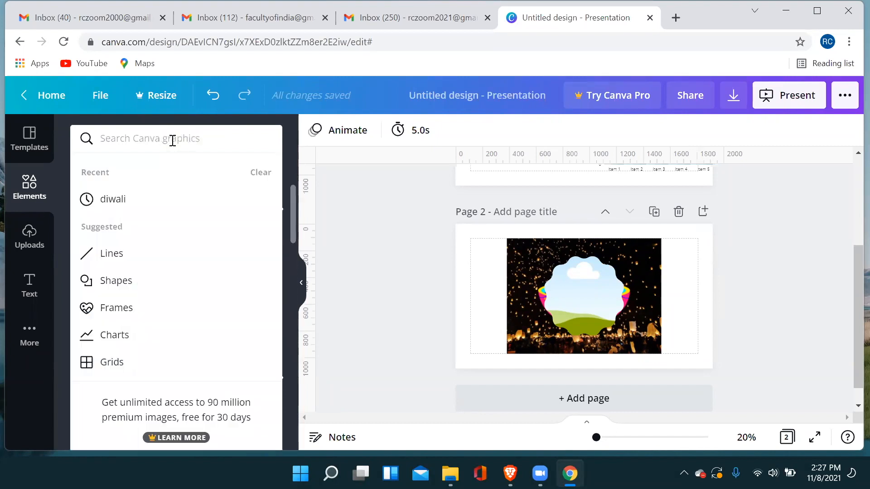
pyautogui.click(120, 197)
pyautogui.scroll(-10, 234, 284)
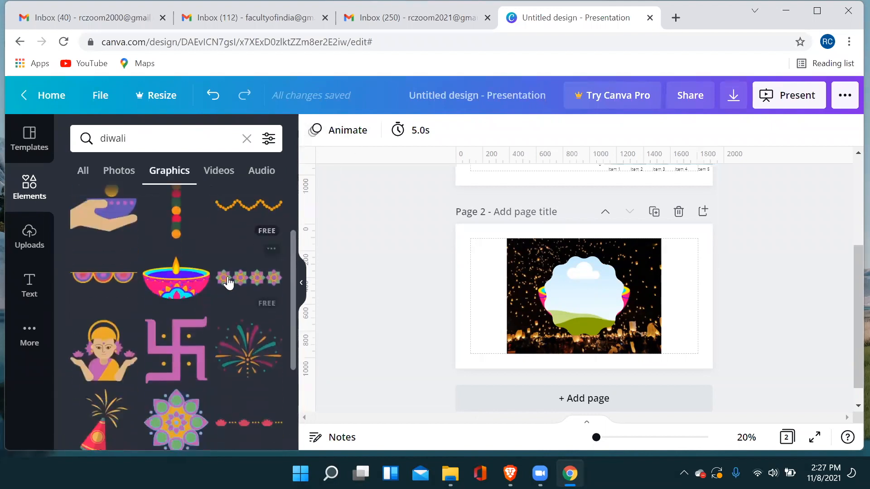
pyautogui.scroll(-8, 168, 274)
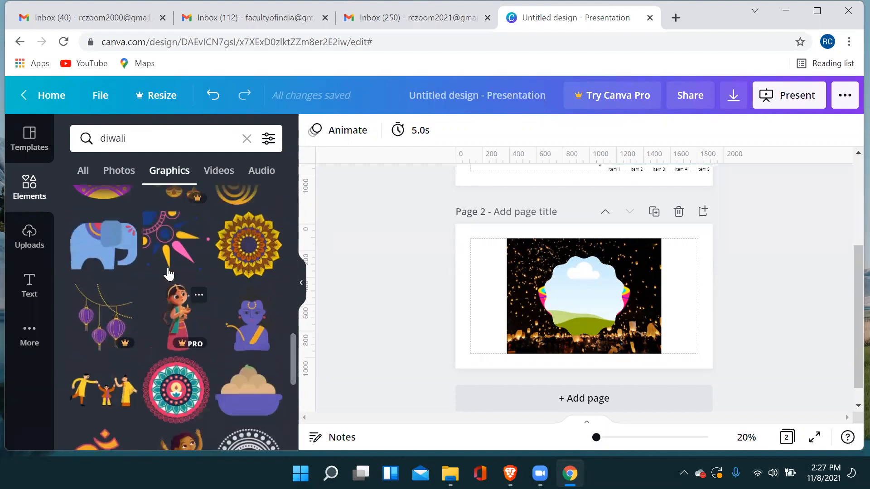
pyautogui.scroll(-10, 168, 274)
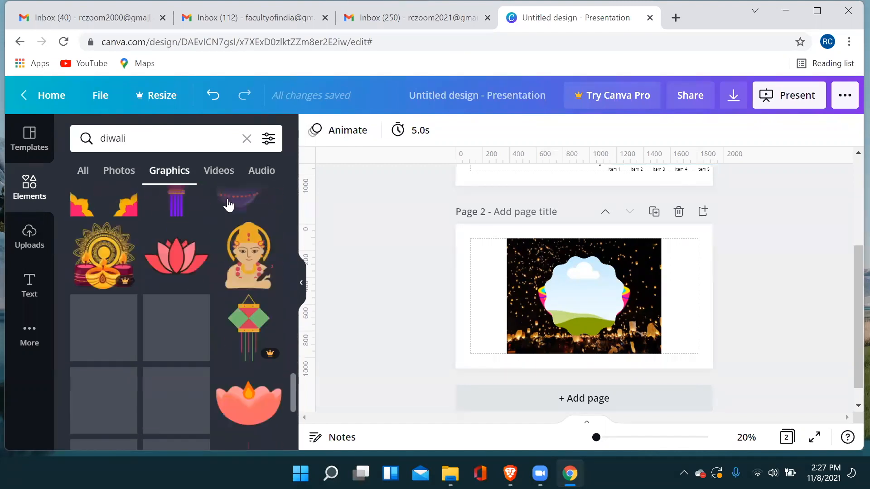
# Browse the "diwali" videos and add the free 7:11 clip of a row of burning lamps to page 2.
pyautogui.click(224, 175)
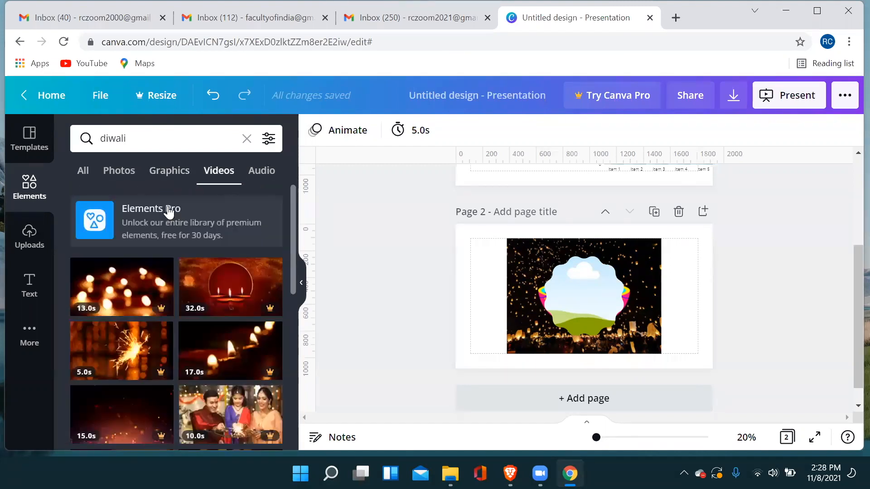
pyautogui.scroll(-2, 149, 211)
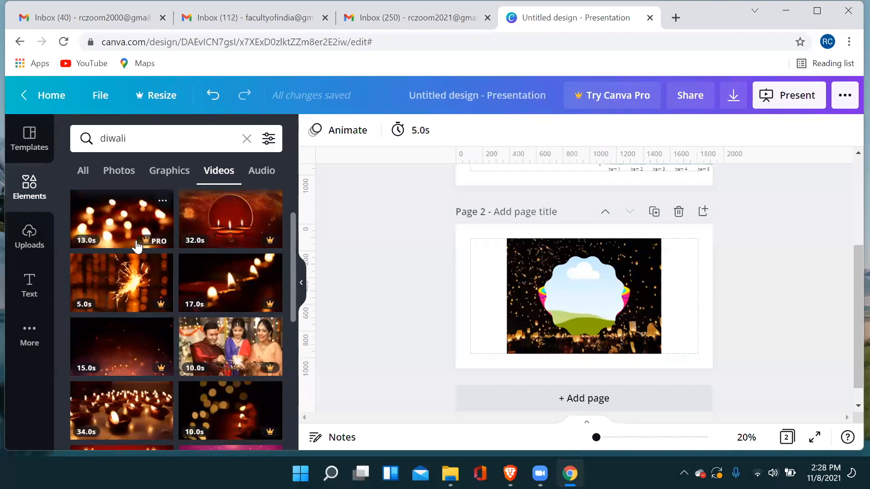
pyautogui.scroll(-1, 235, 291)
pyautogui.scroll(-2, 236, 292)
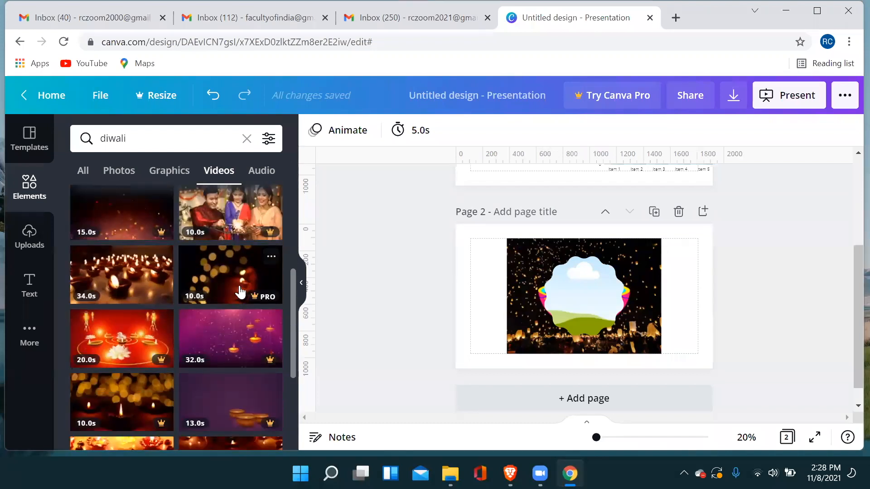
pyautogui.scroll(-2, 235, 295)
pyautogui.scroll(-5, 208, 298)
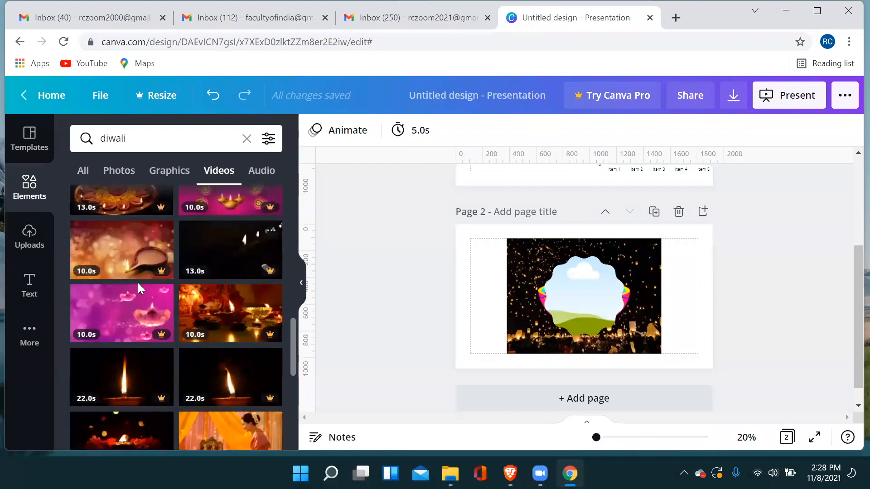
pyautogui.scroll(-1, 158, 284)
pyautogui.scroll(-2, 194, 278)
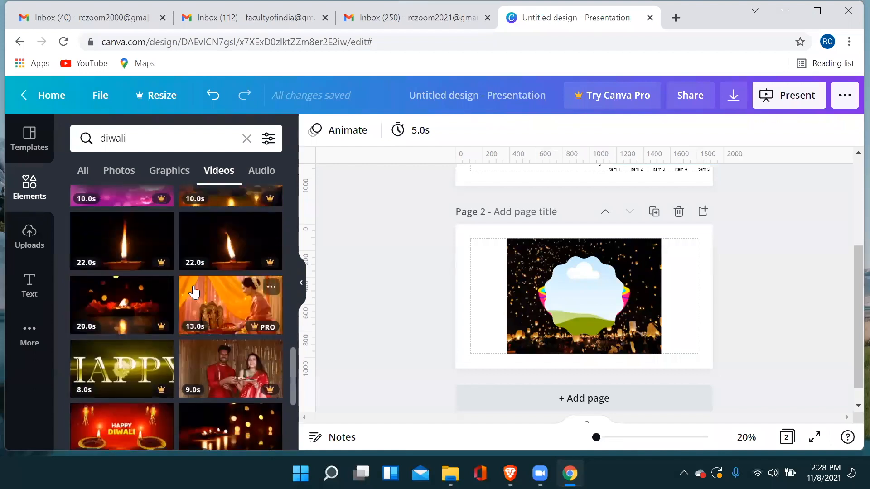
pyautogui.scroll(-3, 233, 272)
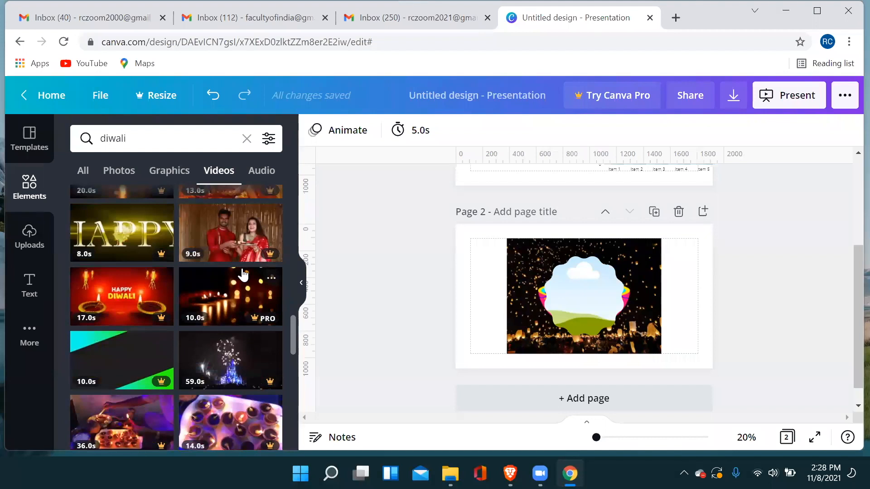
pyautogui.scroll(-3, 242, 274)
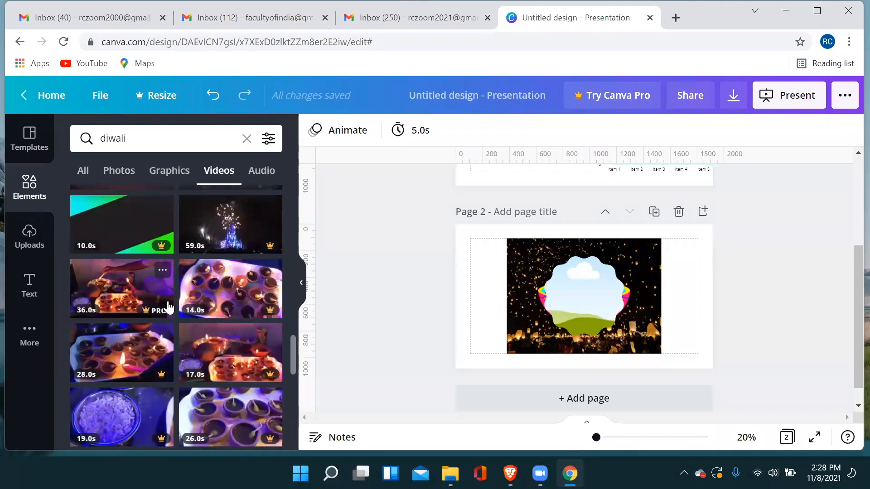
pyautogui.scroll(-3, 181, 305)
pyautogui.scroll(-3, 225, 294)
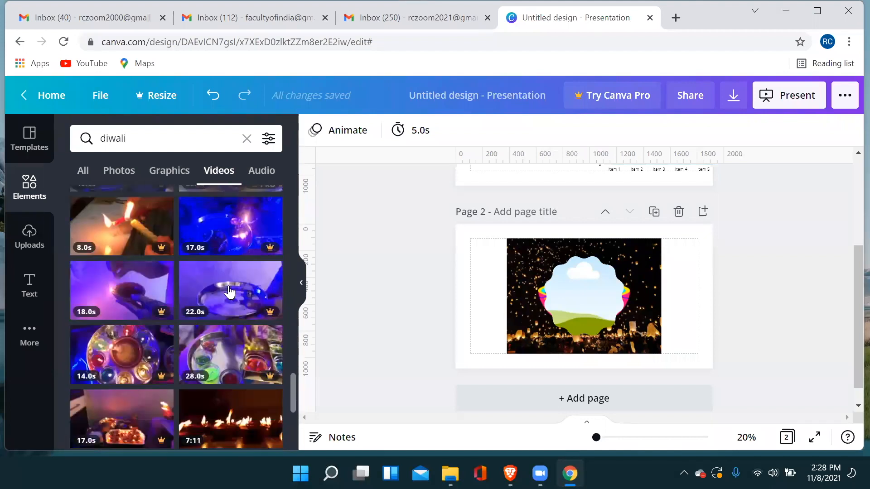
pyautogui.scroll(-3, 233, 292)
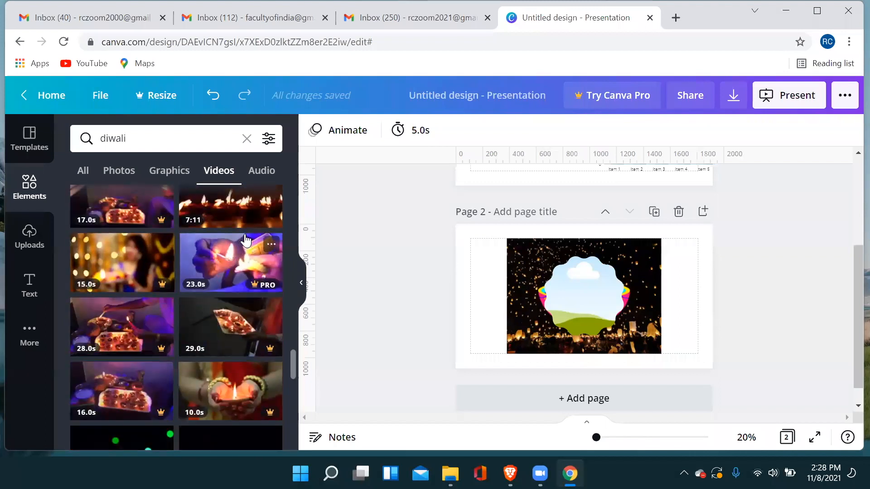
pyautogui.click(240, 211)
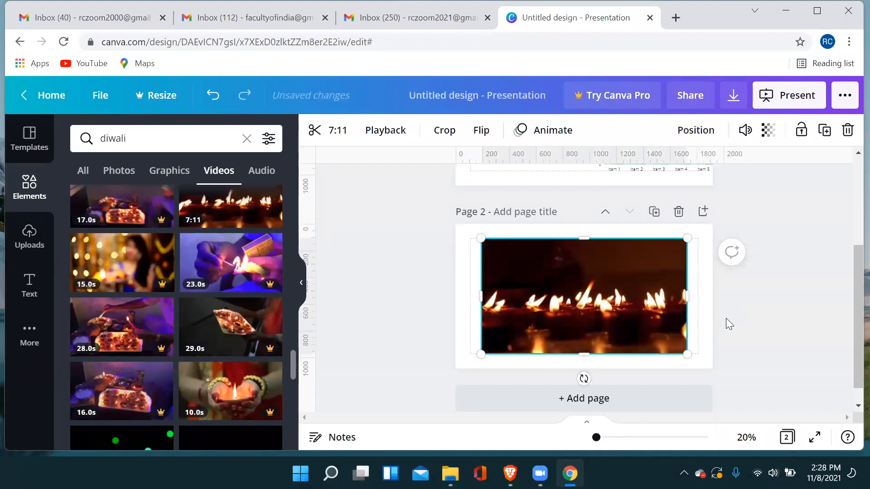
# Look over both presentation pages and return to the main Elements library.
pyautogui.scroll(3, 681, 318)
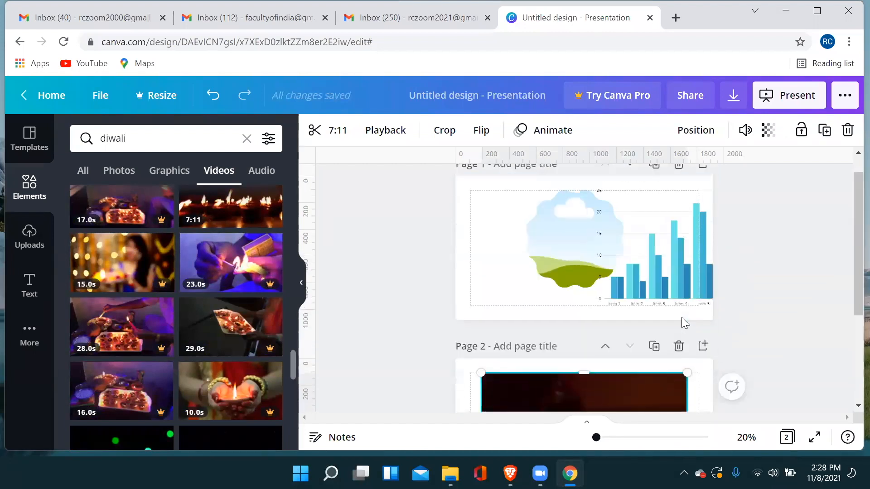
pyautogui.scroll(-3, 681, 317)
pyautogui.scroll(4, 680, 318)
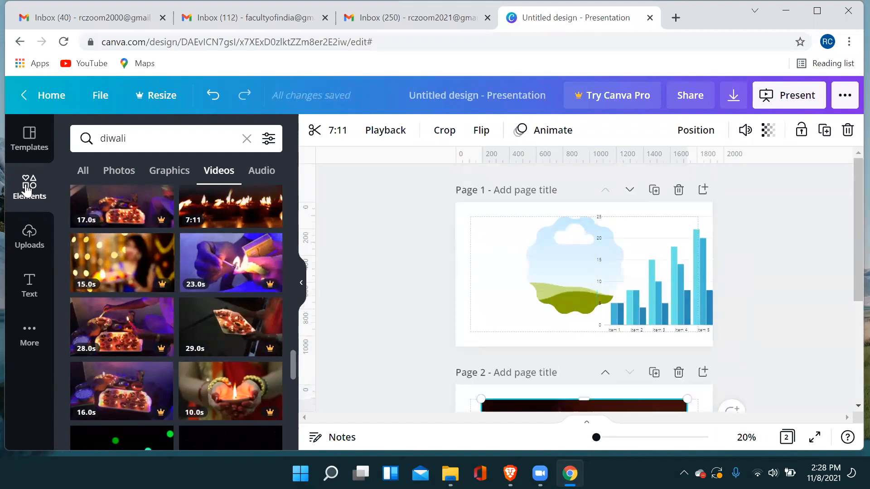
pyautogui.click(30, 194)
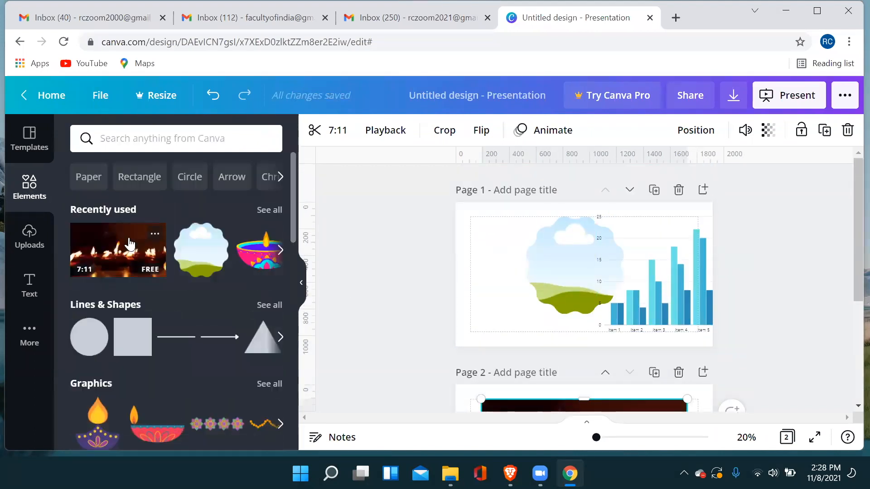
# Add a third page to the presentation and place the free scalloped circle frame on it.
pyautogui.scroll(-2, 181, 267)
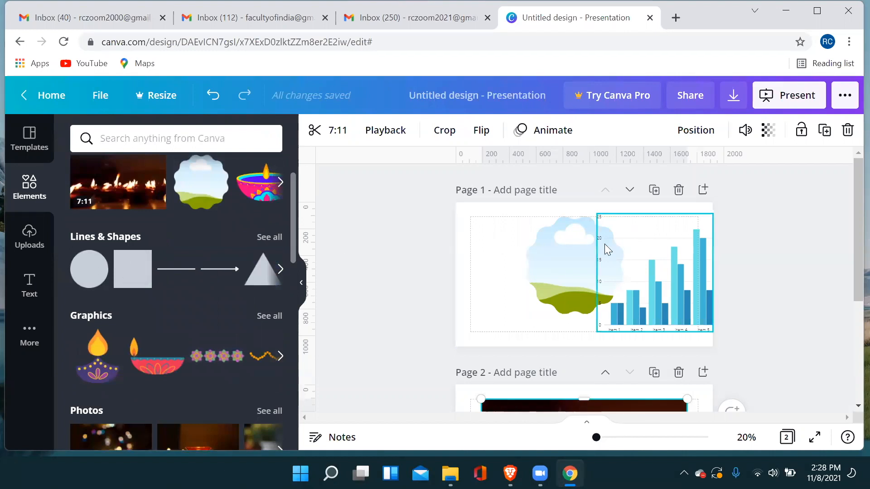
pyautogui.scroll(-5, 585, 263)
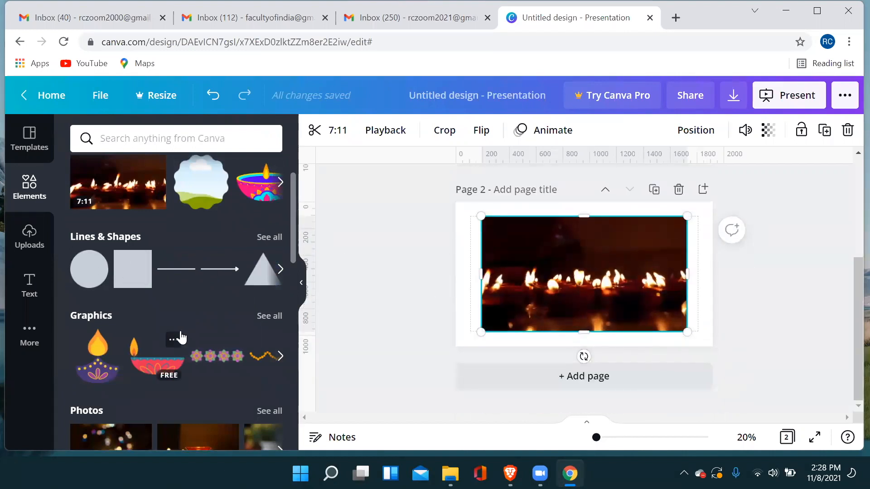
pyautogui.scroll(-3, 267, 227)
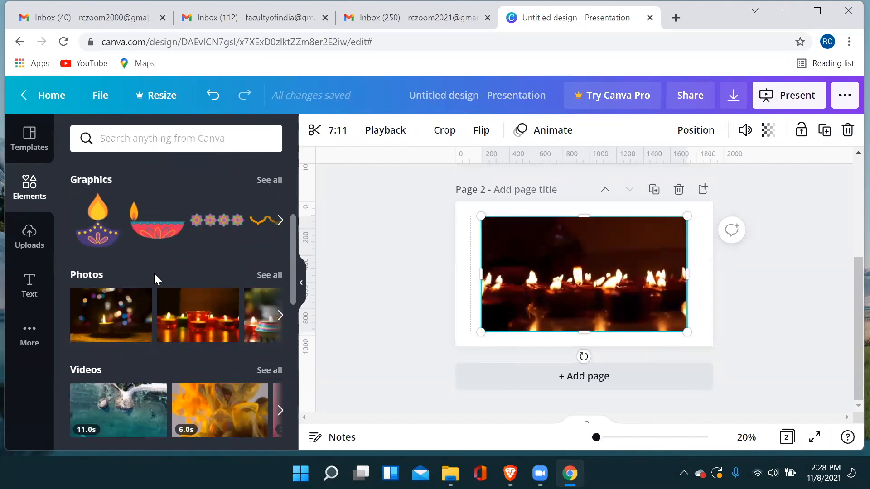
pyautogui.scroll(-3, 197, 241)
pyautogui.scroll(-6, 239, 265)
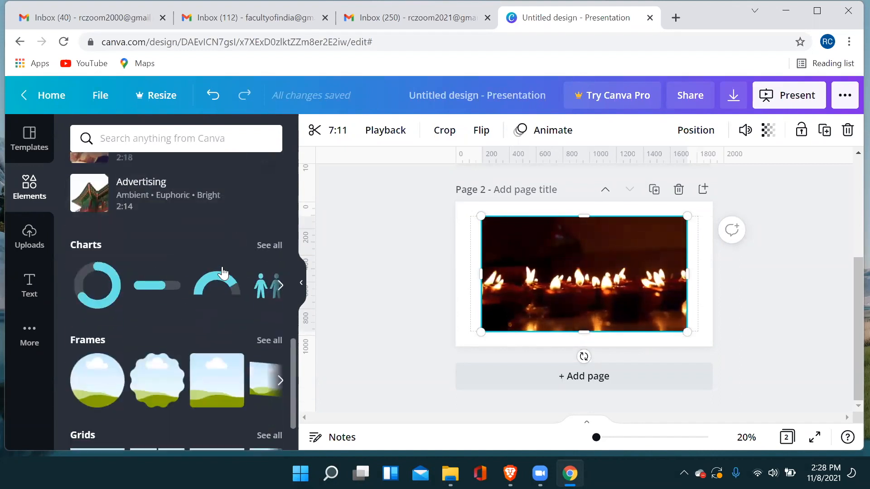
pyautogui.scroll(-2, 115, 287)
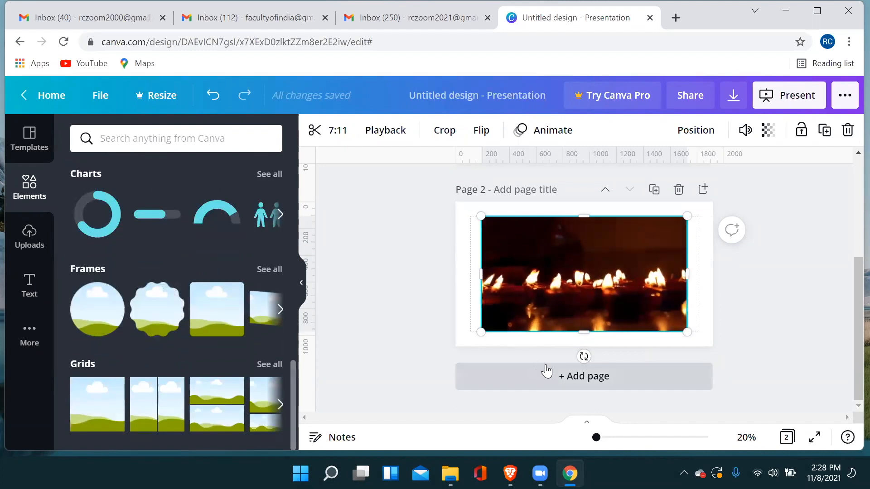
pyautogui.click(561, 383)
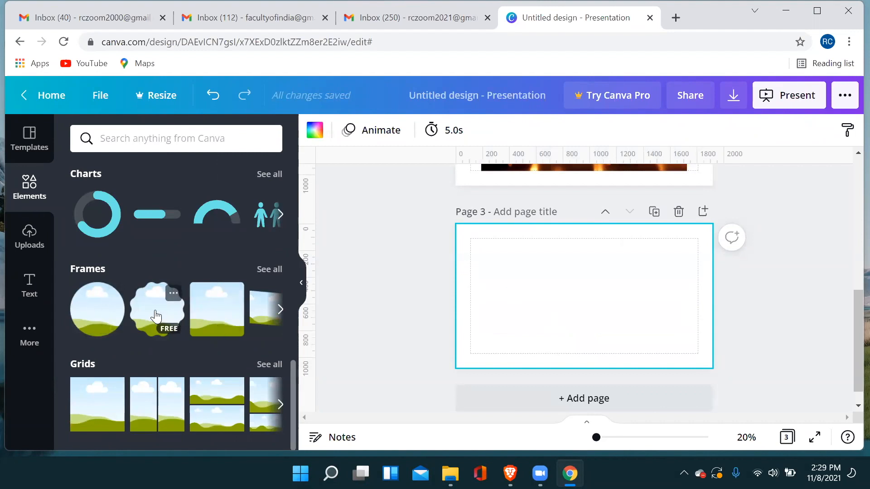
pyautogui.click(281, 311)
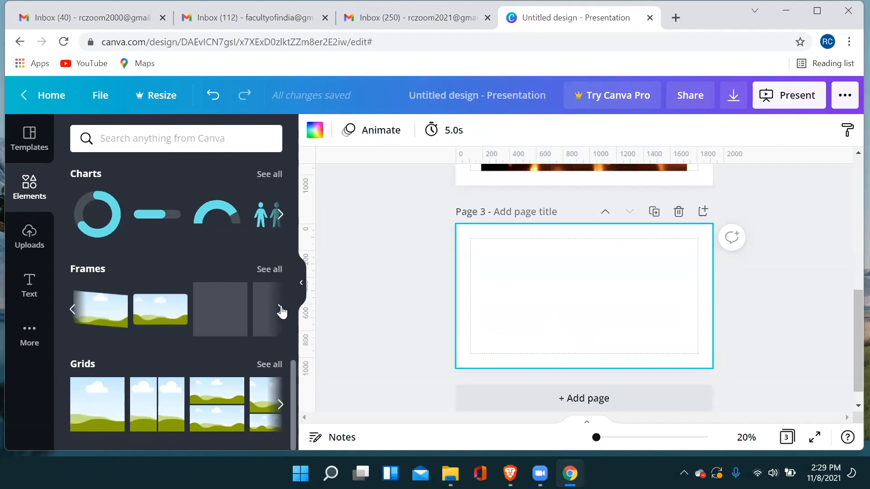
pyautogui.click(72, 309)
pyautogui.click(157, 310)
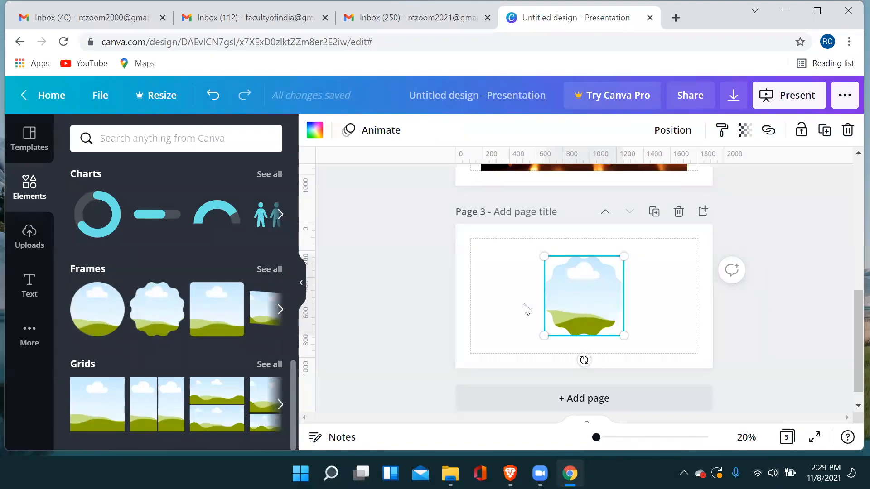
# Add the free photo of a single candle with blurred lights to page 3, shrink it and drop it into the scalloped frame.
pyautogui.scroll(8, 197, 317)
pyautogui.scroll(5, 197, 317)
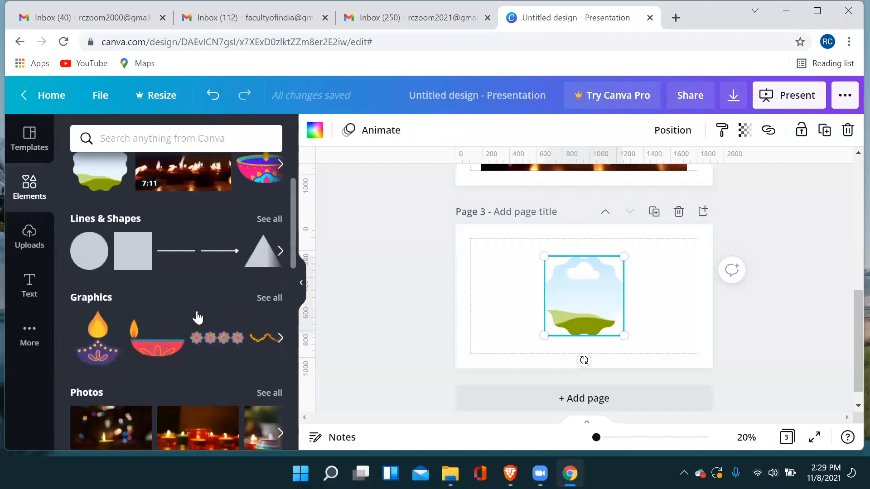
pyautogui.scroll(-3, 196, 318)
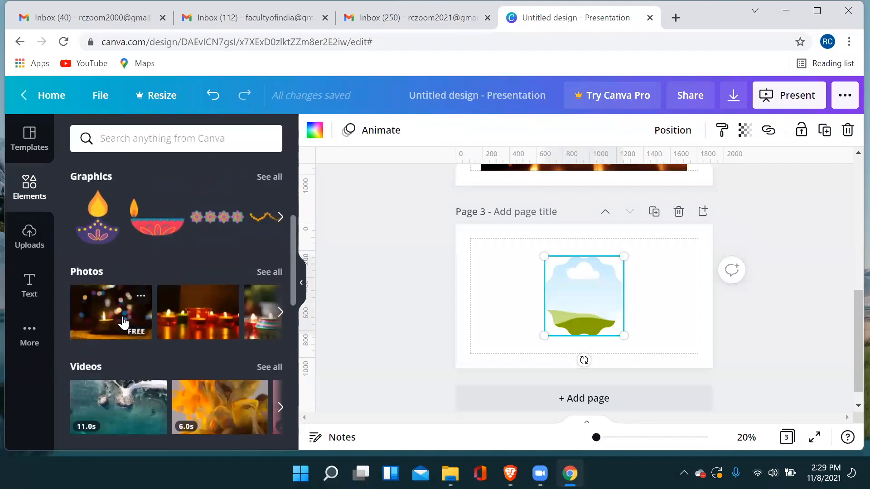
pyautogui.click(125, 327)
pyautogui.moveTo(497, 238); pyautogui.dragTo(553, 275)
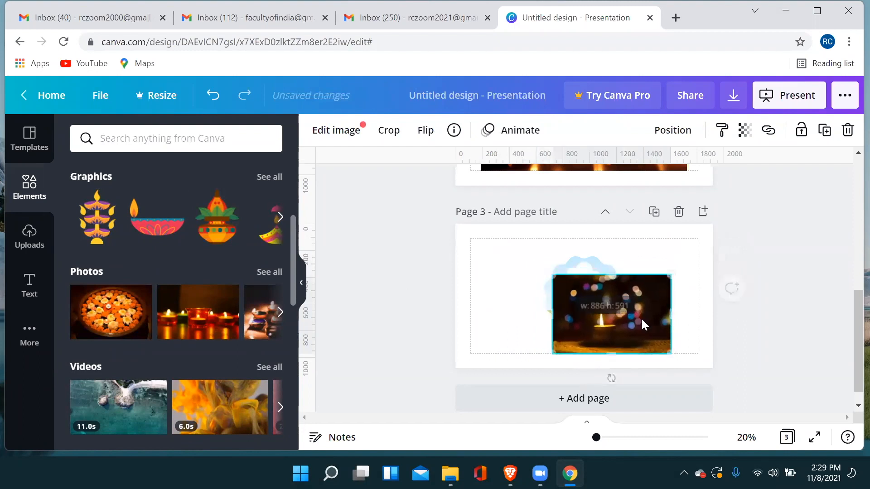
pyautogui.moveTo(671, 352); pyautogui.dragTo(602, 321)
pyautogui.moveTo(575, 295); pyautogui.dragTo(586, 296)
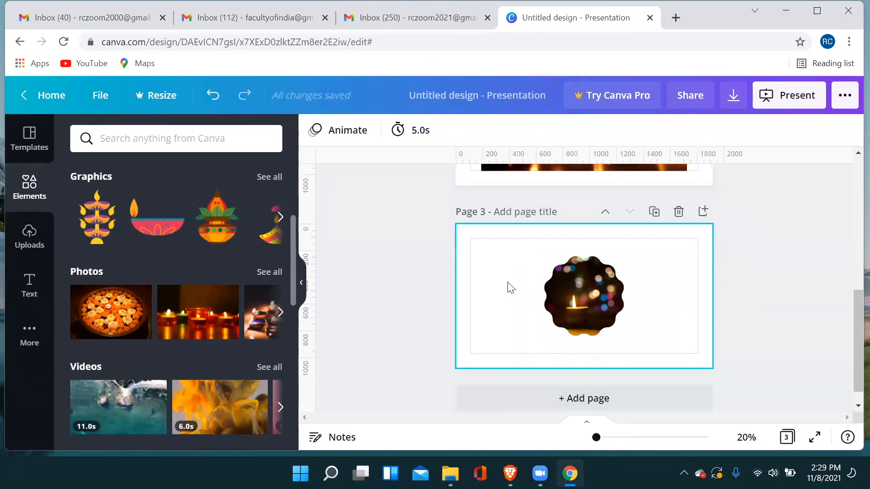
# Look over the element sections again and glance at the uploads area.
pyautogui.scroll(-1, 209, 263)
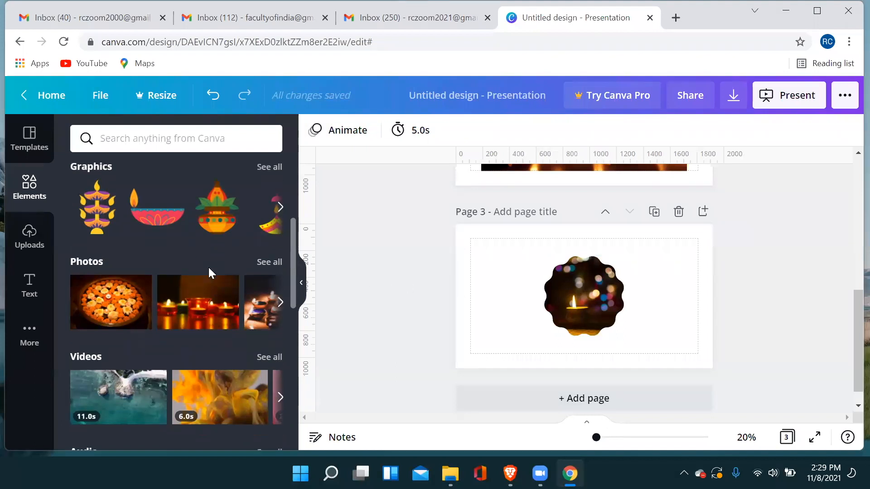
pyautogui.scroll(-8, 209, 270)
pyautogui.scroll(10, 225, 308)
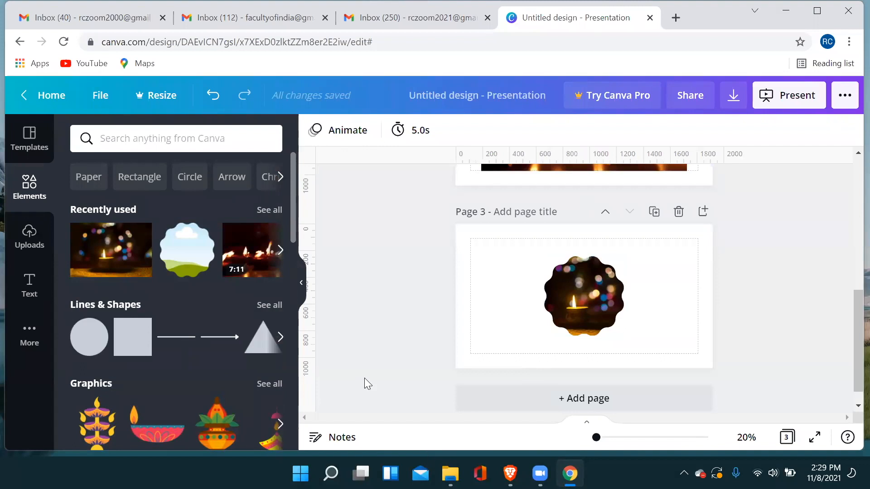
pyautogui.click(28, 230)
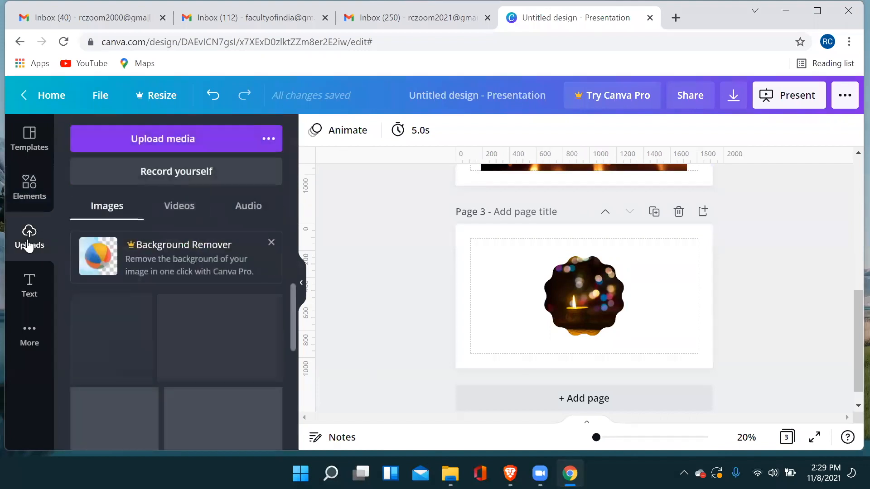
pyautogui.click(28, 193)
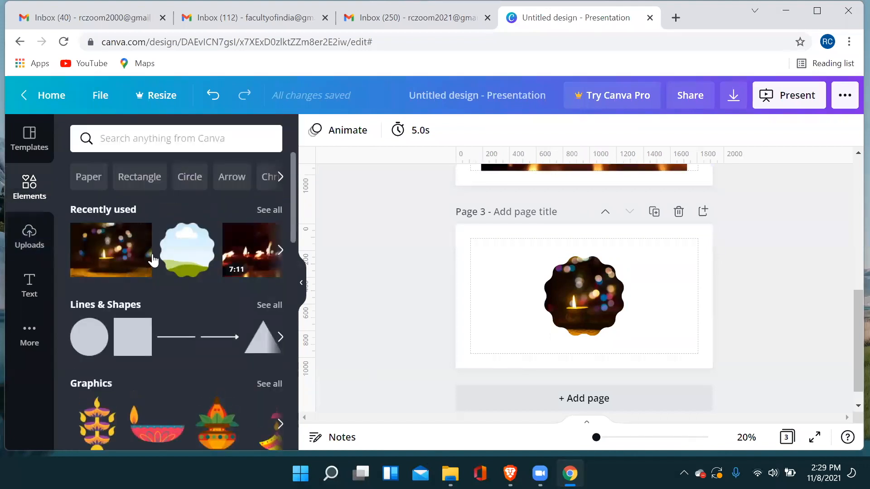
pyautogui.scroll(-3, 195, 312)
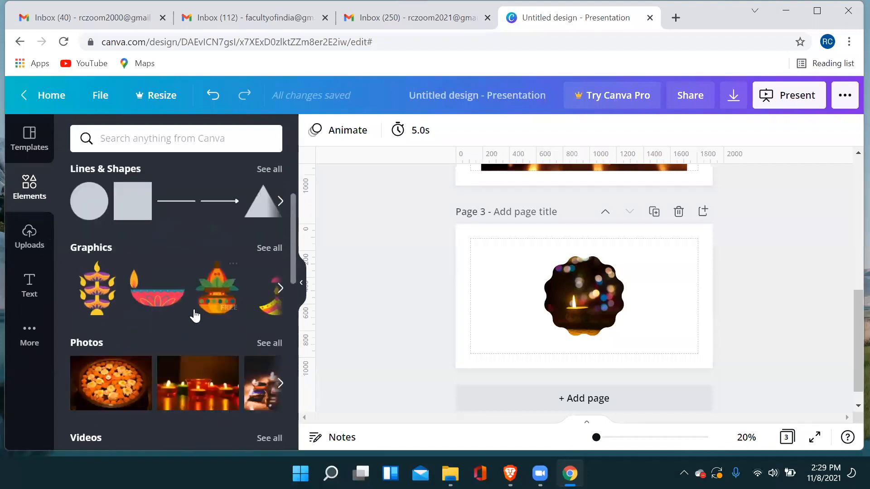
pyautogui.scroll(3, 195, 312)
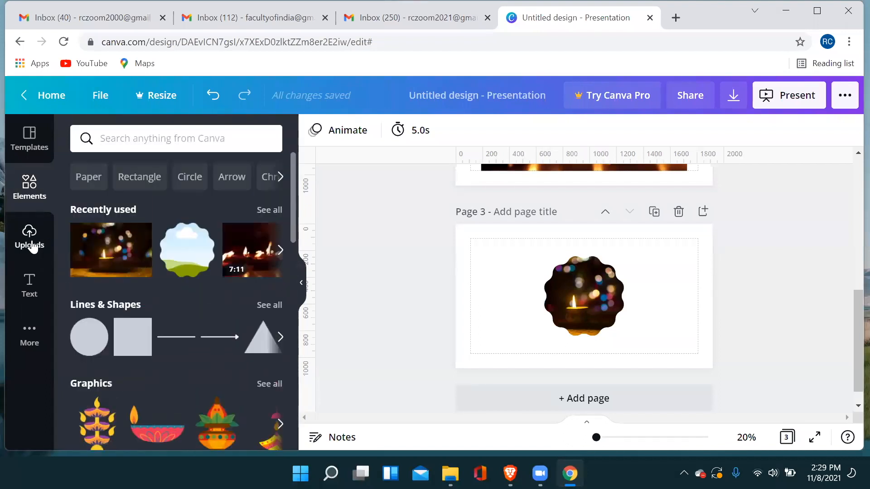
# Go to the uploads area and view the file chooser for uploading media, dismissing it without choosing a file.
pyautogui.click(29, 240)
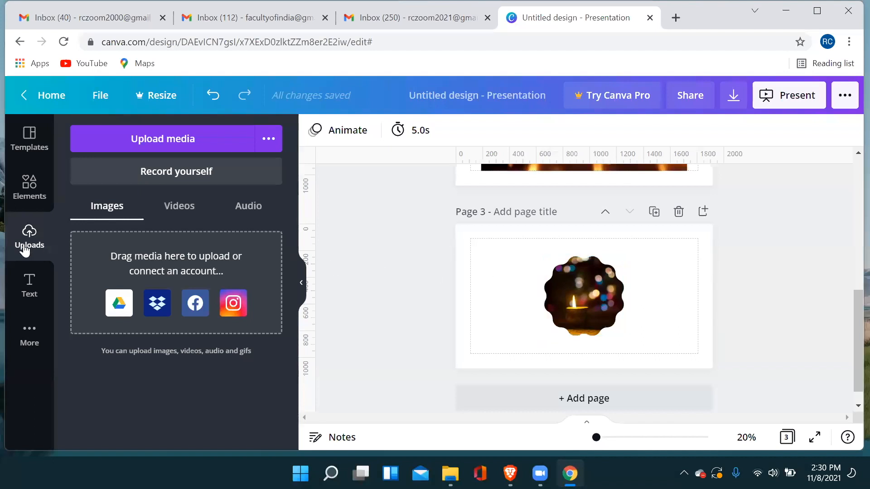
pyautogui.click(171, 144)
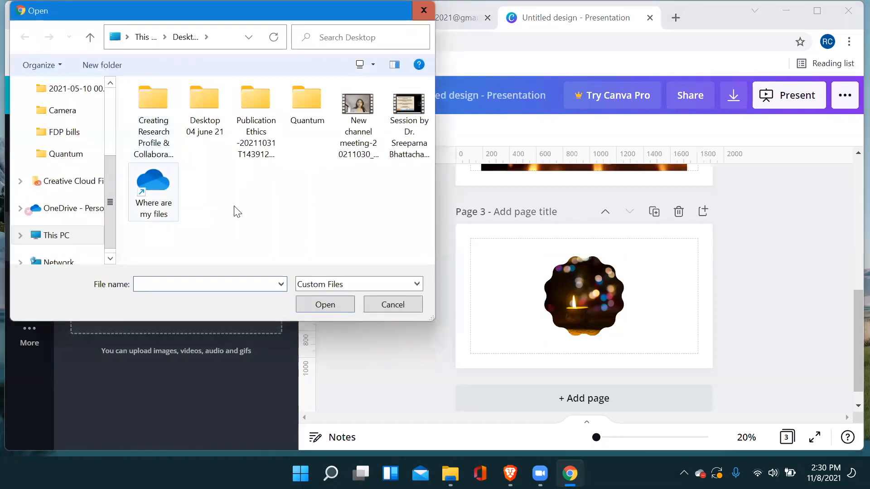
pyautogui.click(402, 306)
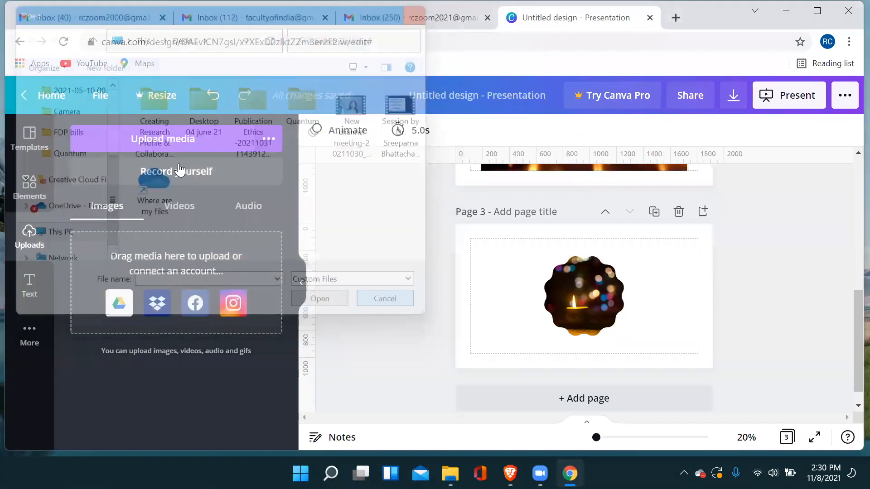
pyautogui.click(174, 140)
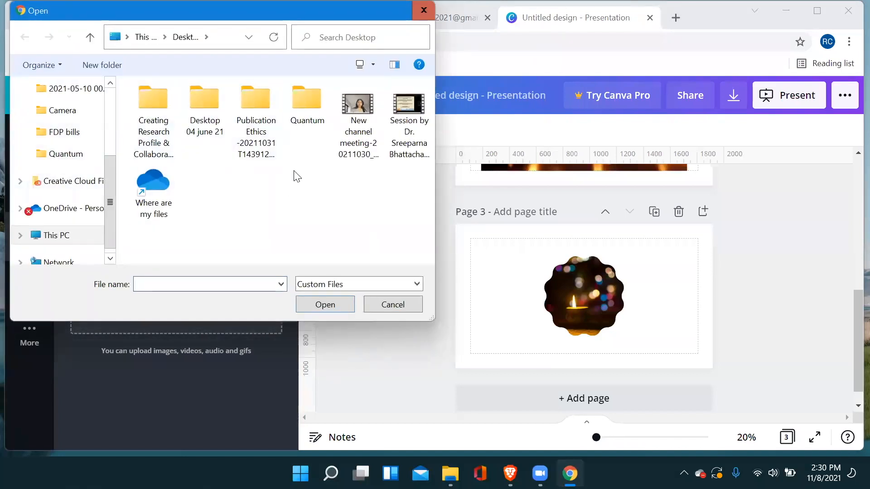
pyautogui.press('Escape')
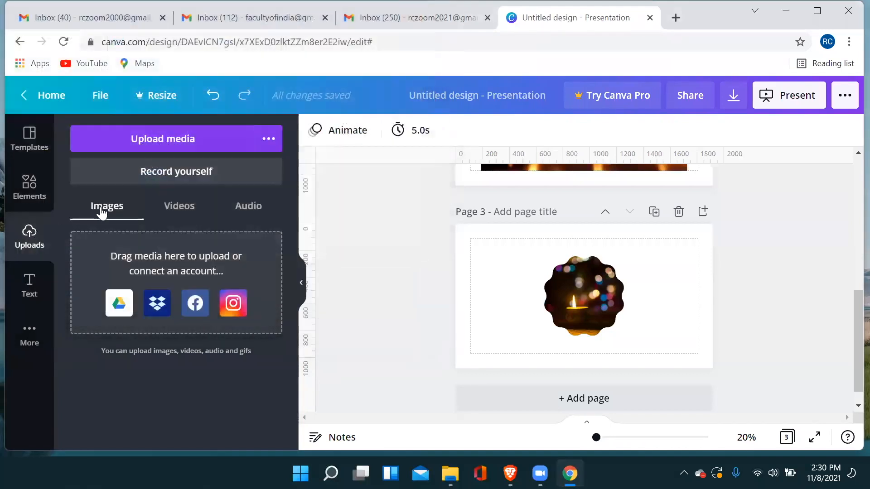
# Look through the Images, Videos and Audio categories of the uploads area.
pyautogui.click(179, 213)
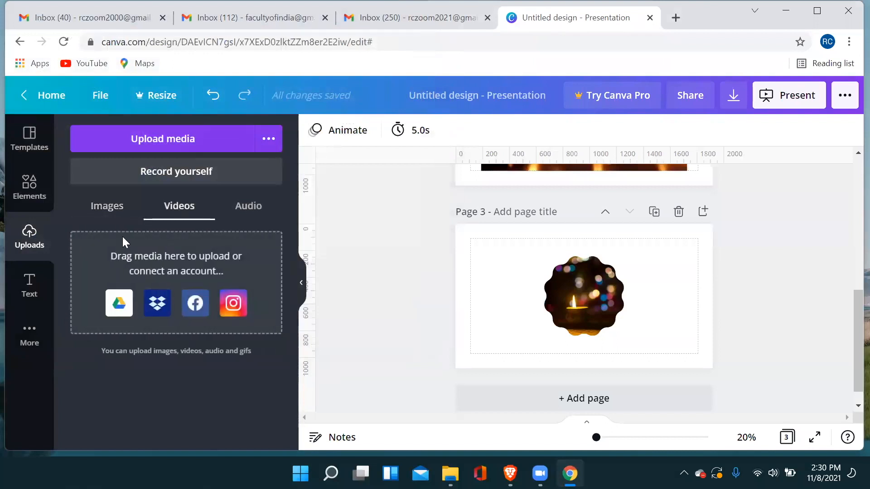
pyautogui.click(247, 216)
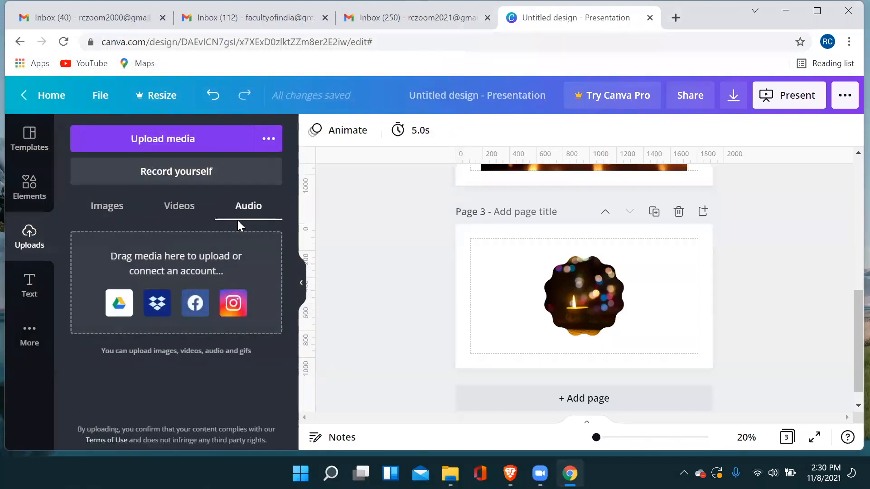
pyautogui.click(186, 213)
pyautogui.click(119, 214)
pyautogui.click(177, 209)
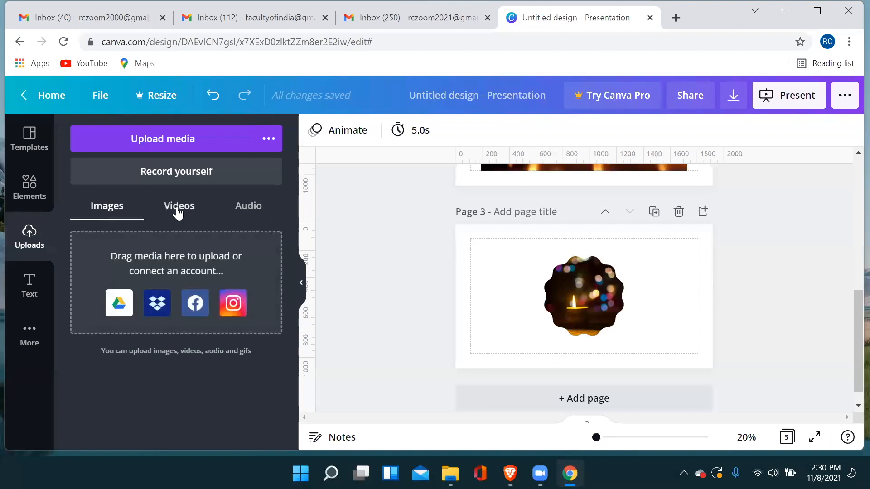
pyautogui.click(113, 218)
pyautogui.click(180, 214)
pyautogui.click(248, 210)
pyautogui.click(115, 213)
pyautogui.click(181, 210)
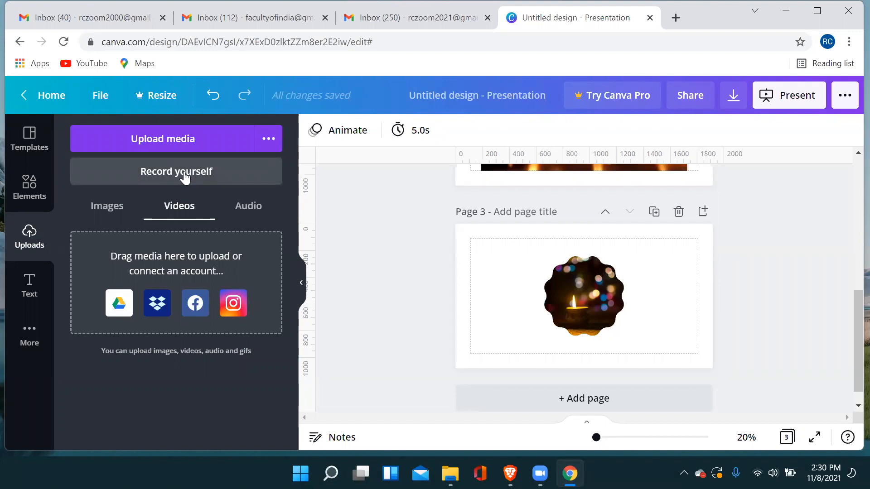
# View the self-recording studio with its camera preview and leave it without recording.
pyautogui.click(185, 175)
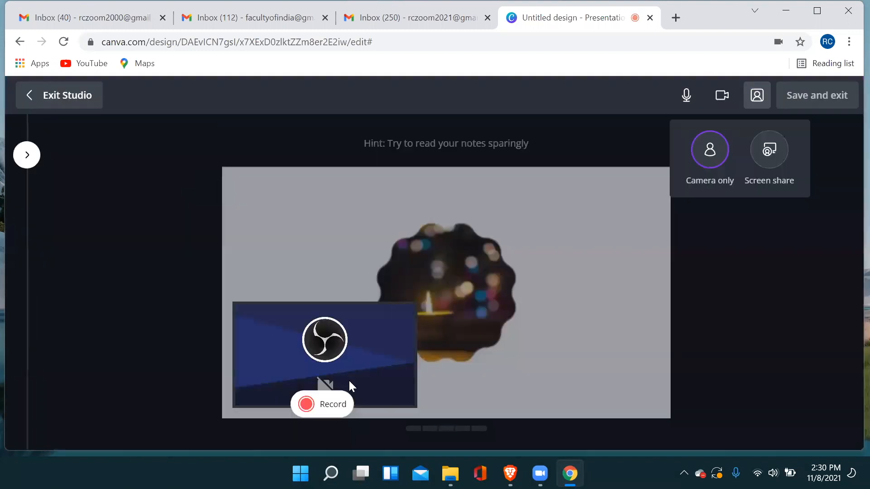
pyautogui.click(328, 381)
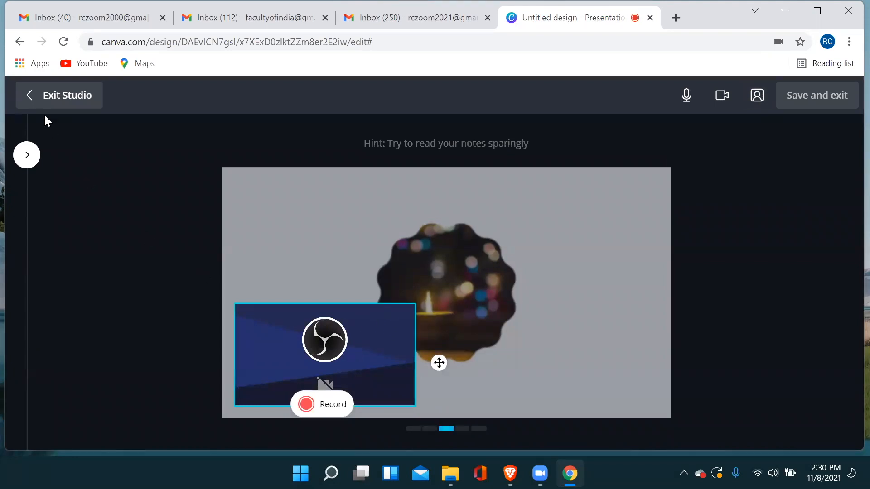
pyautogui.click(34, 101)
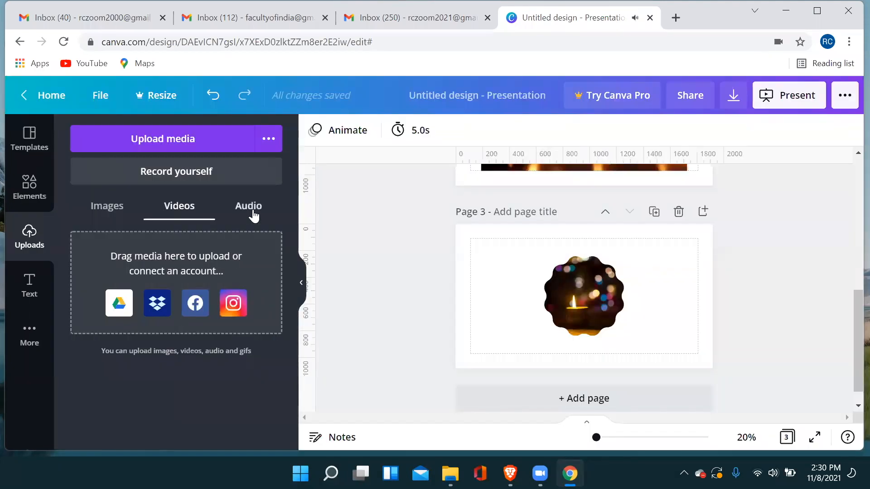
# Go over the image, video and audio upload categories once more, finishing on Audio.
pyautogui.click(251, 214)
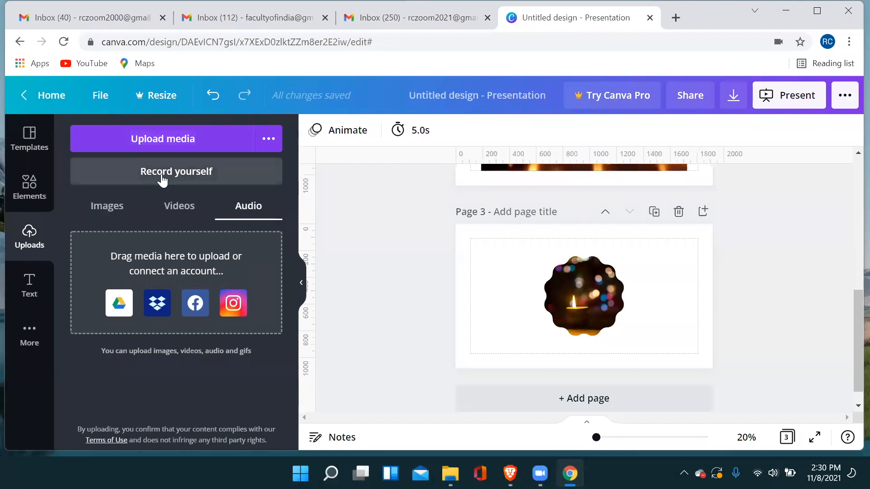
pyautogui.click(123, 212)
pyautogui.click(180, 208)
pyautogui.click(245, 206)
pyautogui.click(175, 215)
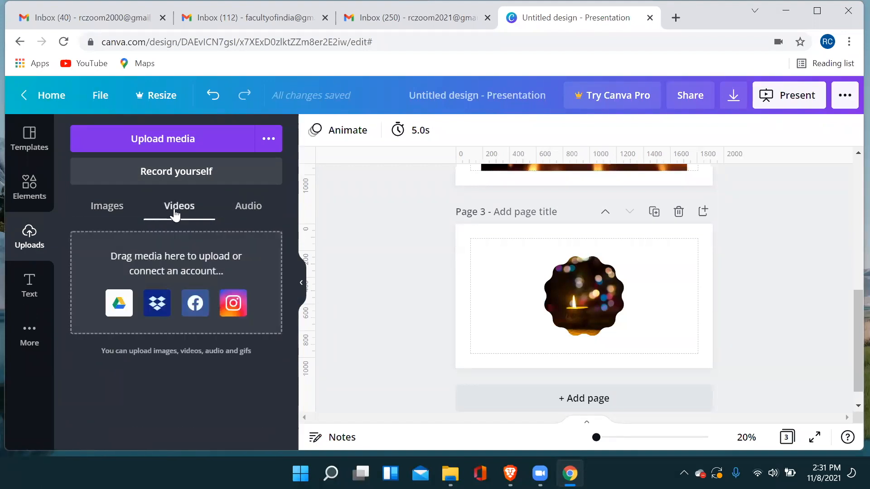
pyautogui.click(246, 208)
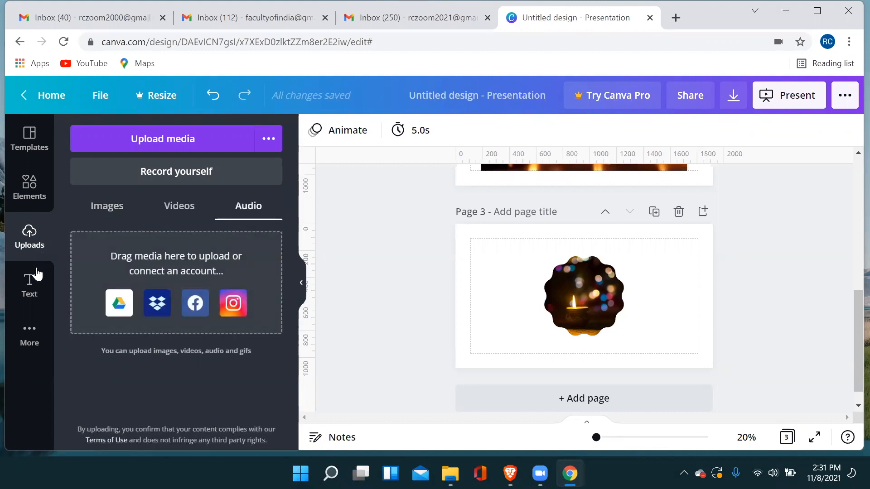
# Bring up the text options and add a fourth blank page at the end of the presentation.
pyautogui.click(30, 292)
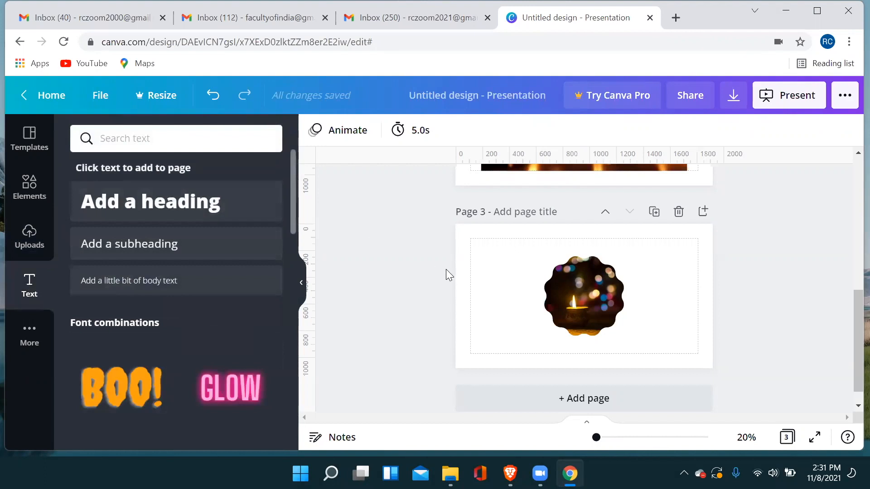
pyautogui.scroll(-1, 507, 281)
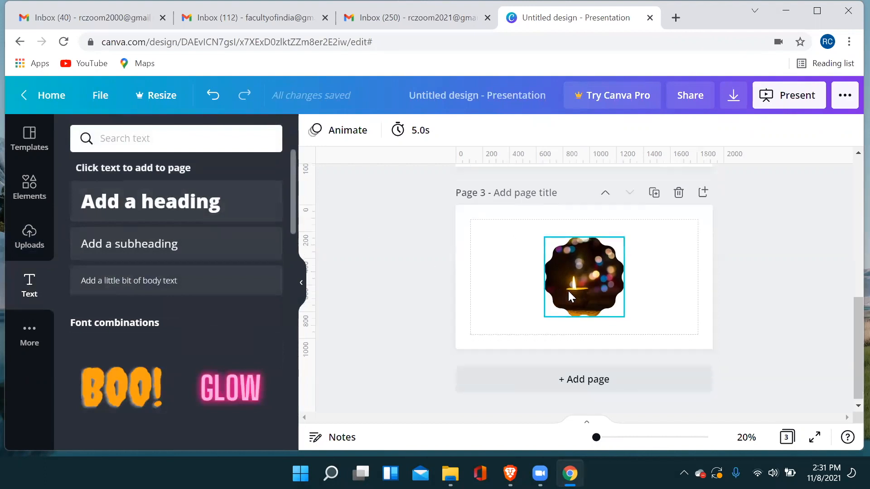
pyautogui.click(562, 386)
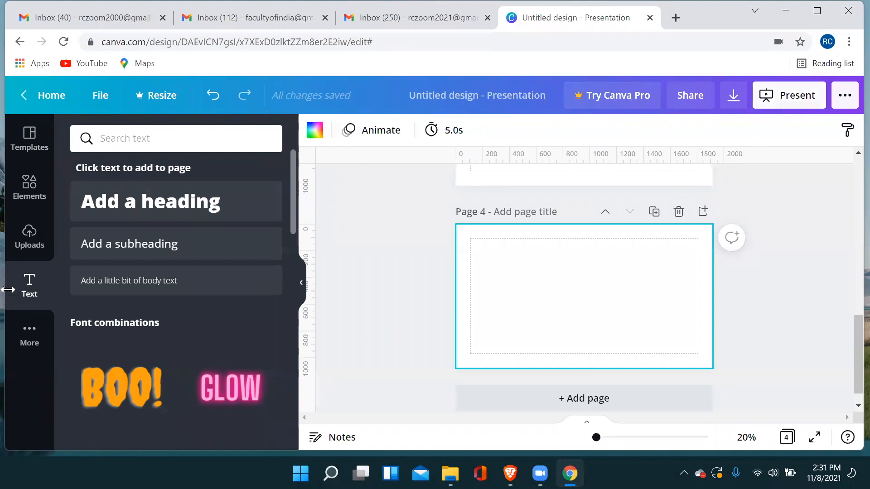
# Return to the uploads area and review its Images, Videos and Audio categories, finishing on Images.
pyautogui.click(29, 233)
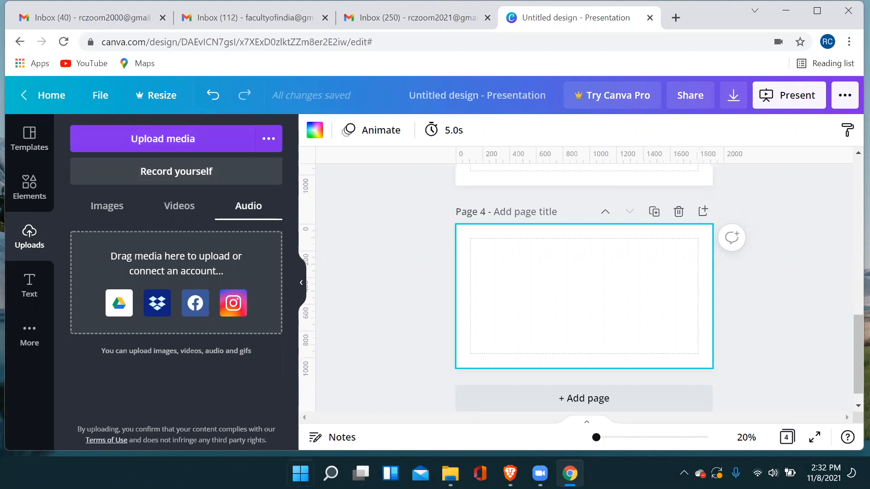
pyautogui.click(113, 206)
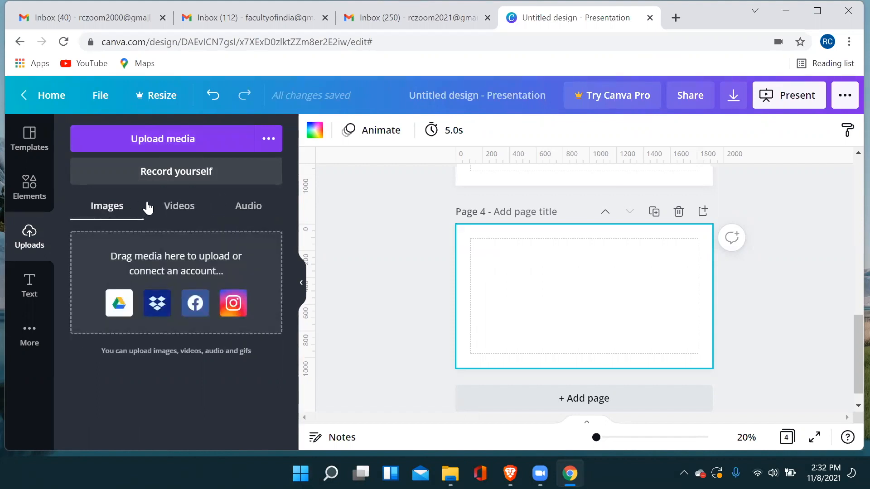
pyautogui.click(169, 211)
pyautogui.click(121, 210)
pyautogui.click(231, 213)
pyautogui.click(108, 209)
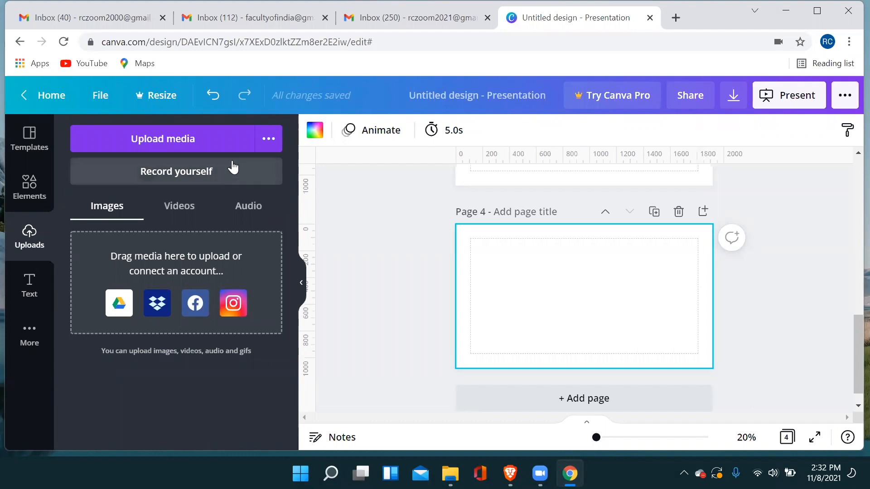
pyautogui.scroll(12, 502, 250)
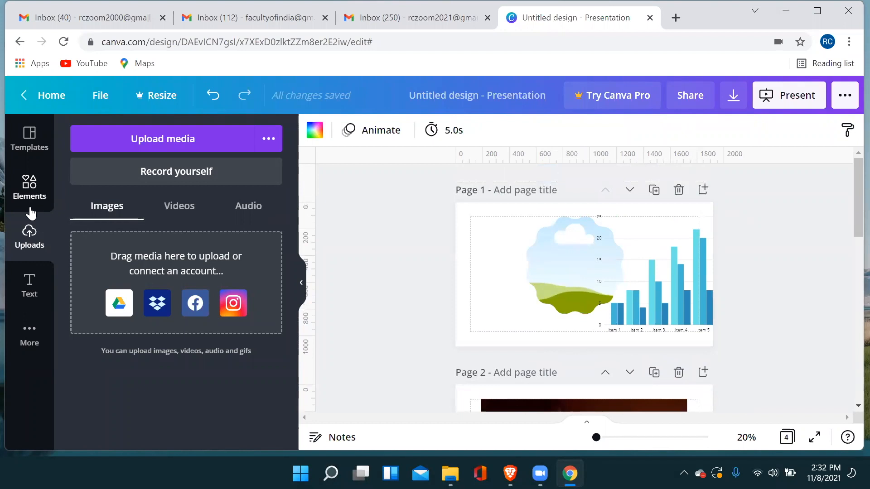
pyautogui.click(28, 184)
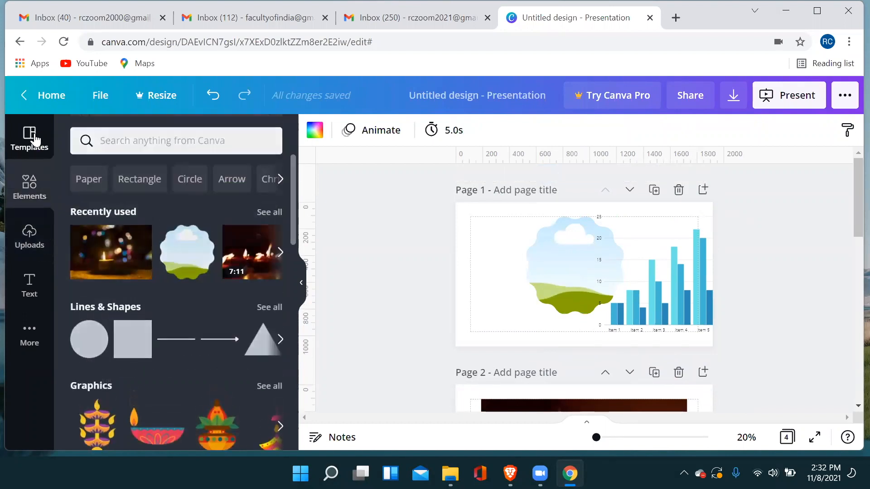
pyautogui.click(31, 145)
pyautogui.click(30, 233)
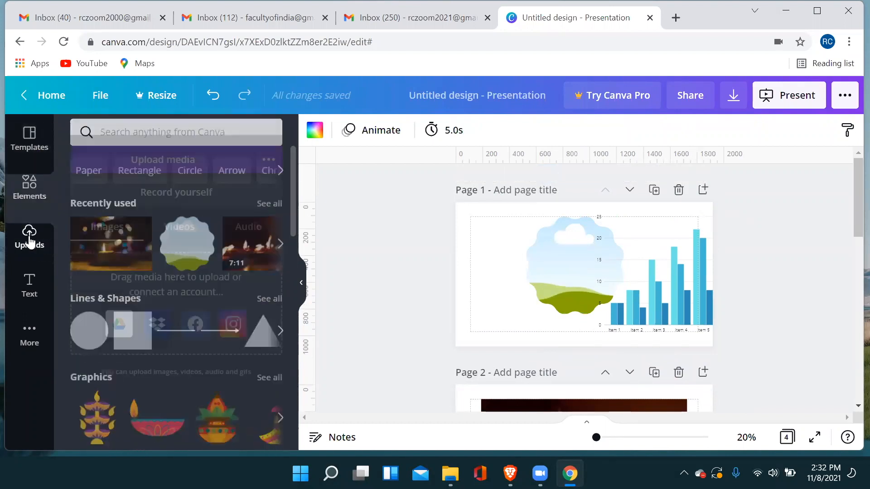
pyautogui.click(34, 193)
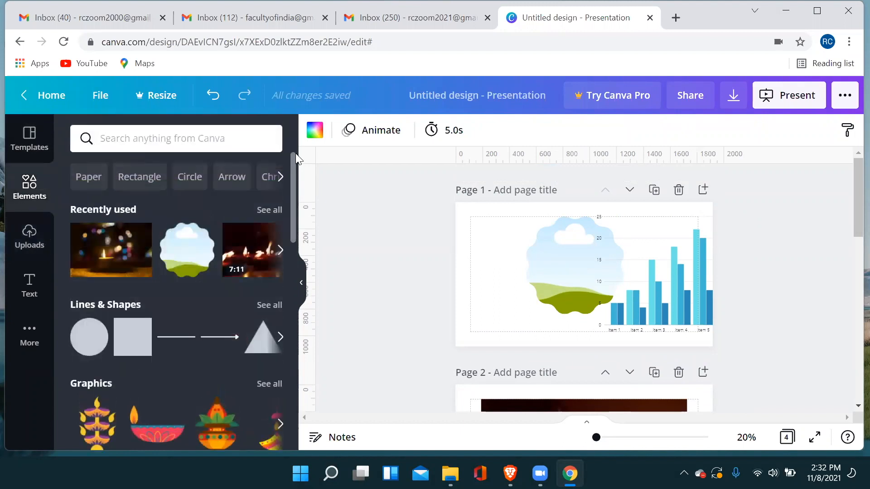
# Preview several element animations on the scalloped frame on page 1, try to apply the premium Stomp animation, and dismiss the Canva Pro offer.
pyautogui.click(589, 253)
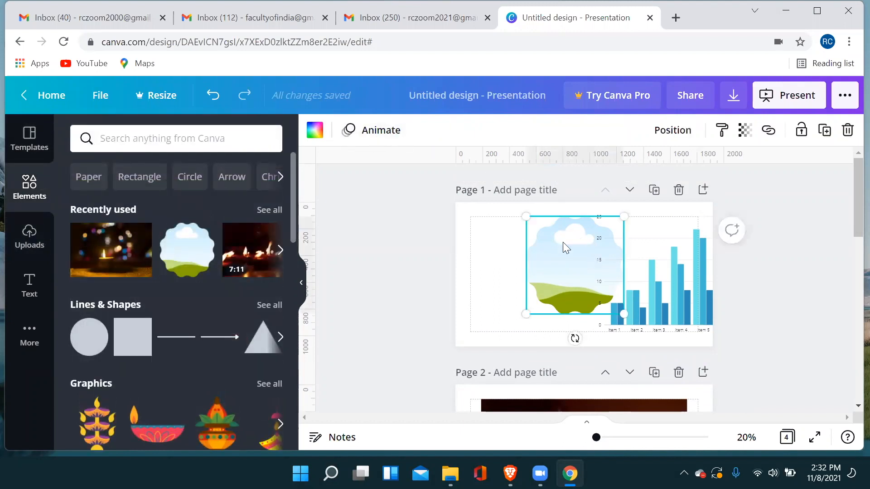
pyautogui.click(372, 135)
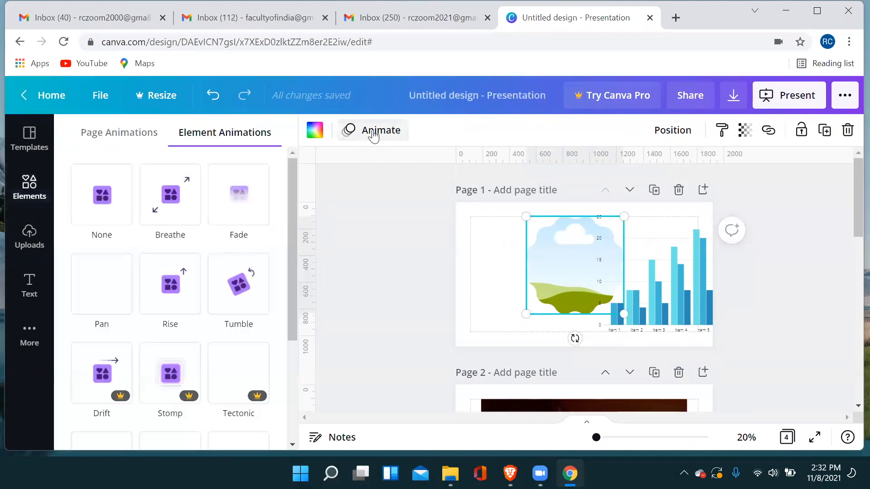
pyautogui.click(168, 213)
pyautogui.click(170, 272)
pyautogui.click(230, 297)
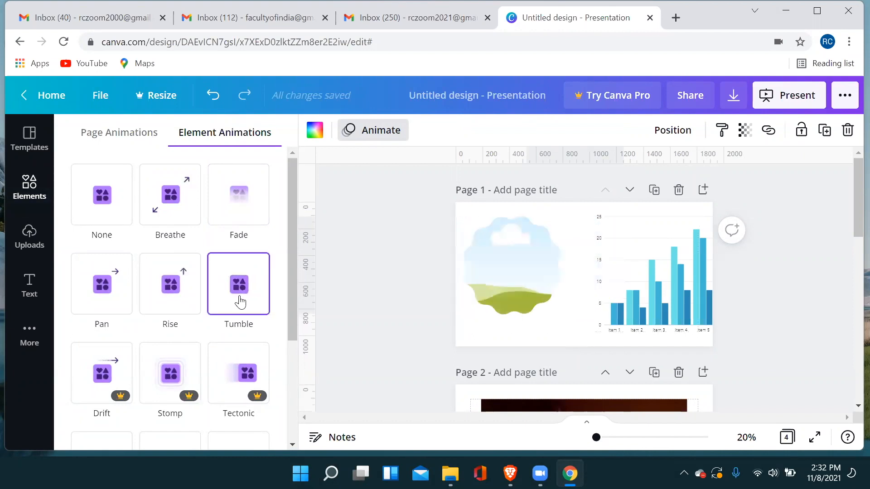
pyautogui.click(239, 374)
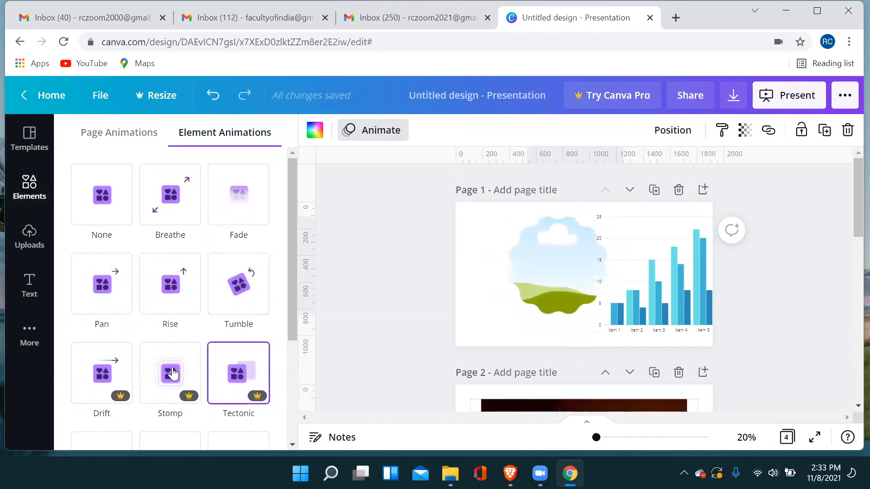
pyautogui.click(170, 374)
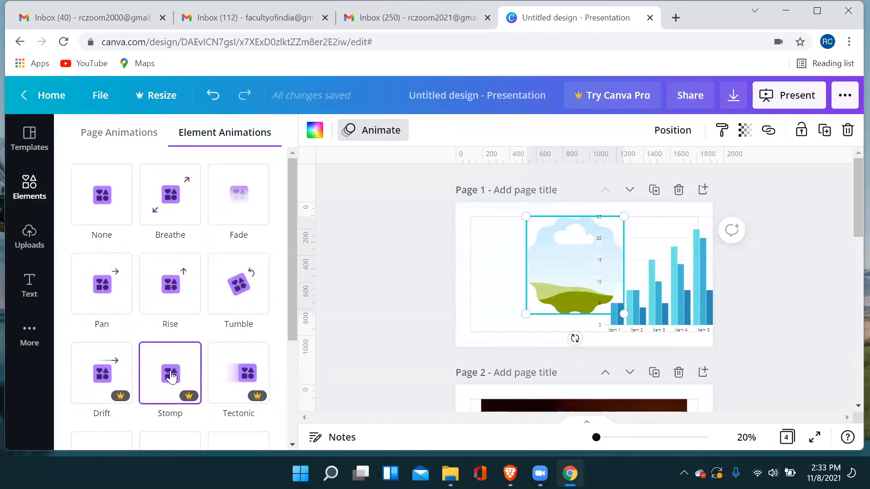
pyautogui.click(170, 373)
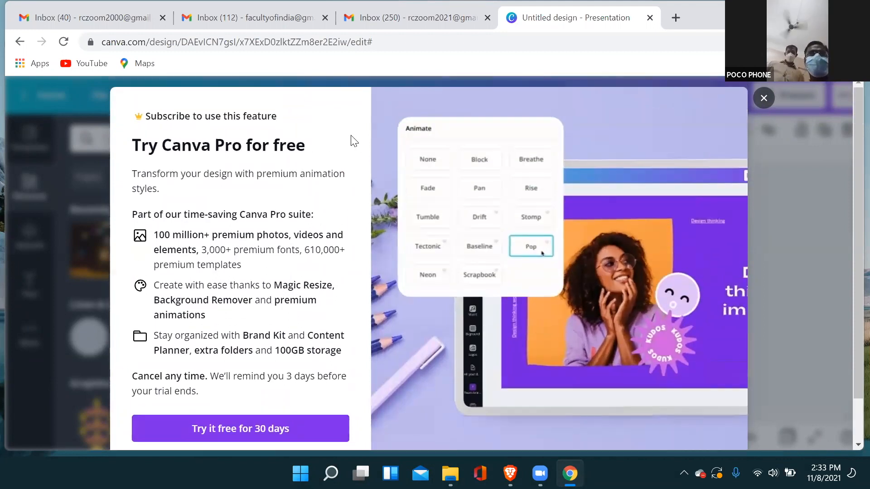
pyautogui.press('Escape')
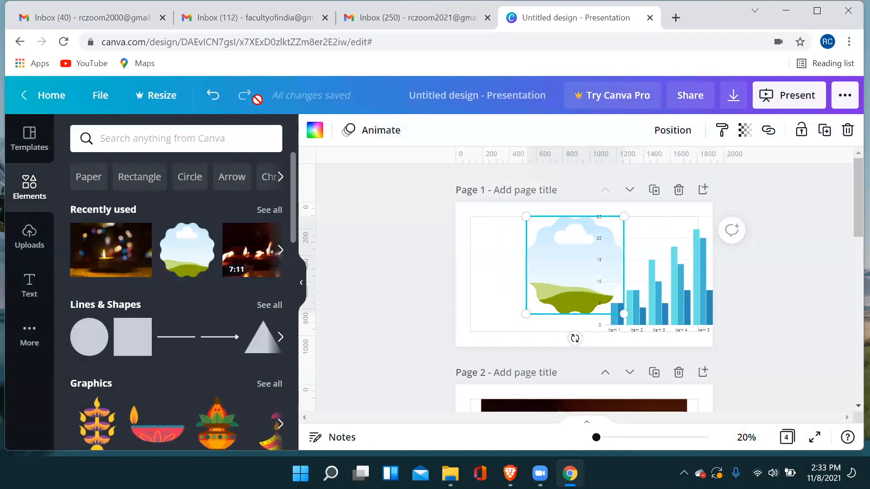
# Apply the Fade element animation to the scalloped frame on page 1 and look over the remaining animation styles.
pyautogui.click(389, 130)
pyautogui.click(188, 221)
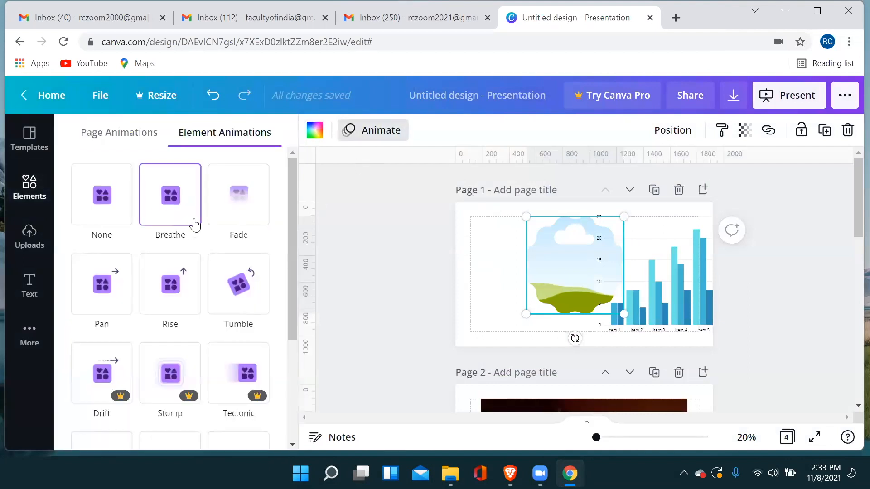
pyautogui.click(107, 200)
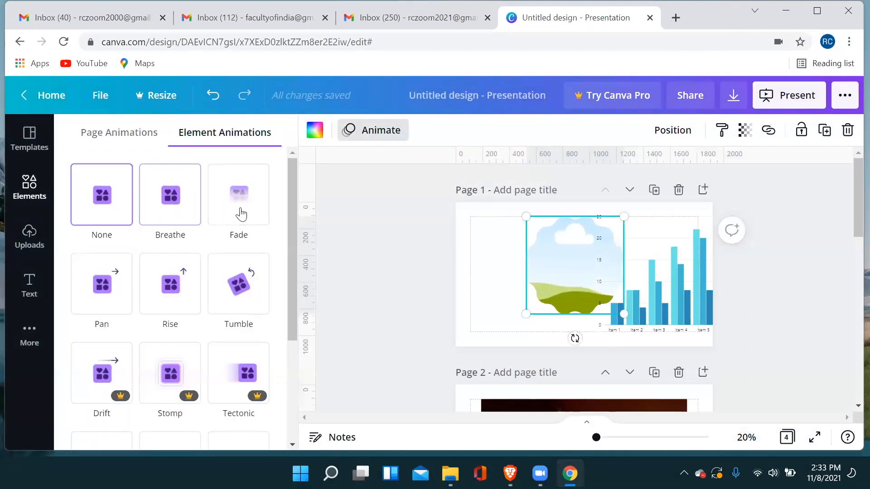
pyautogui.click(241, 216)
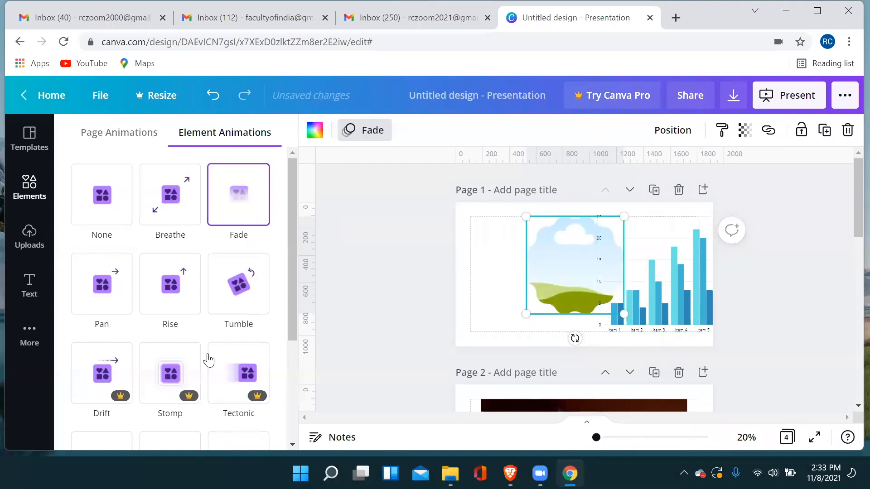
pyautogui.scroll(-3, 209, 360)
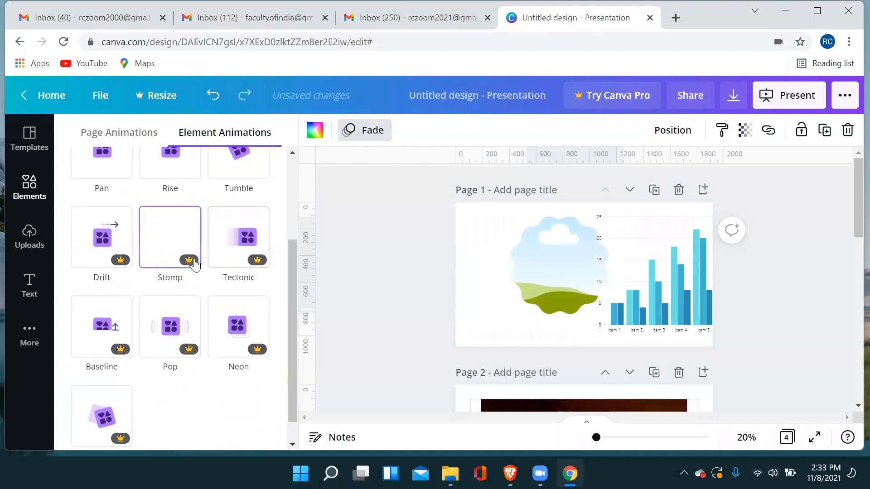
pyautogui.scroll(3, 171, 268)
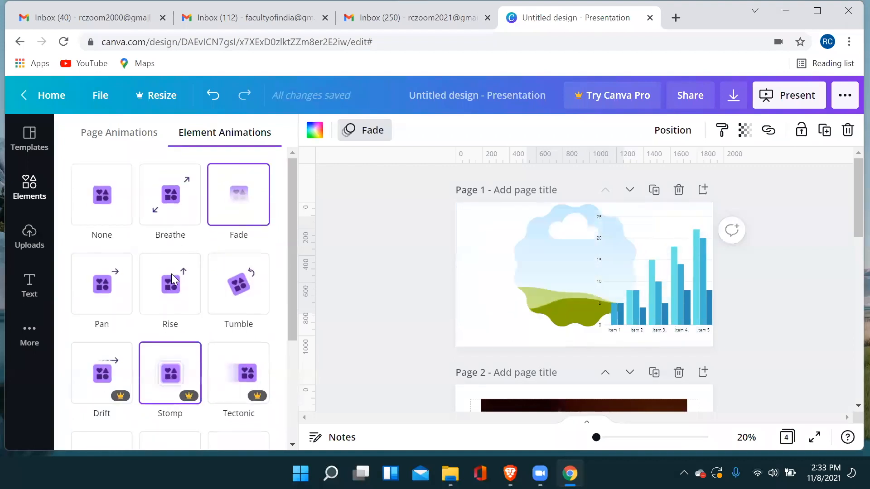
pyautogui.scroll(-2, 172, 279)
pyautogui.scroll(2, 235, 308)
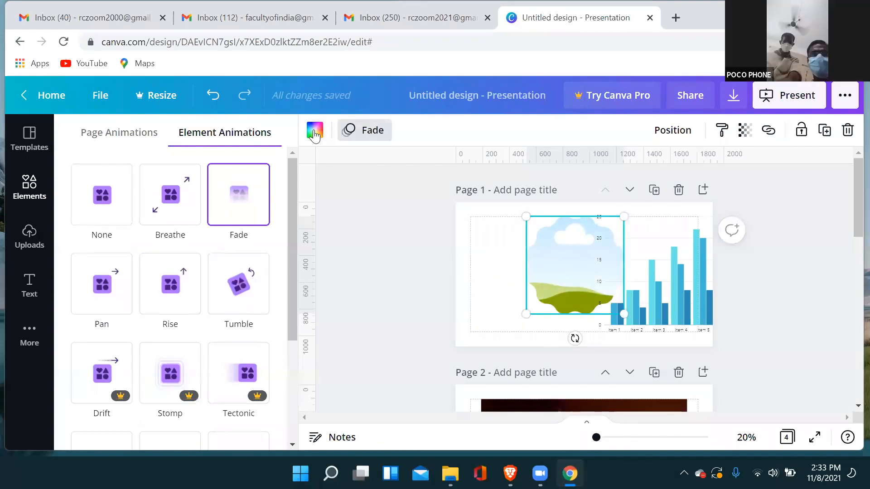
pyautogui.click(28, 198)
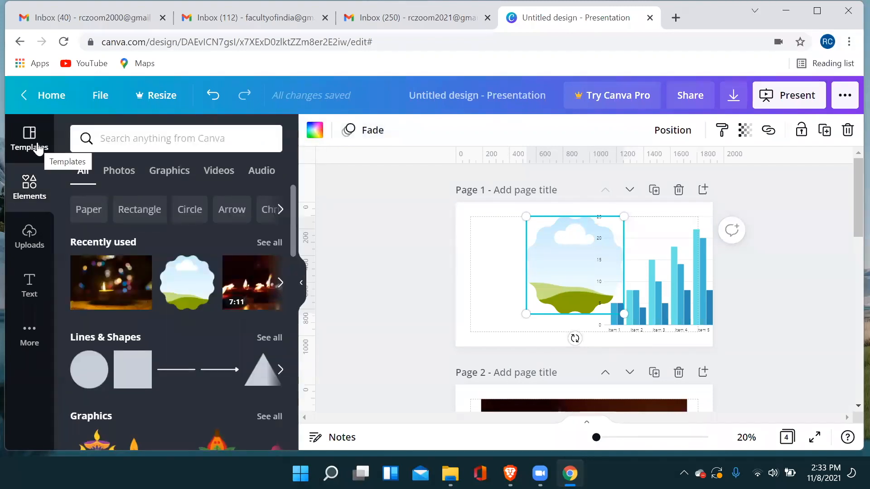
pyautogui.click(34, 147)
pyautogui.click(28, 187)
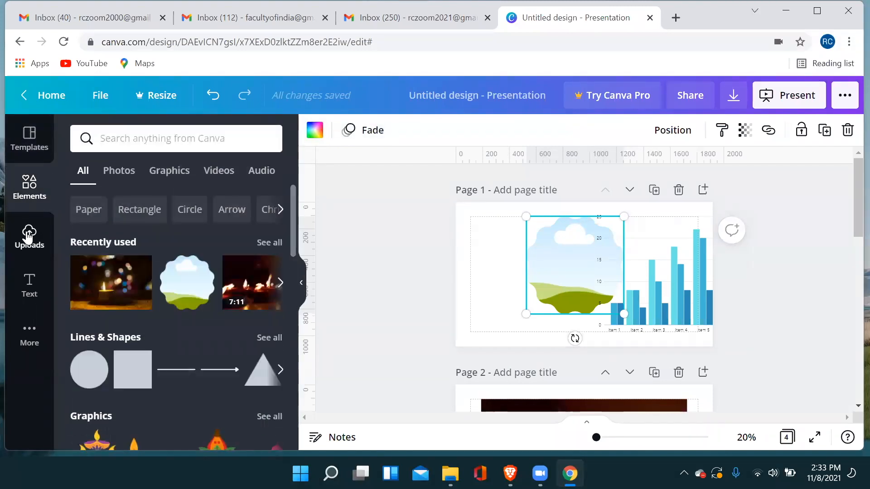
pyautogui.click(28, 233)
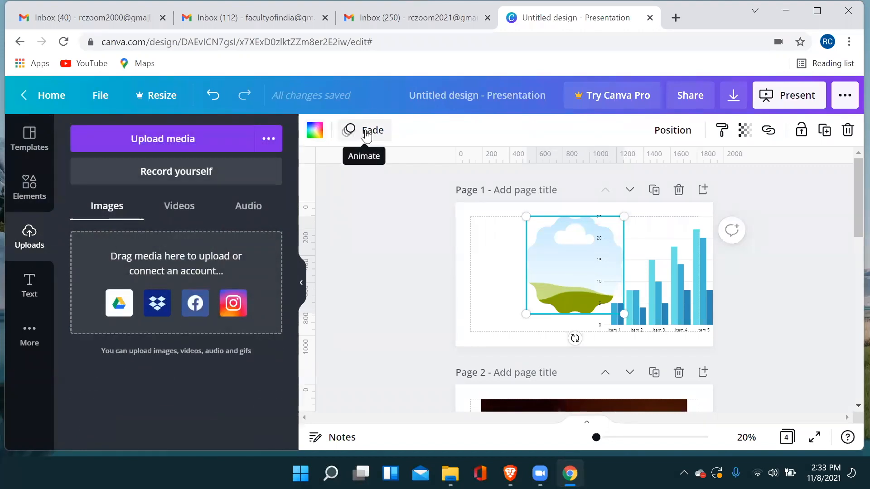
# Browse the heading, subheading and body text options and the font combinations, with the blank page 4 in view.
pyautogui.click(30, 288)
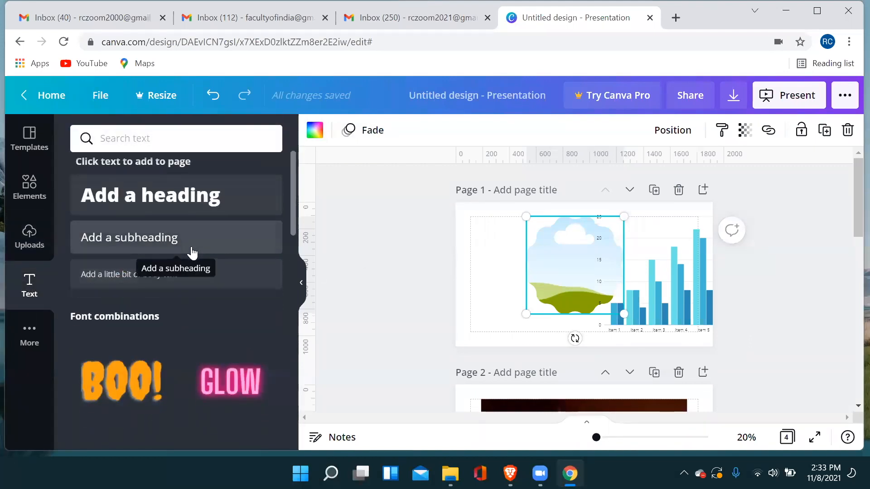
pyautogui.scroll(-10, 192, 253)
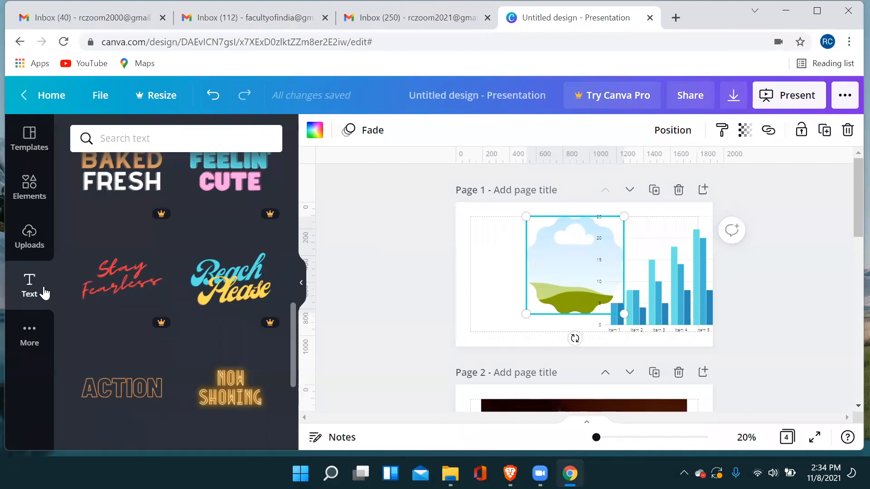
pyautogui.scroll(-5, 691, 299)
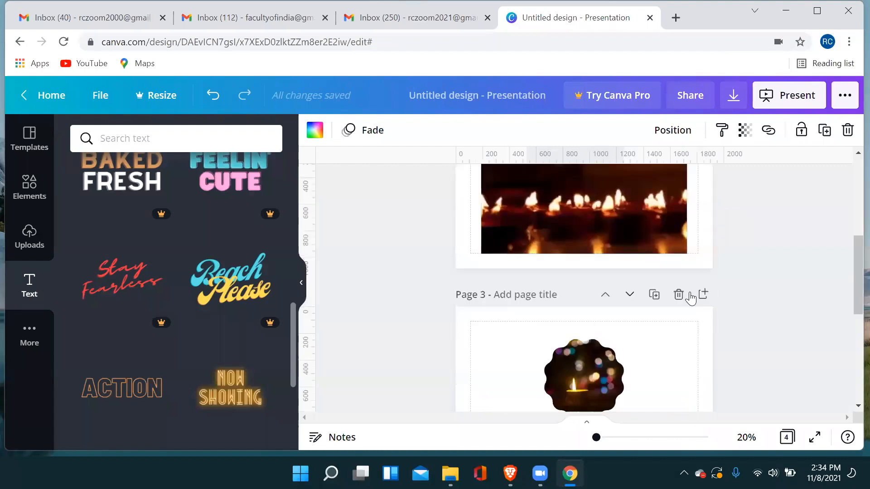
pyautogui.scroll(-5, 690, 299)
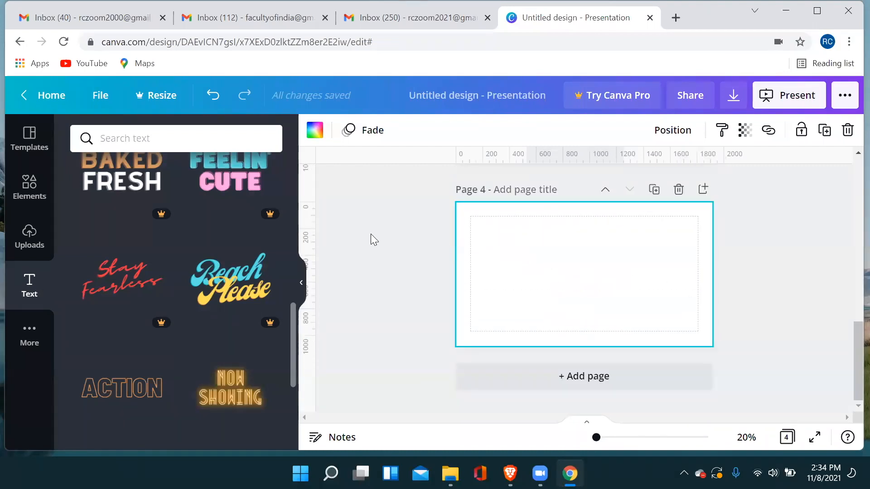
pyautogui.scroll(8, 151, 233)
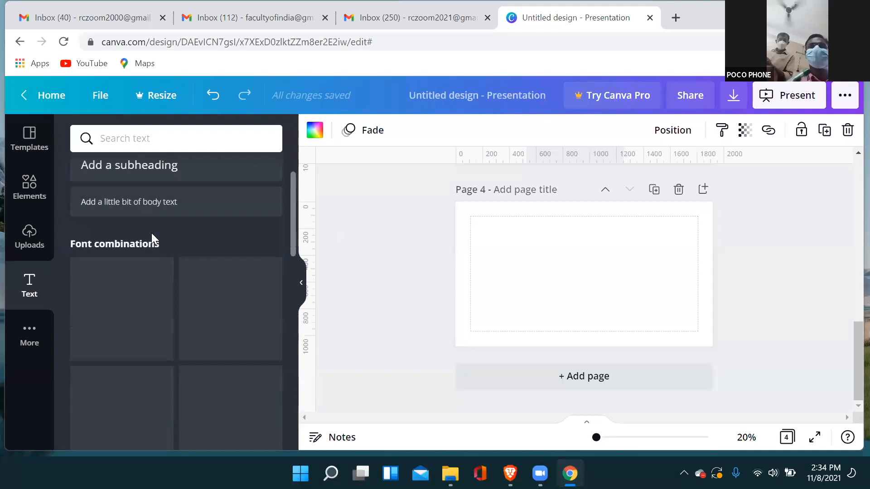
pyautogui.scroll(2, 152, 233)
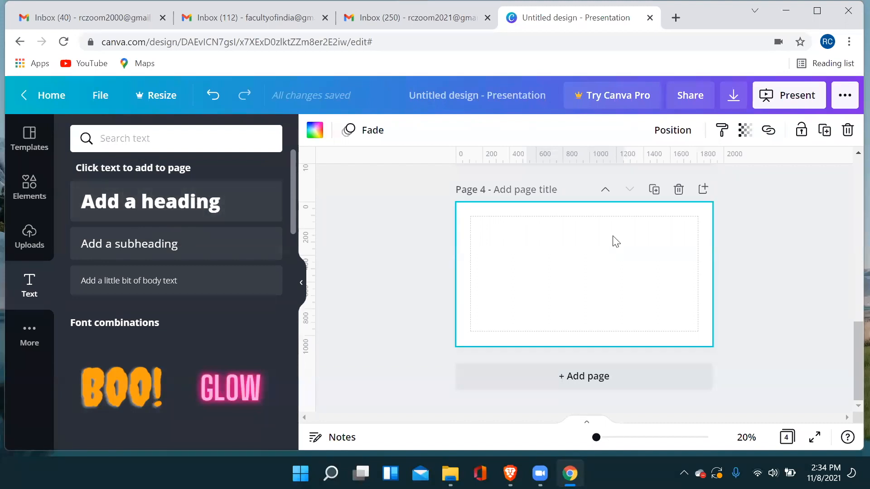
pyautogui.scroll(3, 614, 241)
pyautogui.scroll(-15, 244, 298)
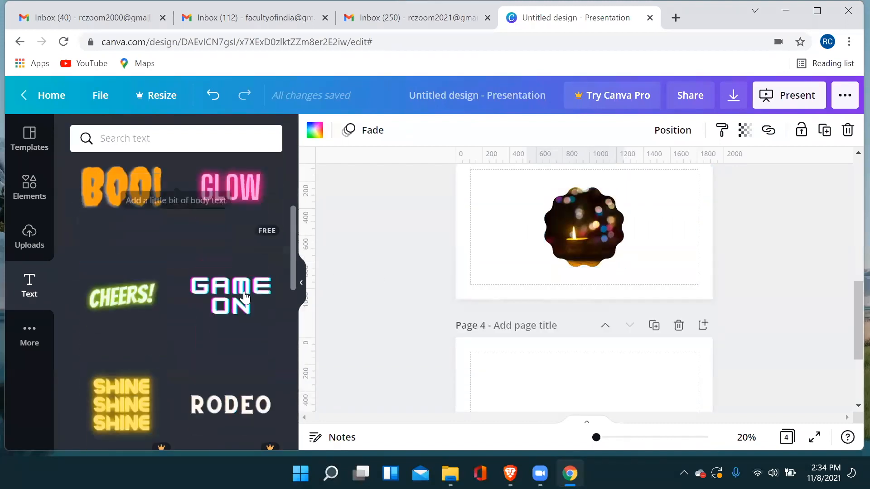
pyautogui.scroll(-2, 244, 298)
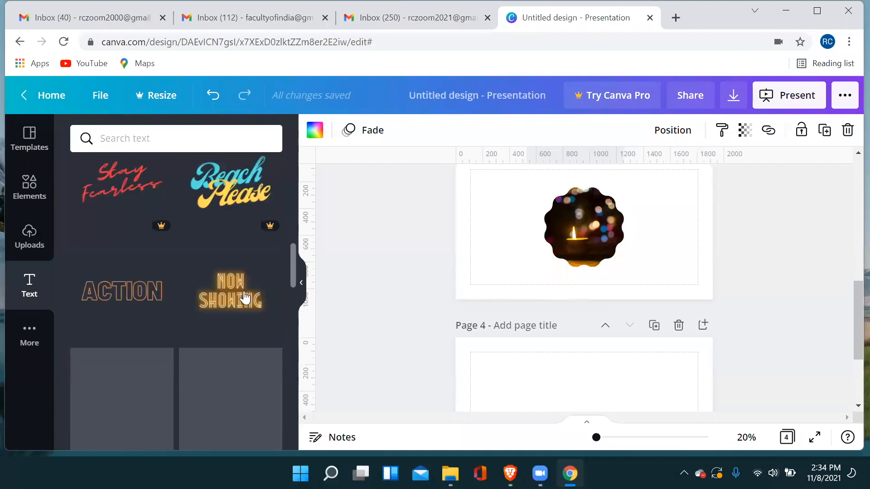
pyautogui.scroll(10, 245, 297)
pyautogui.scroll(5, 246, 317)
pyautogui.scroll(-5, 129, 259)
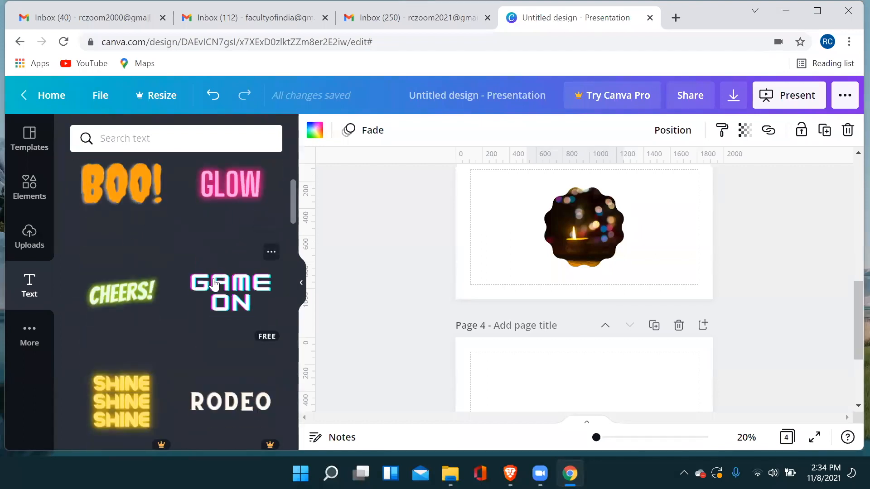
# Add a heading to page 4 reading "Canva Presentation".
pyautogui.scroll(5, 202, 295)
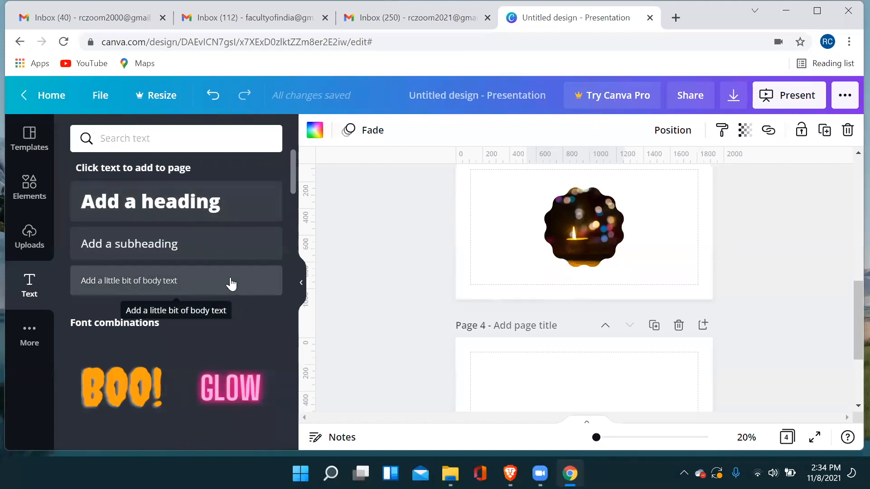
pyautogui.scroll(-3, 501, 287)
pyautogui.moveTo(464, 221); pyautogui.dragTo(595, 266)
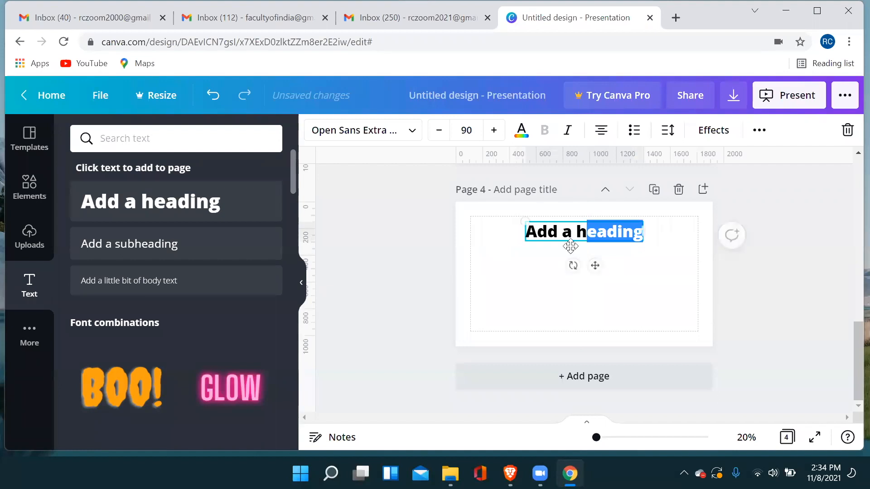
pyautogui.tripleClick(542, 236)
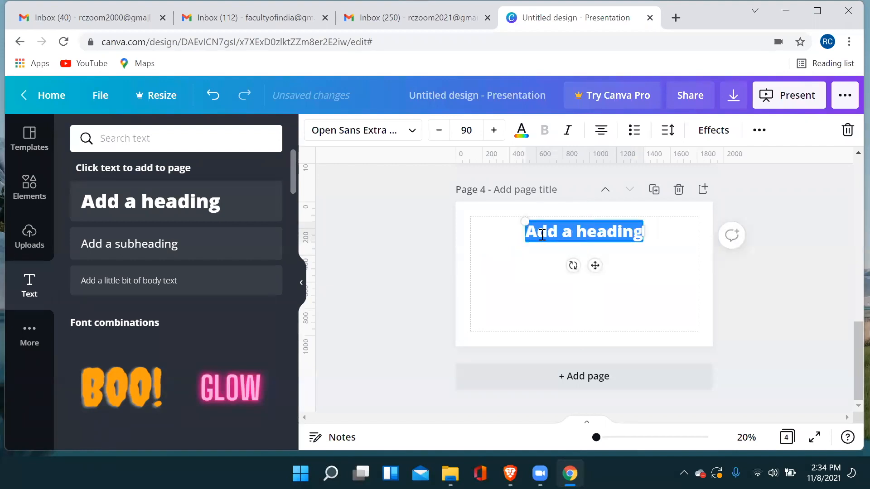
pyautogui.write('Cav')
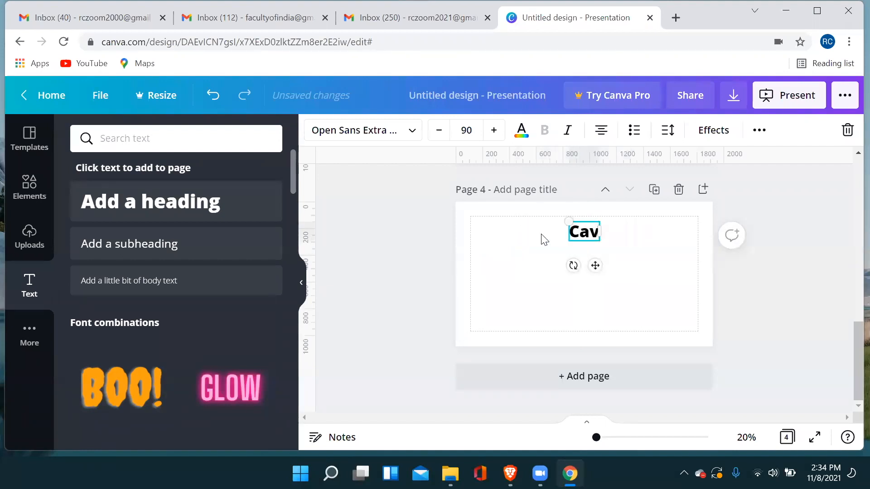
pyautogui.press('BackSpace')
pyautogui.write('nva Presentation')
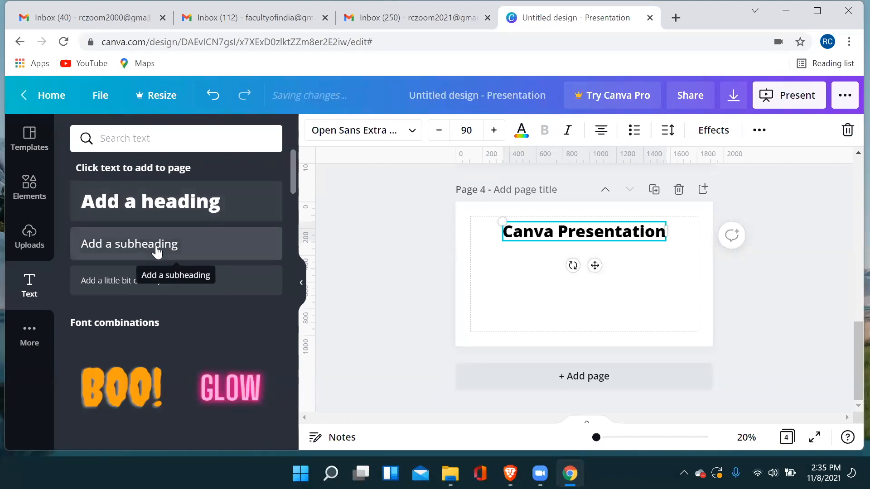
# Add a body text box to page 4, move it down from the heading, and format it as a bulleted list.
pyautogui.click(113, 281)
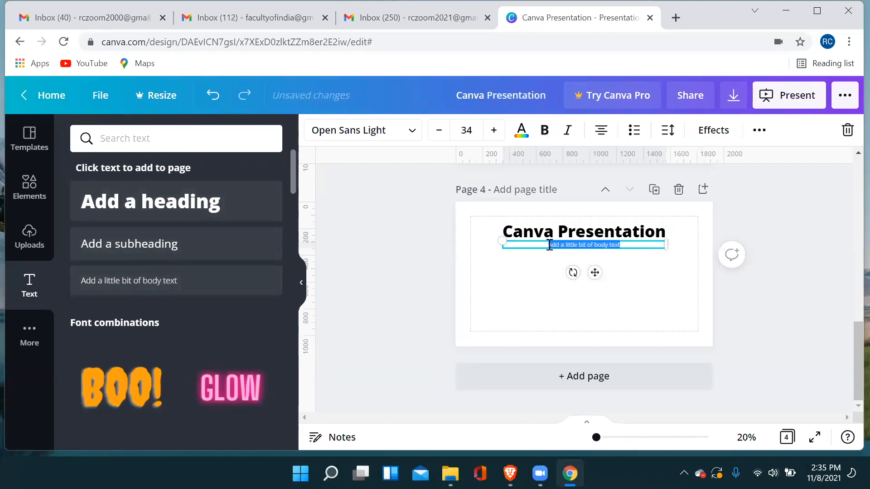
pyautogui.moveTo(595, 272); pyautogui.dragTo(595, 298)
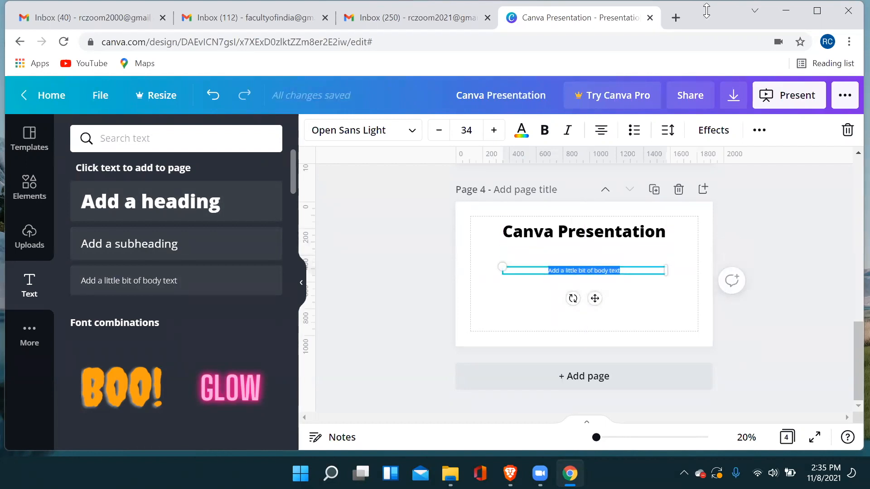
pyautogui.click(635, 129)
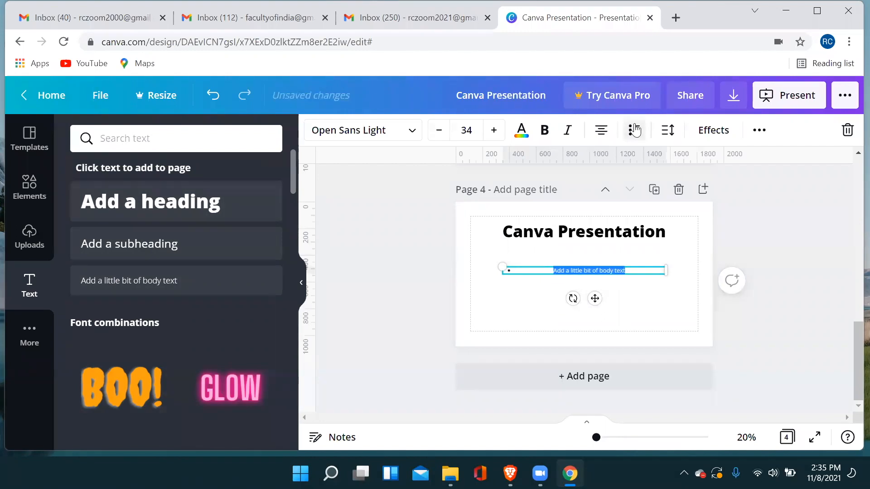
# Enter "Canva is designing portal" as the first bullet, start a second bullet, and move the list up just below the heading.
pyautogui.write('Canva is')
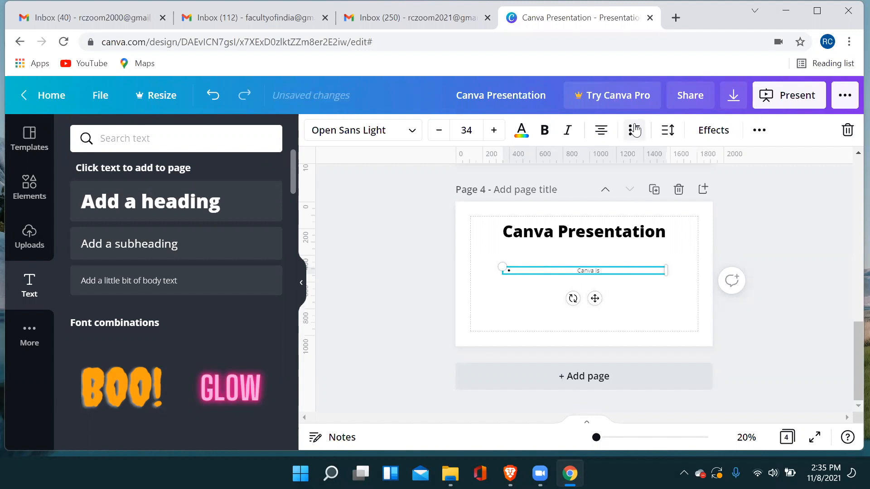
pyautogui.write('ing portal')
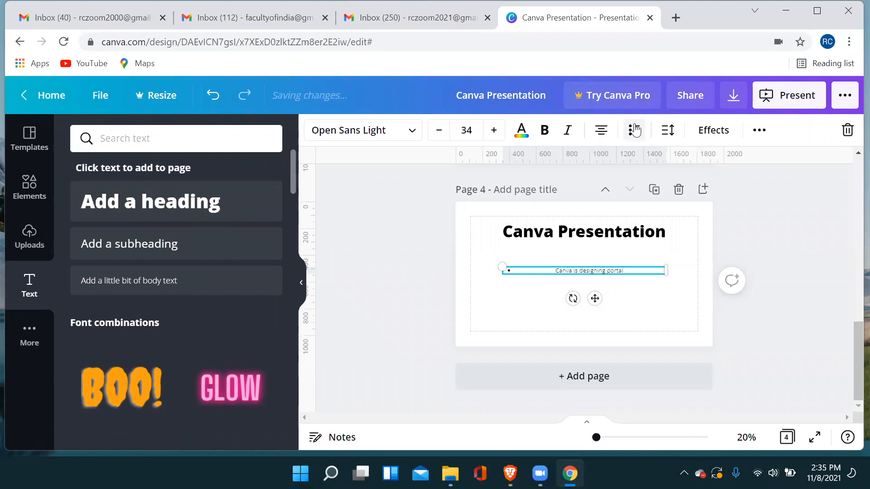
pyautogui.press('Return')
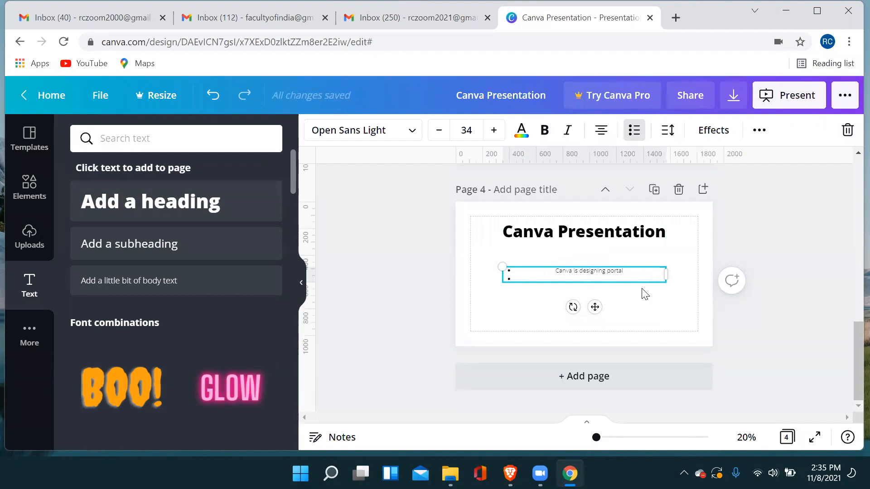
pyautogui.moveTo(623, 266); pyautogui.dragTo(619, 249)
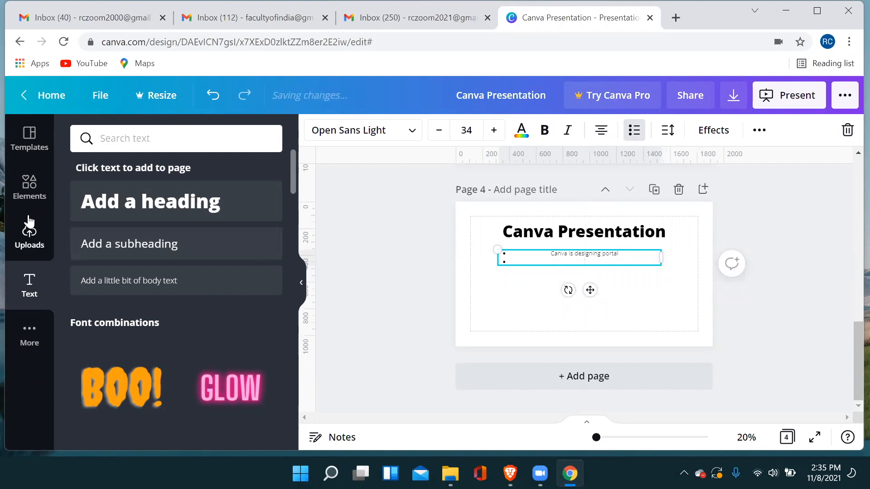
# Place the recently used scalloped frame on page 4 and delete it again.
pyautogui.click(29, 188)
pyautogui.scroll(-3, 181, 306)
pyautogui.scroll(2, 185, 284)
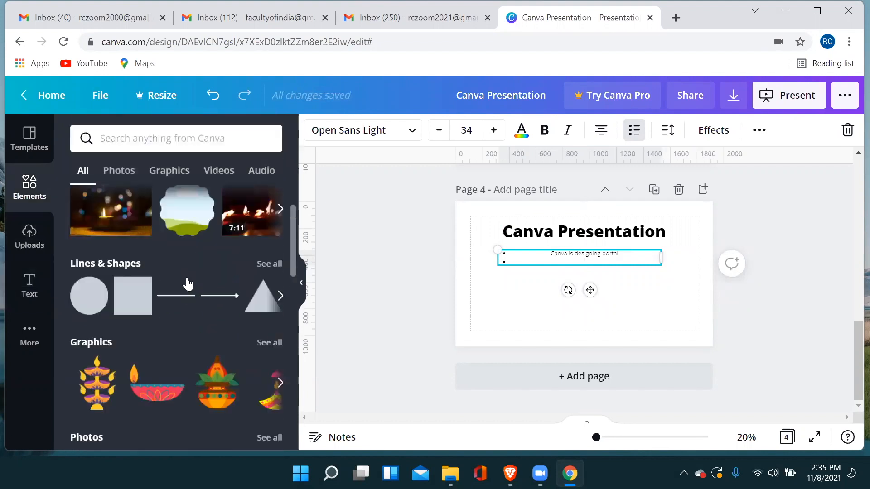
pyautogui.click(184, 227)
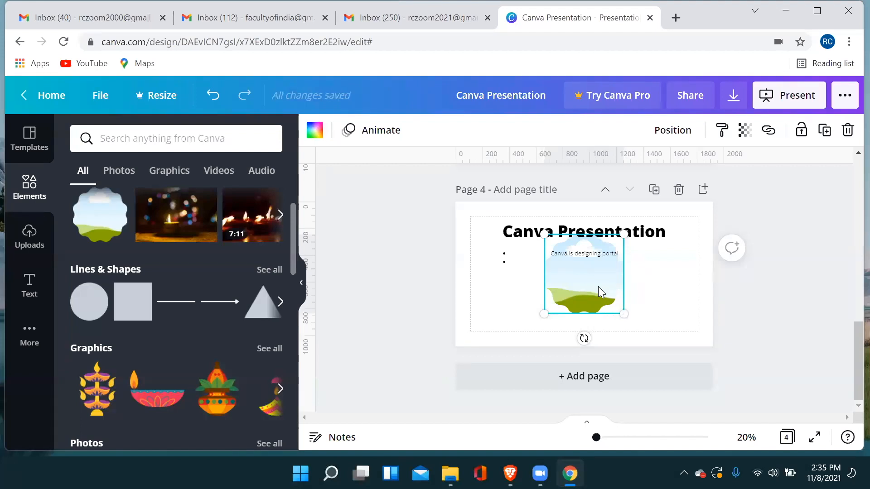
pyautogui.press('Delete')
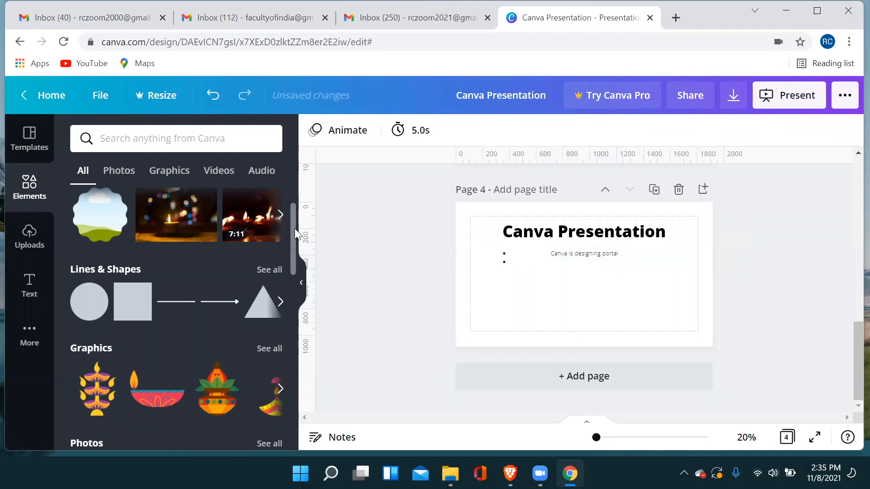
# Add the square frame from the Frames collection to page 4 and shift it slightly left beneath the heading.
pyautogui.scroll(-7, 199, 317)
pyautogui.scroll(-6, 199, 324)
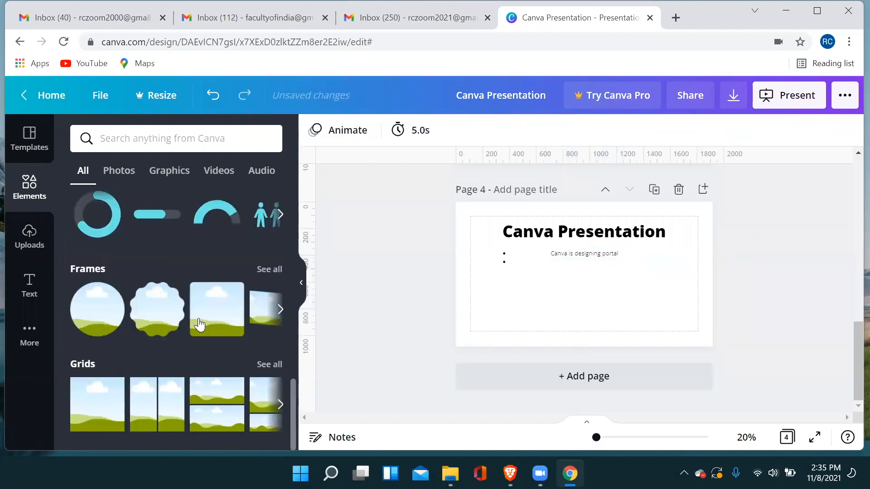
pyautogui.click(213, 324)
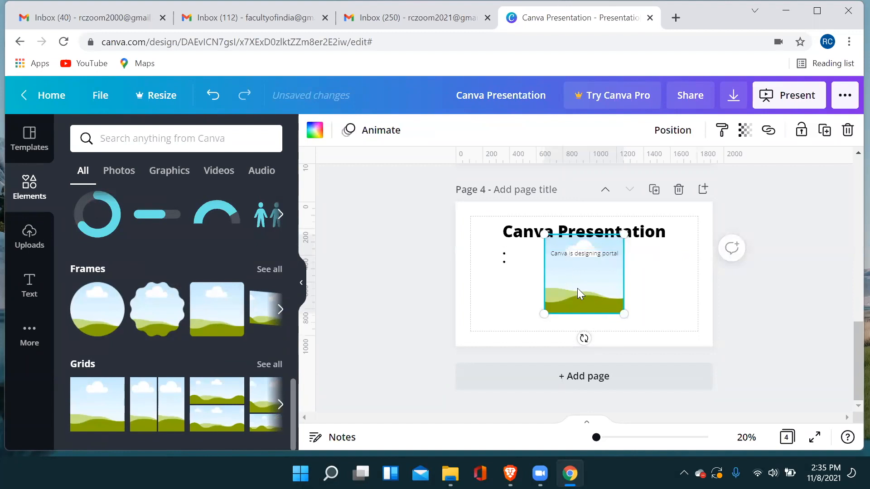
pyautogui.moveTo(581, 282); pyautogui.dragTo(559, 285)
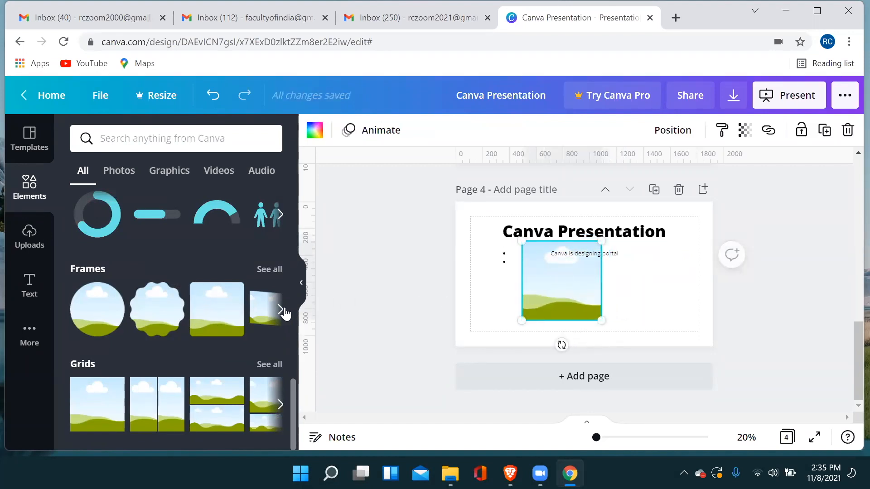
# Look through the full collection of frames, including the device, brush-stroke and triangle shapes.
pyautogui.click(285, 313)
pyautogui.click(269, 270)
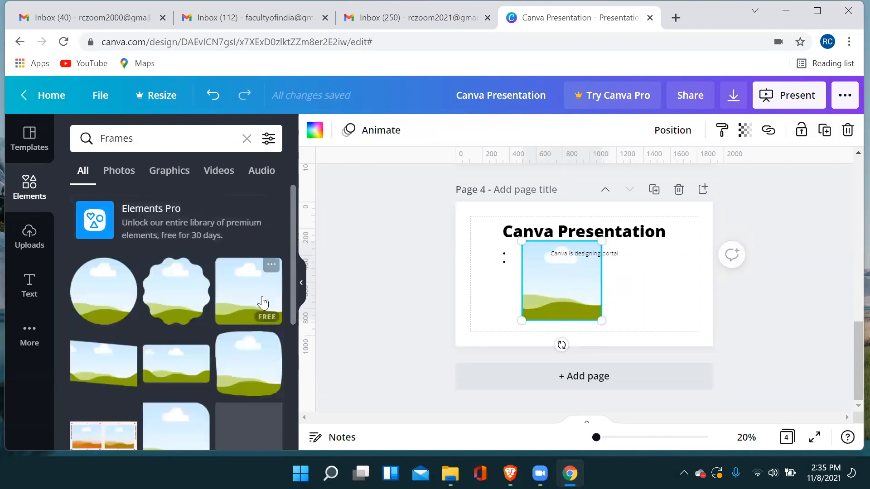
pyautogui.scroll(-10, 260, 305)
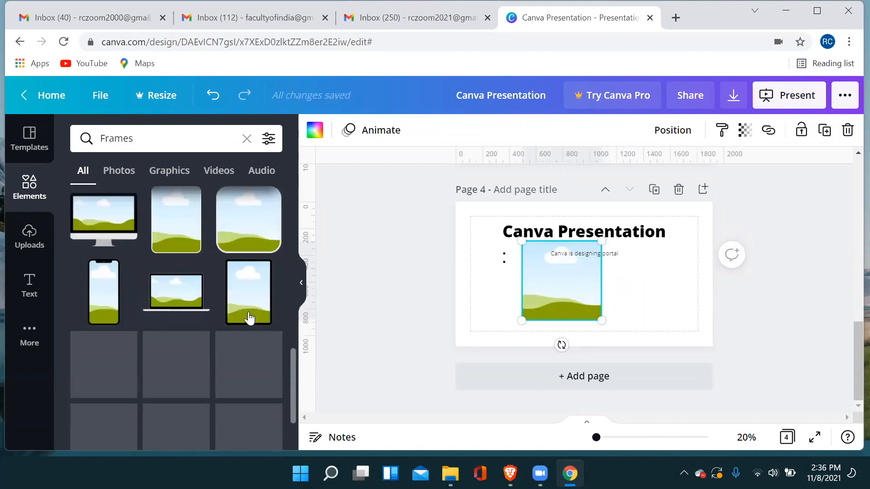
pyautogui.scroll(-5, 248, 312)
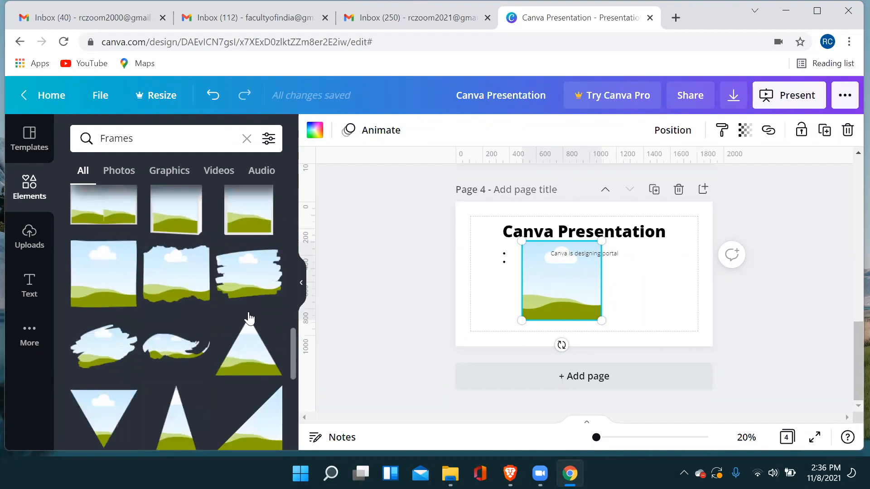
pyautogui.scroll(-8, 248, 312)
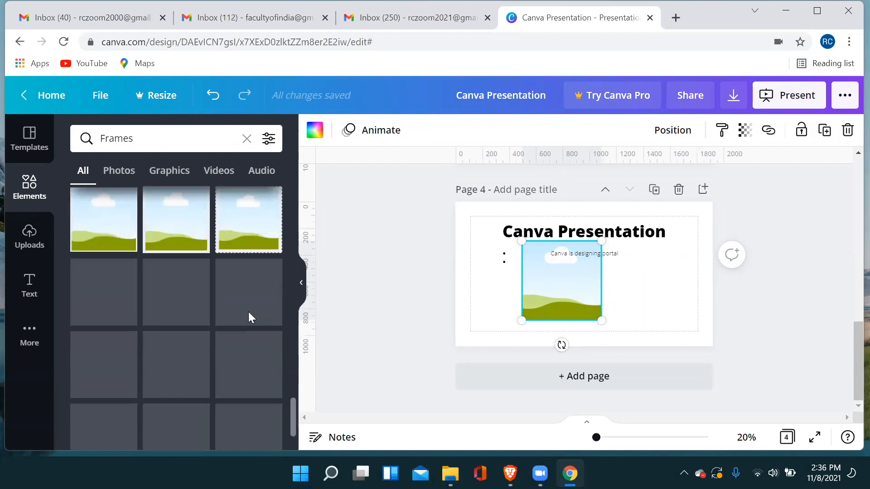
pyautogui.scroll(-3, 248, 312)
pyautogui.scroll(-3, 248, 311)
pyautogui.scroll(-3, 248, 315)
pyautogui.scroll(10, 248, 320)
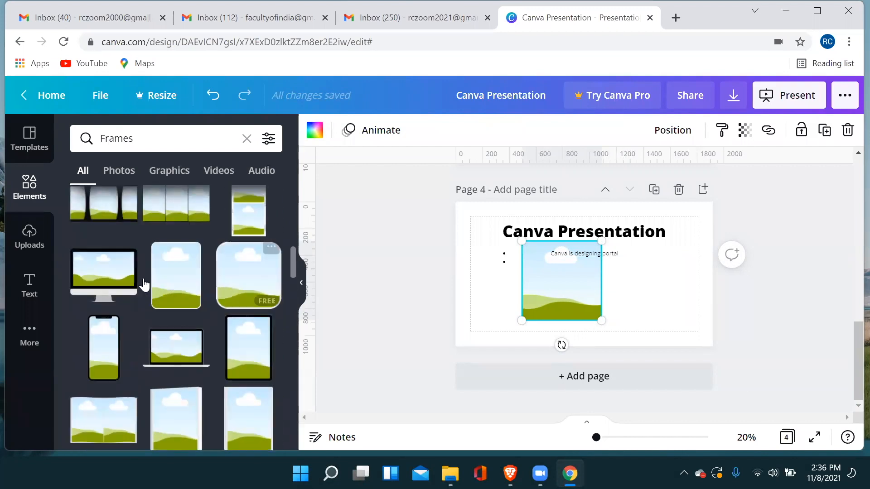
pyautogui.scroll(5, 144, 285)
# Browse the font combinations, try to add the premium Beach Please style, and dismiss the Canva Pro offer.
pyautogui.click(29, 284)
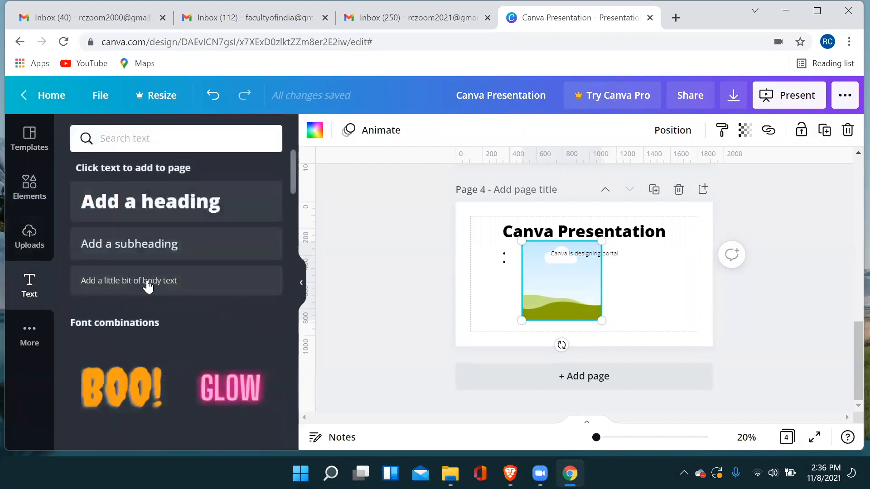
pyautogui.scroll(-5, 190, 267)
pyautogui.scroll(-3, 188, 288)
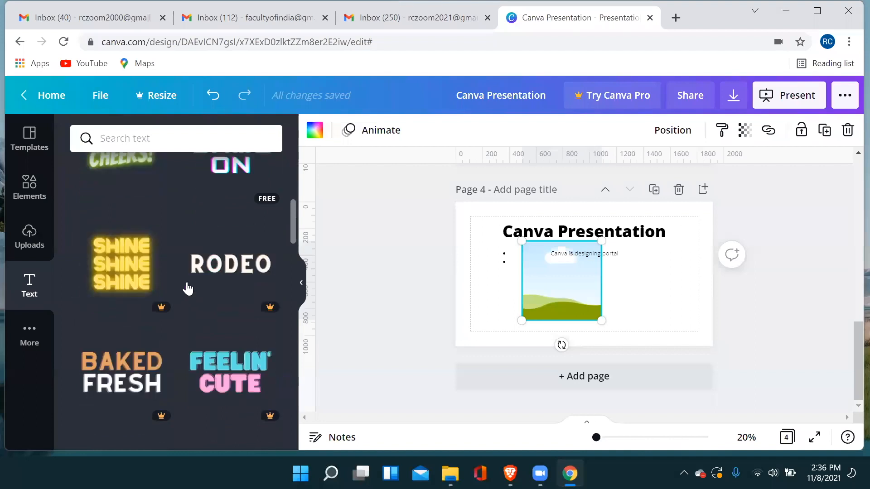
pyautogui.scroll(-3, 186, 288)
pyautogui.scroll(-3, 186, 290)
pyautogui.scroll(1, 224, 294)
pyautogui.click(235, 346)
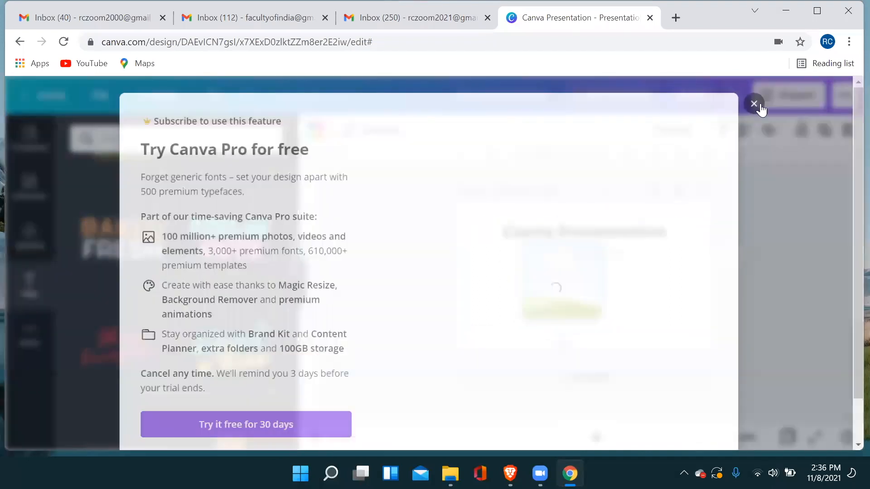
pyautogui.click(754, 103)
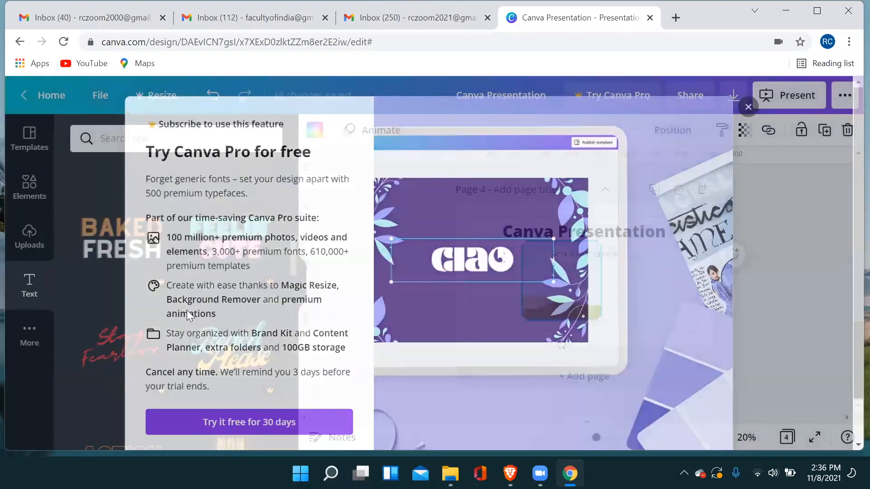
# Add the pink GLOW font combination to page 4, shift it right over the square frame, and select its text.
pyautogui.scroll(4, 200, 317)
pyautogui.scroll(-8, 216, 326)
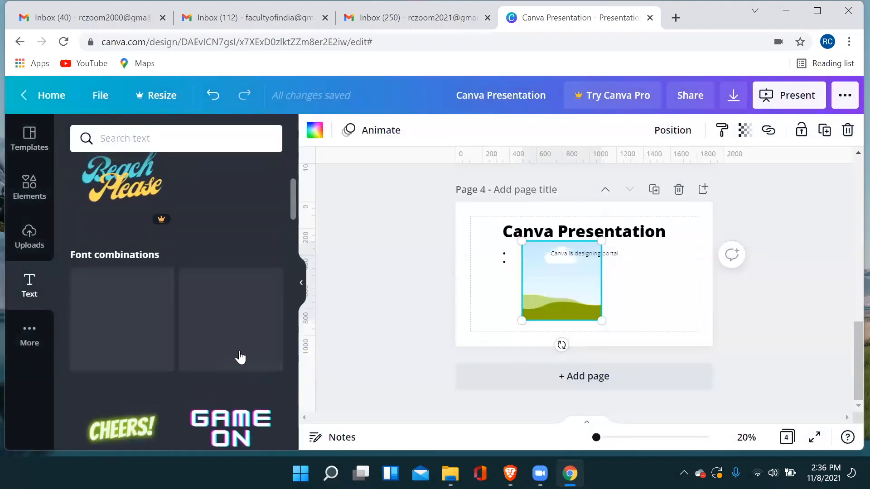
pyautogui.moveTo(628, 286); pyautogui.dragTo(652, 285)
pyautogui.doubleClick(591, 269)
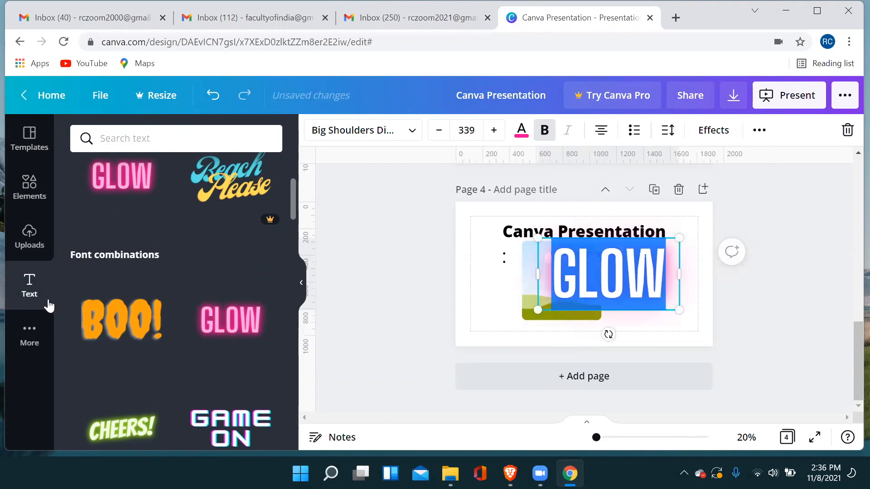
# Review the additional Canva content and app integrations, and apply the rippled sand background to page 4.
pyautogui.click(29, 333)
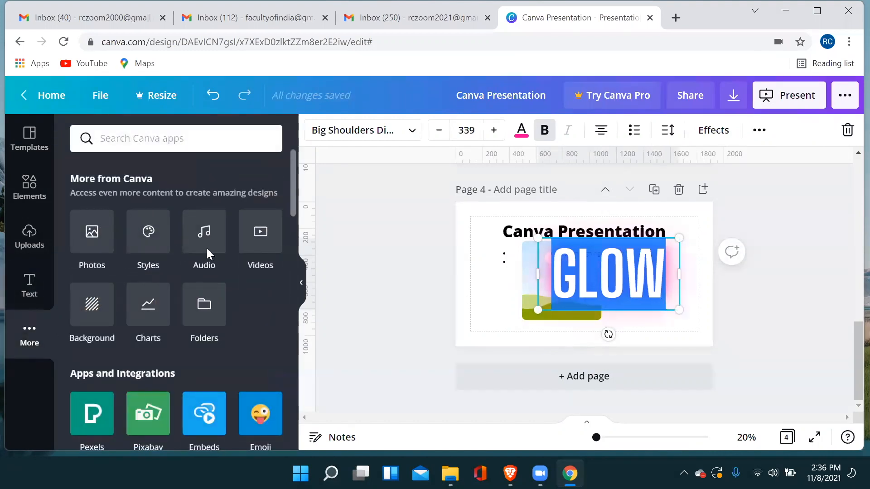
pyautogui.scroll(-3, 206, 248)
pyautogui.scroll(3, 207, 249)
pyautogui.scroll(-4, 207, 250)
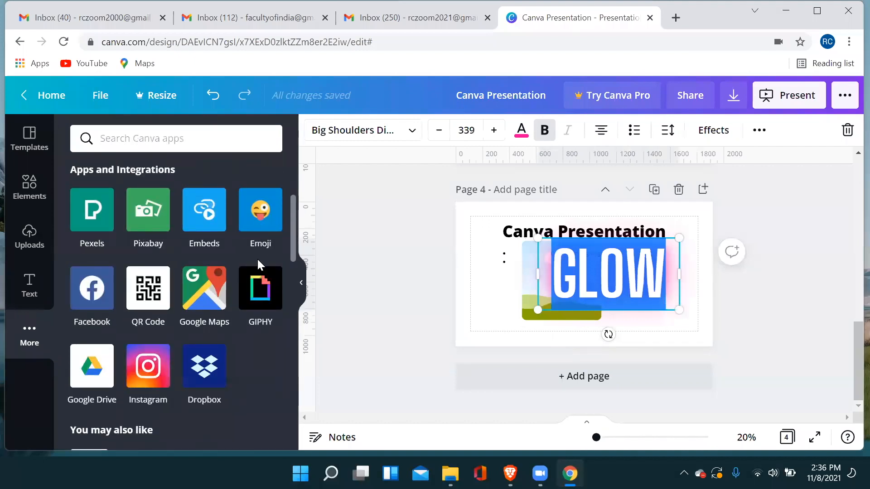
pyautogui.scroll(2, 238, 310)
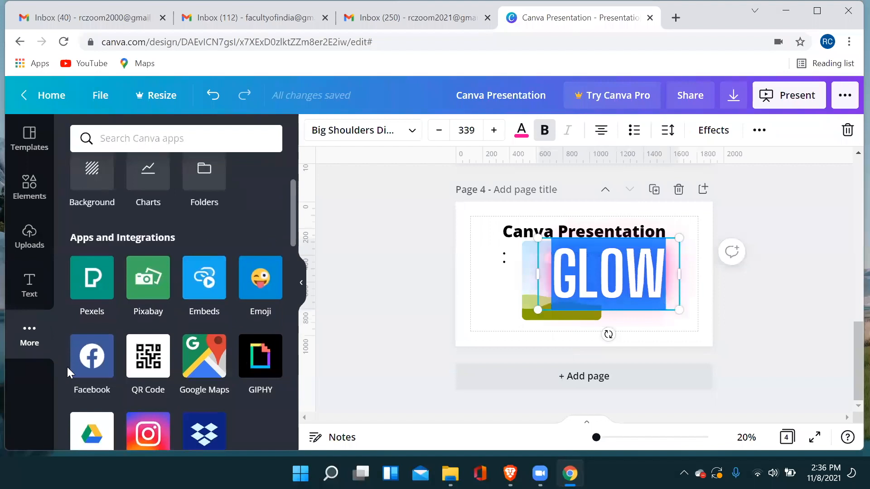
pyautogui.scroll(3, 242, 226)
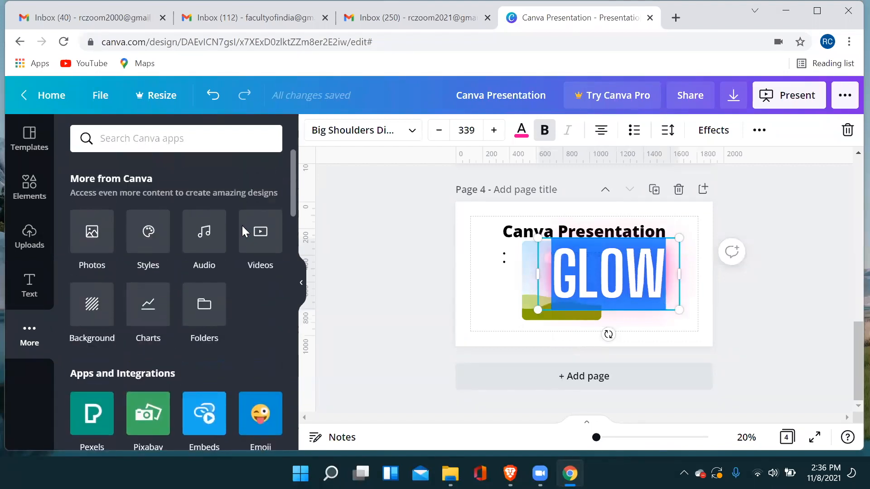
pyautogui.click(89, 319)
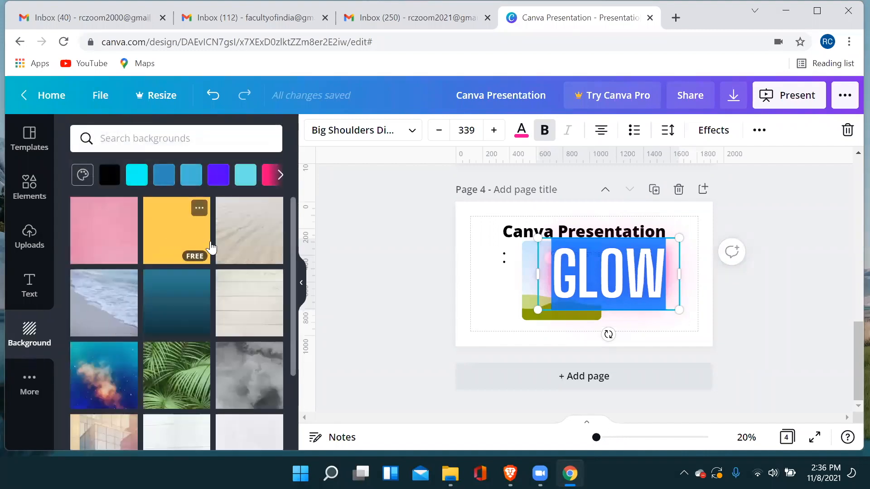
pyautogui.click(268, 248)
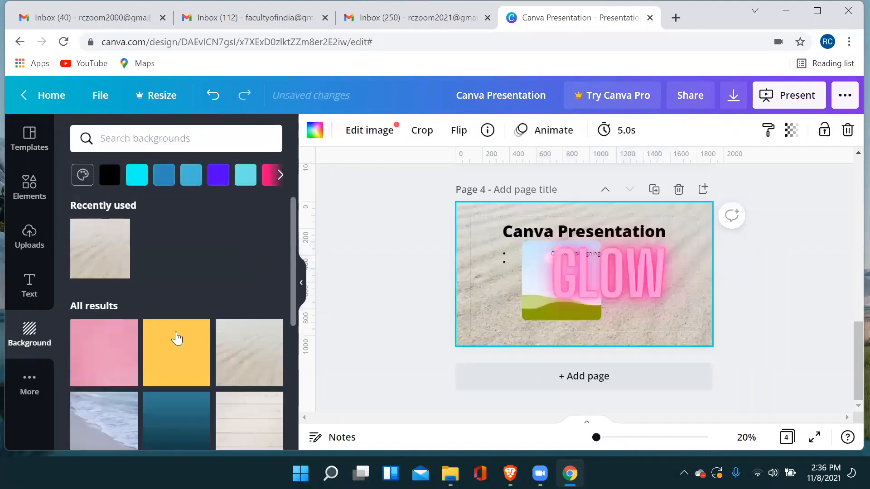
# Apply the solid yellow background to page 4 and try several font-and-color styles, finishing with Horizon and Poppins Bold.
pyautogui.click(178, 365)
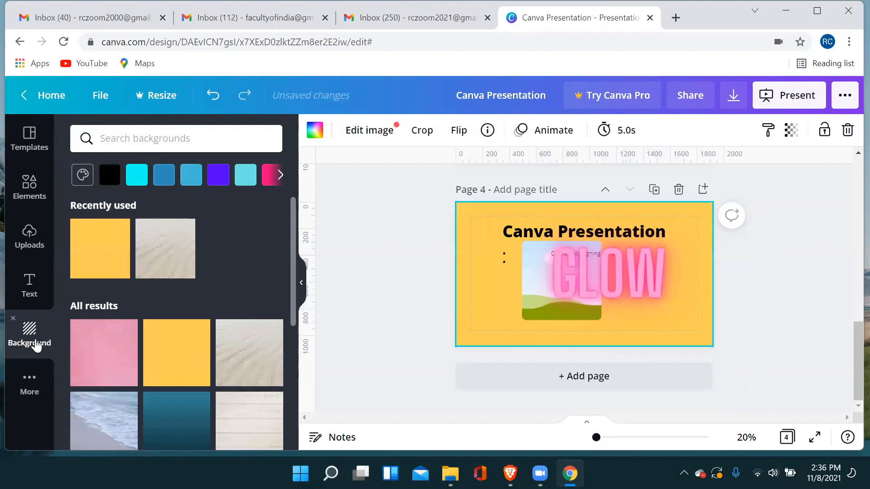
pyautogui.click(30, 383)
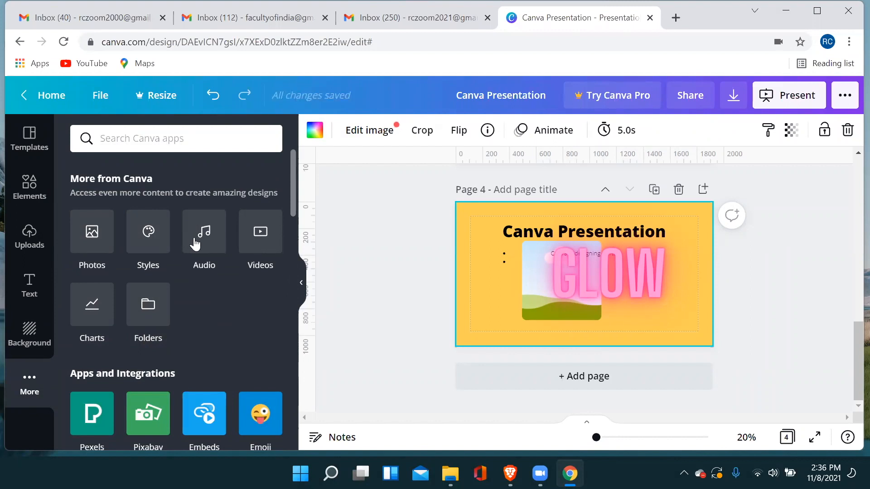
pyautogui.click(150, 238)
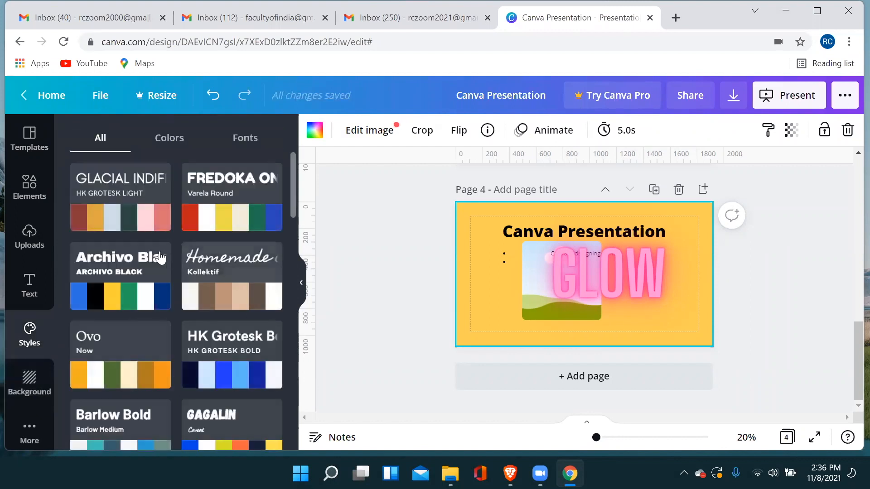
pyautogui.click(141, 224)
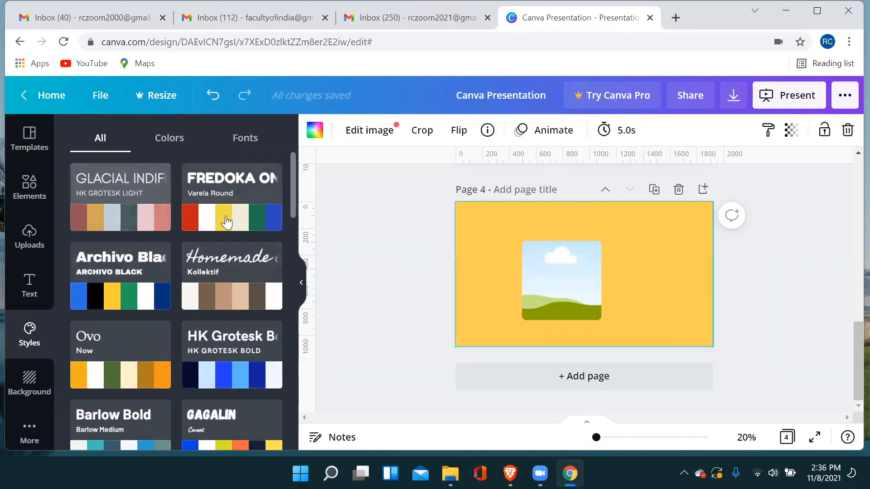
pyautogui.scroll(-5, 195, 290)
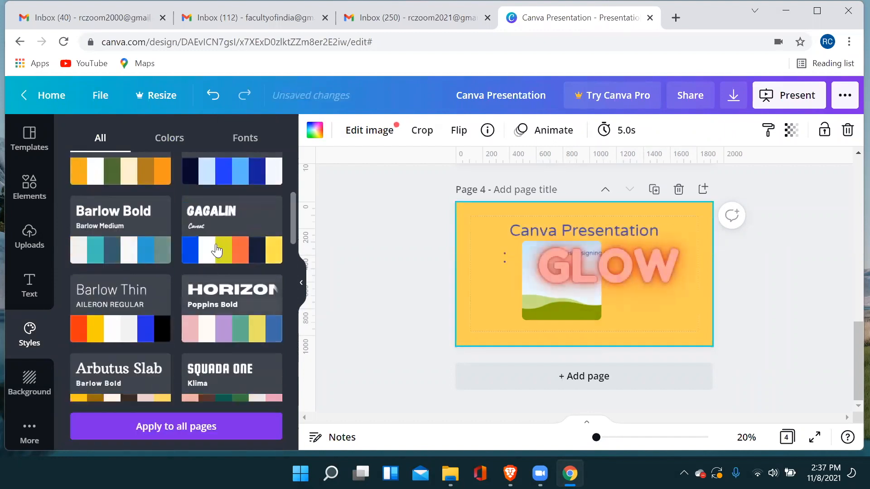
pyautogui.click(218, 234)
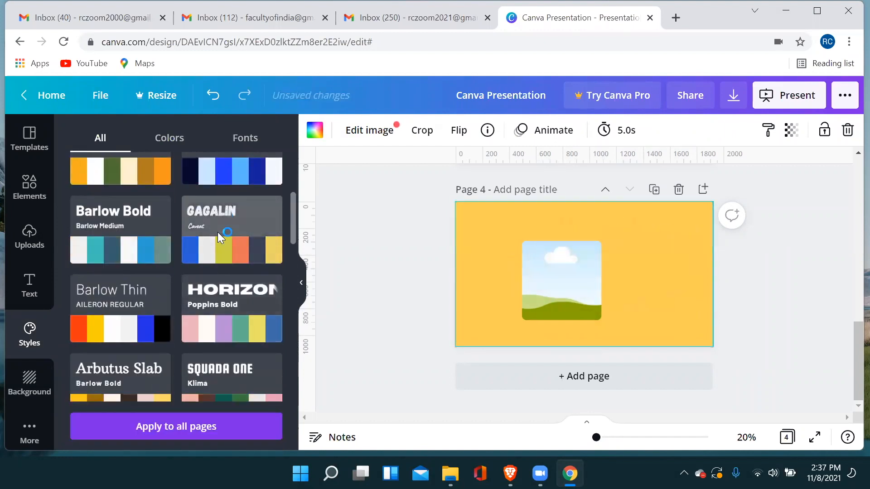
pyautogui.click(218, 319)
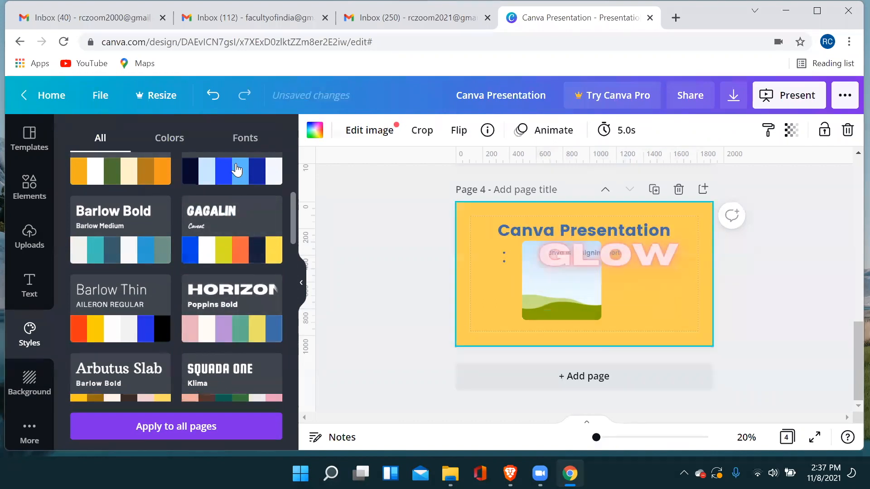
# Look through the color-only style palettes, including 90s Arcade, Hazelwood Powder, Start-up Culture, Milk Carton and Neon Noise.
pyautogui.click(169, 139)
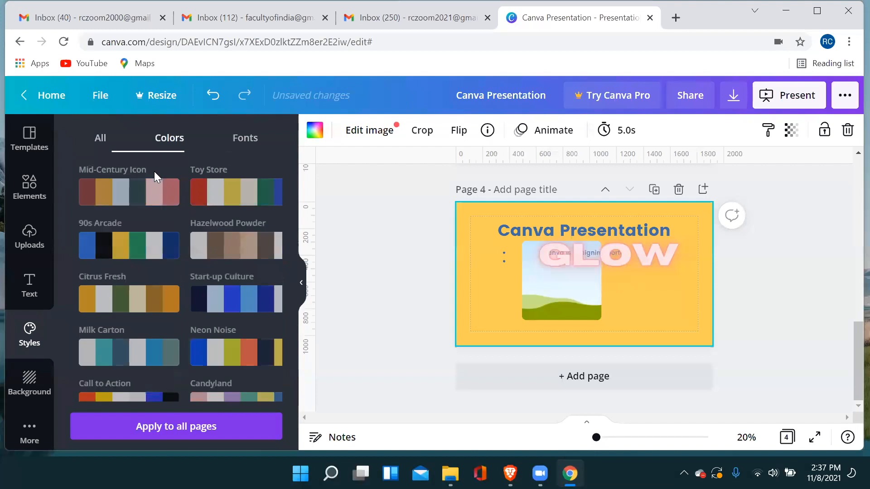
pyautogui.click(151, 245)
pyautogui.click(245, 250)
pyautogui.click(235, 301)
pyautogui.click(168, 354)
pyautogui.click(217, 354)
pyautogui.click(265, 297)
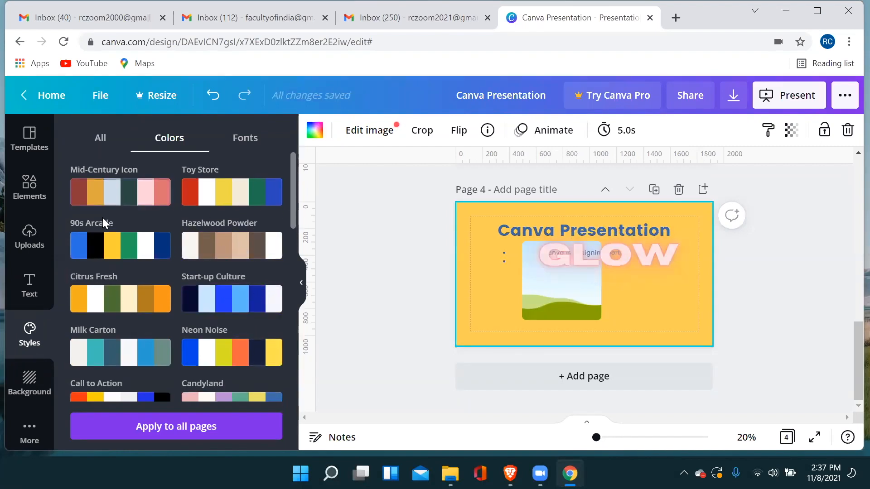
# Return to page 1, check the presentation types, and start presenting in full screen with the Standard type.
pyautogui.scroll(10, 809, 210)
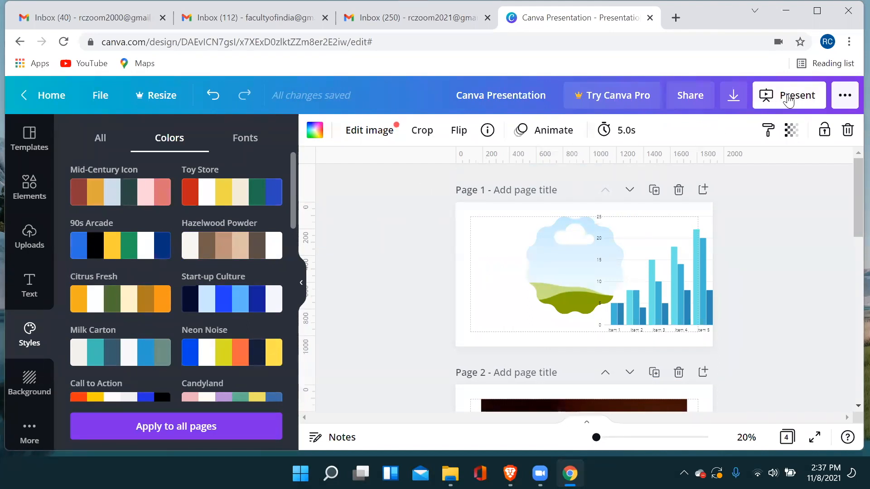
pyautogui.click(789, 100)
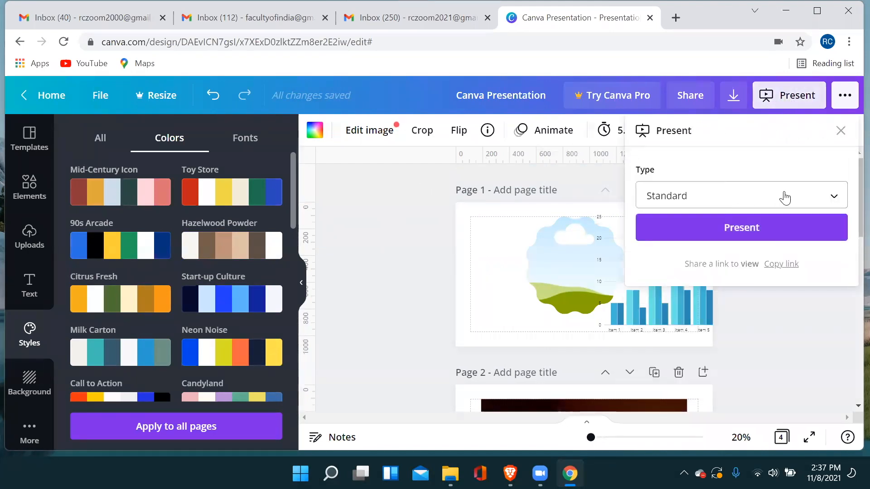
pyautogui.click(786, 199)
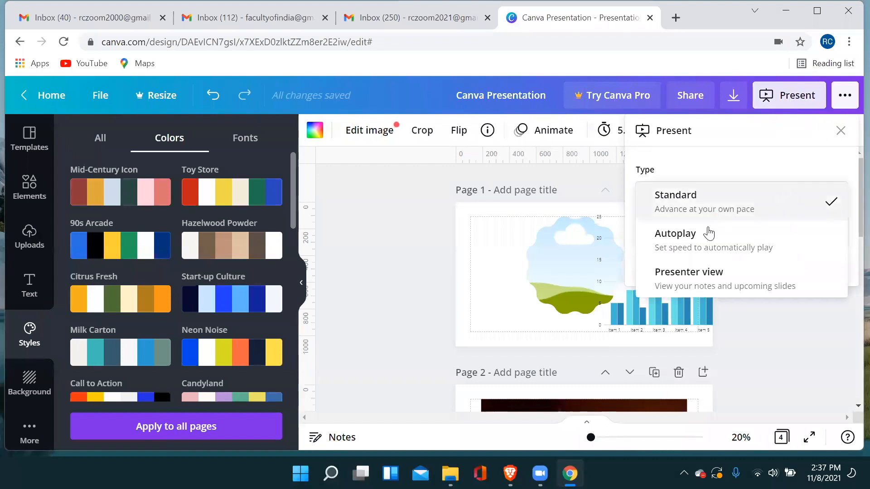
pyautogui.click(722, 195)
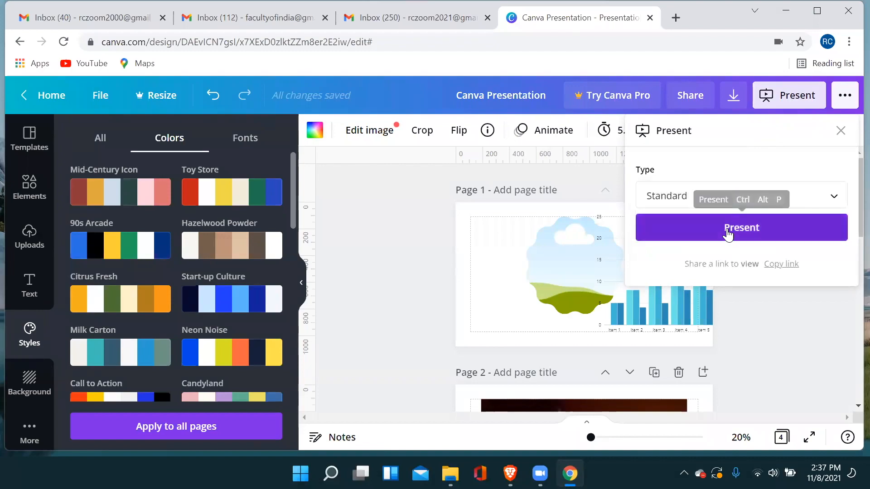
pyautogui.click(726, 234)
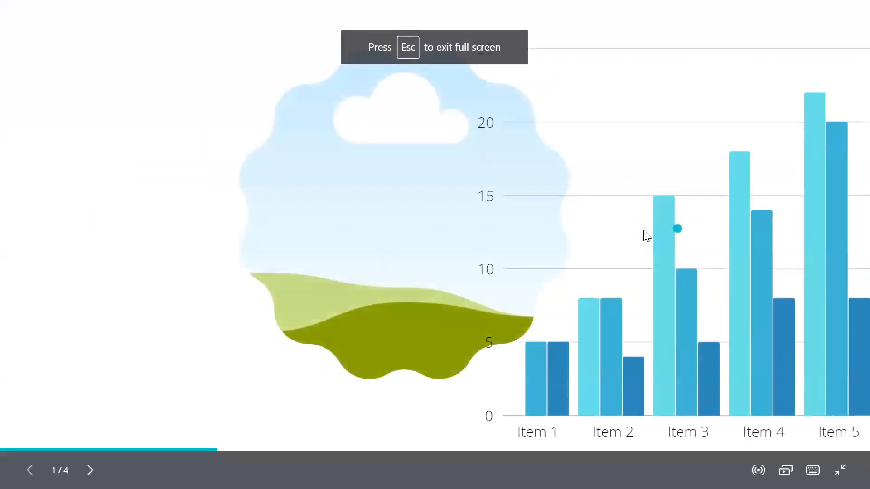
# Advance through the slides up to the yellow Canva Presentation slide and exit the full-screen presentation.
pyautogui.click(644, 231)
pyautogui.click(644, 230)
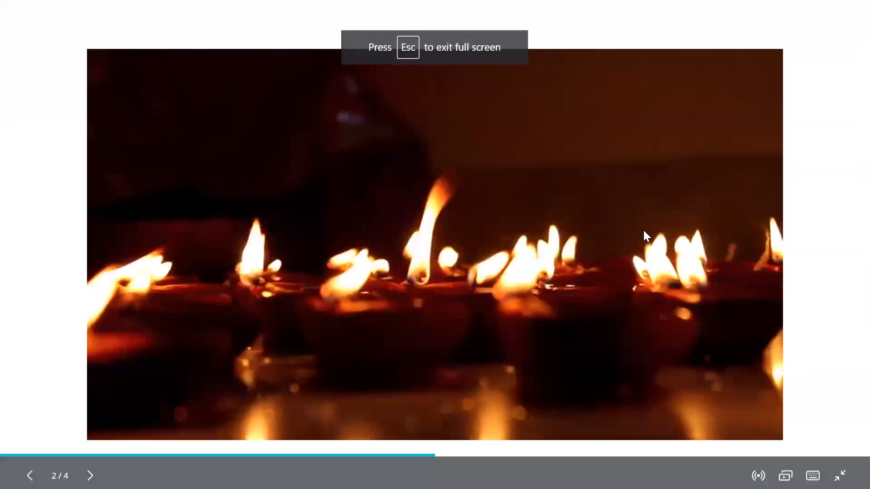
pyautogui.press('Right')
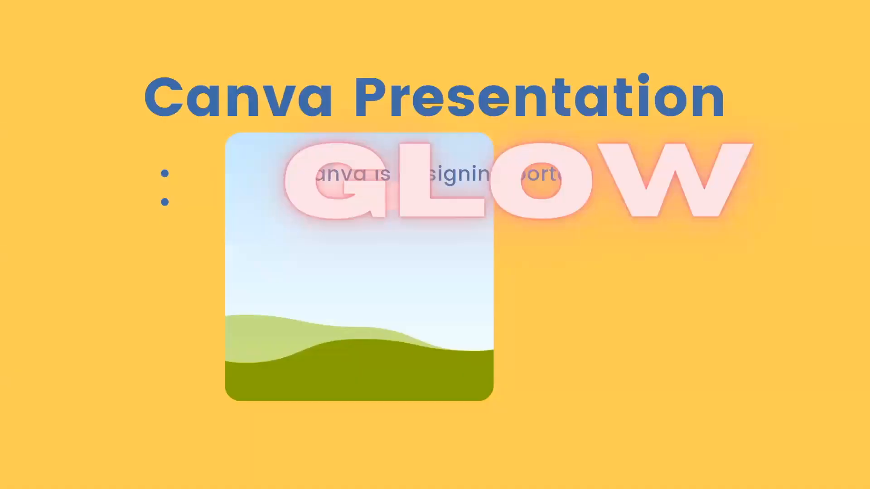
pyautogui.press('Escape')
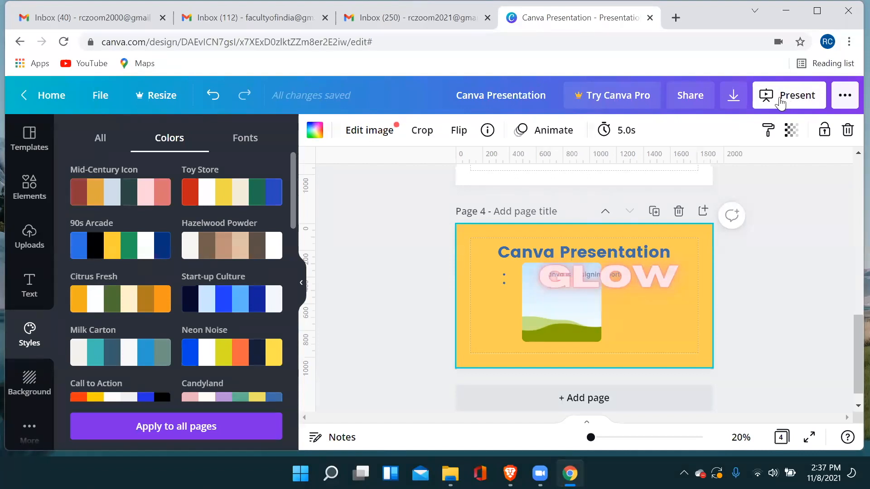
# Open the download settings for the presentation and show the available file types.
pyautogui.click(733, 98)
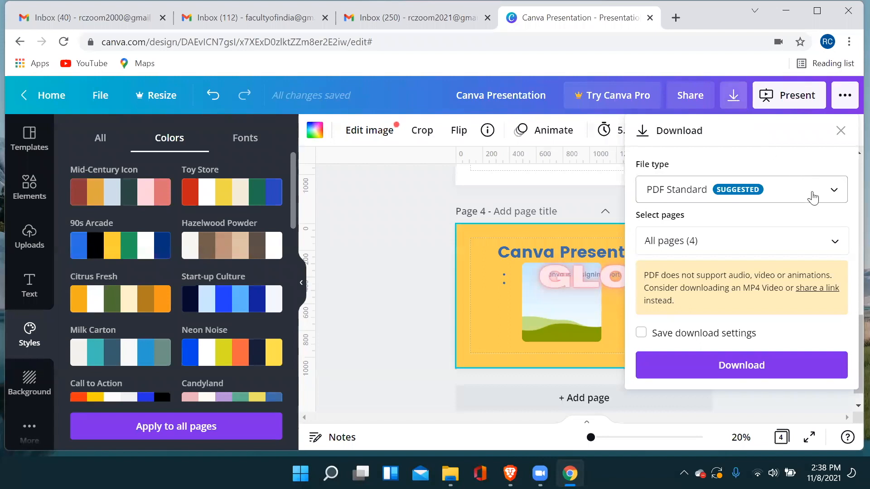
pyautogui.click(812, 192)
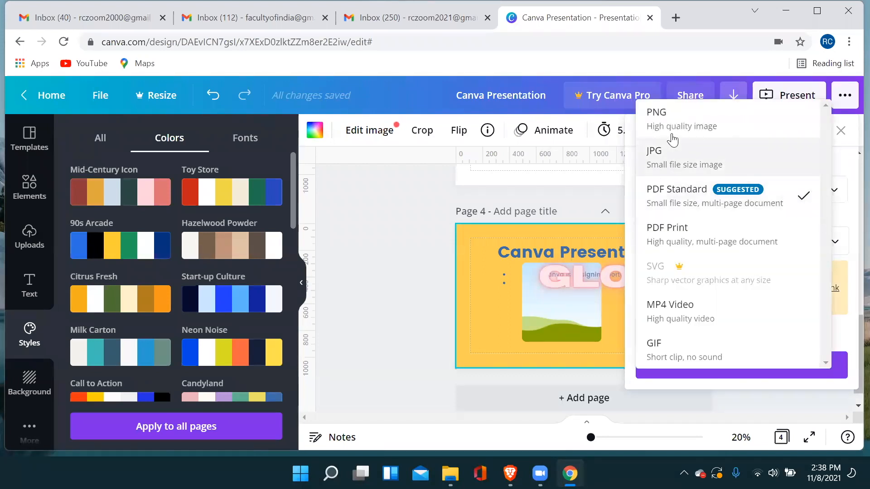
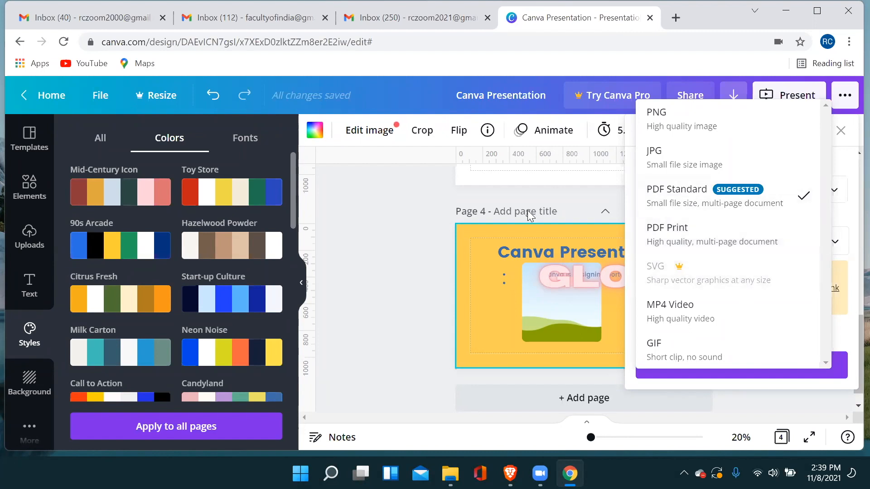
# Close the presentation's download settings, return to the Canva home page and dismiss the presentations promotion.
pyautogui.click(365, 219)
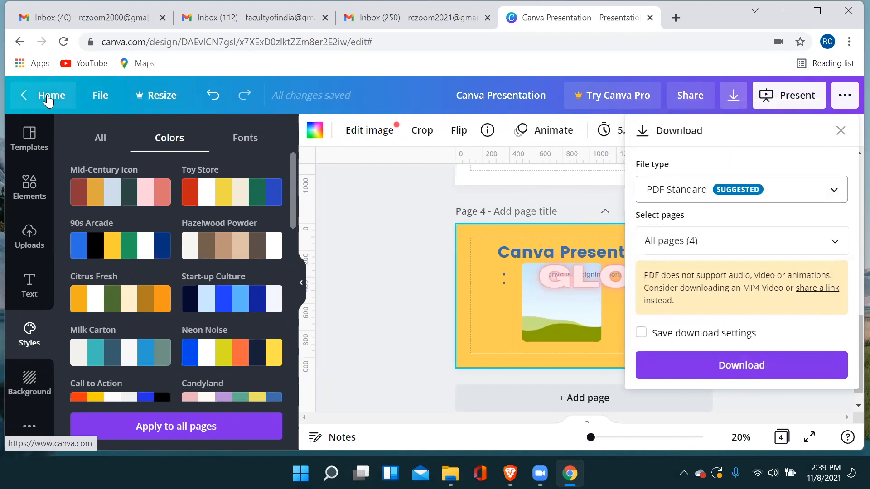
pyautogui.scroll(1, 474, 268)
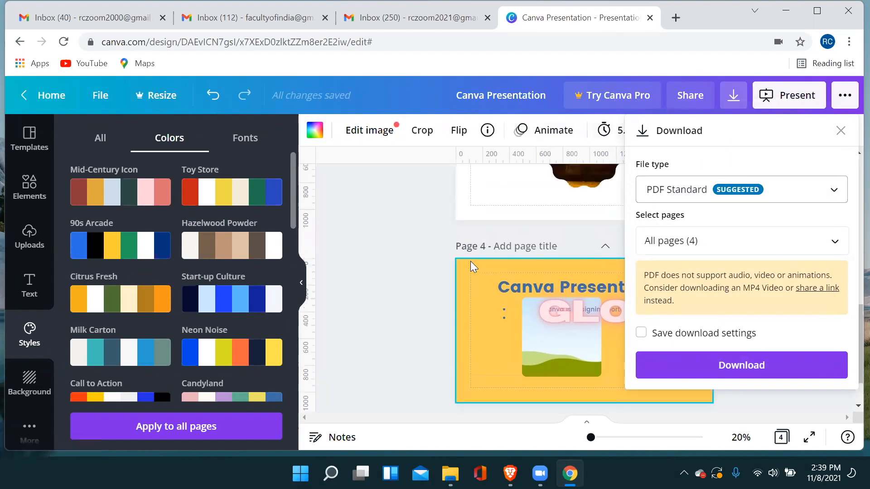
pyautogui.scroll(5, 474, 268)
pyautogui.click(45, 95)
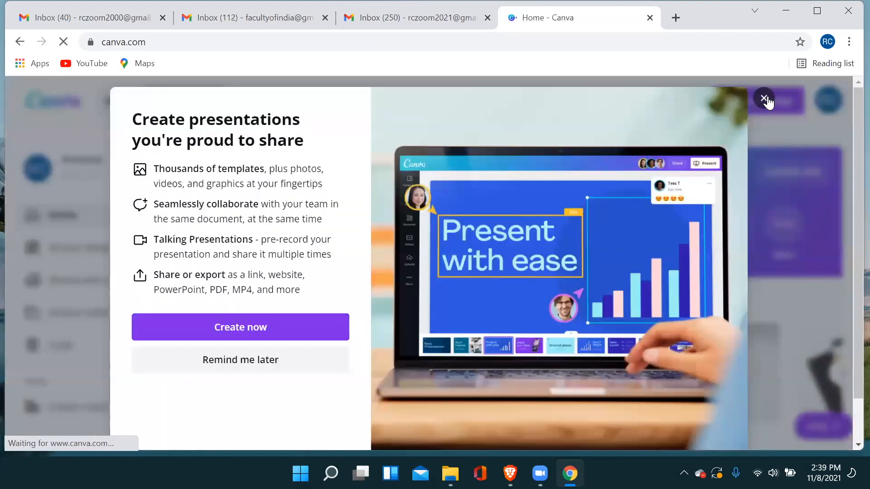
pyautogui.click(765, 100)
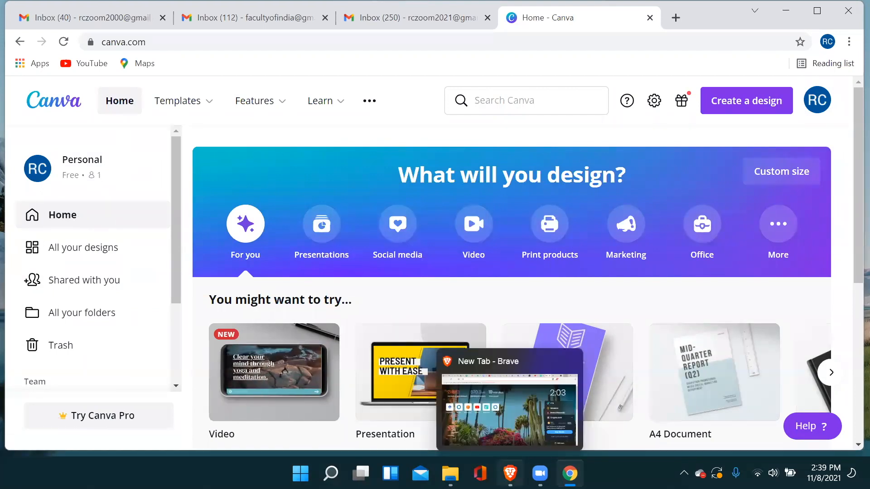
# Create a blank Brochure from the suggested design types on the home page and dismiss the sticker tip.
pyautogui.moveTo(540, 473)
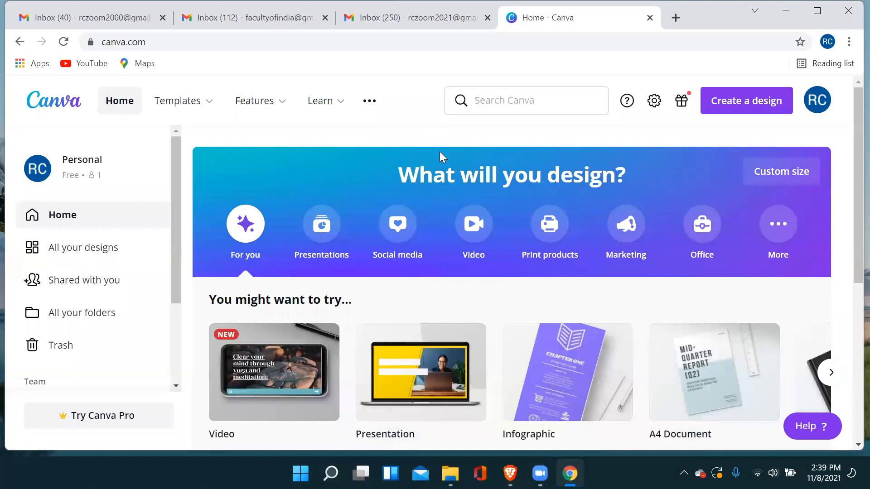
pyautogui.scroll(-3, 526, 202)
pyautogui.scroll(3, 769, 196)
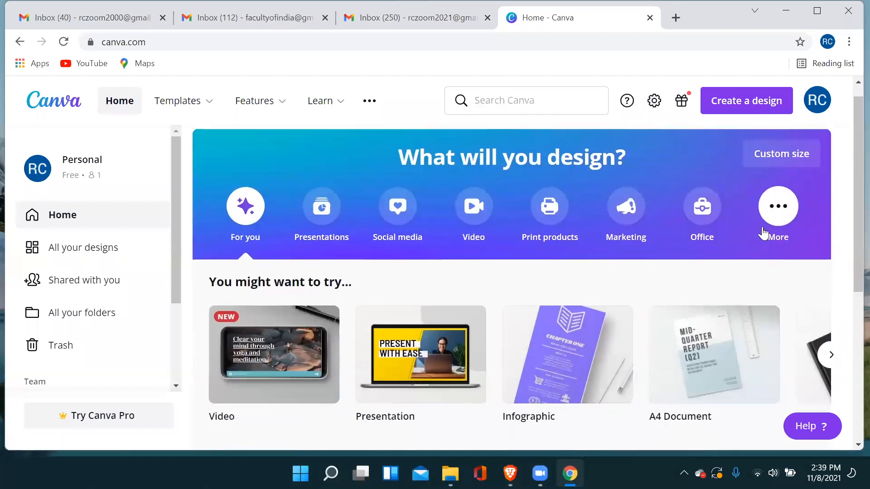
pyautogui.scroll(-4, 761, 232)
pyautogui.scroll(3, 520, 219)
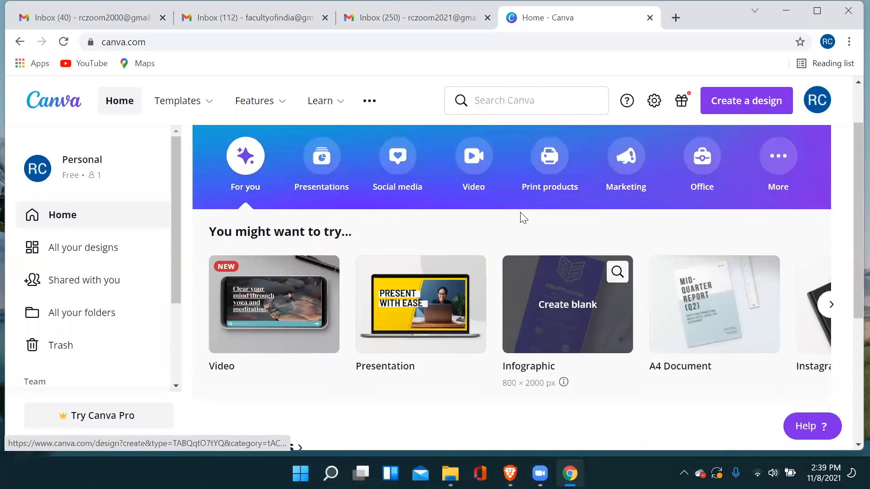
pyautogui.scroll(-2, 520, 217)
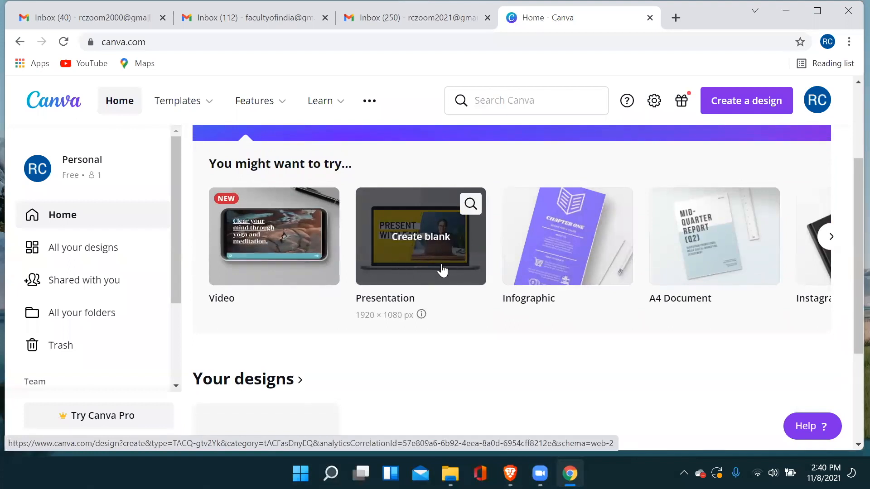
pyautogui.click(825, 245)
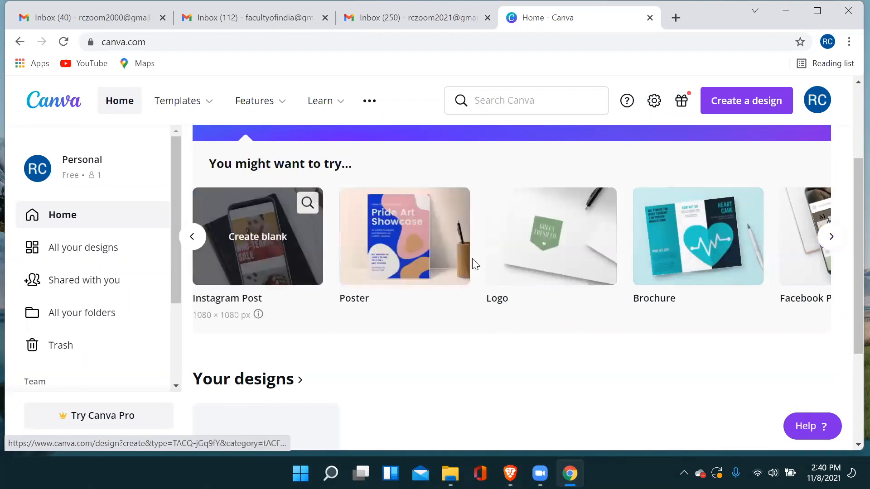
pyautogui.click(692, 246)
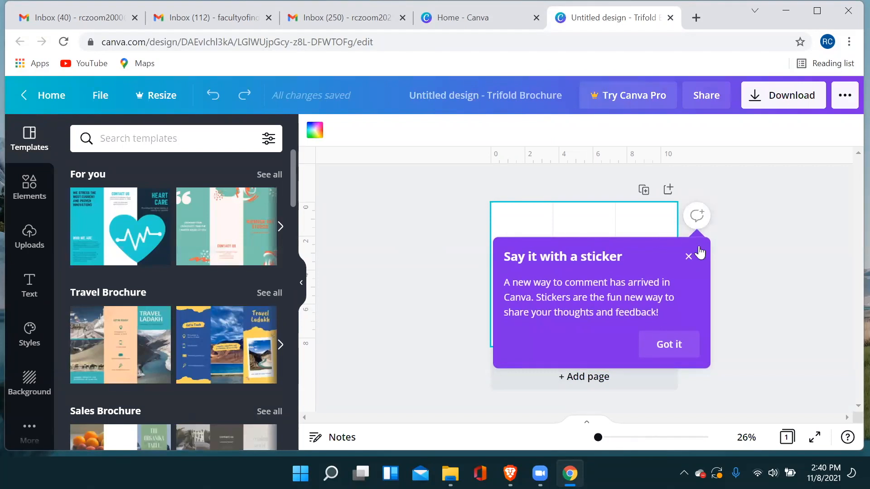
pyautogui.click(689, 256)
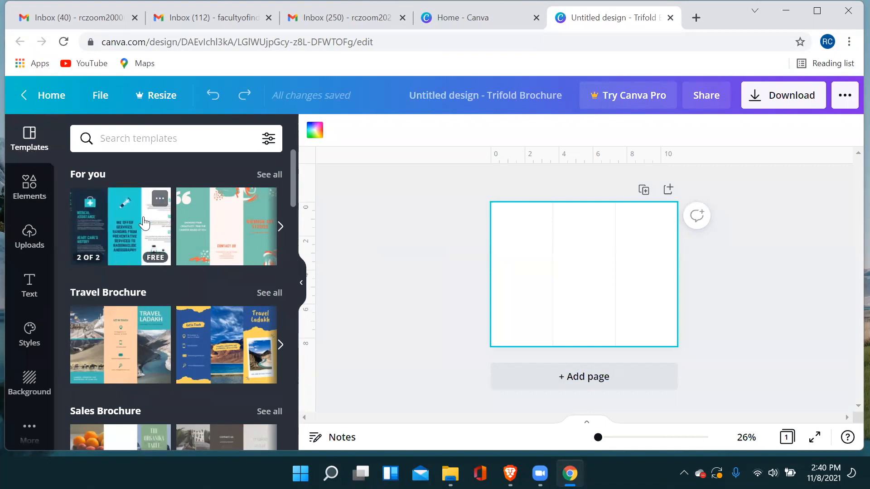
# Find the Yellow Green Nature Spa Trifold Brochure among the spa templates and apply both of its pages.
pyautogui.scroll(-8, 207, 241)
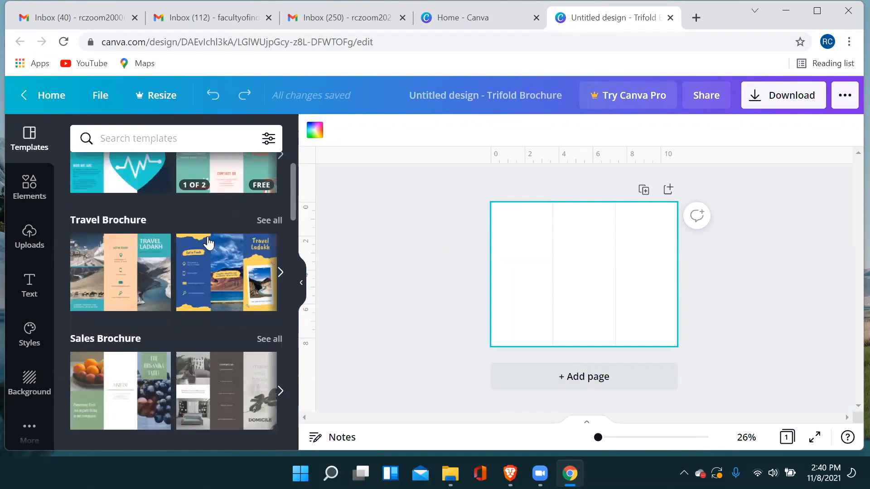
pyautogui.scroll(-2, 208, 244)
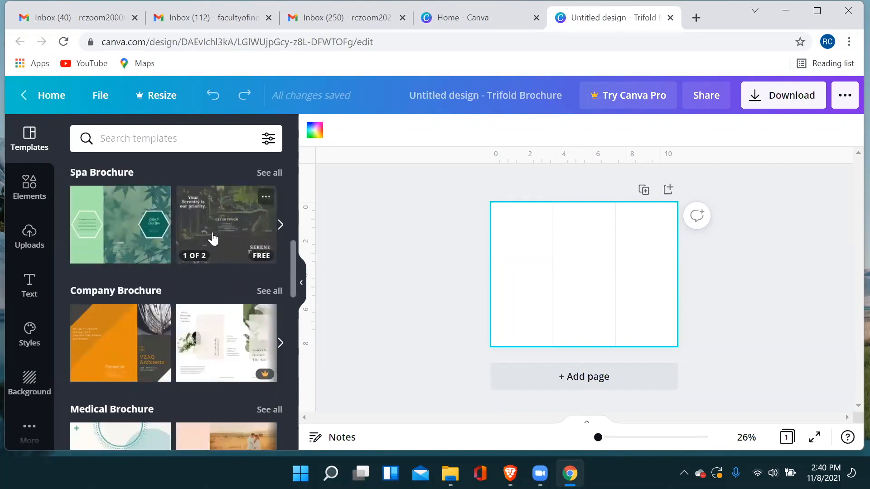
pyautogui.click(200, 237)
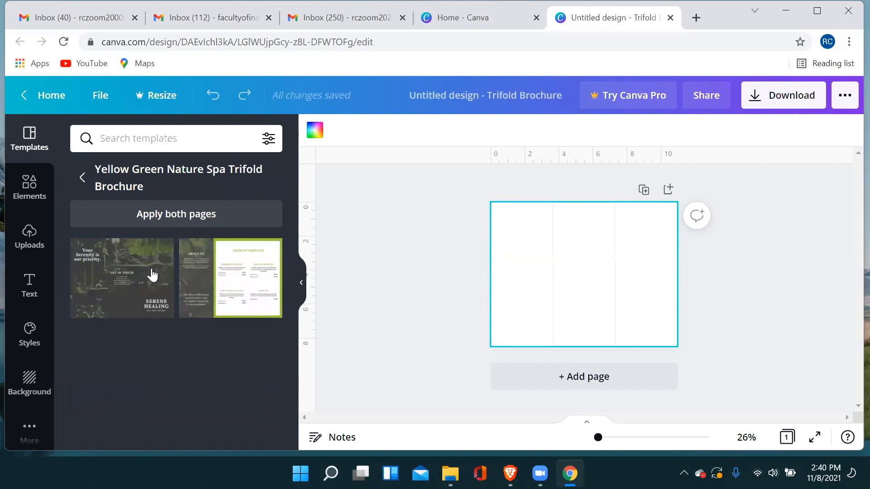
pyautogui.click(159, 218)
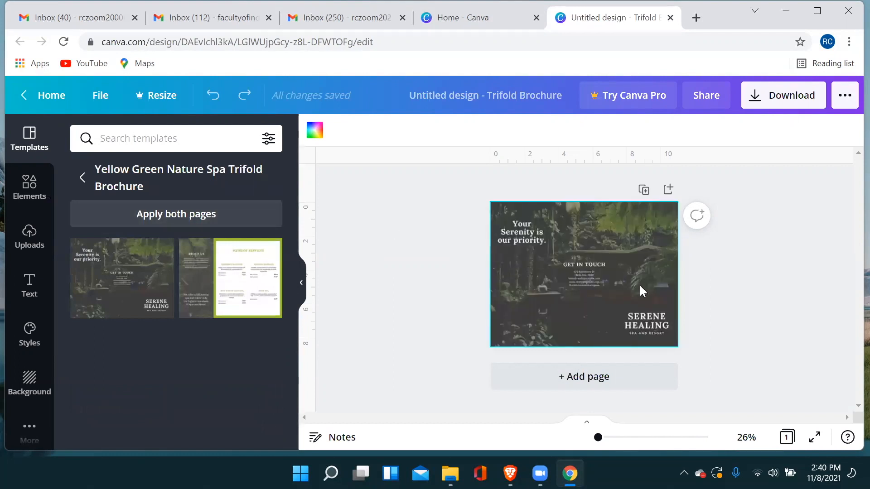
# Replace the "Your Serenity is our priority." headline on page 1 with "Environment Day" and widen its text box.
pyautogui.click(517, 235)
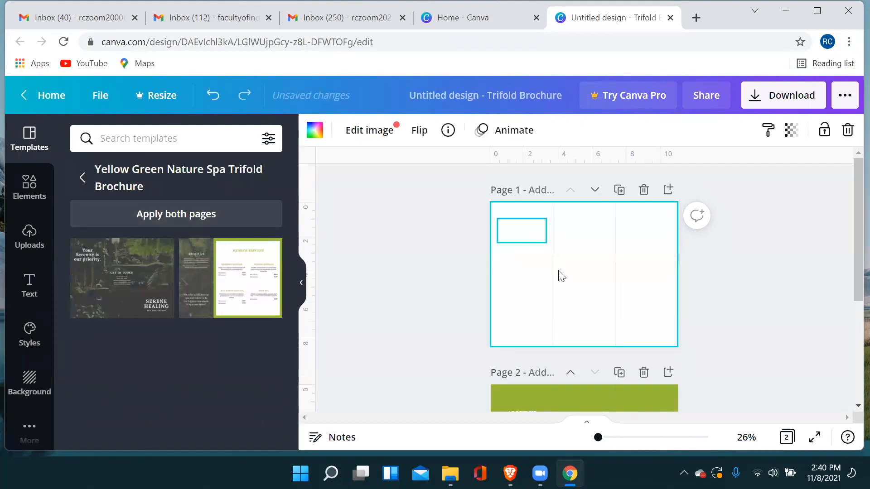
pyautogui.scroll(-3, 561, 284)
pyautogui.scroll(3, 561, 284)
pyautogui.click(526, 232)
pyautogui.click(529, 234)
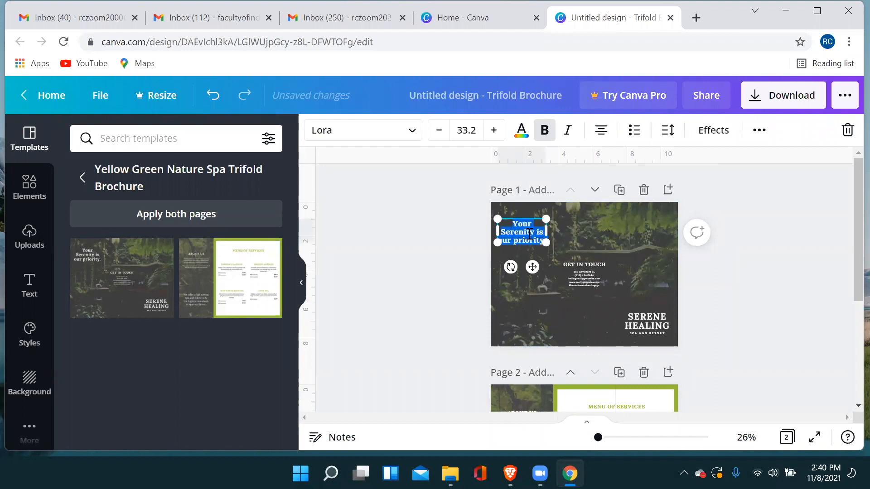
pyautogui.write('Envir')
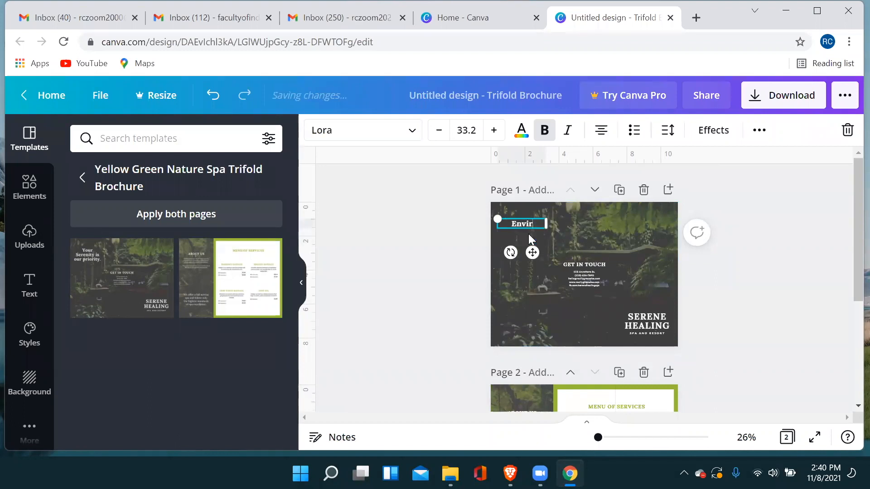
pyautogui.write('onm')
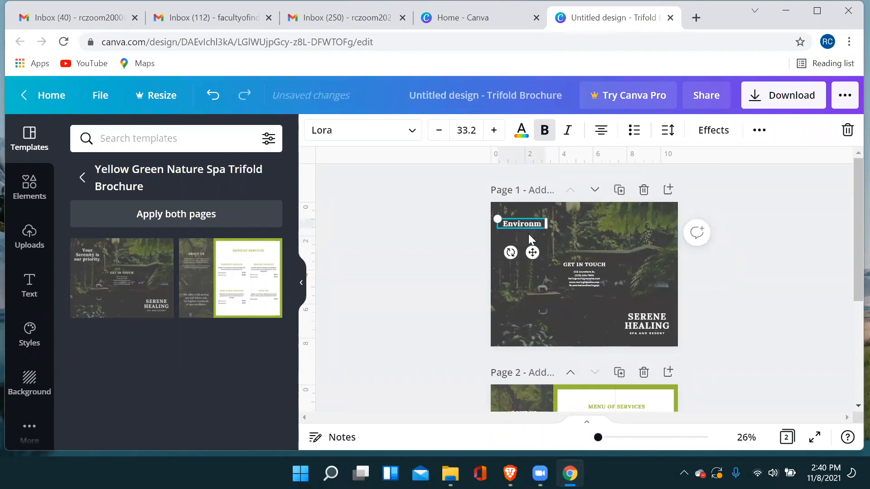
pyautogui.write('ent Day')
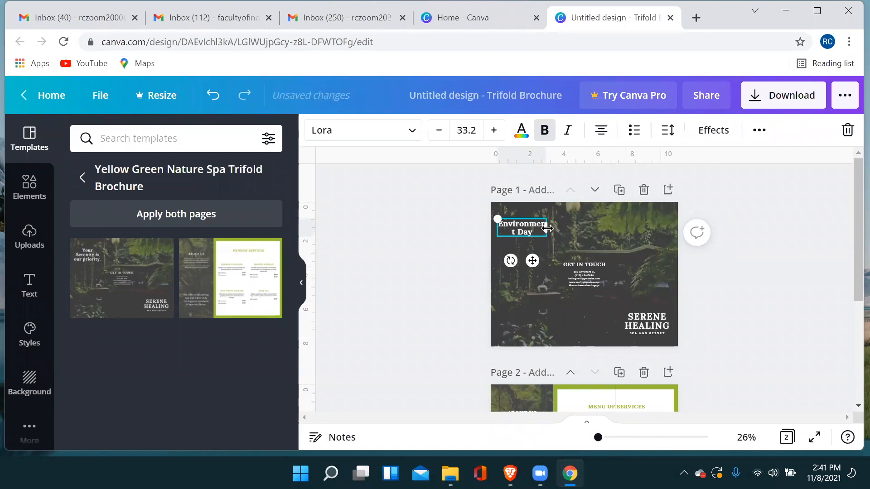
pyautogui.moveTo(547, 228); pyautogui.dragTo(564, 228)
# Replace the "GET IN TOUCH" heading in the middle of page 1 with "LET'S CONTRIBUTE".
pyautogui.click(583, 273)
pyautogui.doubleClick(571, 264)
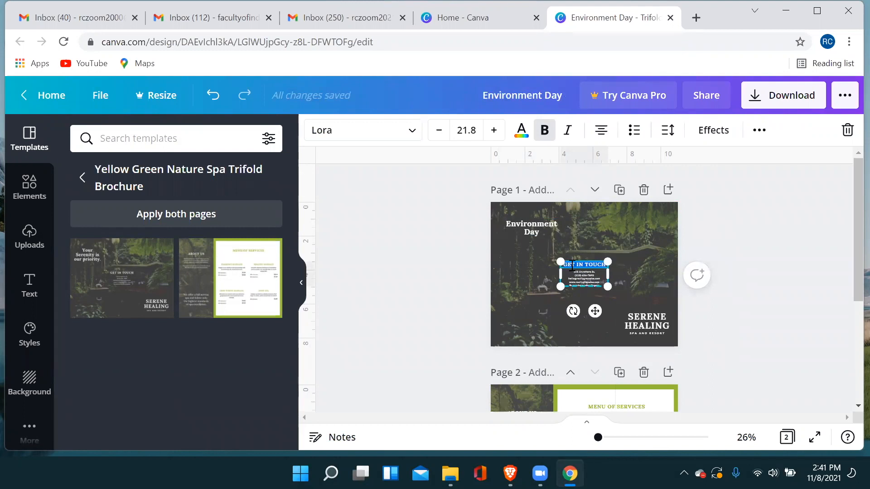
pyautogui.write('LET')
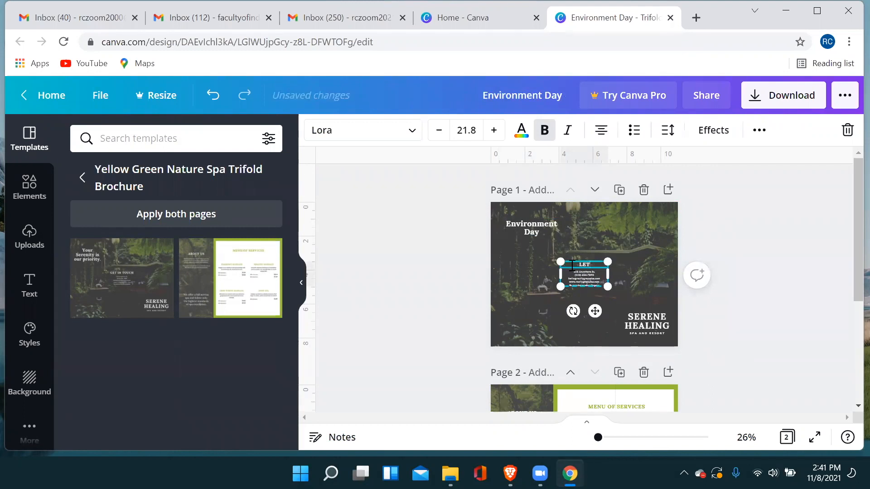
pyautogui.write("'S CONTRIBUTE")
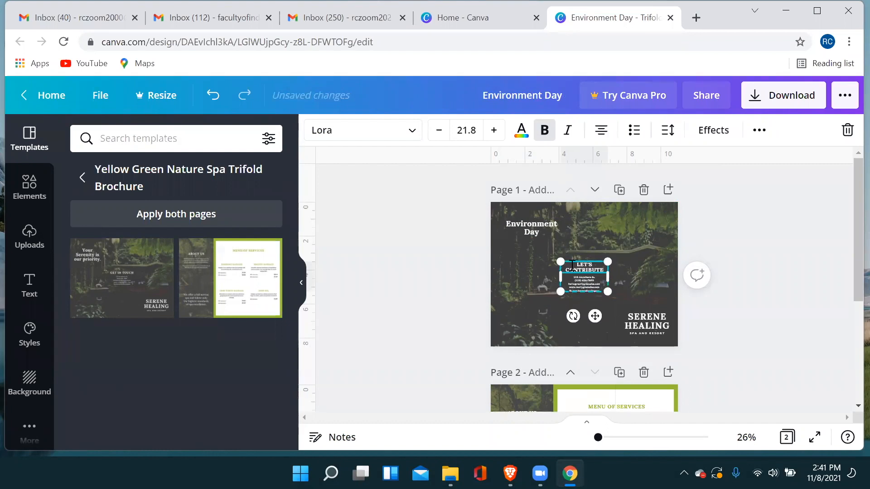
# Replace the "SERENE HEALING" title on page 1 with "RAMANUJAN COLLEGE" and widen its text box to about 4.1.
pyautogui.click(652, 314)
pyautogui.click(635, 313)
pyautogui.write('R')
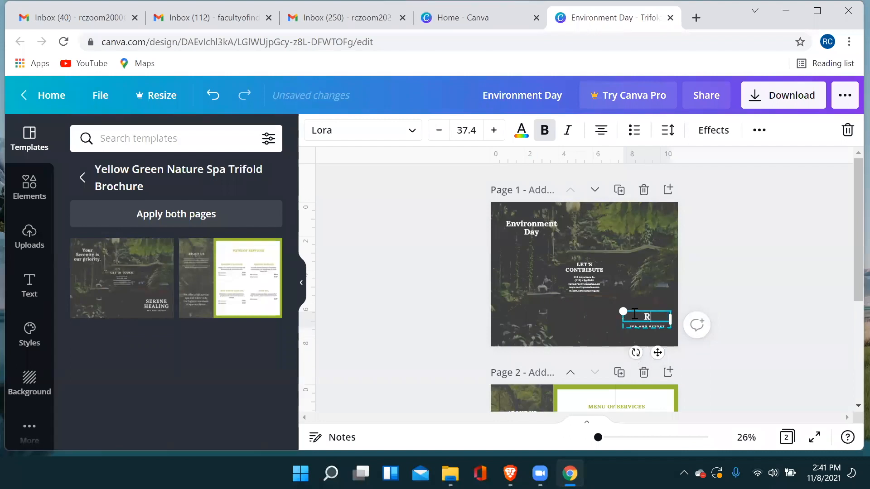
pyautogui.write('AMANUJAN')
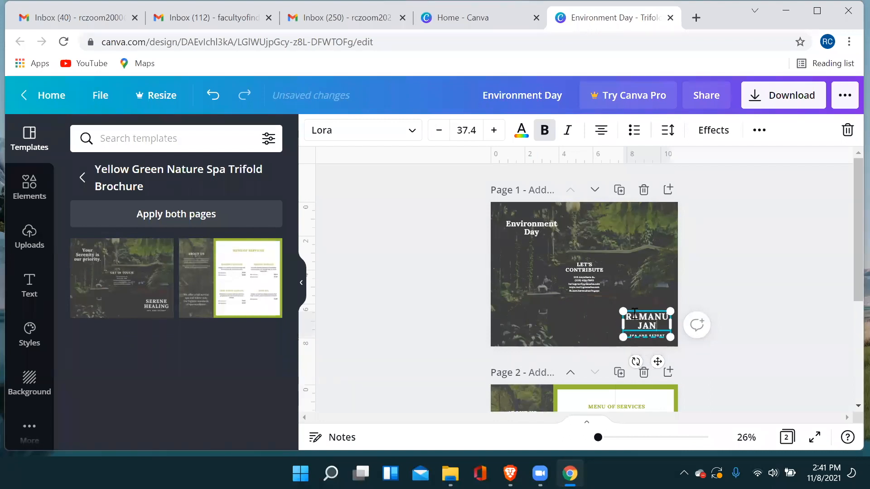
pyautogui.write(' COLLEGE')
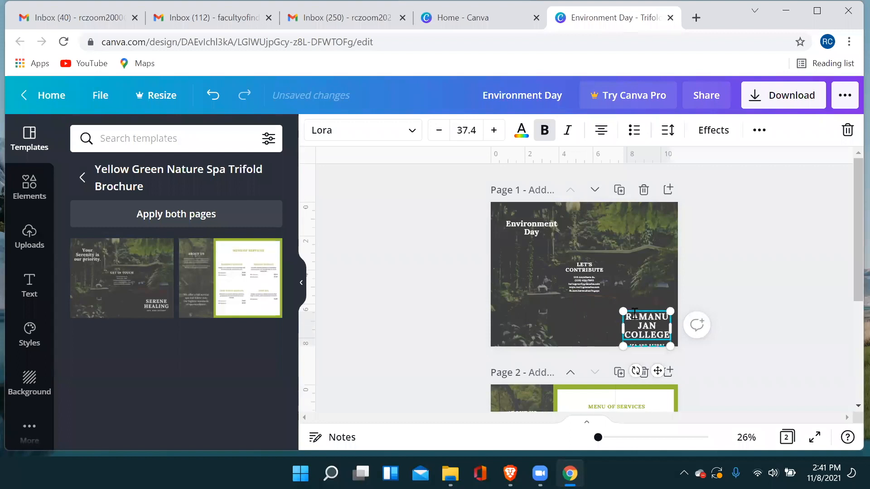
pyautogui.moveTo(623, 326); pyautogui.dragTo(598, 325)
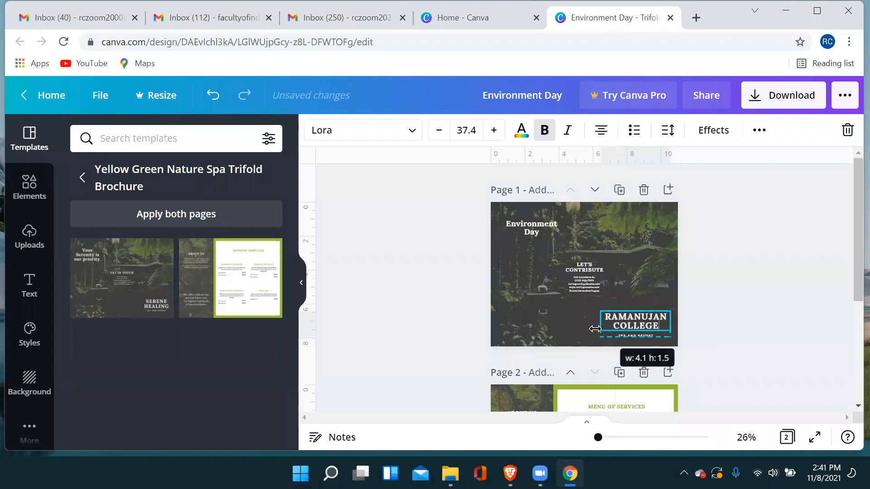
pyautogui.click(756, 301)
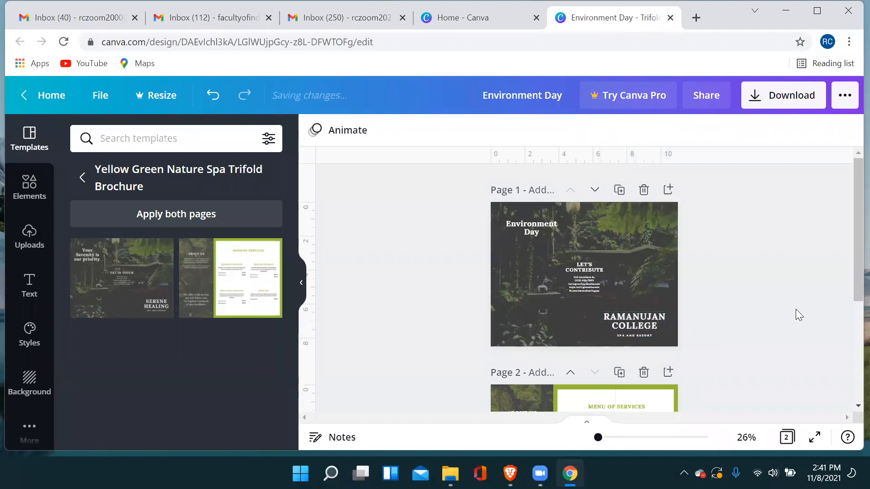
# Look over both pages of the edited brochure and check its download settings without downloading.
pyautogui.scroll(-3, 627, 293)
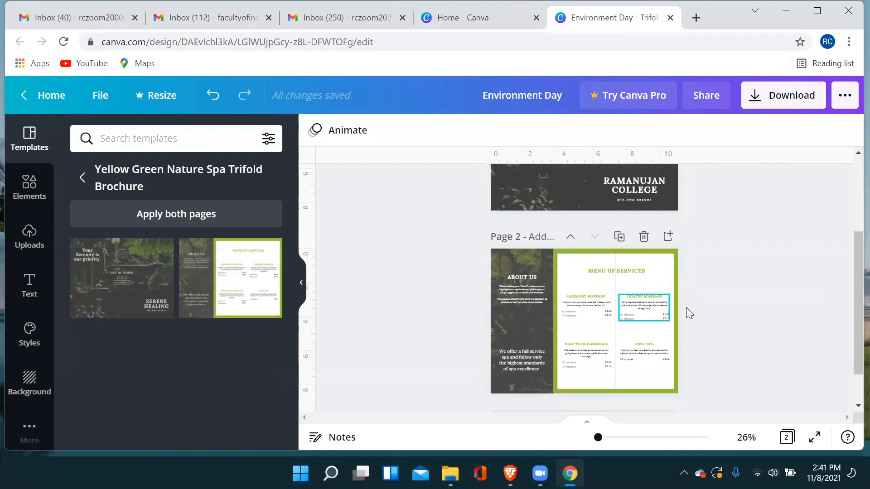
pyautogui.scroll(-1, 687, 307)
pyautogui.scroll(3, 681, 310)
pyautogui.scroll(-3, 671, 310)
pyautogui.scroll(4, 672, 310)
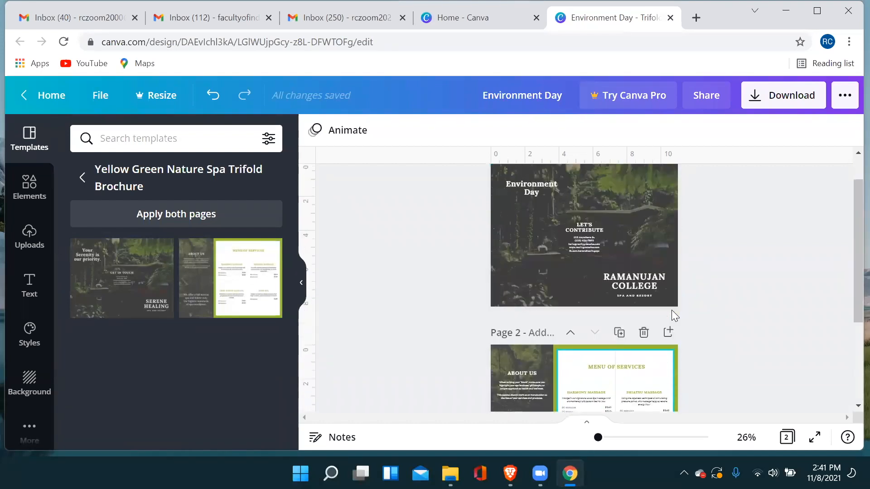
pyautogui.click(773, 97)
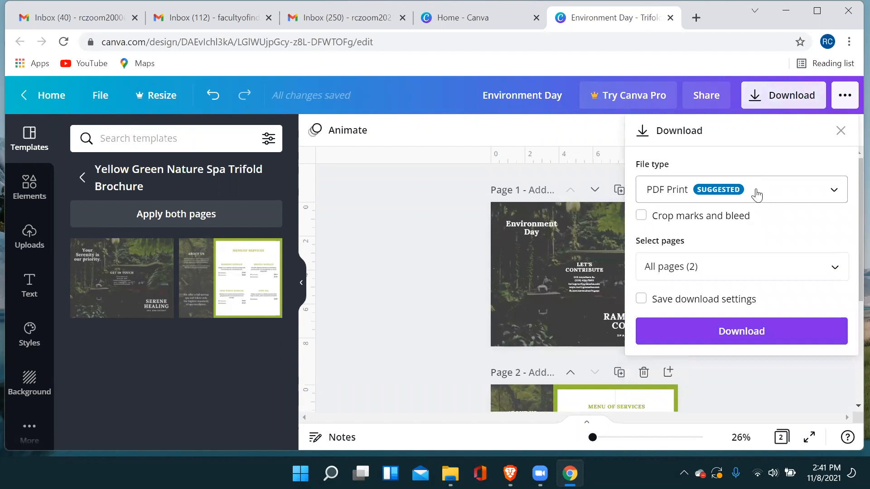
pyautogui.click(403, 319)
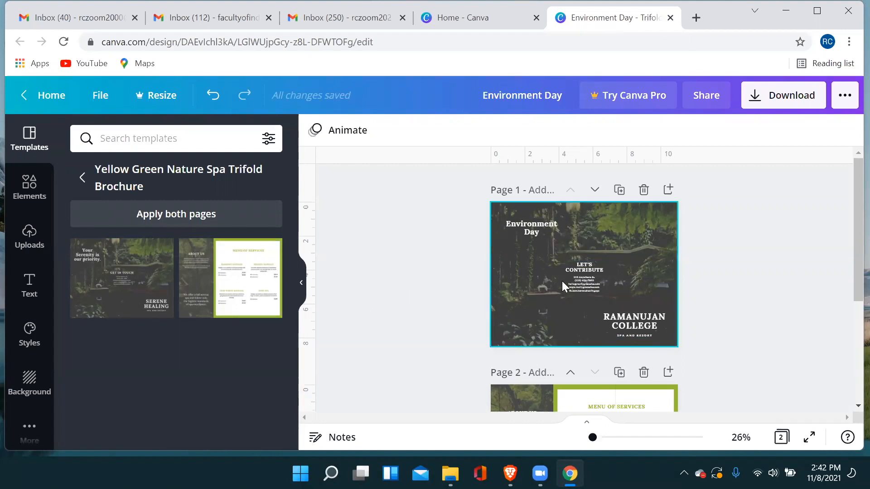
# Review the two brochure pages again and open the library of elements.
pyautogui.scroll(-3, 651, 302)
pyautogui.scroll(3, 651, 302)
pyautogui.scroll(-3, 509, 260)
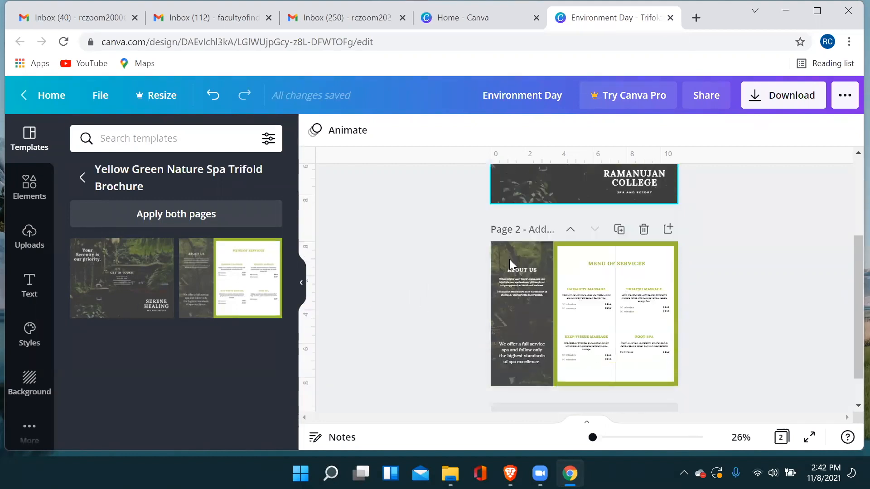
pyautogui.scroll(3, 599, 297)
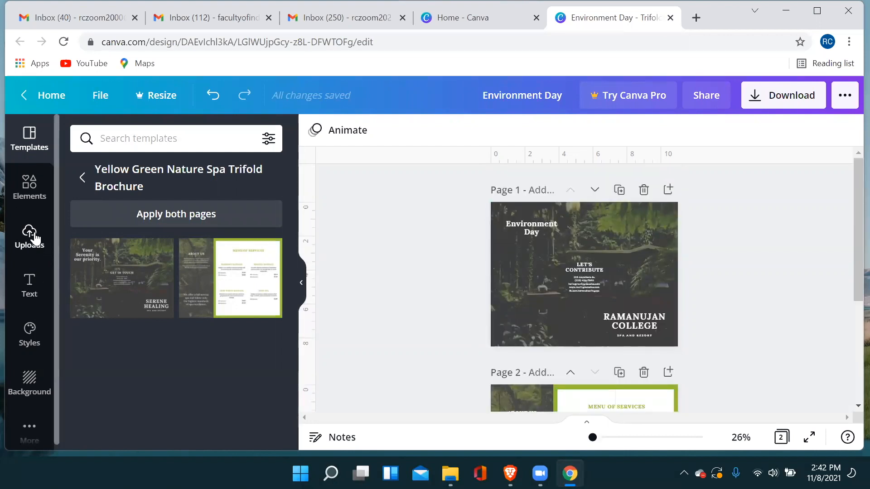
pyautogui.click(31, 199)
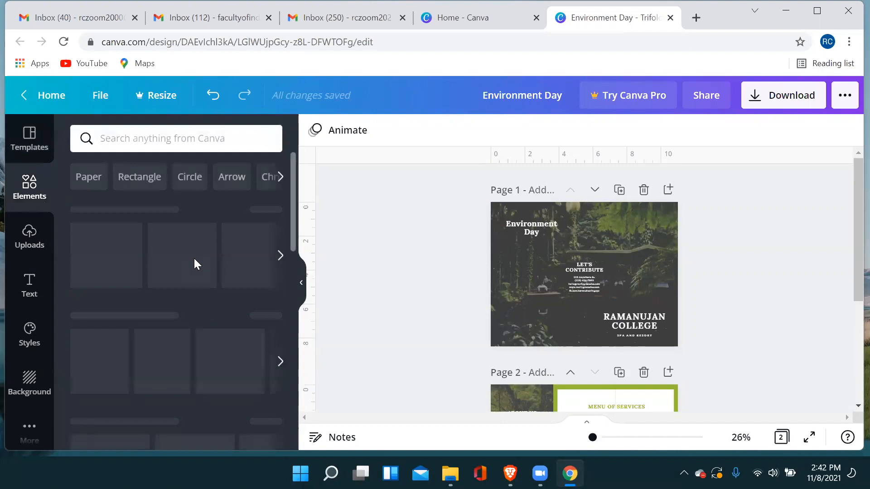
# Search the elements for "environment" and add the photo of a green tree in a glass globe to page 1.
pyautogui.click(170, 144)
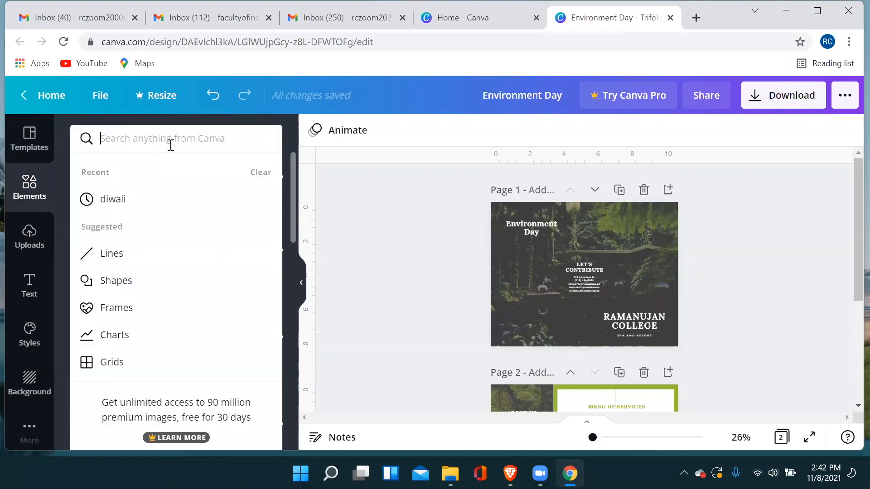
pyautogui.write('envir')
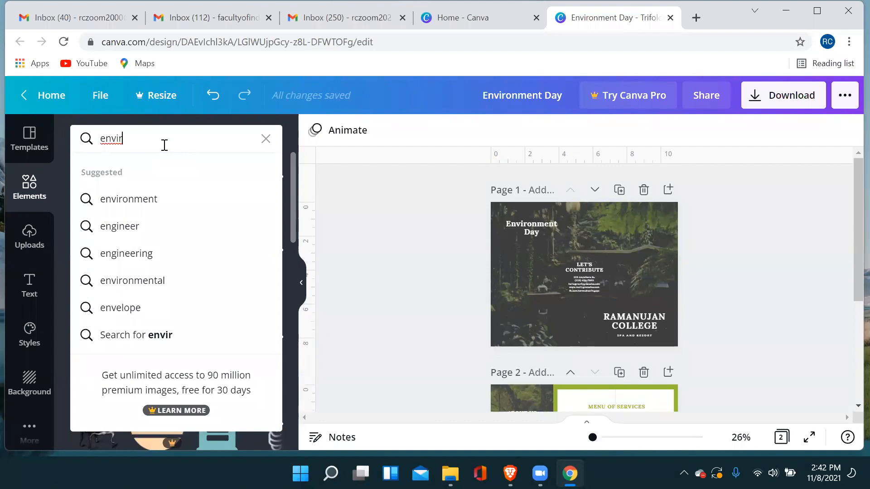
pyautogui.click(176, 201)
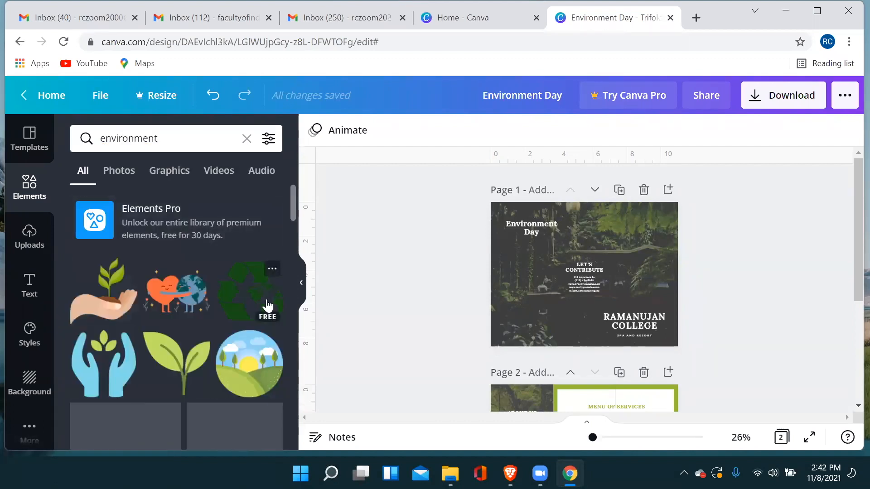
pyautogui.scroll(-3, 267, 307)
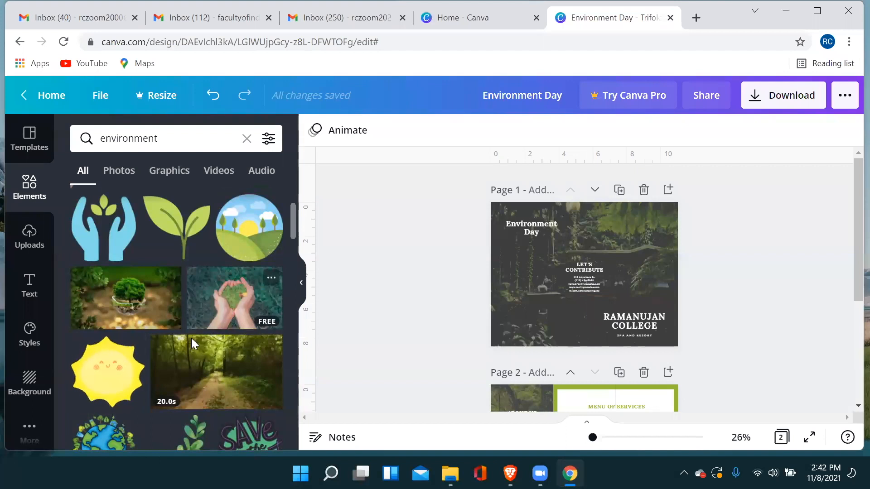
pyautogui.click(135, 301)
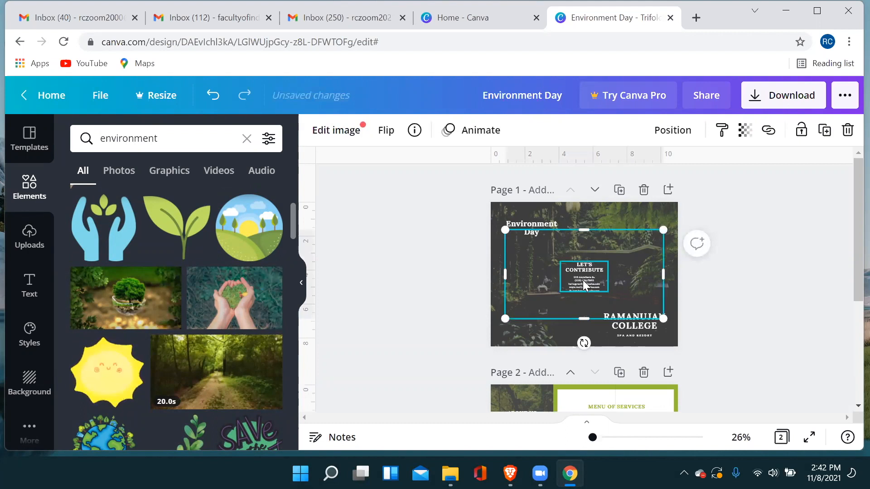
# Enlarge the tree photo on page 1 so it spans the full width of the page.
pyautogui.scroll(-4, 589, 281)
pyautogui.scroll(2, 588, 272)
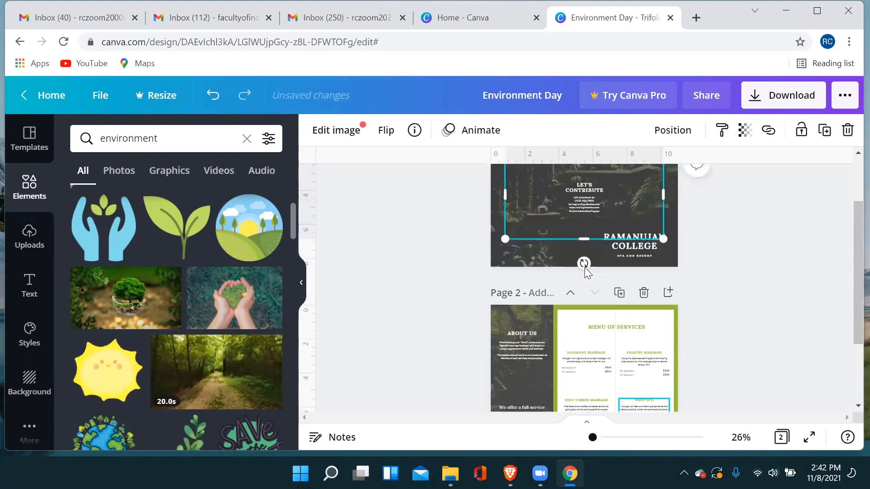
pyautogui.scroll(2, 587, 272)
pyautogui.click(583, 265)
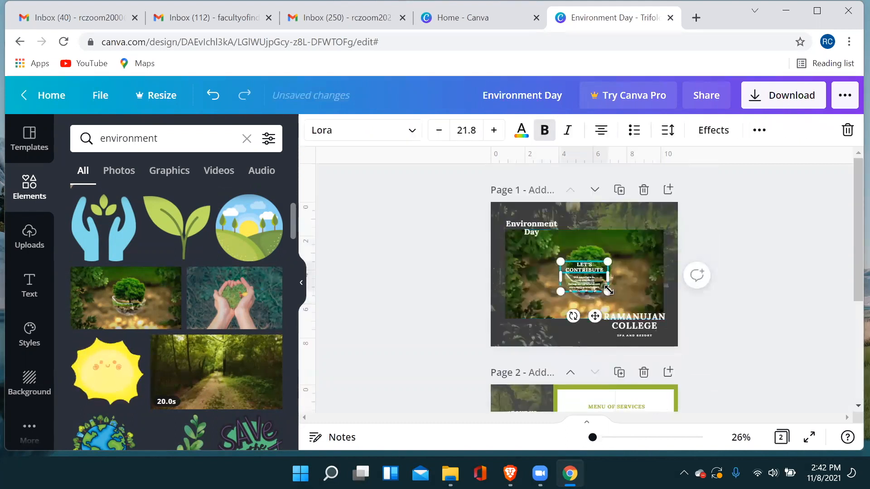
pyautogui.click(642, 280)
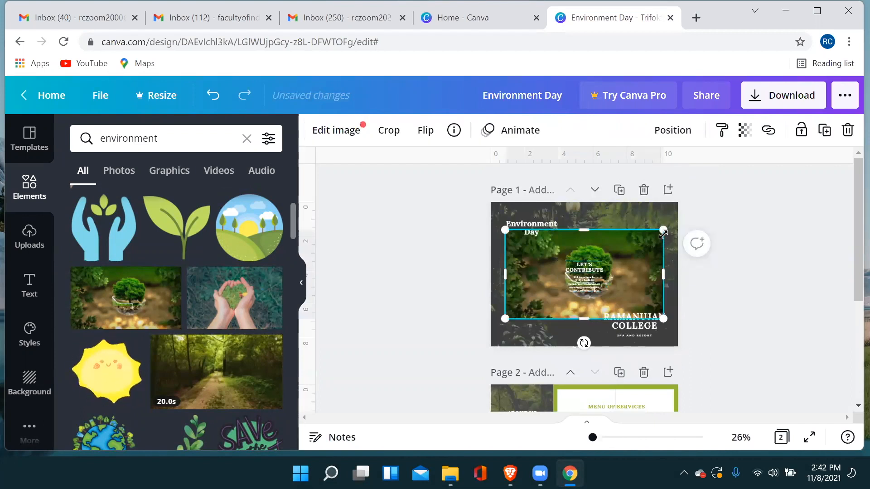
pyautogui.moveTo(663, 234); pyautogui.dragTo(672, 210)
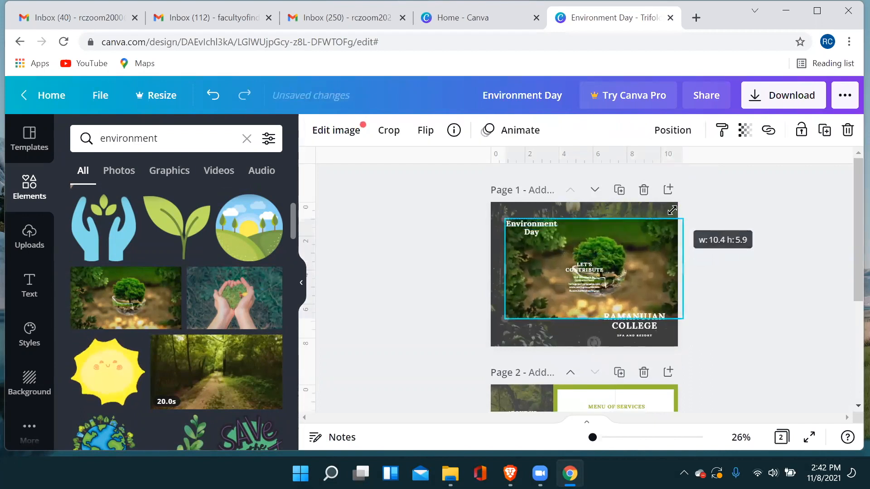
pyautogui.moveTo(504, 319)
pyautogui.mouseDown()
pyautogui.moveTo(500, 342)
pyautogui.moveTo(494, 328)
pyautogui.mouseUp()
pyautogui.click(727, 253)
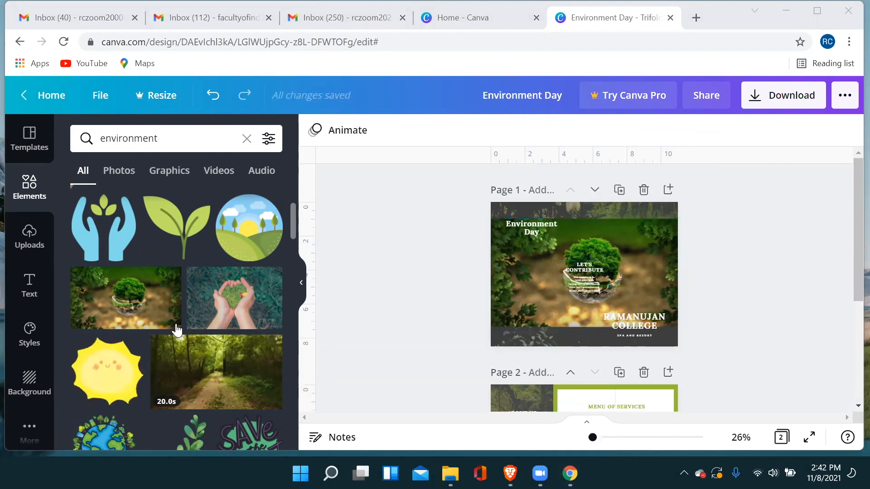
# Add the free green leafy branch graphic from the environment results to page 2.
pyautogui.scroll(-3, 177, 331)
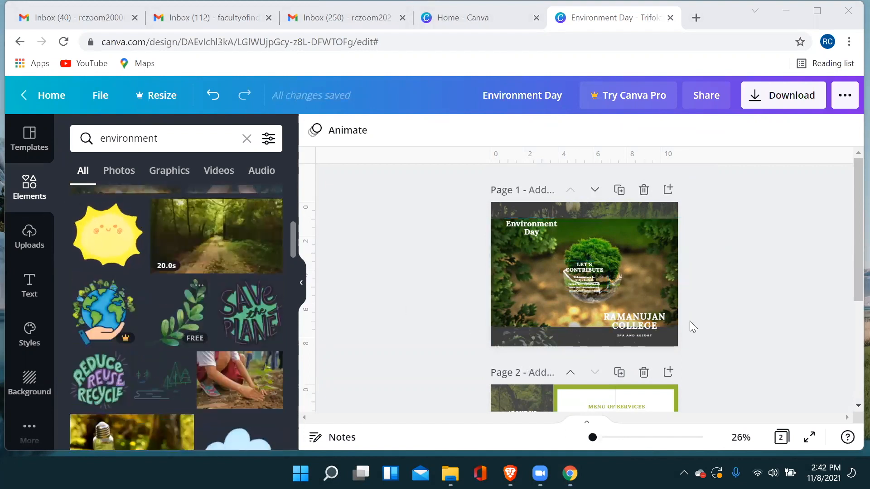
pyautogui.scroll(-5, 706, 324)
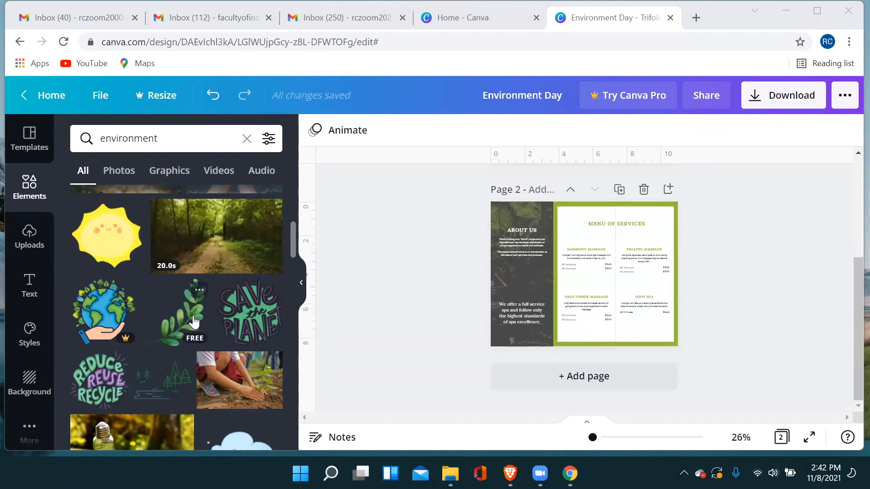
pyautogui.click(179, 333)
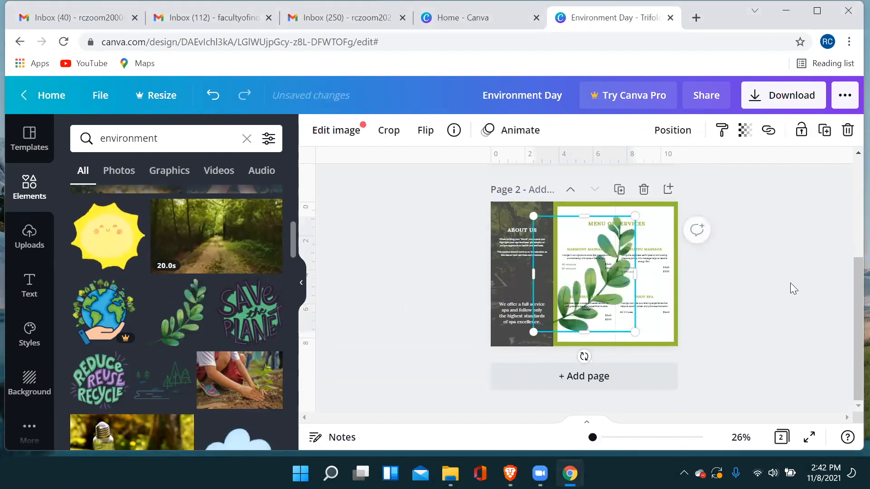
pyautogui.click(774, 262)
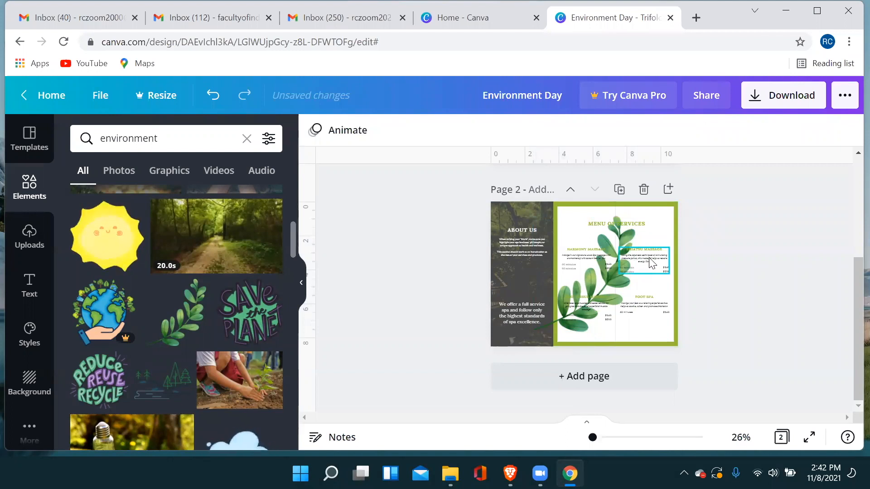
# Set the font size of the description under "HARMONY MASSAGE" on page 2 to 14.4.
pyautogui.click(587, 256)
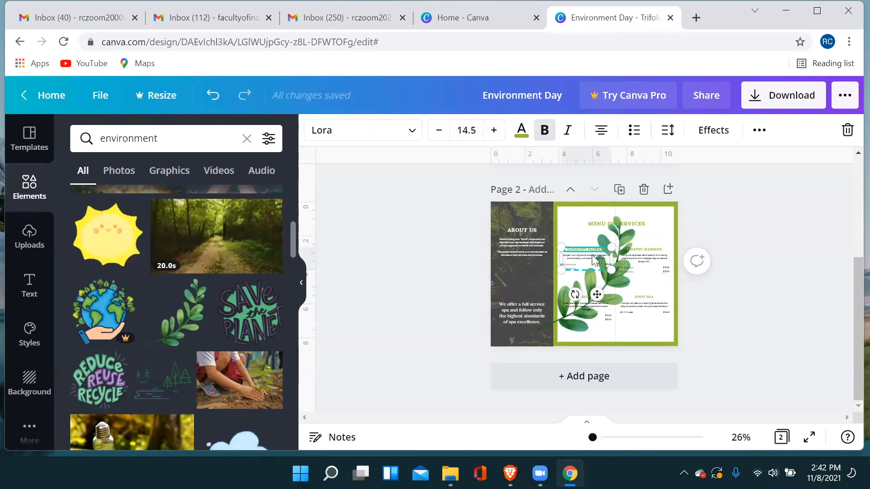
pyautogui.click(577, 257)
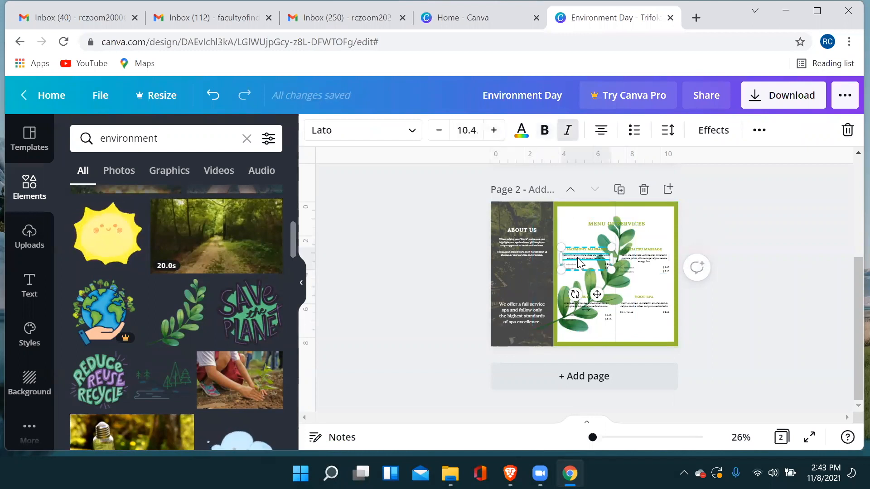
pyautogui.click(493, 132)
pyautogui.click(493, 133)
pyautogui.click(493, 132)
pyautogui.click(494, 132)
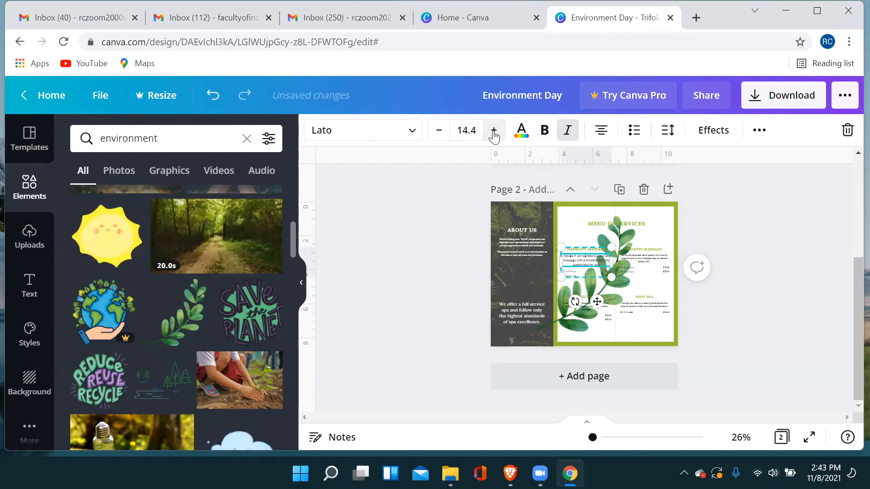
# Look through the text colours available for the "HARMONY MASSAGE" description without changing its colour.
pyautogui.click(523, 136)
pyautogui.scroll(-2, 213, 340)
pyautogui.scroll(-2, 204, 322)
pyautogui.scroll(5, 218, 295)
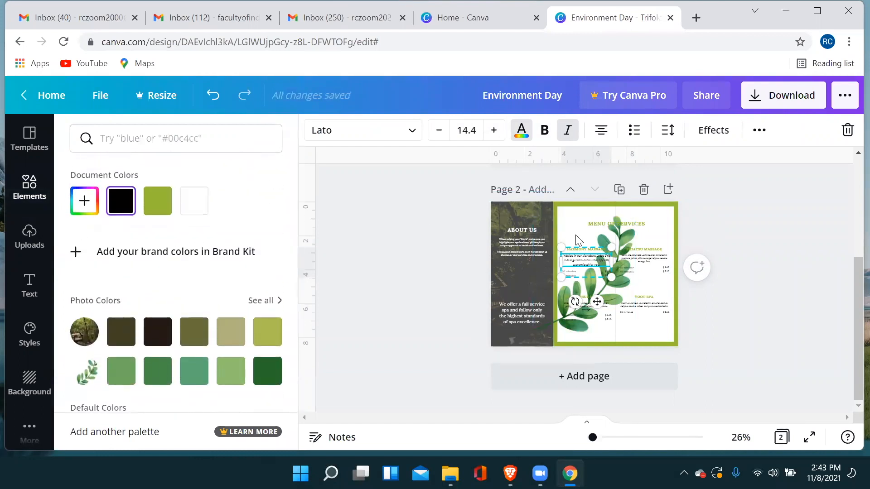
pyautogui.click(716, 227)
# Download all pages of the brochure as PDF Print and save the file as Environment Day on the Desktop.
pyautogui.scroll(4, 745, 304)
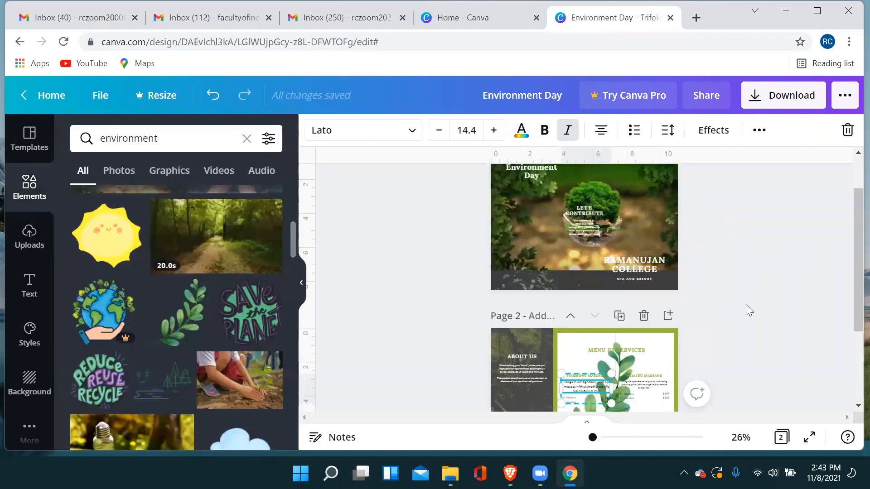
pyautogui.click(776, 96)
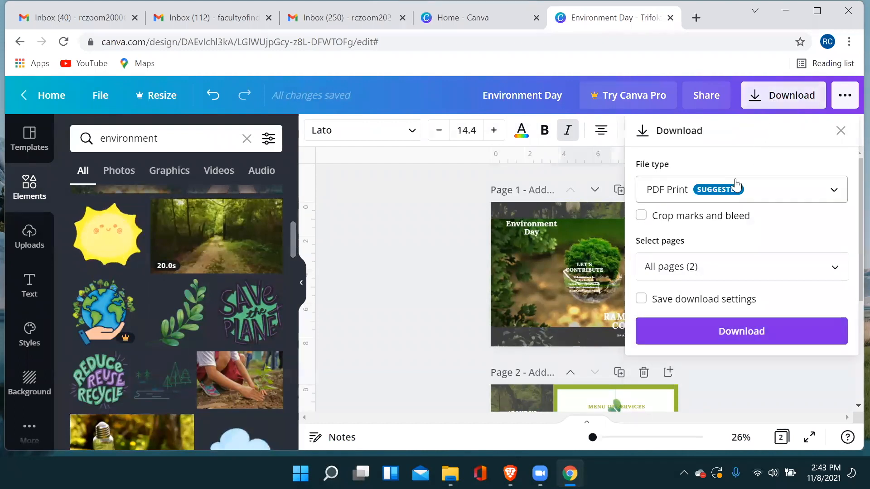
pyautogui.click(725, 333)
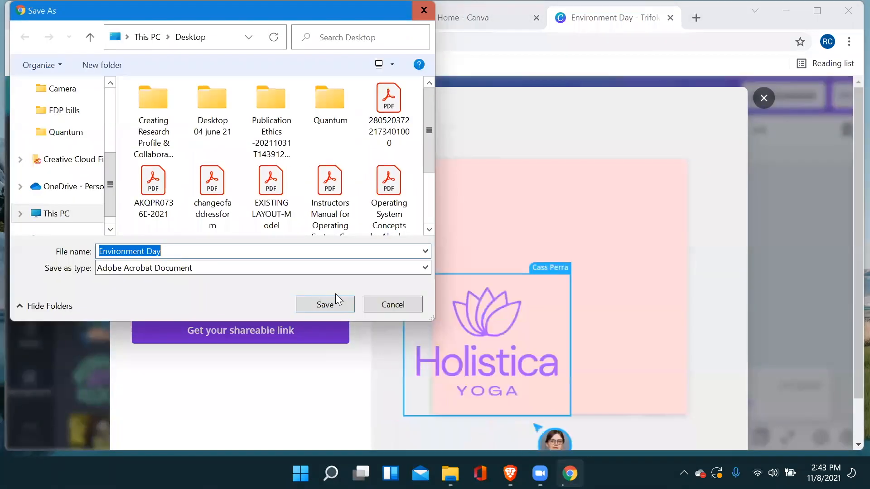
pyautogui.click(339, 303)
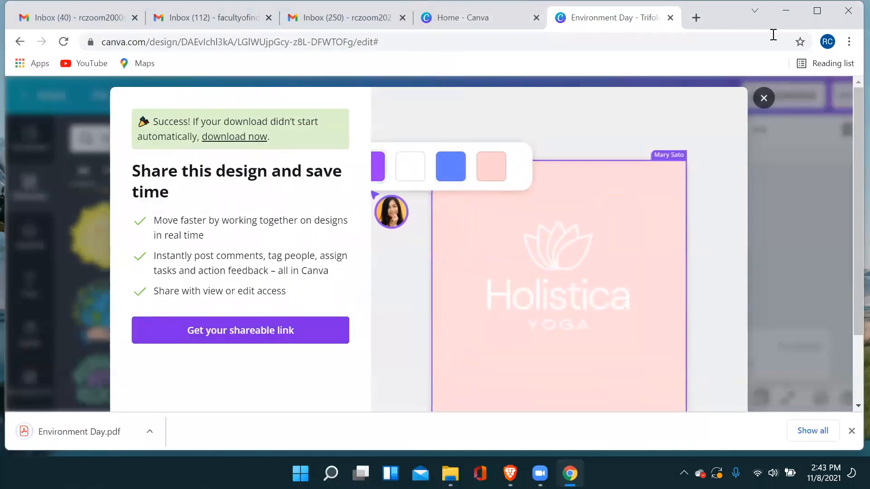
# Open the downloaded Environment Day PDF from the desktop in Adobe Acrobat Reader and maximize its window.
pyautogui.click(788, 12)
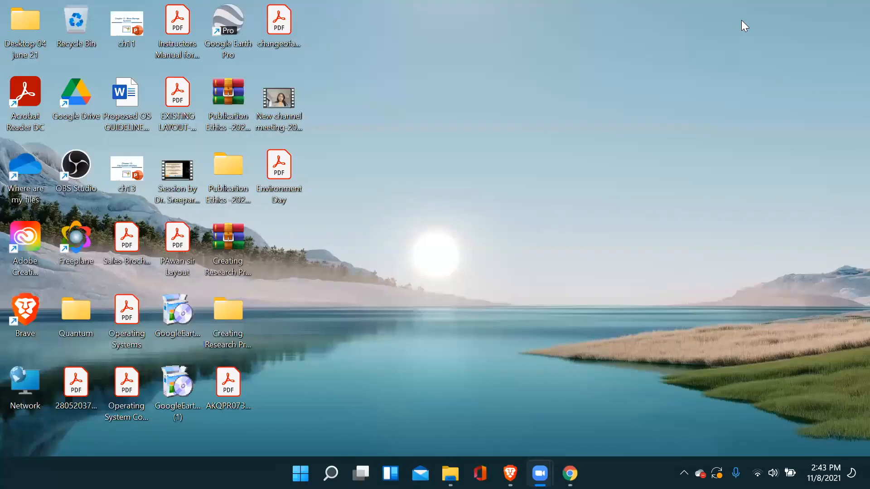
pyautogui.click(278, 192)
pyautogui.doubleClick(282, 191)
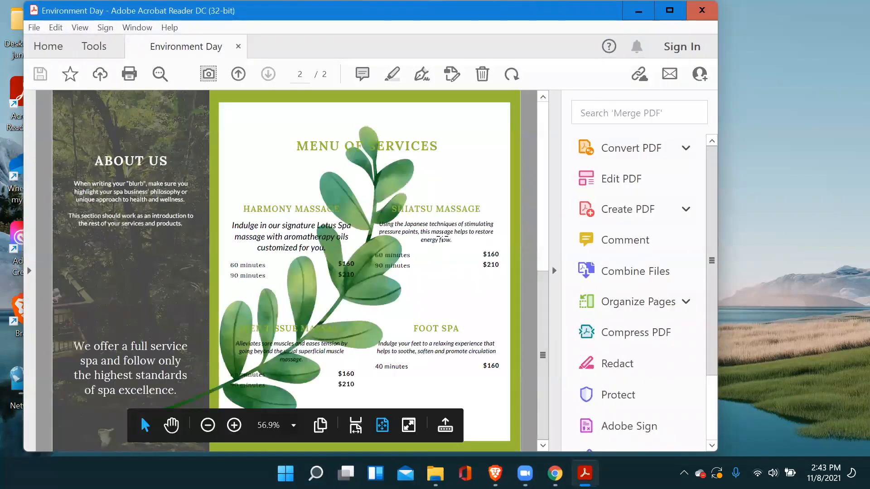
pyautogui.scroll(1, 443, 235)
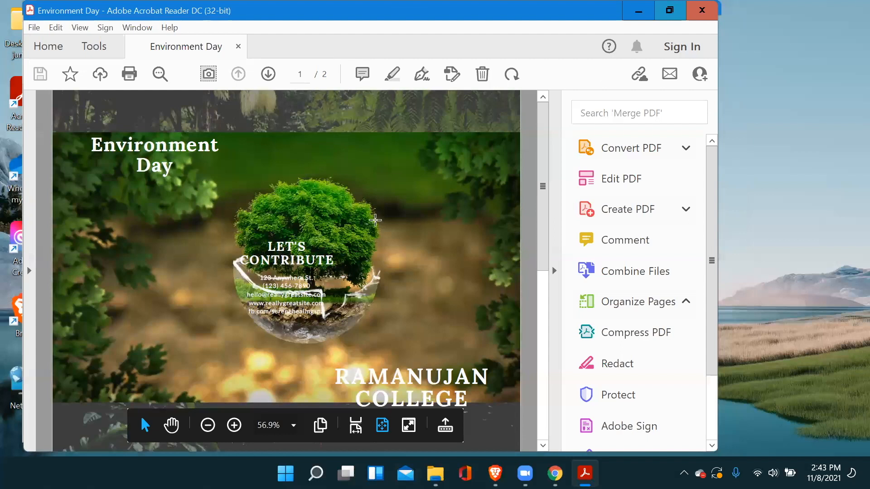
pyautogui.click(670, 11)
# Review both pages of the exported Environment Day PDF and close the reader.
pyautogui.scroll(-1, 602, 291)
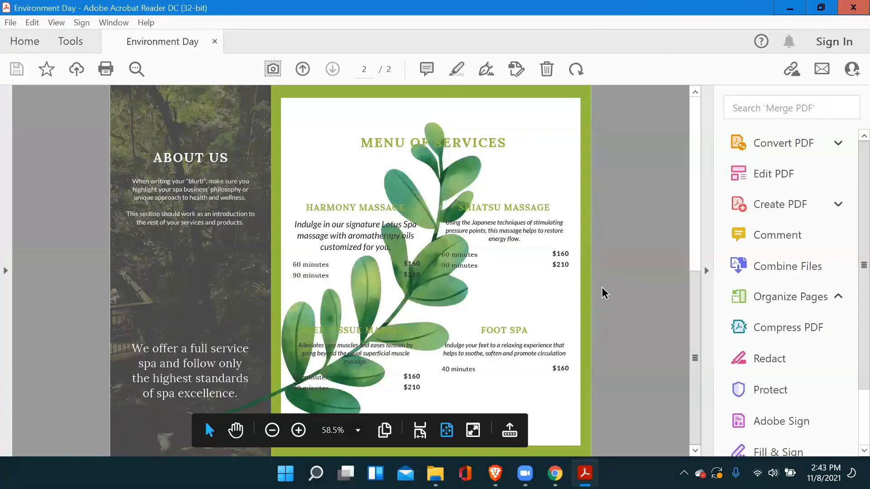
pyautogui.scroll(1, 603, 292)
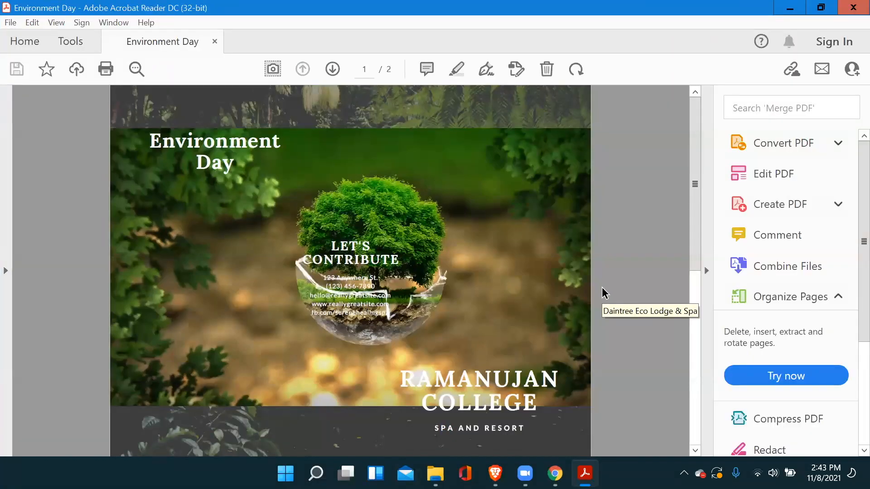
pyautogui.scroll(-1, 604, 292)
pyautogui.scroll(1, 604, 293)
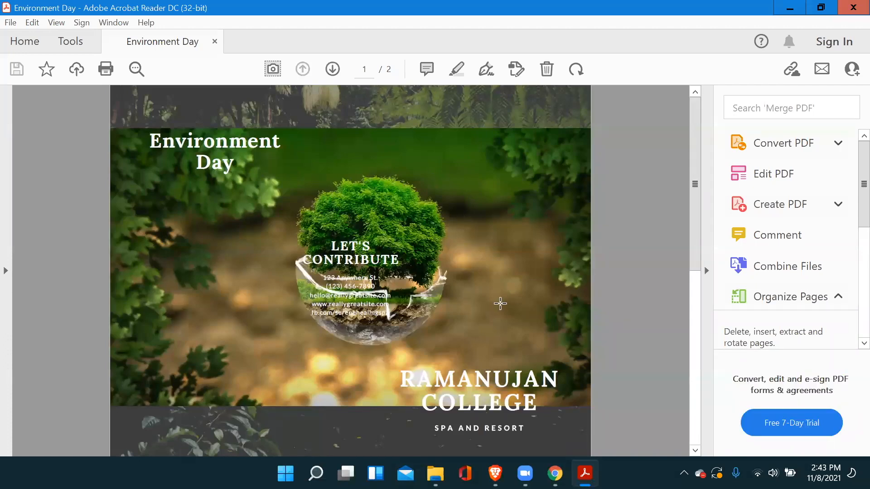
pyautogui.scroll(-1, 531, 303)
pyautogui.scroll(1, 530, 274)
pyautogui.scroll(-1, 543, 276)
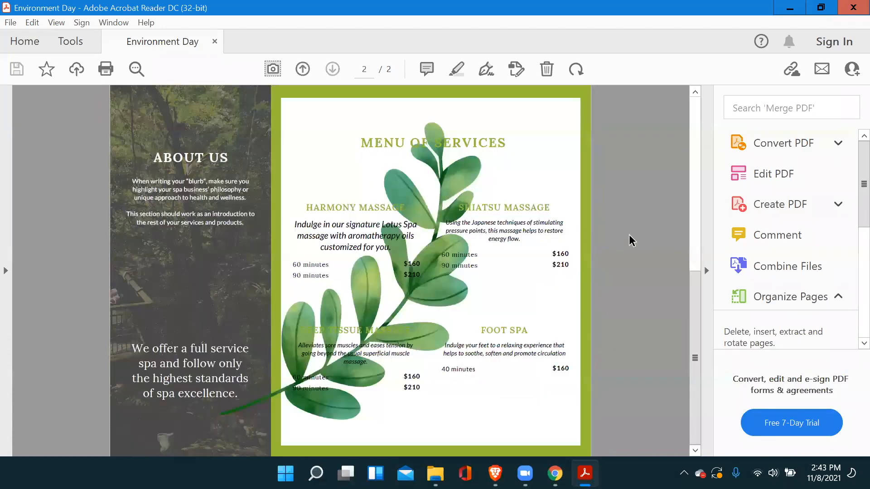
pyautogui.click(852, 8)
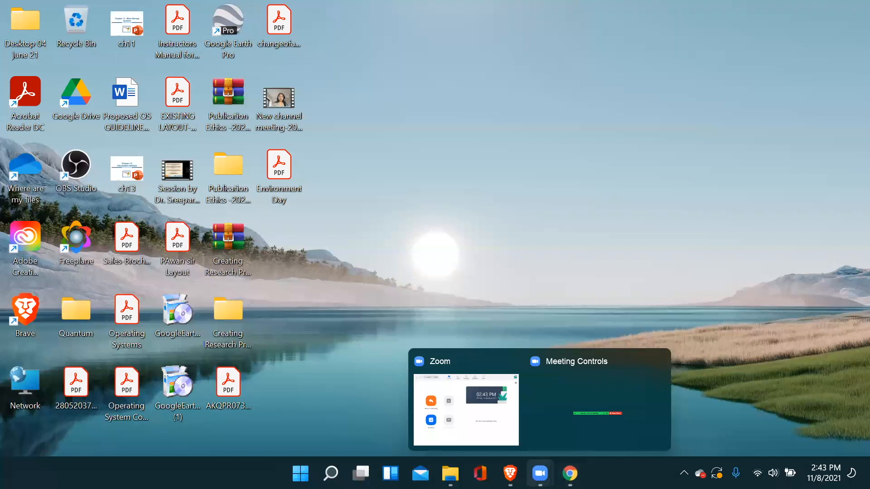
pyautogui.click(541, 395)
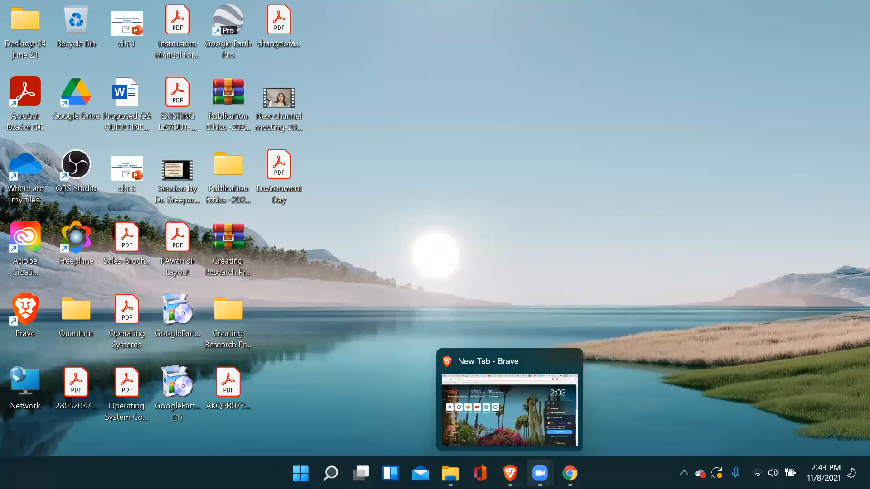
pyautogui.moveTo(540, 474)
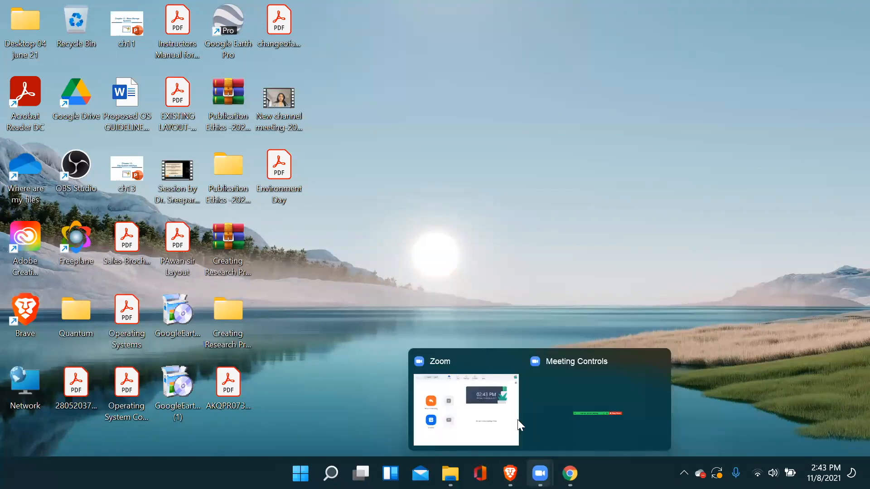
pyautogui.click(573, 368)
pyautogui.moveTo(541, 474)
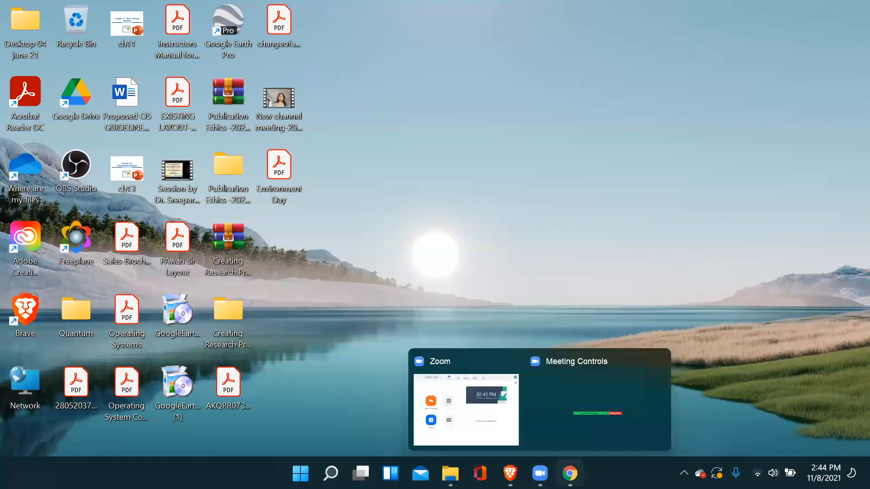
# Switch back to the Environment Day brochure in Canva and look at page 2.
pyautogui.click(570, 473)
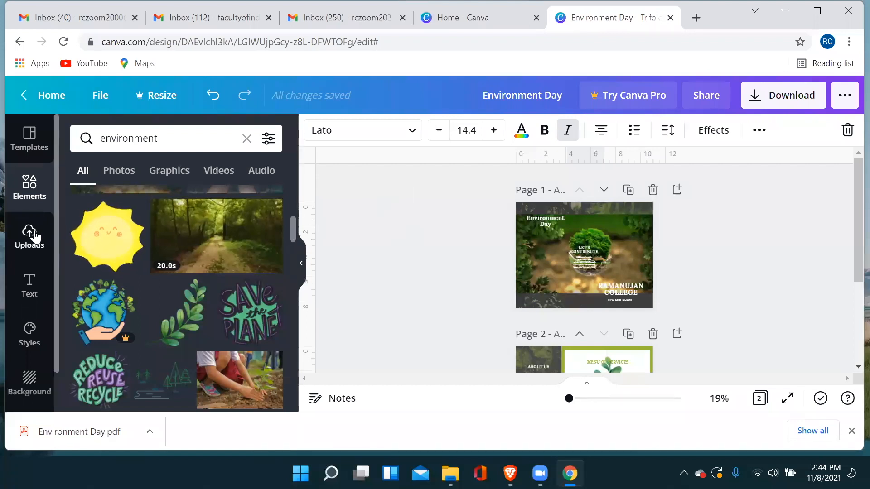
pyautogui.scroll(-3, 624, 278)
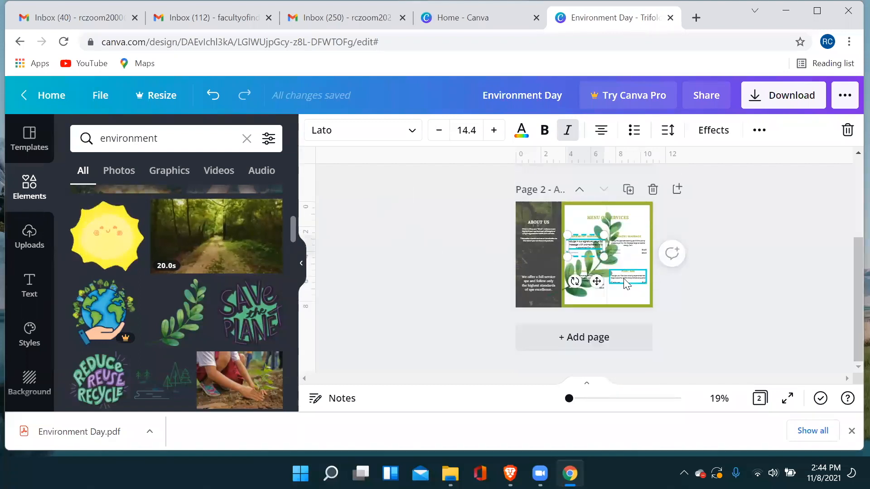
# Review both brochure pages along with the available text styles and the environment element results.
pyautogui.click(29, 286)
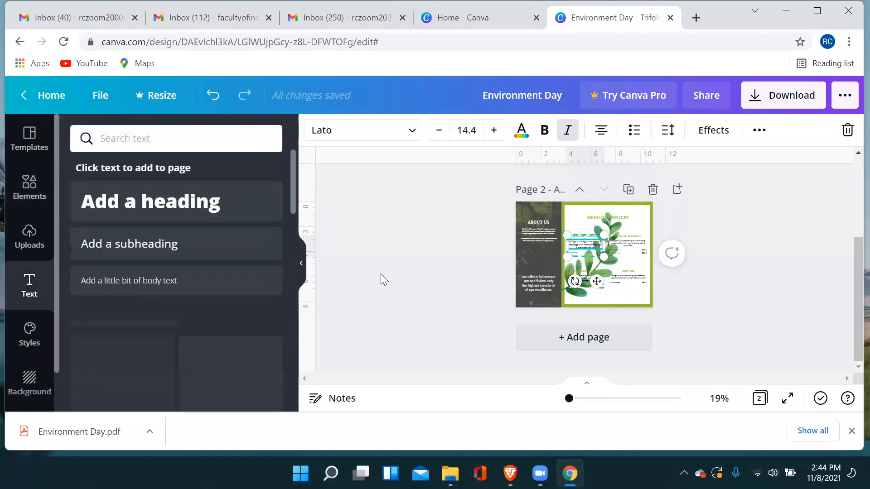
pyautogui.scroll(3, 657, 266)
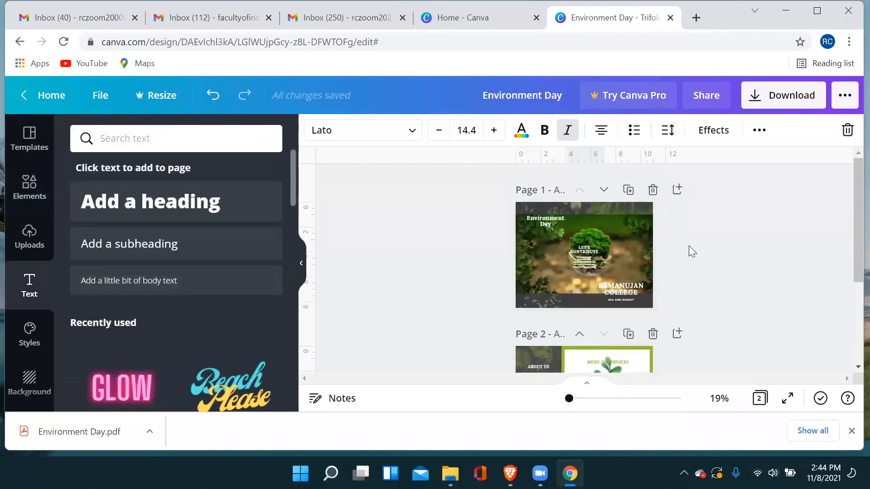
pyautogui.scroll(-3, 672, 253)
pyautogui.scroll(3, 672, 254)
pyautogui.click(29, 184)
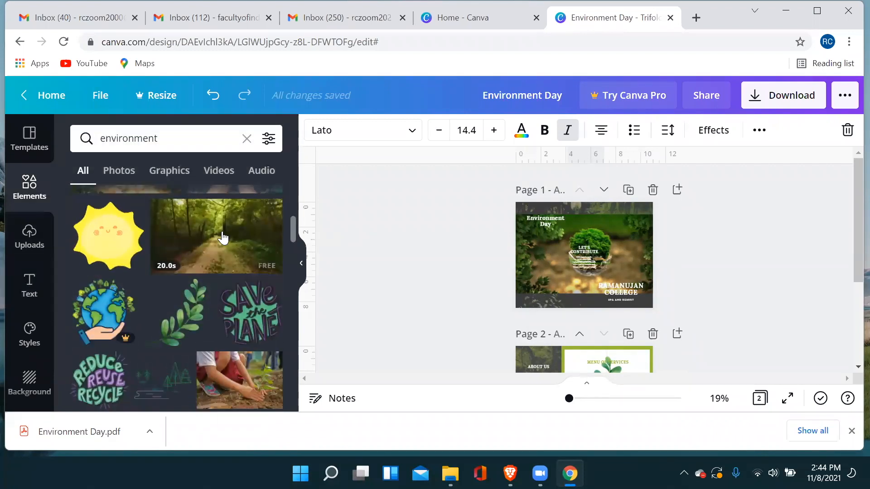
pyautogui.scroll(-3, 683, 259)
pyautogui.scroll(3, 664, 283)
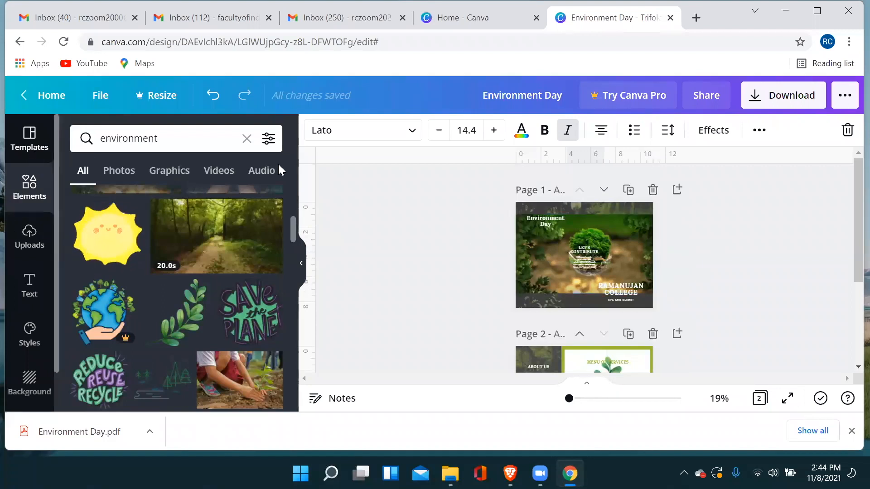
pyautogui.click(802, 211)
pyautogui.scroll(-3, 654, 244)
pyautogui.scroll(3, 634, 245)
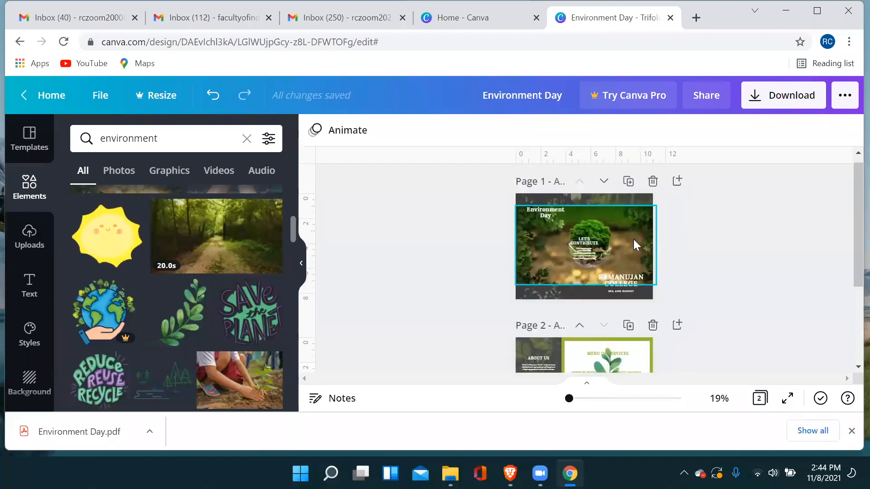
pyautogui.scroll(-3, 634, 240)
pyautogui.scroll(2, 634, 241)
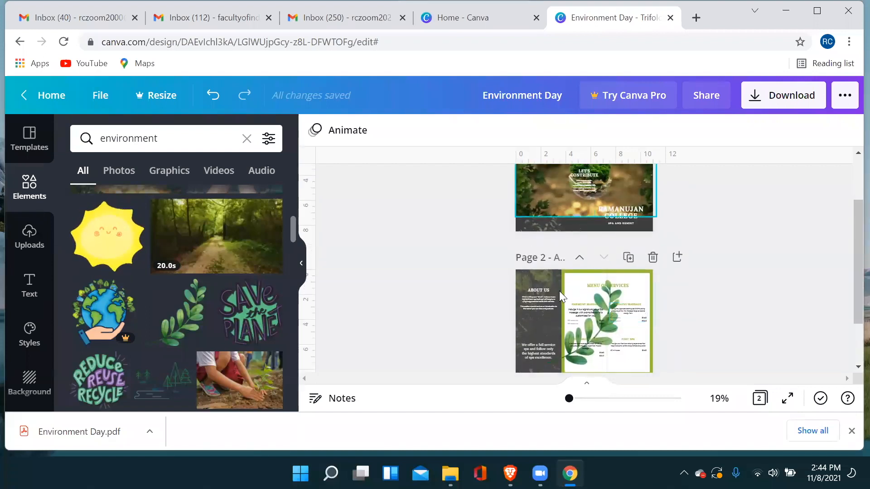
pyautogui.scroll(2, 700, 234)
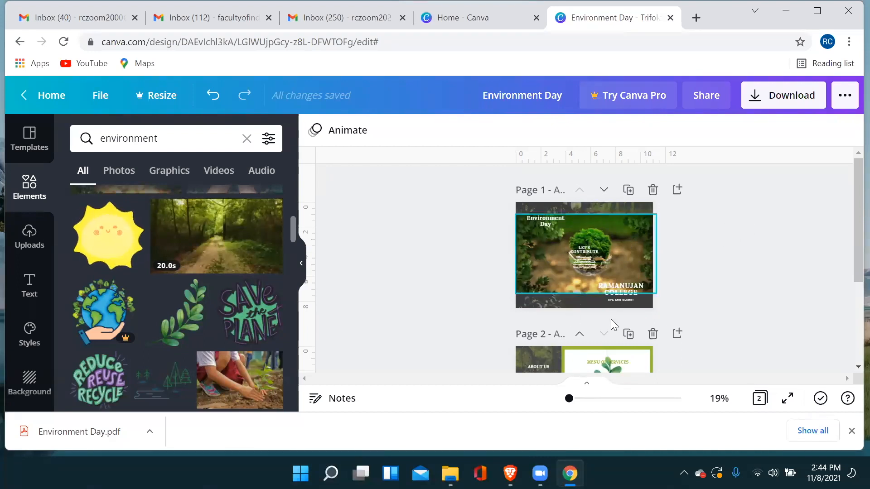
# Look through the template, element, upload, text and style options available for the brochure.
pyautogui.click(28, 149)
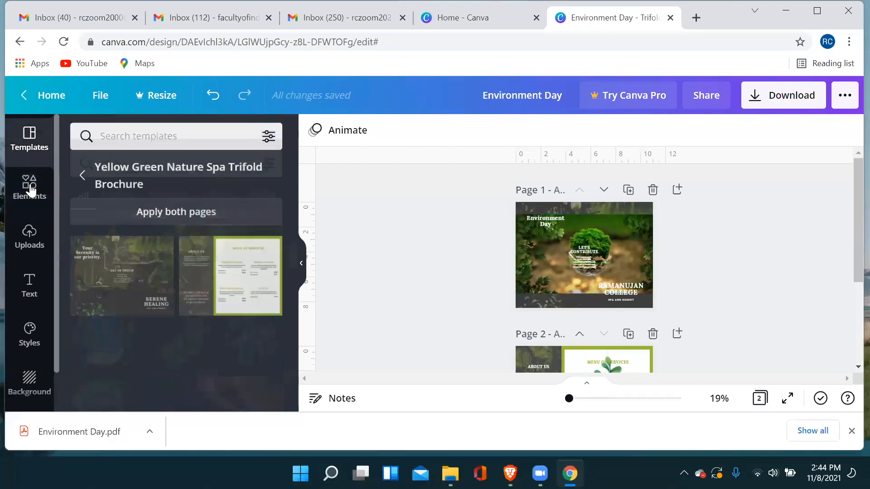
pyautogui.click(29, 184)
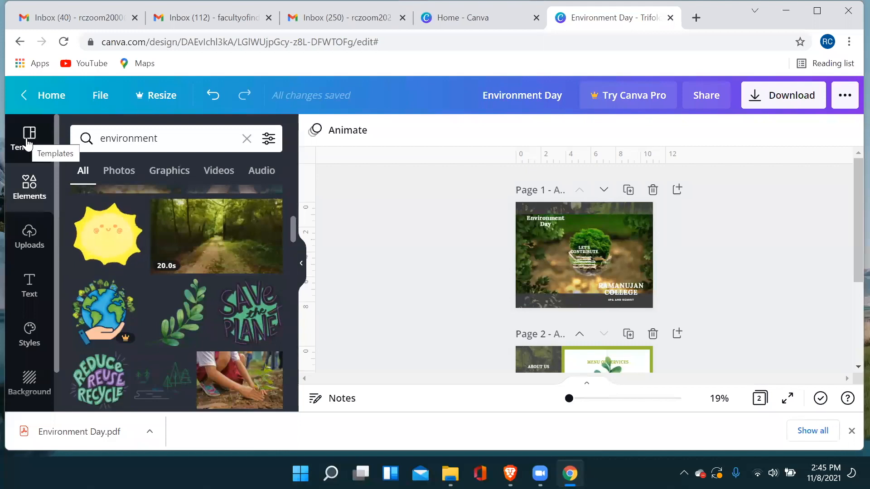
pyautogui.click(28, 143)
pyautogui.click(31, 186)
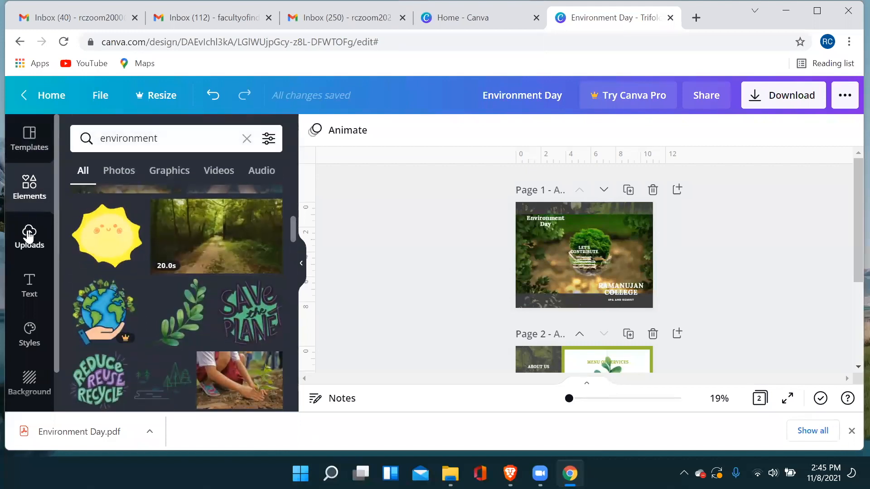
pyautogui.click(29, 235)
pyautogui.click(29, 287)
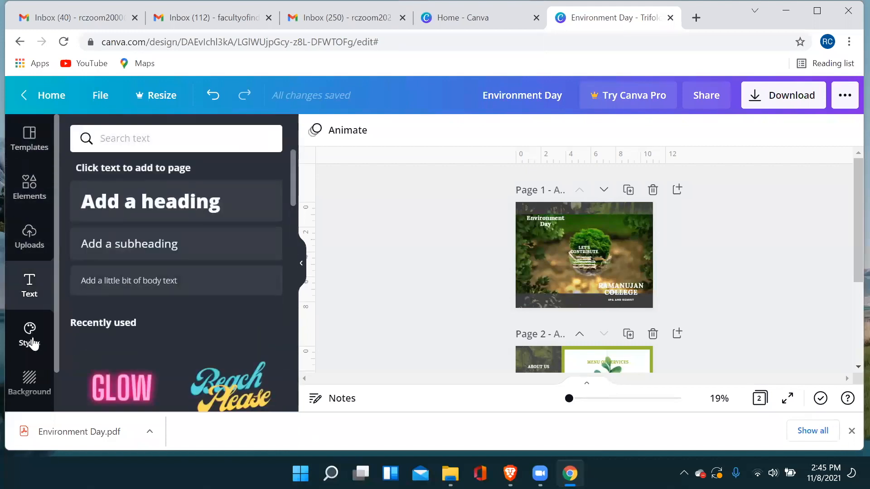
pyautogui.click(30, 333)
# Replace the background of brochure page 1 with the green palm-leaf image.
pyautogui.click(29, 383)
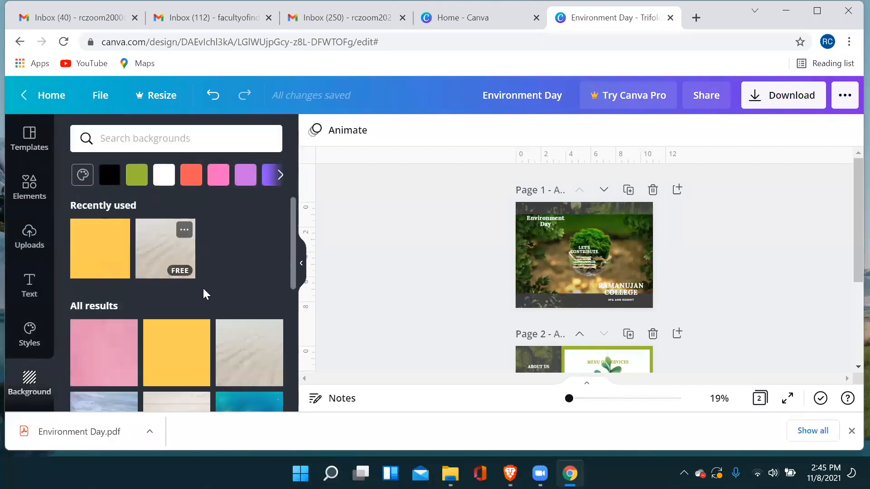
pyautogui.click(235, 357)
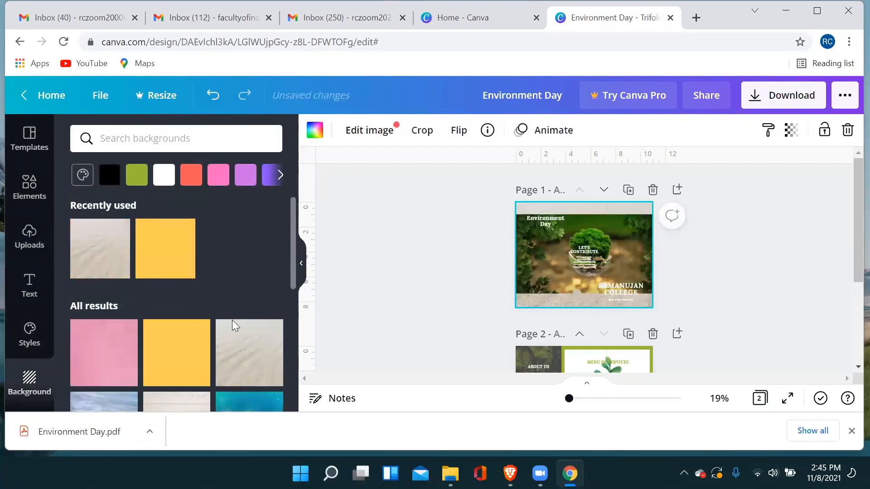
pyautogui.scroll(-1, 116, 361)
pyautogui.scroll(-2, 116, 361)
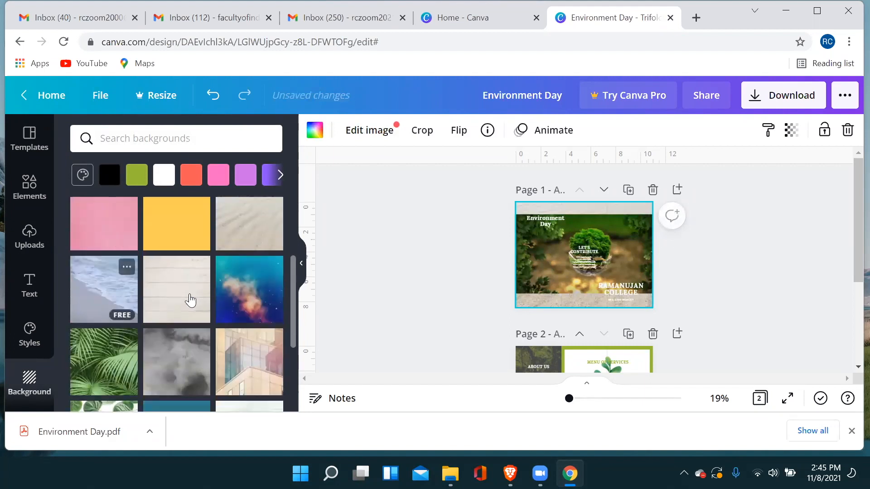
pyautogui.click(124, 358)
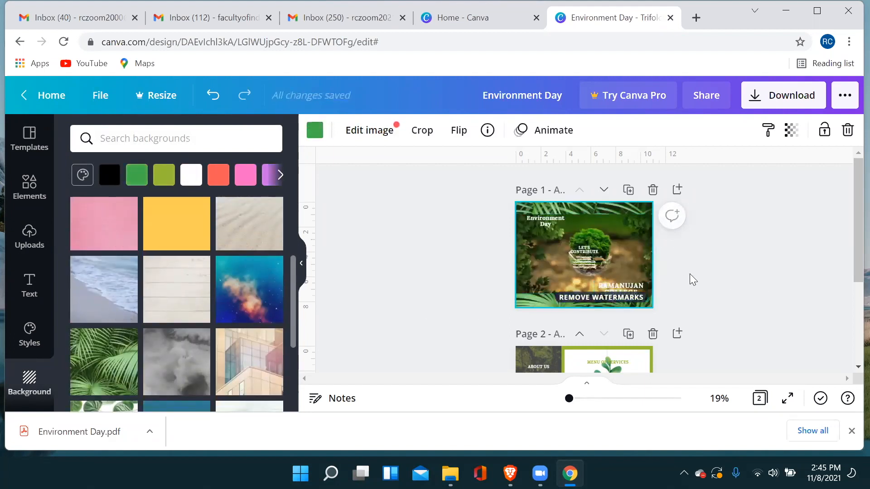
pyautogui.scroll(-1, 715, 273)
pyautogui.scroll(1, 719, 271)
# Return to the Canva home page, dismiss the experience survey and show the video design types.
pyautogui.click(28, 98)
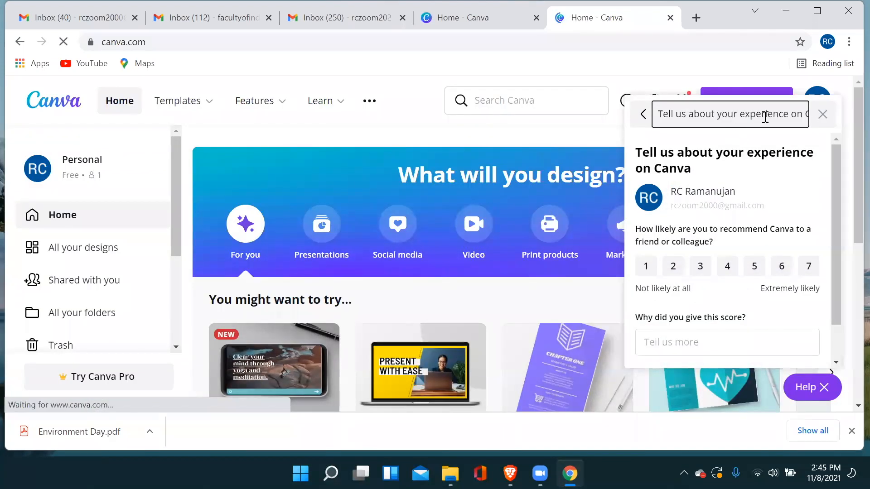
pyautogui.click(821, 117)
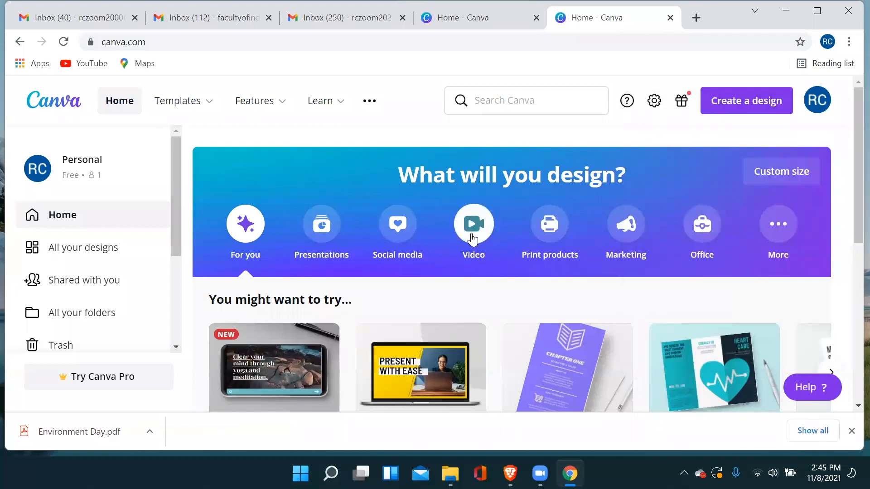
pyautogui.click(494, 225)
pyautogui.scroll(-5, 494, 226)
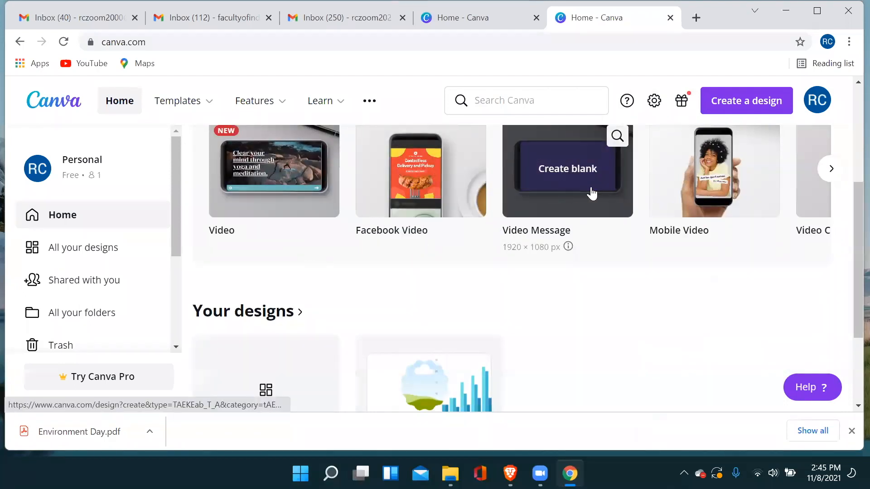
# Browse the video design types through to Pinterest Video Pin and return to the start of the row.
pyautogui.click(825, 180)
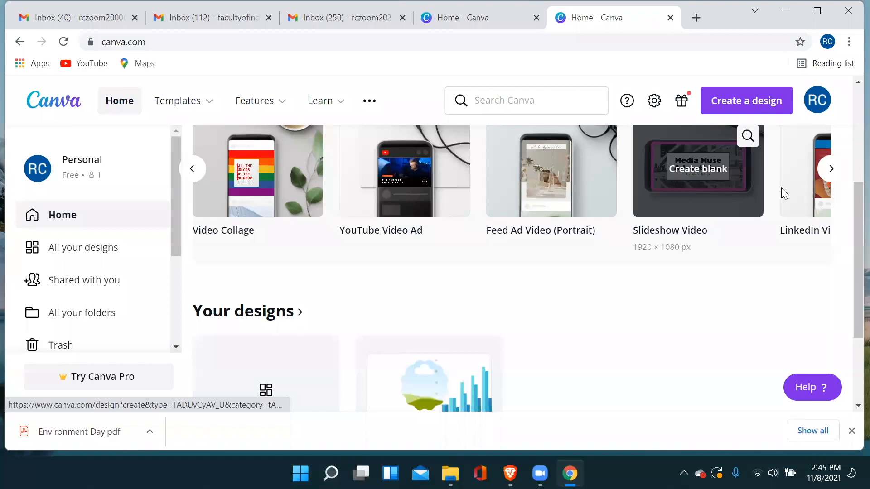
pyautogui.click(830, 171)
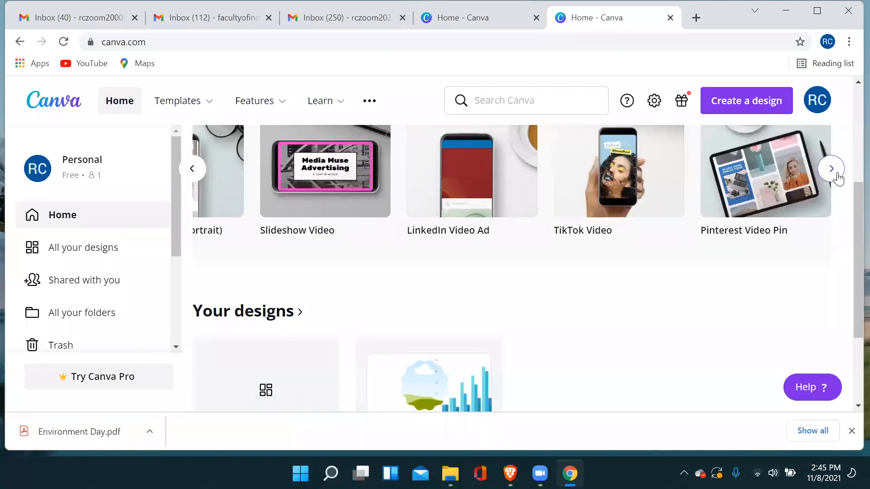
pyautogui.click(190, 176)
pyautogui.click(191, 176)
pyautogui.click(191, 176)
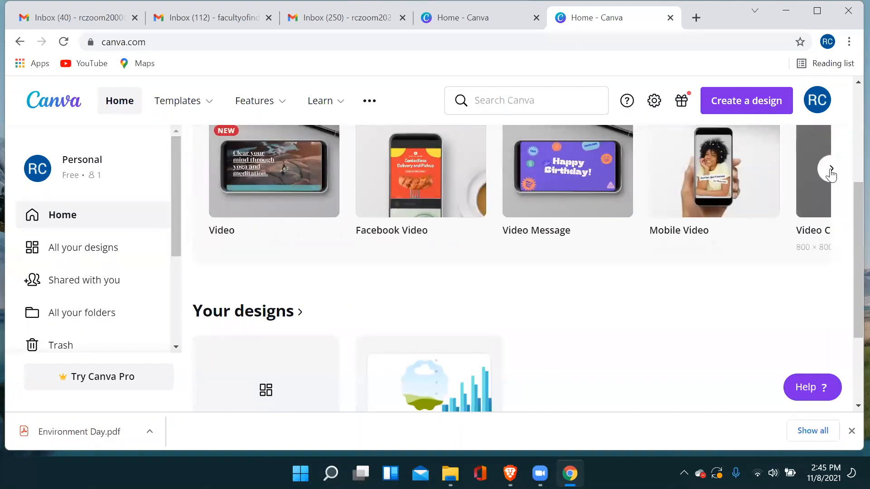
# Create a blank Video Message design and dismiss the invitation pane.
pyautogui.moveTo(563, 188)
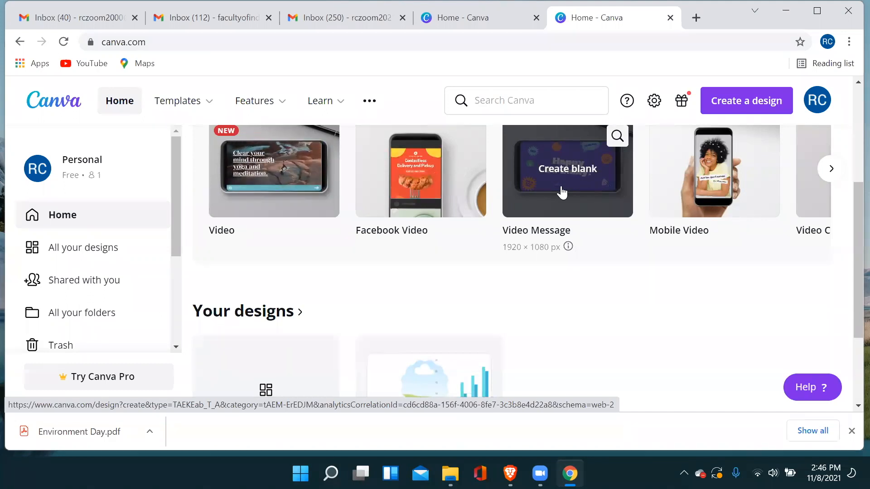
pyautogui.click(562, 192)
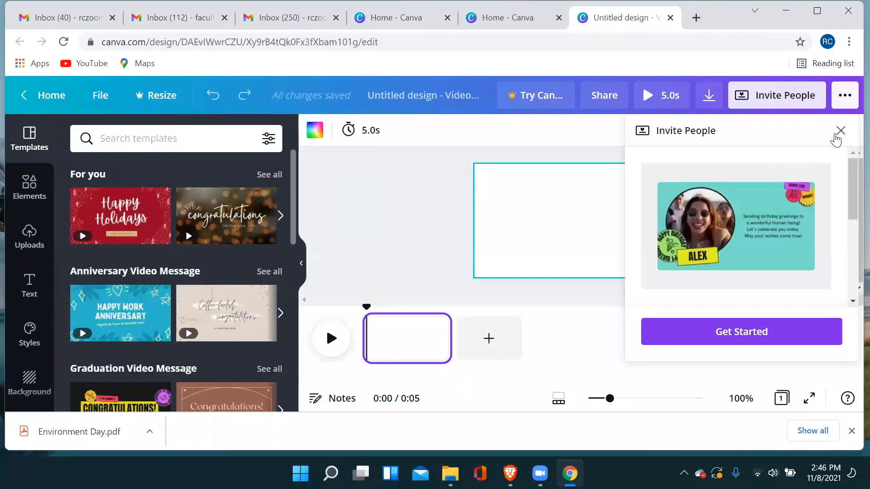
pyautogui.click(841, 132)
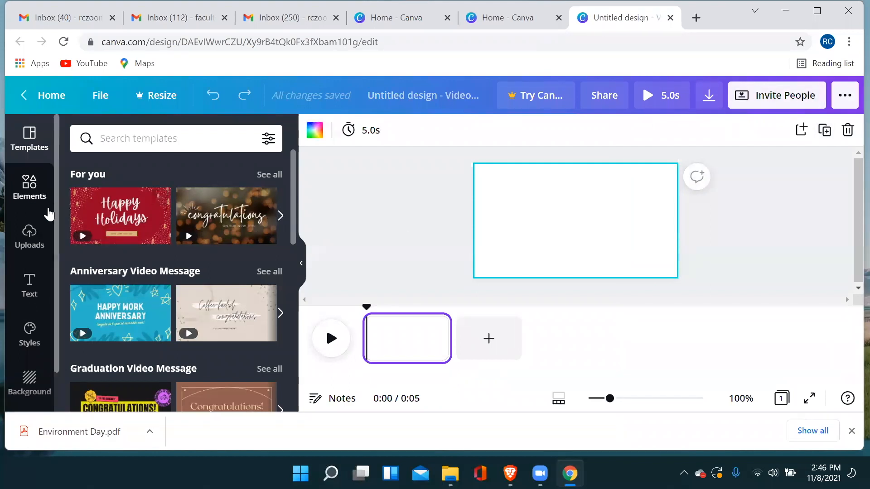
# Apply the Happy Birthday page of the Yellow Pink and Teal Illustrated Share The Love Birthday Video Message template and extend its duration to 8.3 s.
pyautogui.scroll(-6, 127, 268)
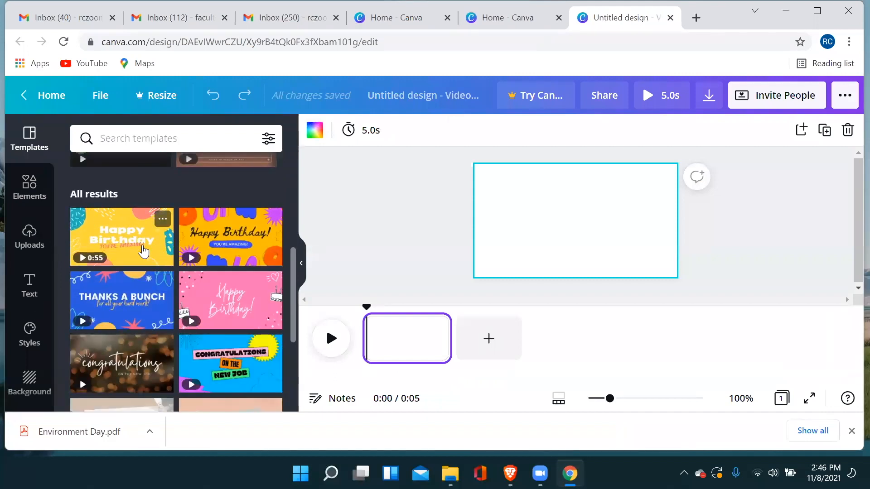
pyautogui.click(139, 248)
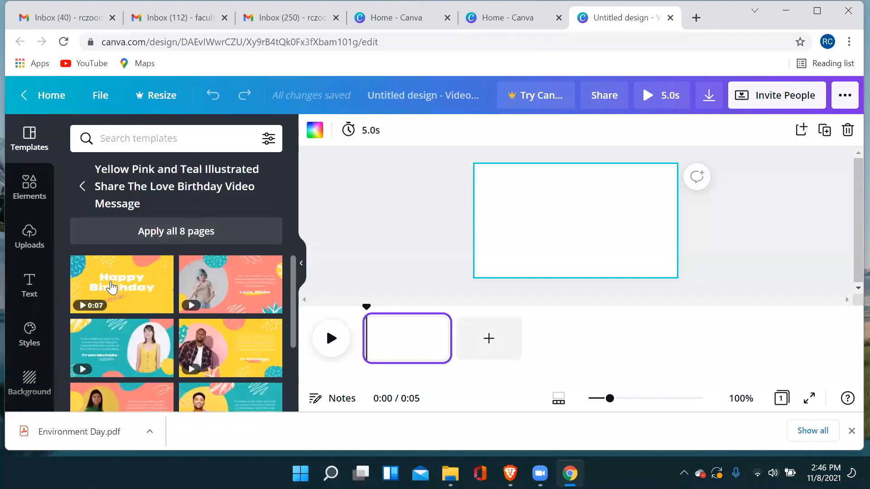
pyautogui.click(99, 286)
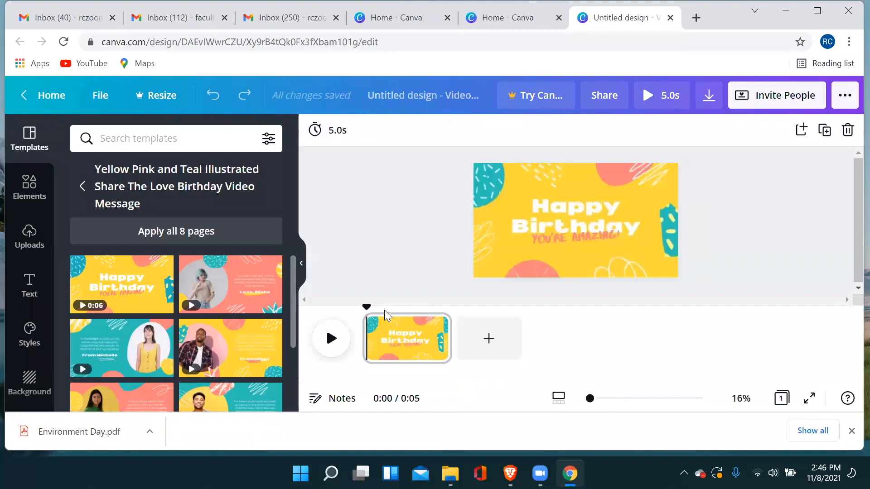
pyautogui.moveTo(447, 339); pyautogui.dragTo(505, 339)
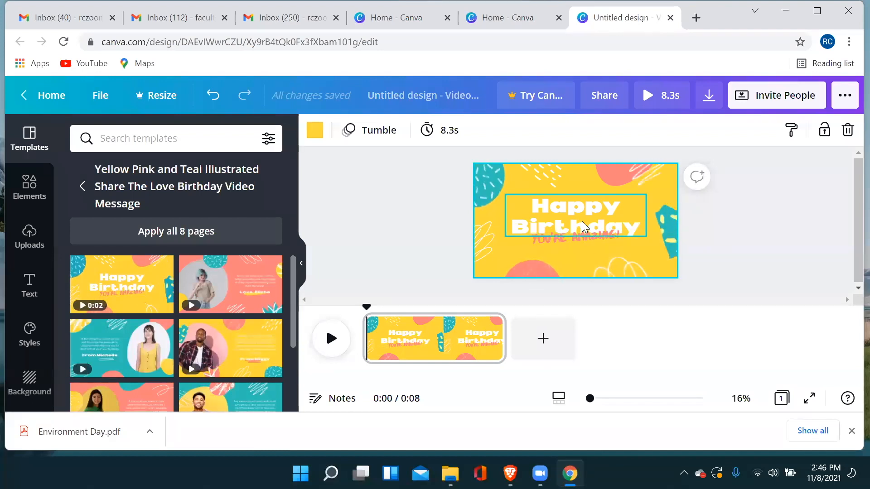
# Add the recipient's name and "Sir" on two new lines below the Happy Birthday heading.
pyautogui.click(632, 229)
pyautogui.click(634, 228)
pyautogui.click(644, 228)
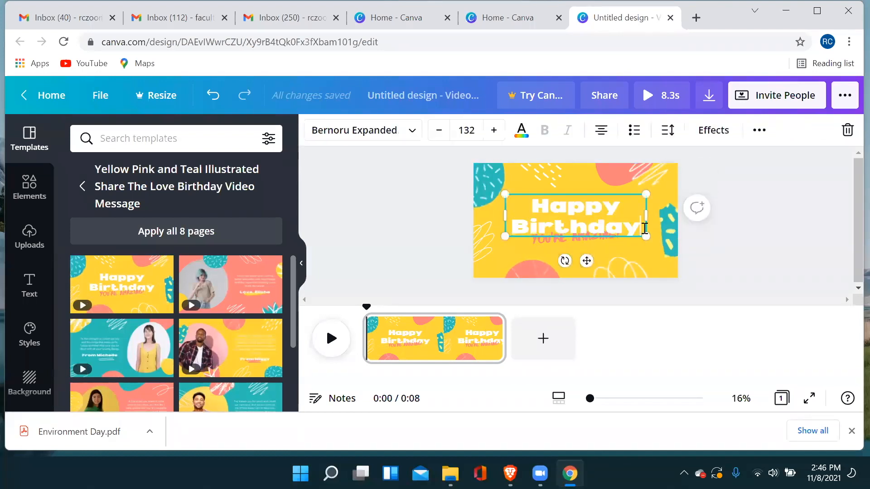
pyautogui.press('Return')
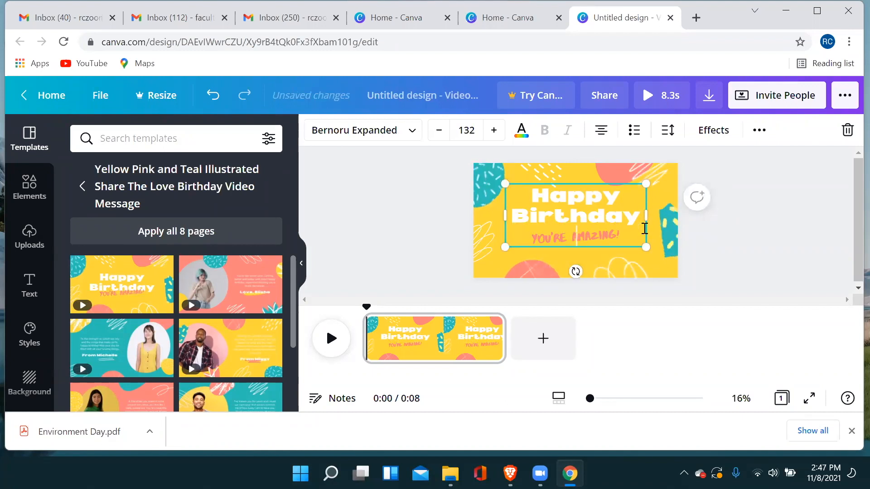
pyautogui.write('Samanta')
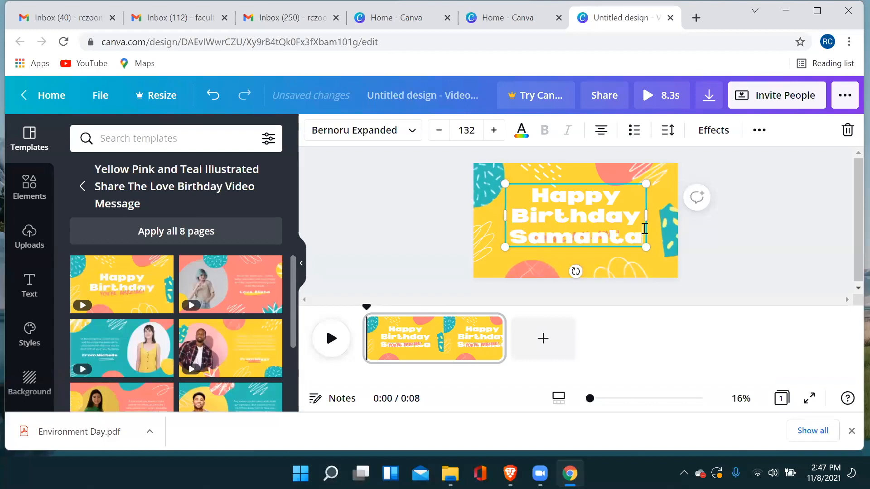
pyautogui.press('Return')
pyautogui.write('Sir')
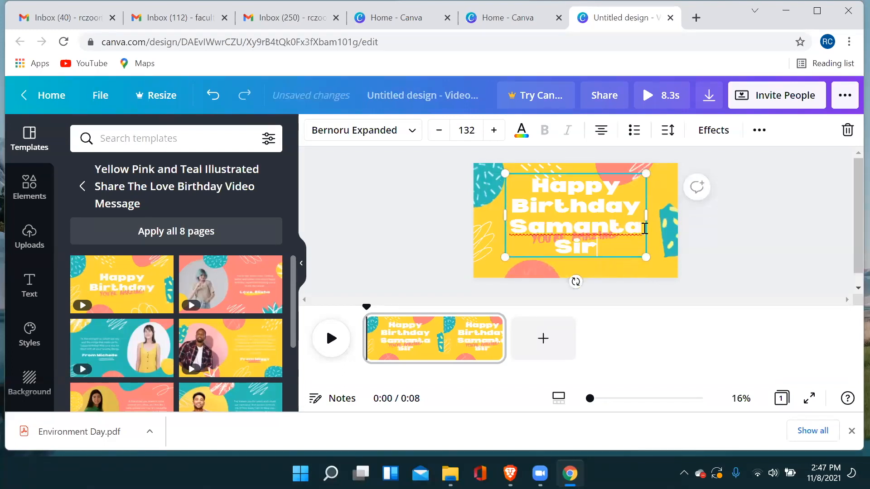
pyautogui.click(730, 237)
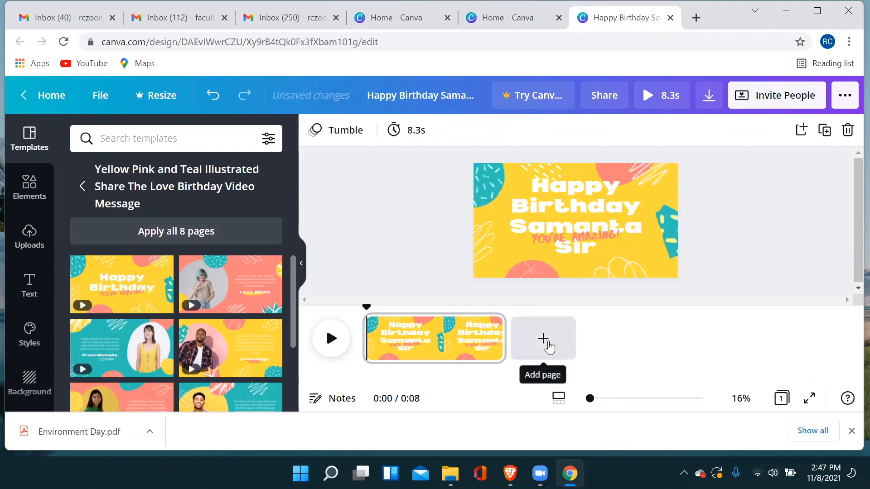
# Add a second page and open the recording studio in the uploaded videos area, selecting the camera frame.
pyautogui.click(548, 348)
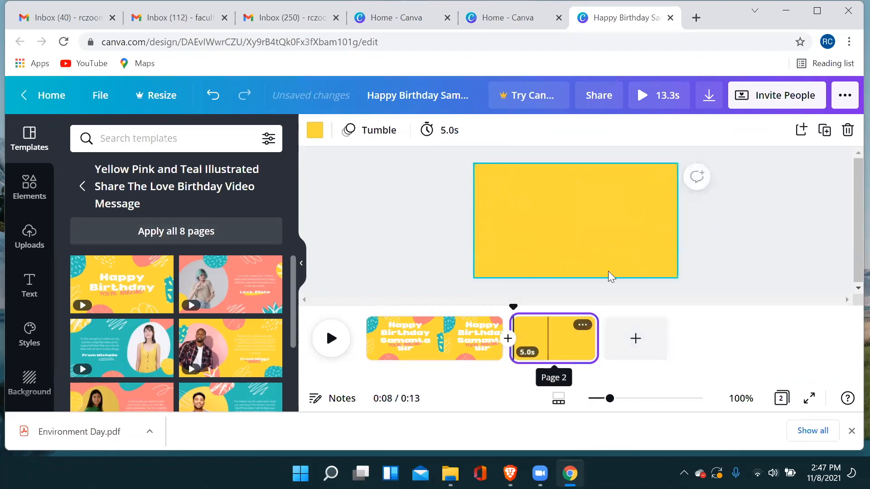
pyautogui.scroll(-3, 264, 289)
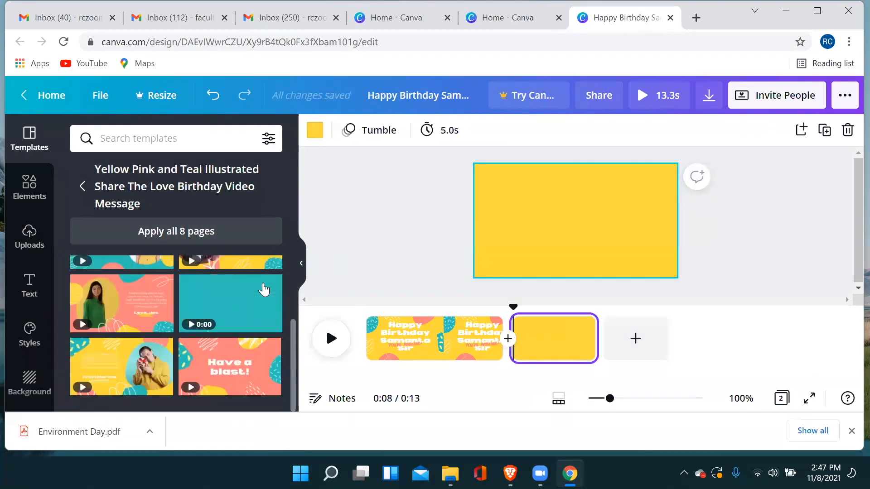
pyautogui.scroll(3, 240, 291)
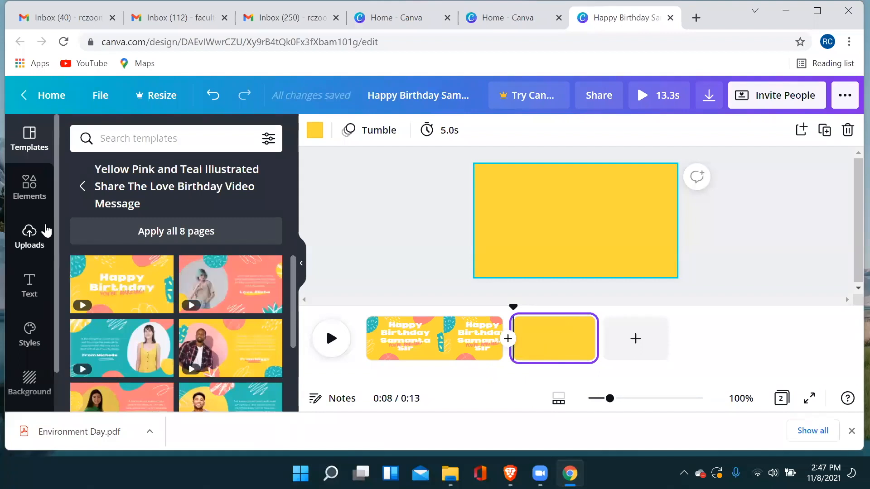
pyautogui.click(30, 235)
pyautogui.click(193, 211)
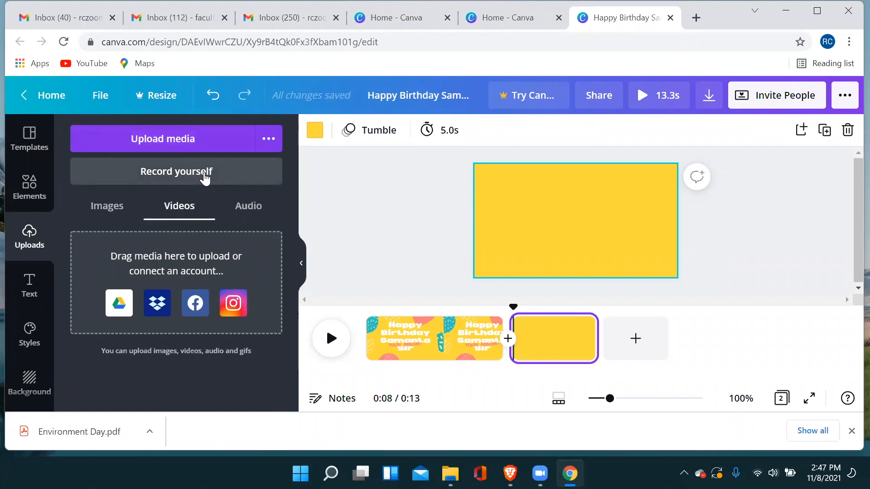
pyautogui.click(205, 178)
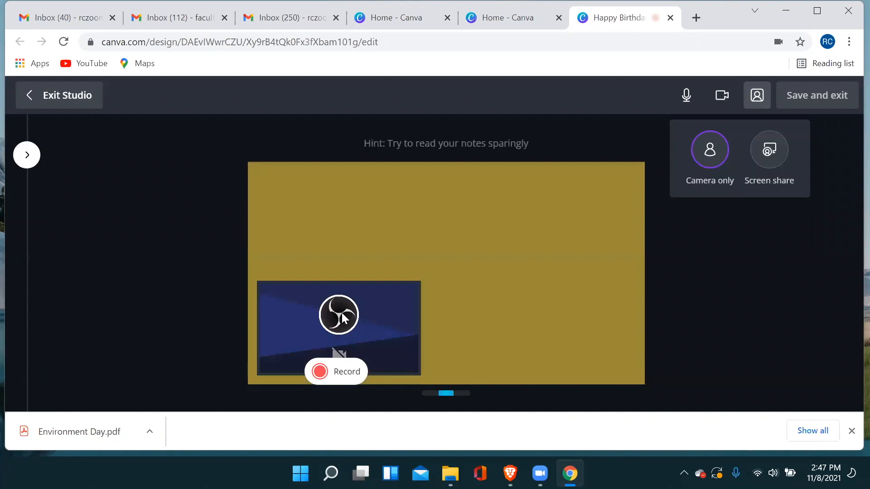
pyautogui.click(341, 323)
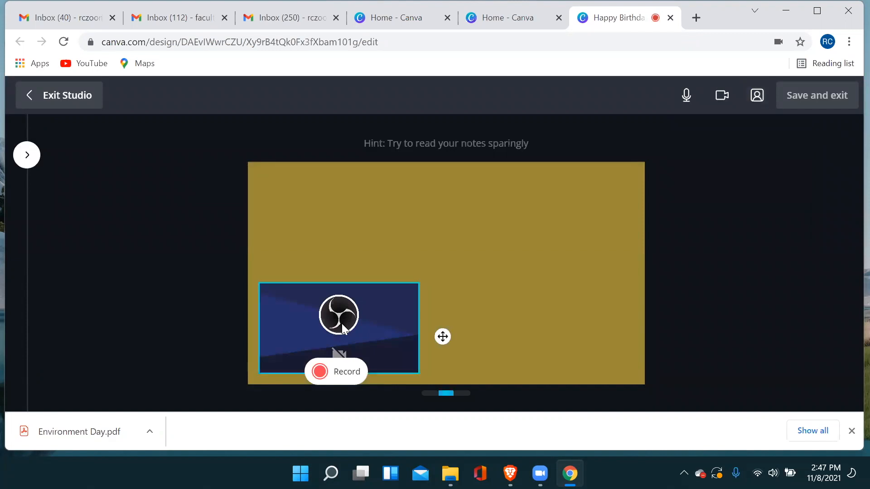
# Choose the Integrated Camera in Chrome's camera site settings and return to the recording studio.
pyautogui.click(779, 43)
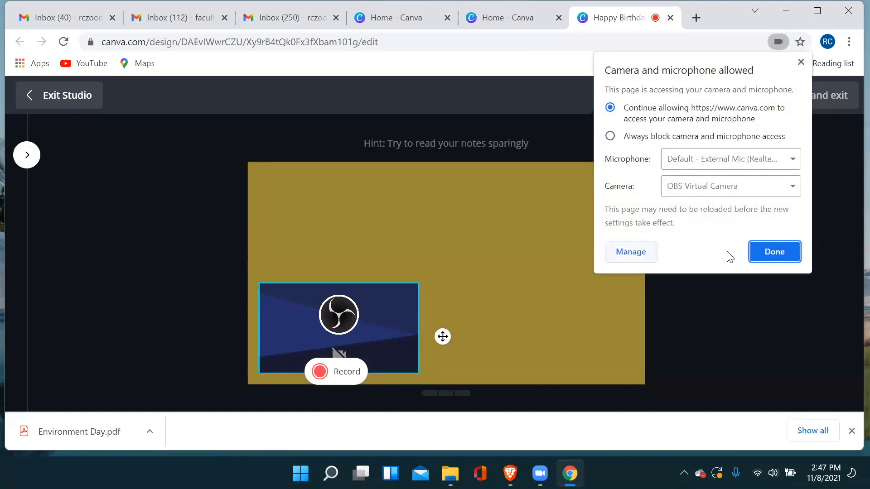
pyautogui.click(635, 257)
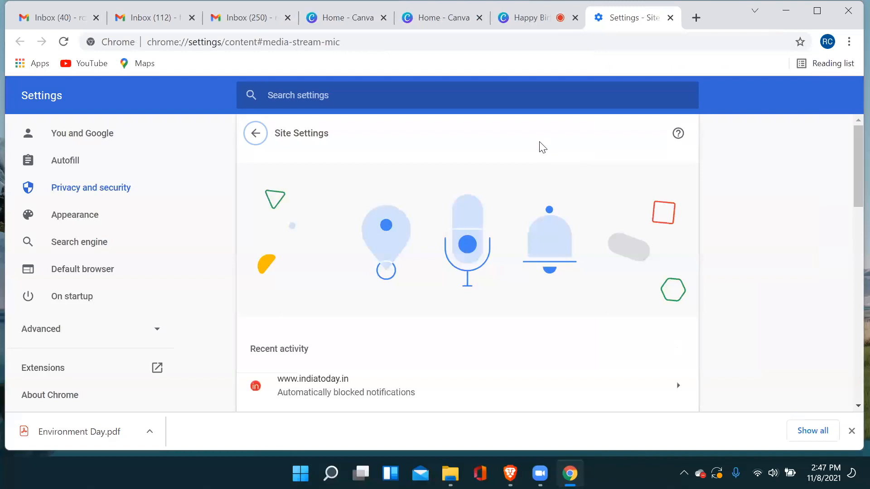
pyautogui.scroll(-9, 453, 217)
pyautogui.scroll(8, 445, 224)
pyautogui.scroll(-8, 435, 209)
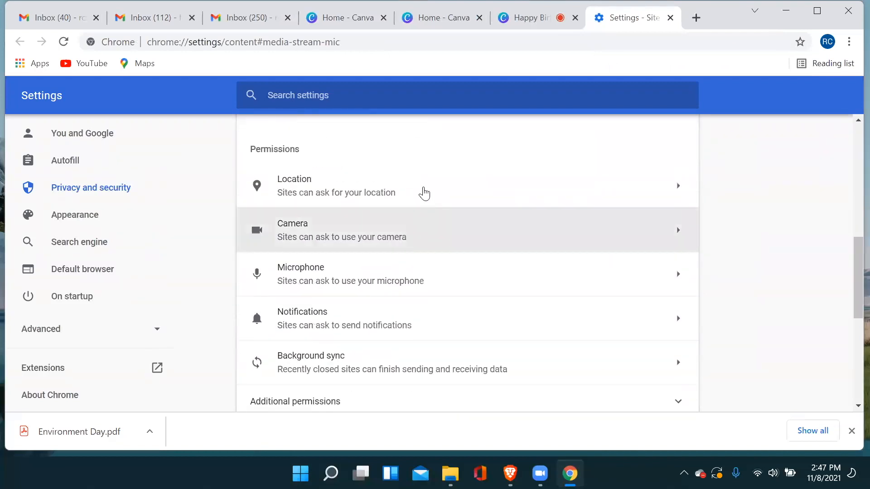
pyautogui.click(438, 235)
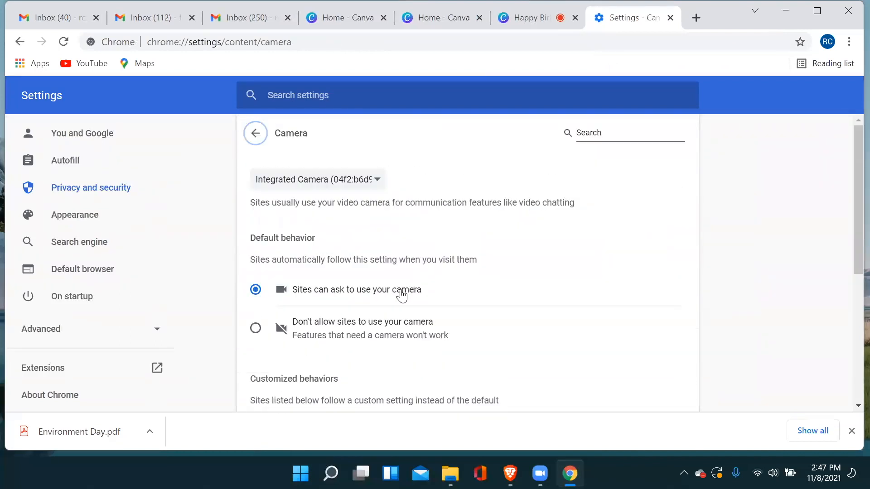
pyautogui.click(369, 181)
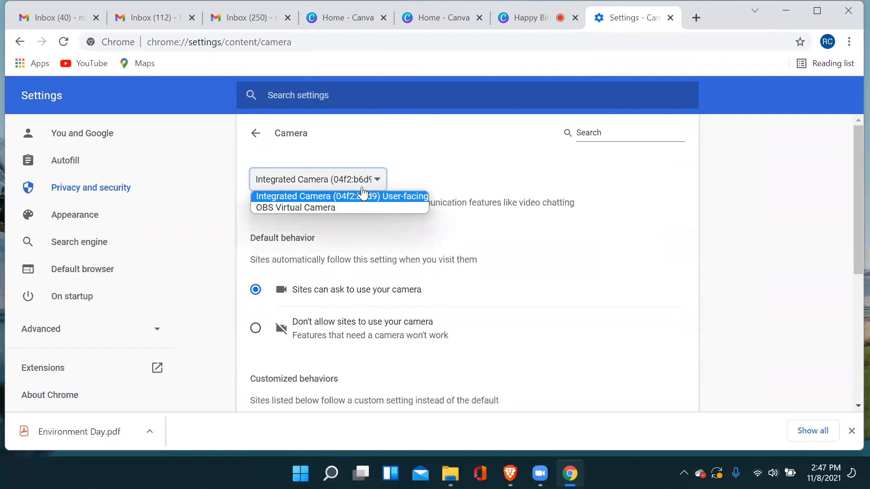
pyautogui.click(359, 199)
pyautogui.click(255, 133)
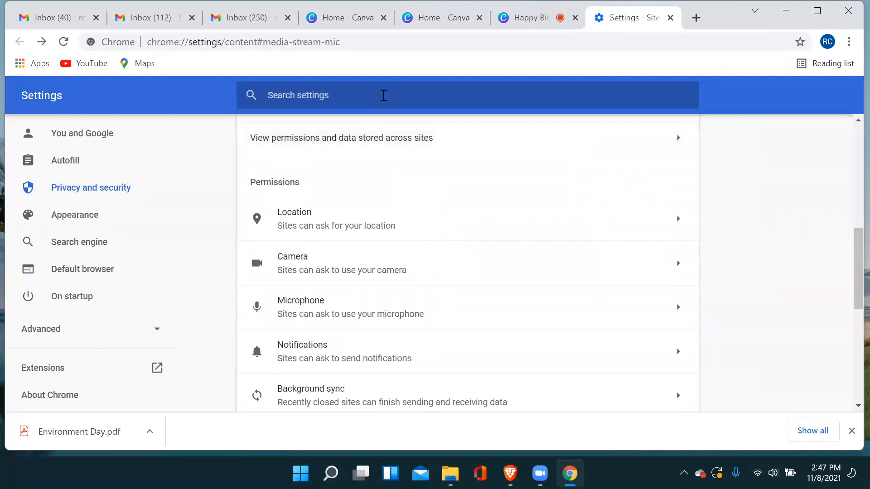
pyautogui.click(530, 20)
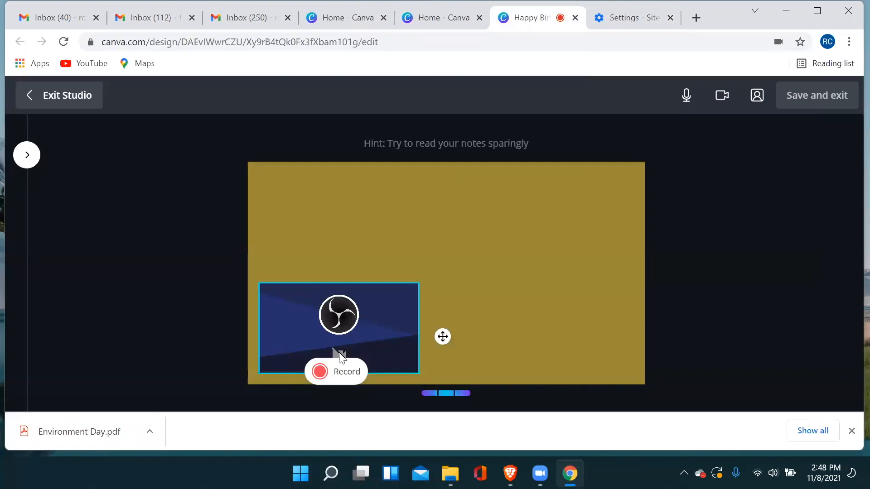
# Record a camera clip of about 6.5 s and save it onto the second page, leaving the studio.
pyautogui.click(319, 373)
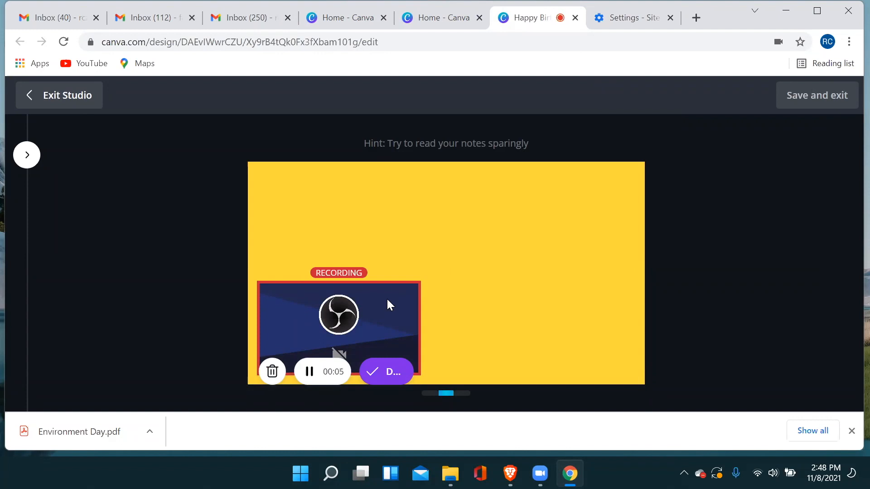
pyautogui.click(334, 367)
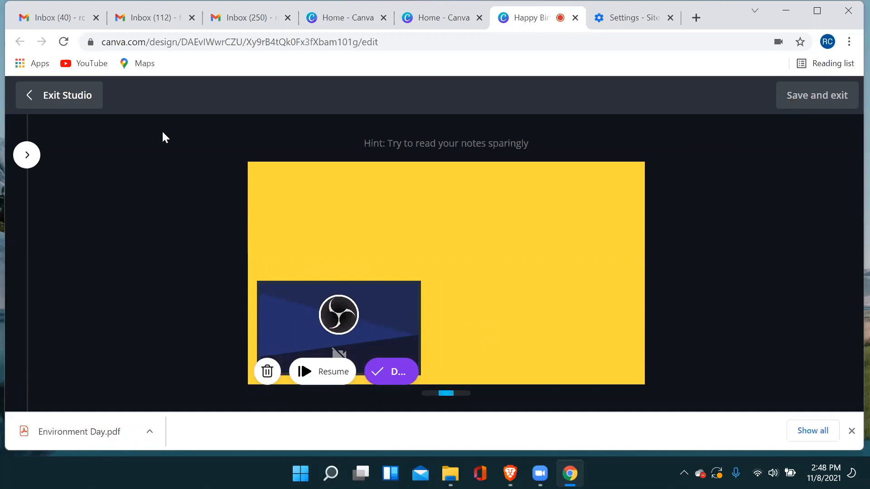
pyautogui.click(53, 100)
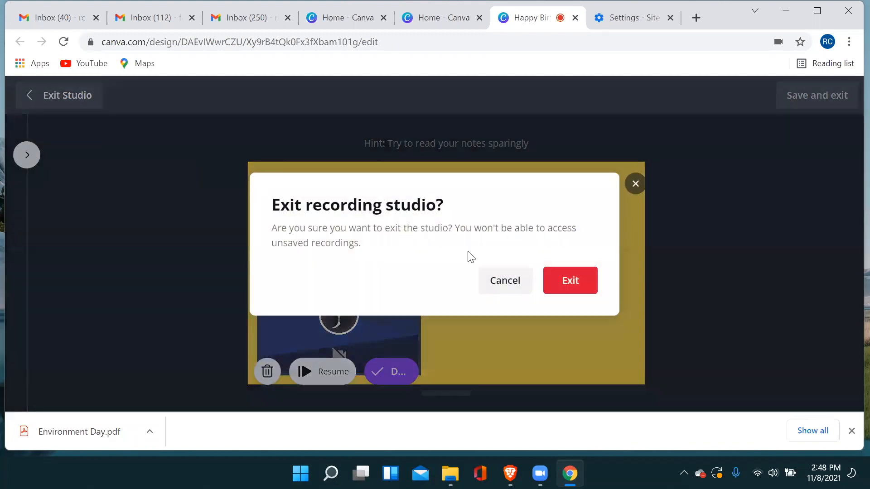
pyautogui.click(515, 281)
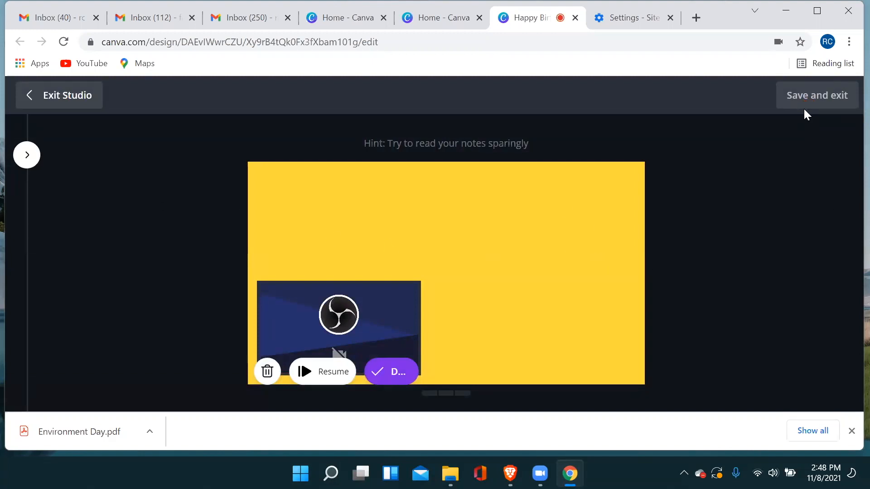
pyautogui.click(386, 380)
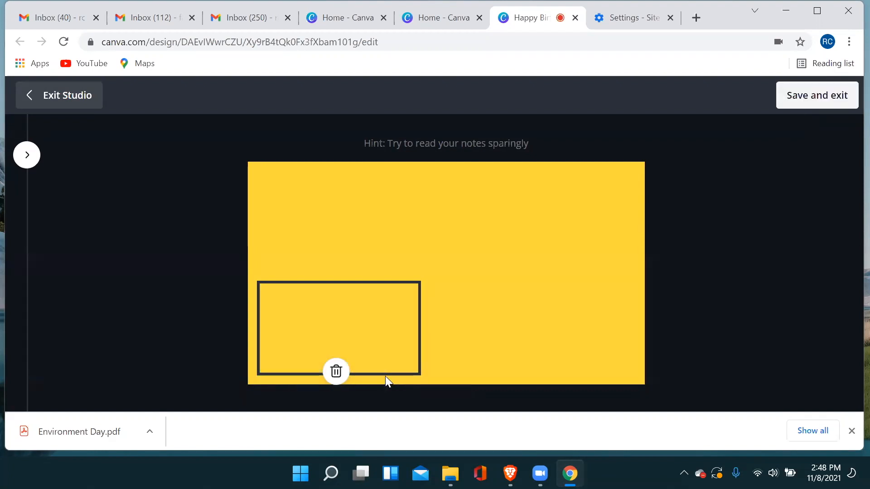
pyautogui.click(800, 105)
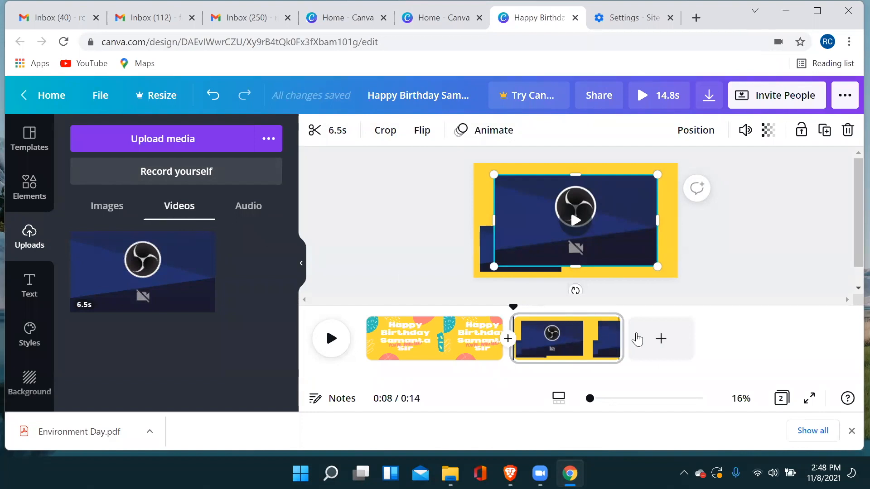
# Add a third page and search the elements for "birthday".
pyautogui.click(660, 339)
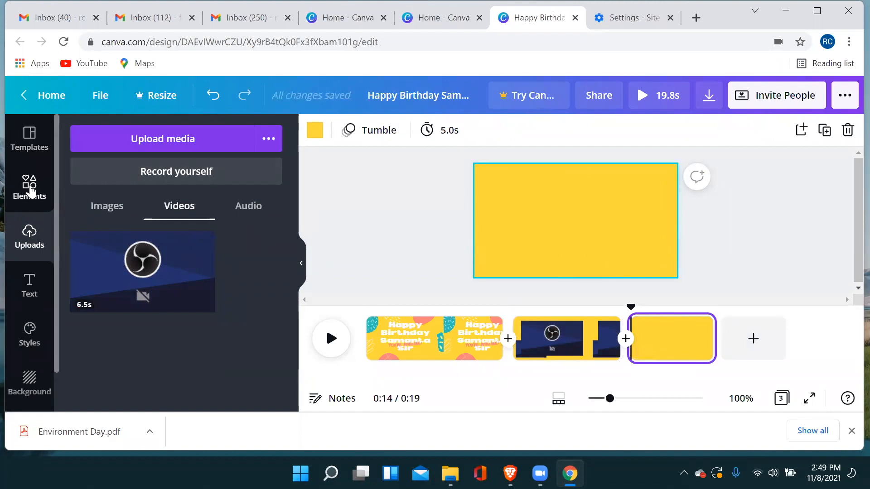
pyautogui.click(30, 185)
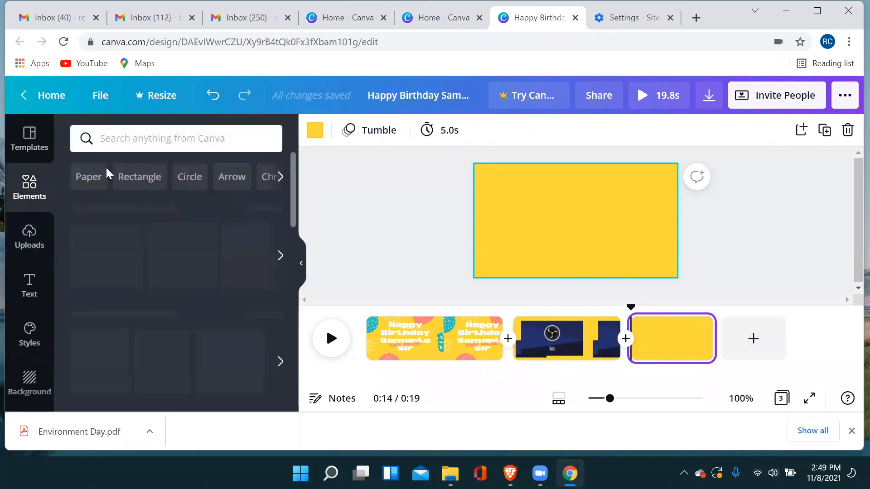
pyautogui.click(135, 140)
pyautogui.write('bir')
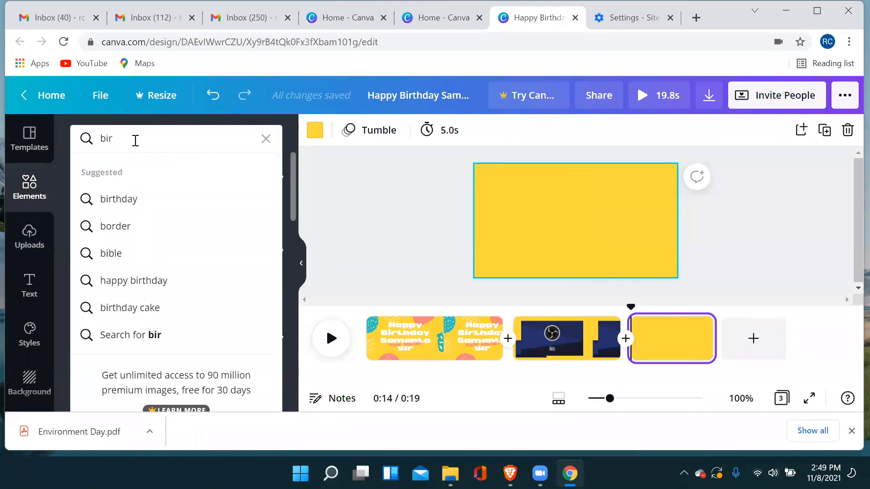
pyautogui.click(144, 200)
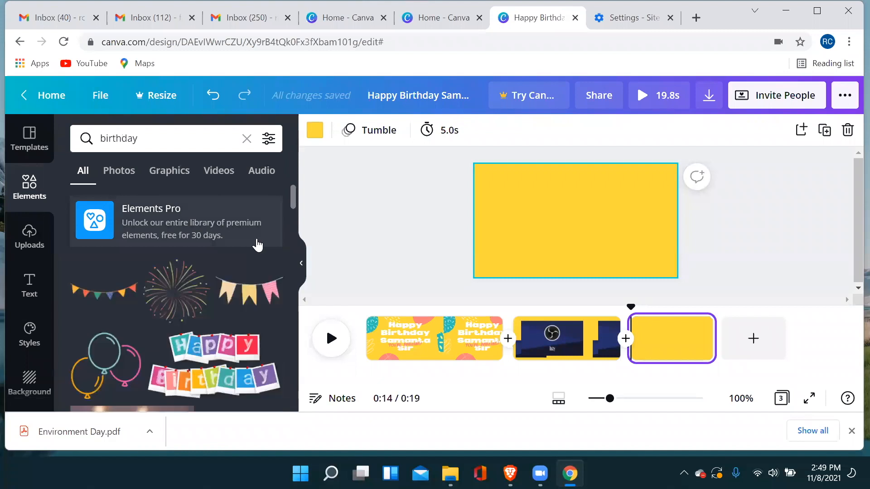
# Place the free cake slice graphic with a blue candle on the third page and deselect it.
pyautogui.scroll(-5, 262, 245)
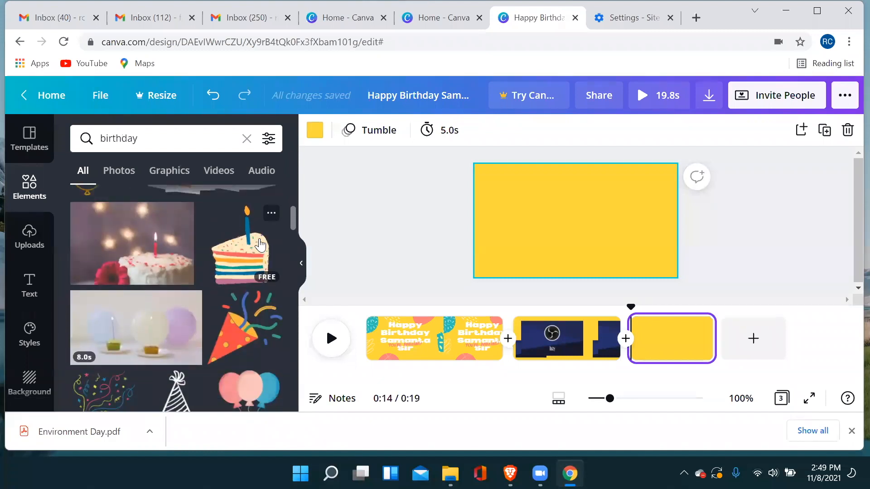
pyautogui.scroll(-2, 220, 274)
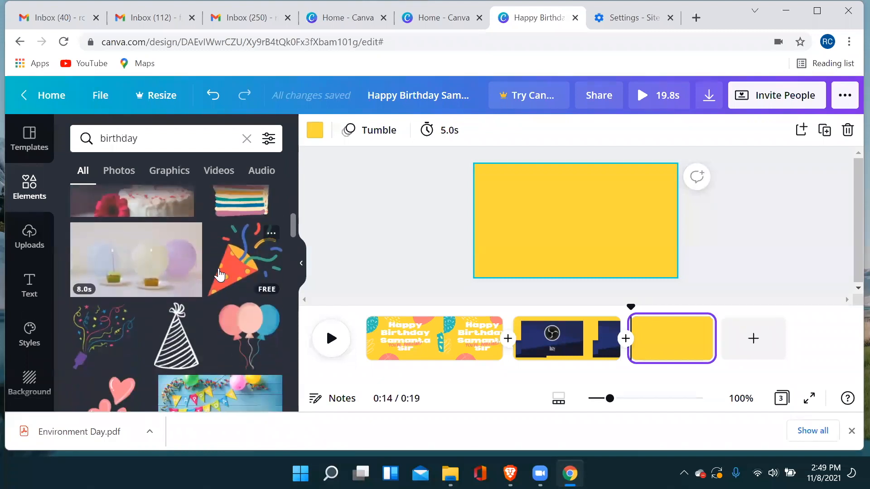
pyautogui.scroll(2, 243, 260)
pyautogui.click(243, 255)
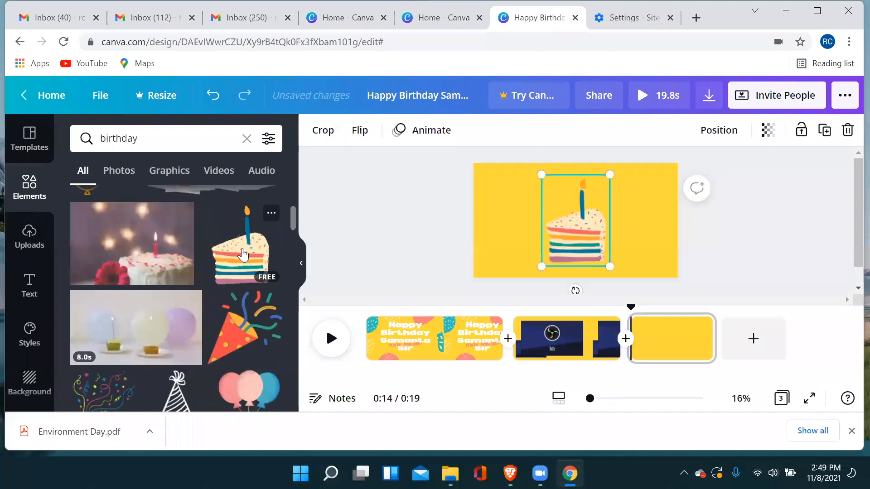
pyautogui.click(599, 287)
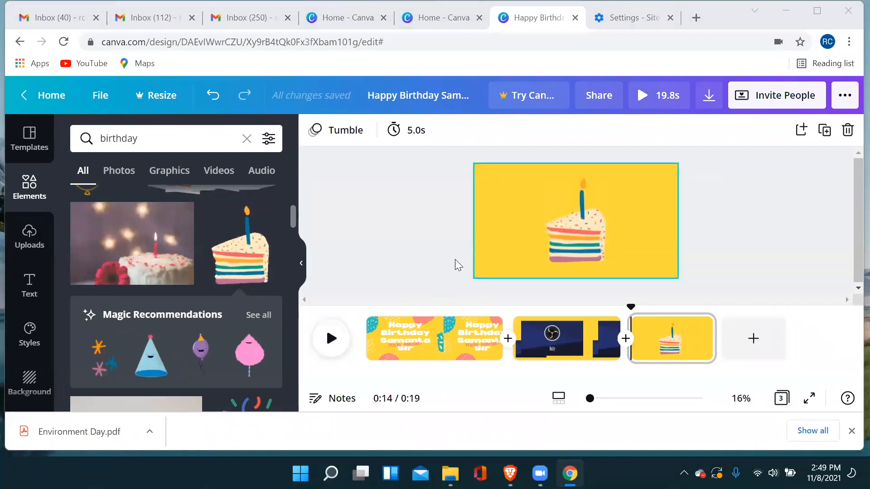
# Preview the video message, rewinding to the start of the first page to play all three pages.
pyautogui.click(331, 339)
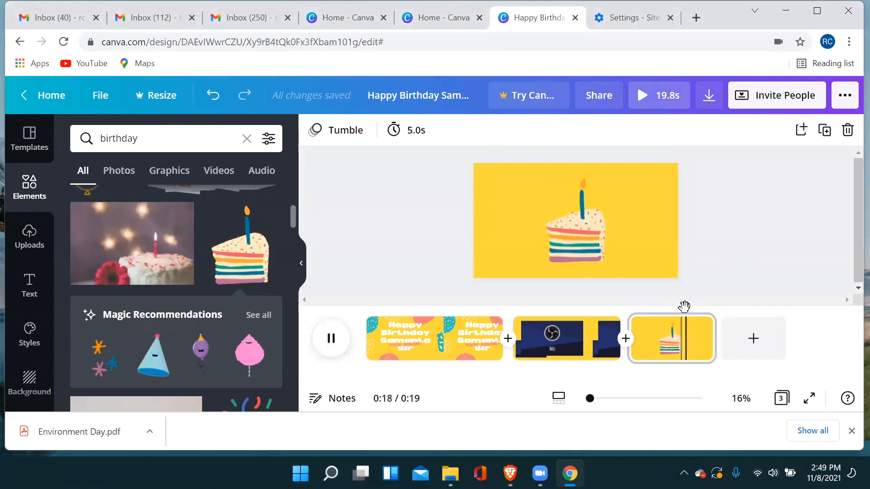
pyautogui.moveTo(682, 308); pyautogui.dragTo(365, 316)
pyautogui.click(331, 338)
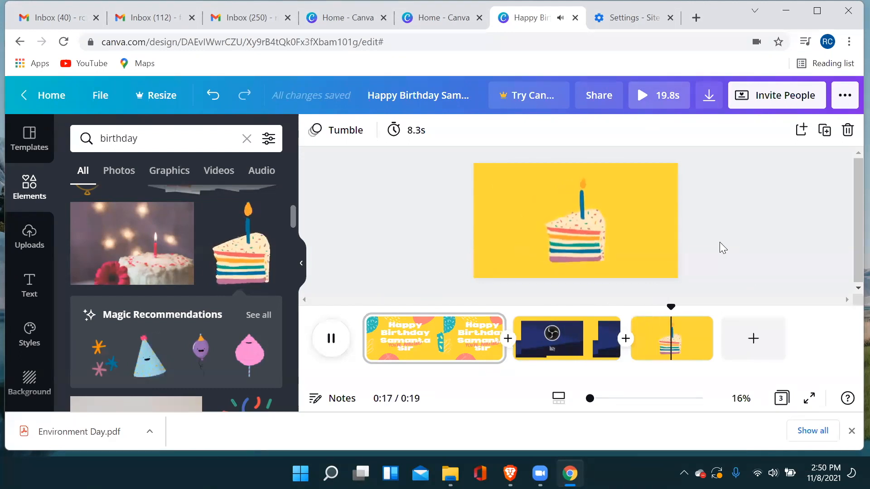
# Download all three pages as an MP4 video, save the file and dismiss the referral message.
pyautogui.click(709, 102)
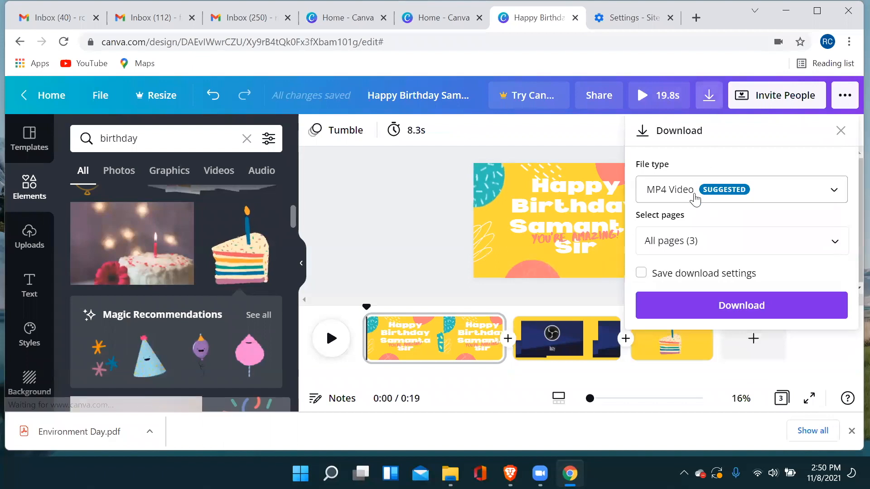
pyautogui.click(717, 307)
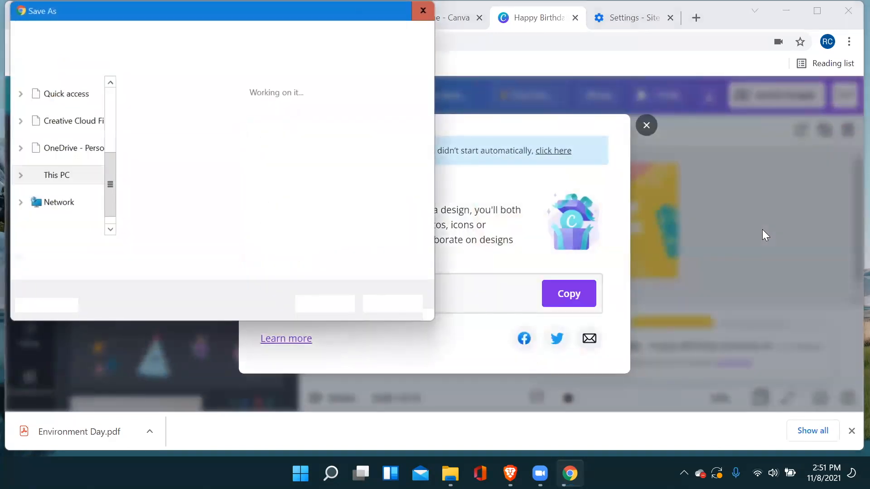
pyautogui.click(314, 305)
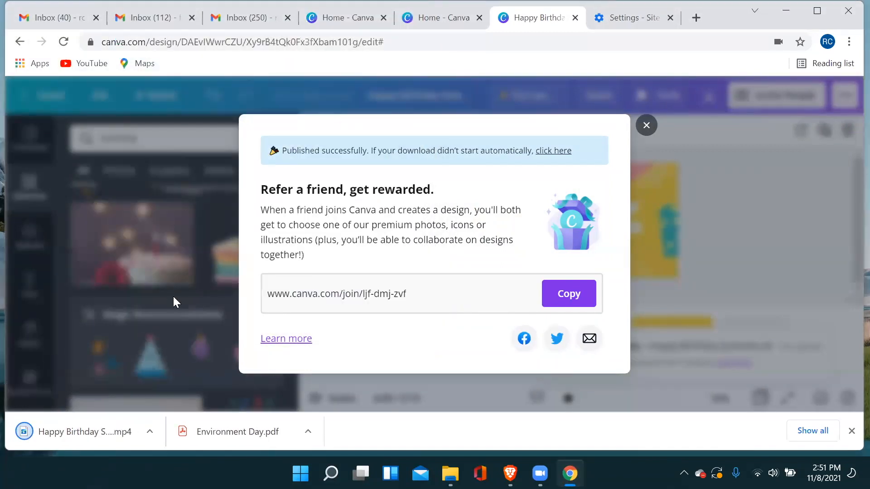
pyautogui.click(651, 128)
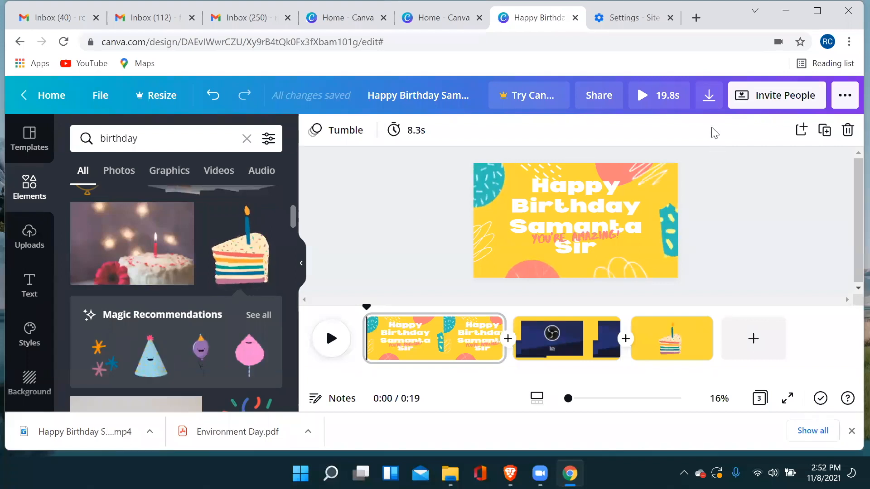
# View the Invite People options for the video message and close them.
pyautogui.click(791, 103)
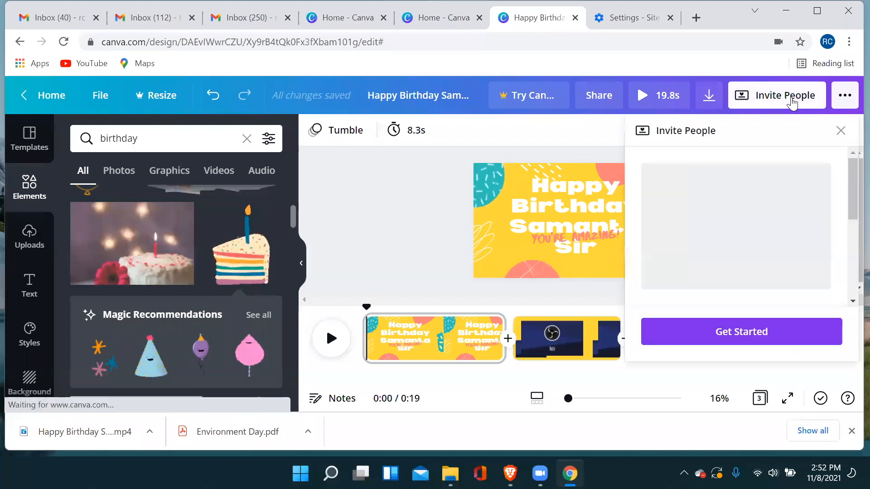
pyautogui.click(841, 131)
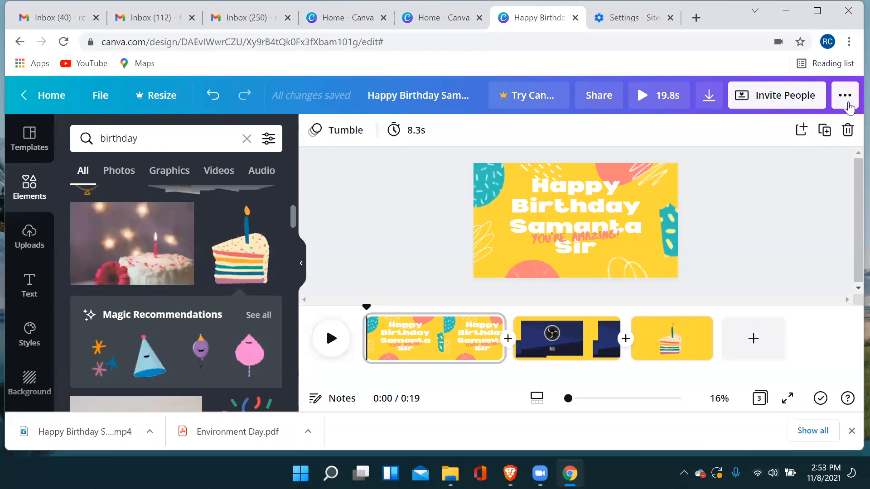
# Copy the share link to watch for the birthday video message.
pyautogui.click(847, 103)
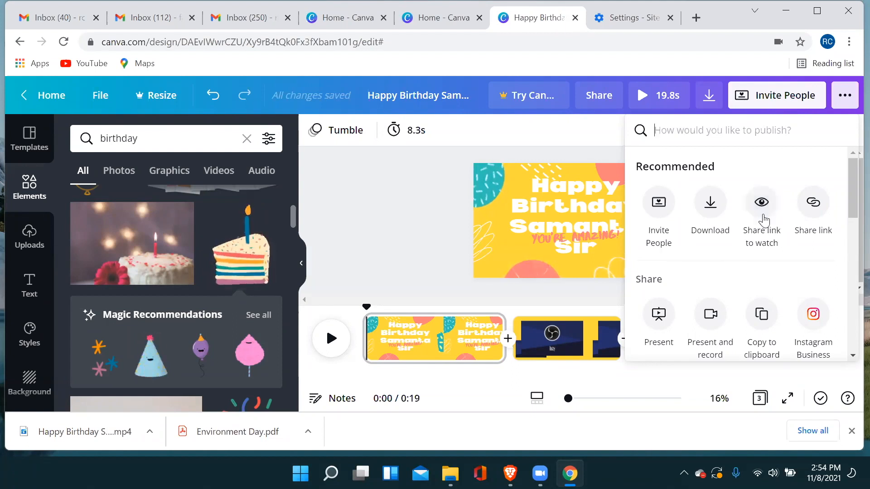
pyautogui.click(764, 220)
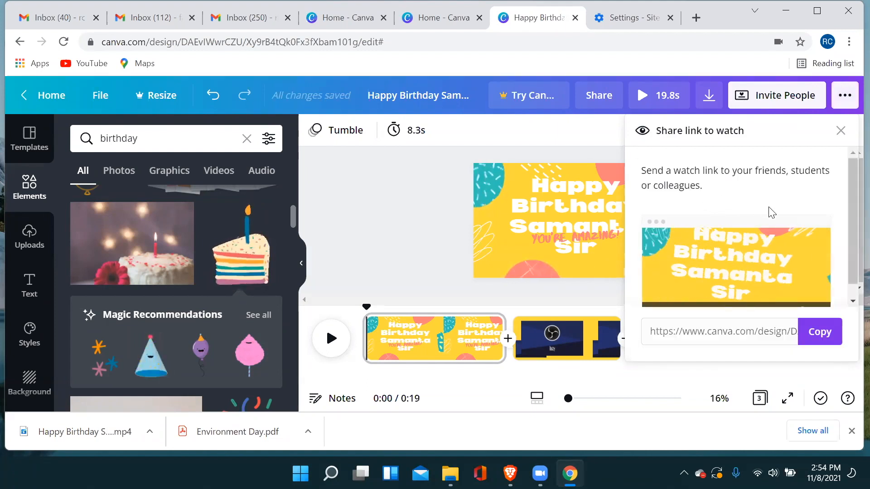
pyautogui.click(817, 332)
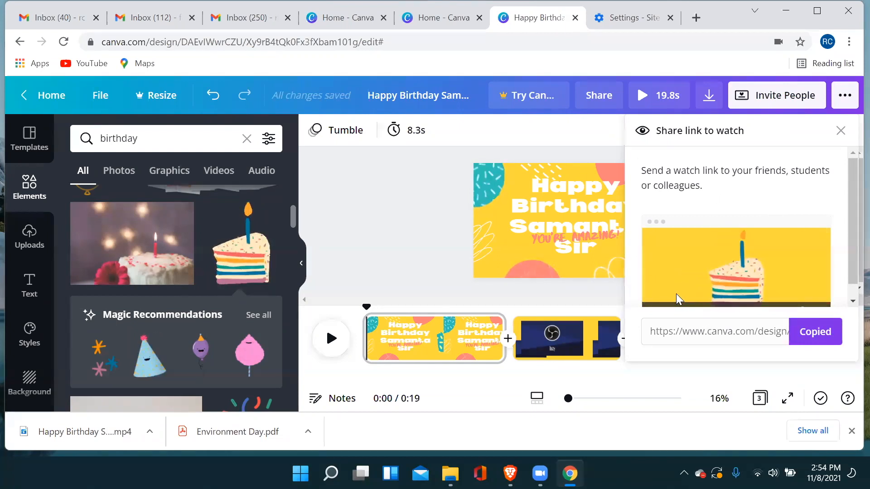
# Read what the Invite People feature offers for a personalised video card, and close it.
pyautogui.click(784, 98)
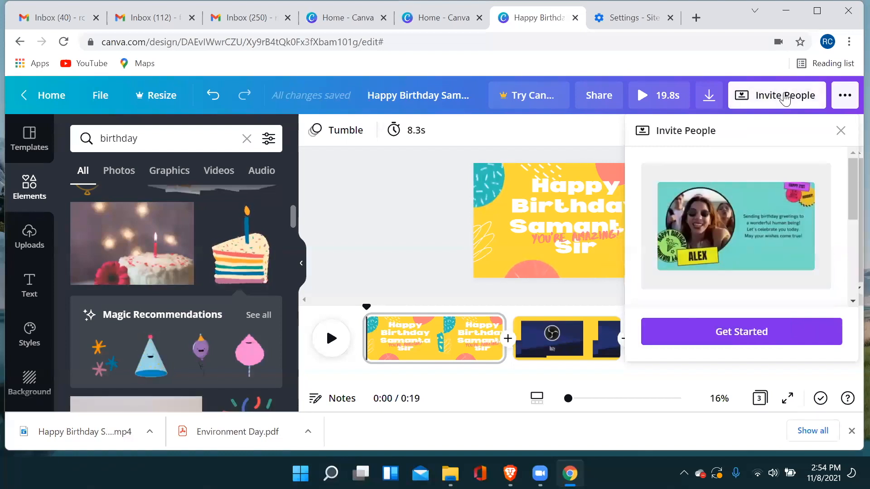
pyautogui.click(841, 131)
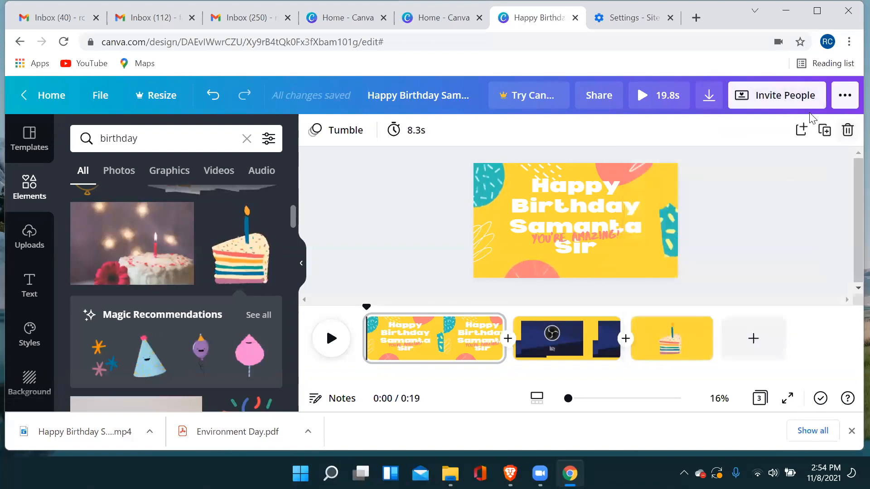
pyautogui.click(785, 96)
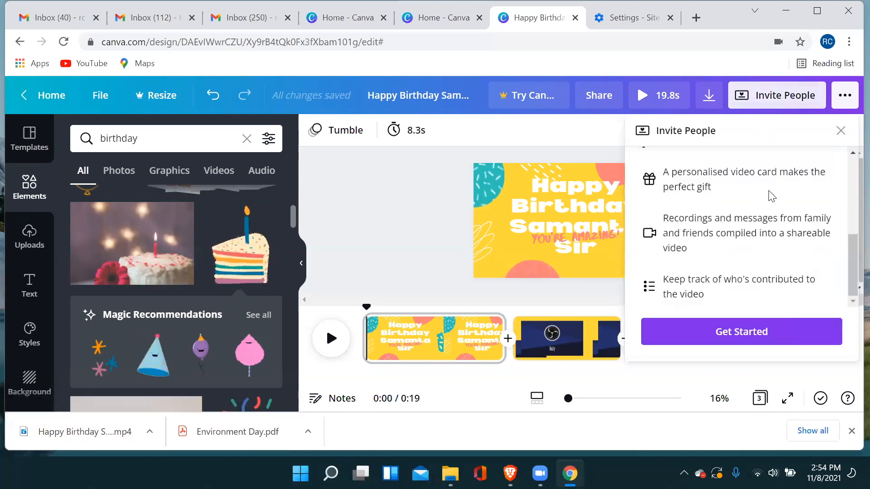
pyautogui.click(840, 131)
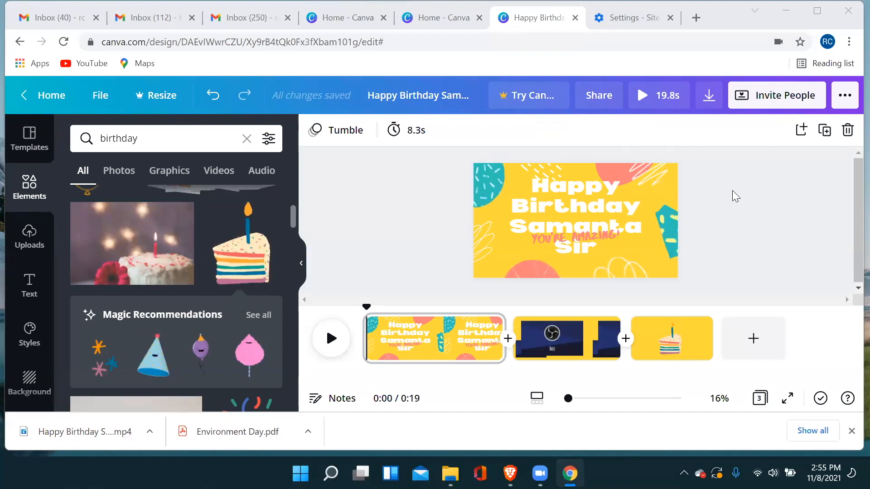
# Return to the home page and browse the suggested design types through to Resume.
pyautogui.scroll(-1, 732, 195)
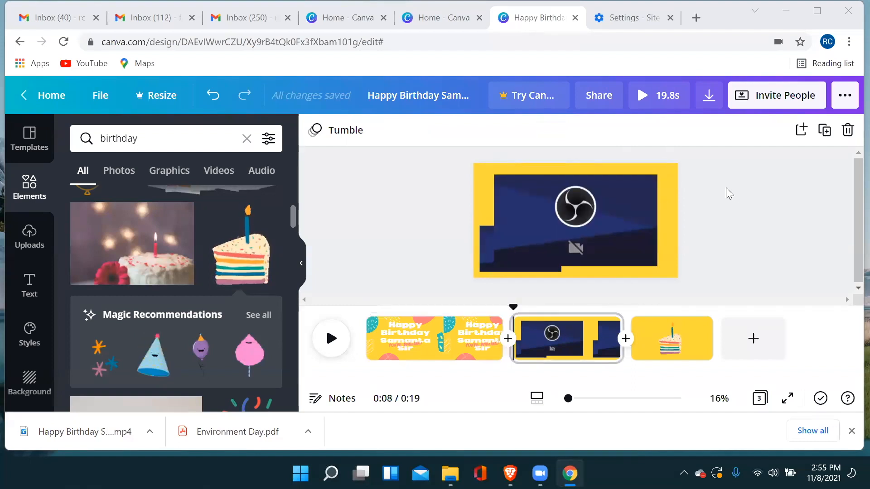
pyautogui.click(50, 96)
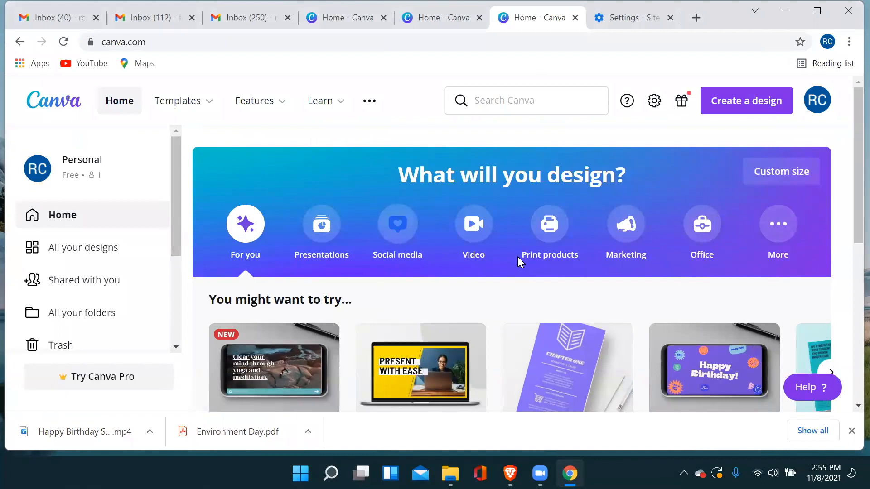
pyautogui.scroll(-3, 468, 235)
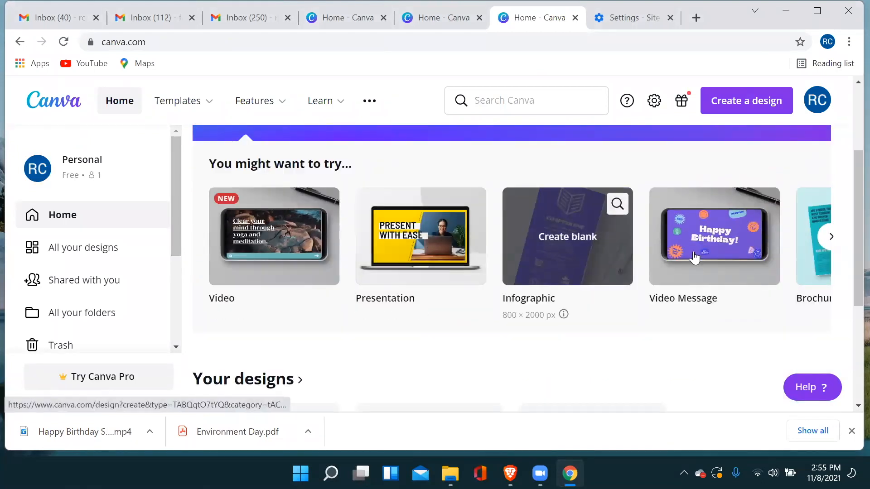
pyautogui.click(831, 236)
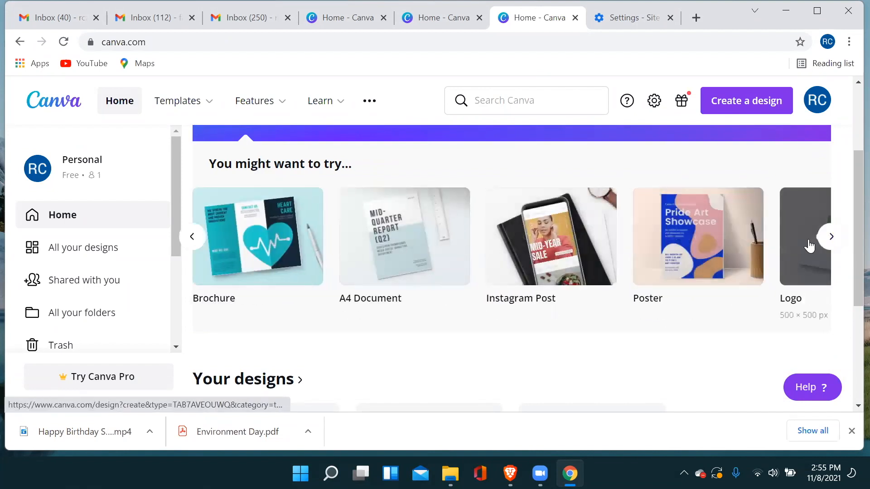
pyautogui.click(831, 236)
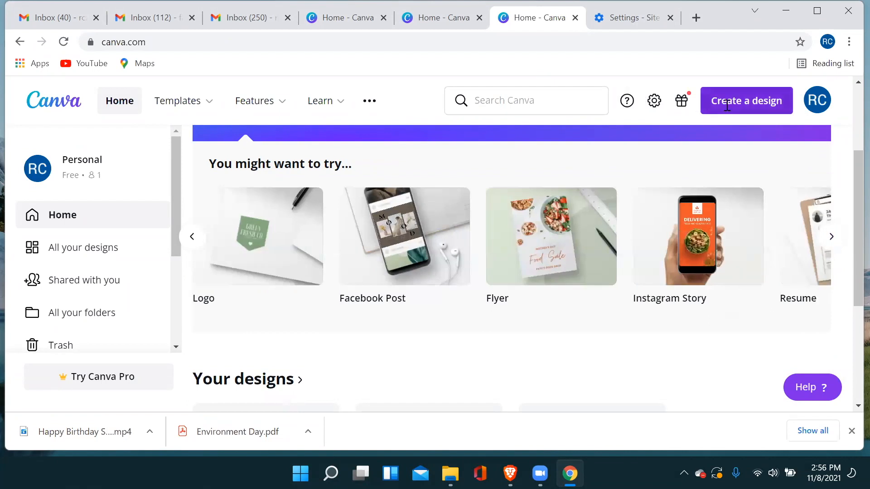
# Look through the design types offered for a new design and the template categories, and close both lists.
pyautogui.click(727, 105)
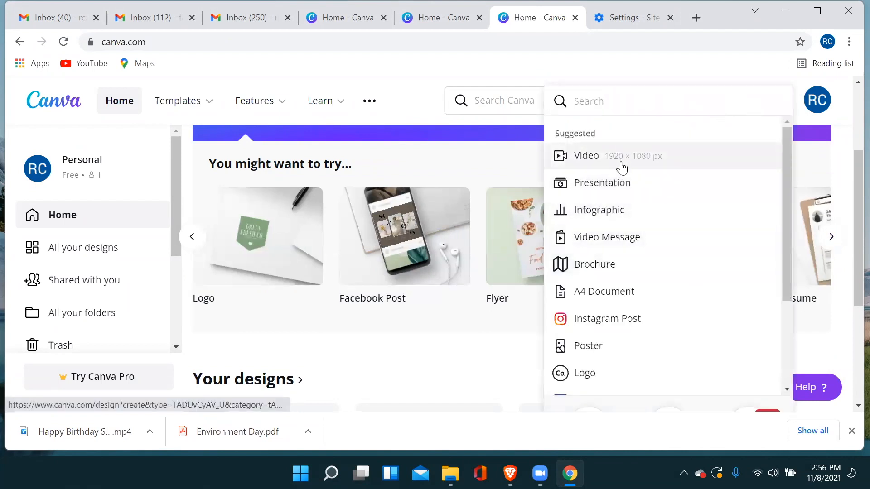
pyautogui.scroll(-3, 630, 335)
pyautogui.scroll(3, 604, 205)
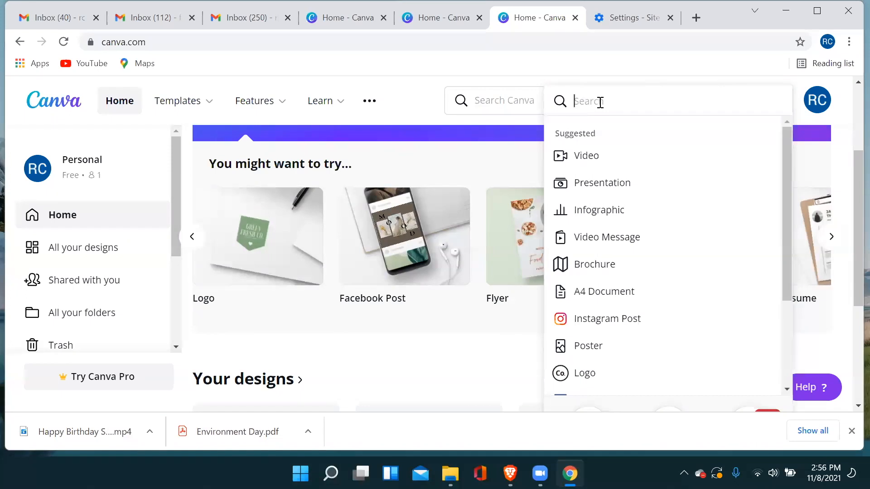
pyautogui.moveTo(188, 110)
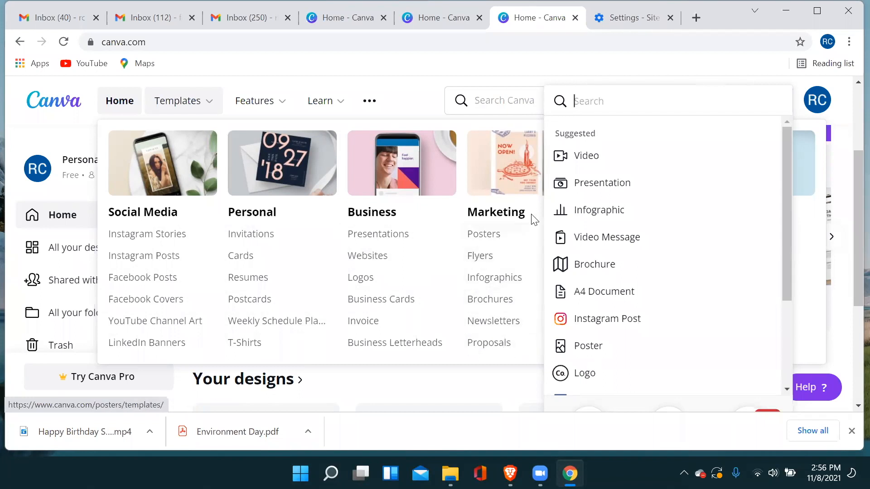
pyautogui.click(413, 99)
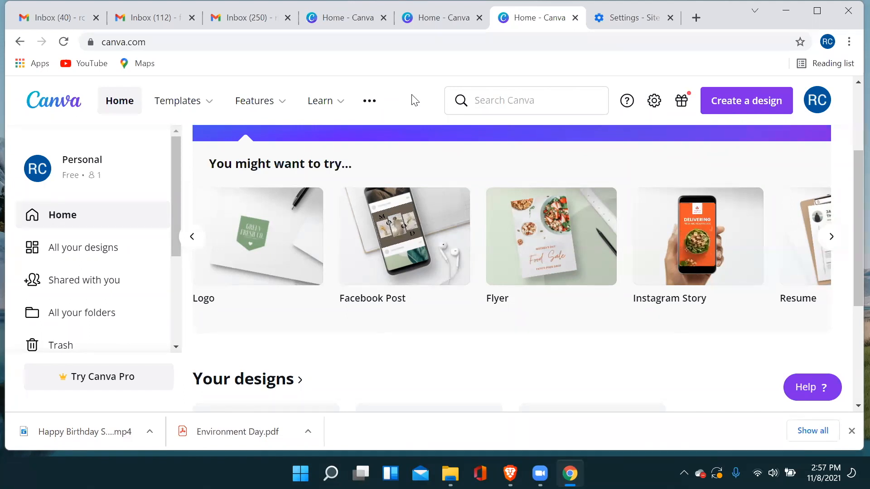
# Create a resume from the free marketing assistant template with the grey building header, and delete its portrait photo.
pyautogui.click(794, 259)
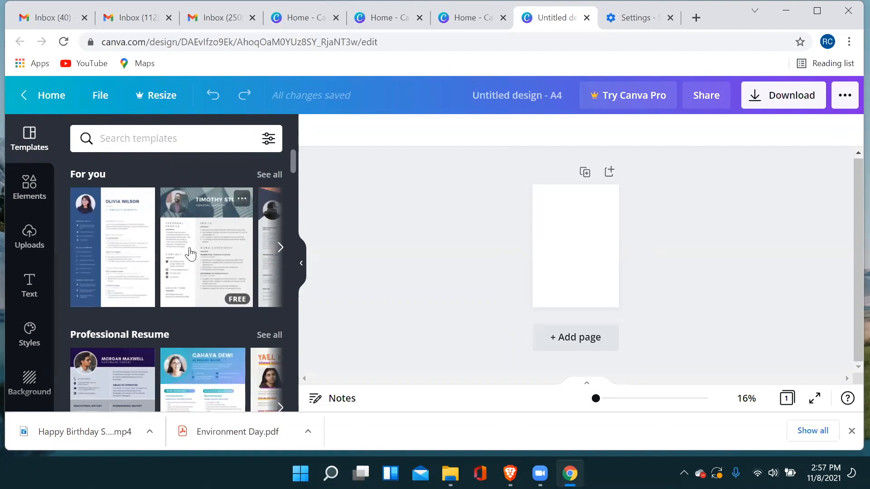
pyautogui.click(198, 252)
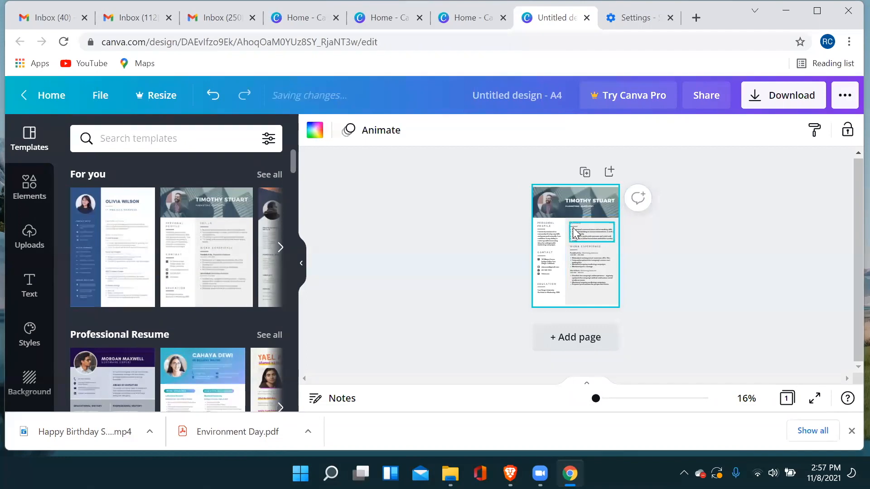
pyautogui.click(544, 213)
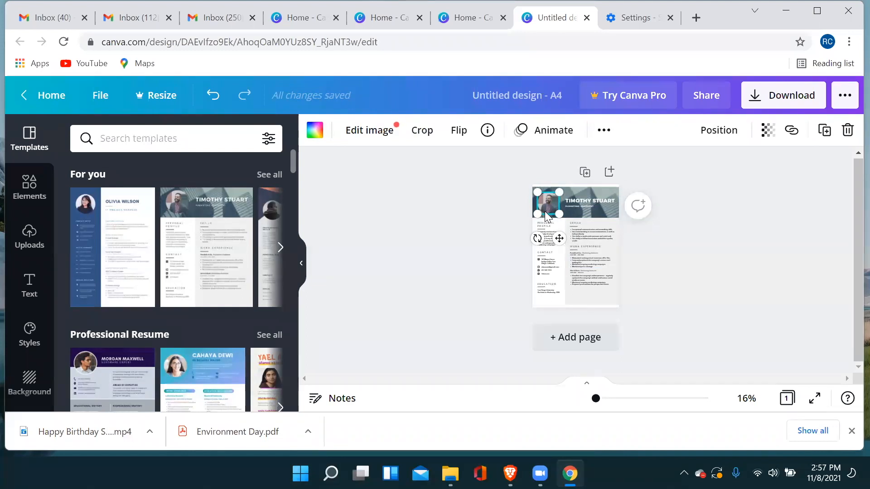
pyautogui.press('Delete')
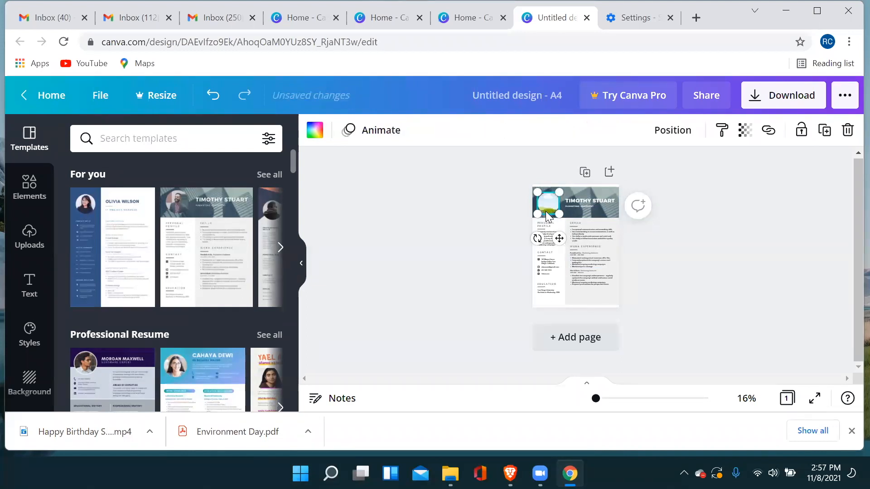
# Show the image uploads, and select the resume's name heading and personal profile paragraph as editable text.
pyautogui.click(32, 240)
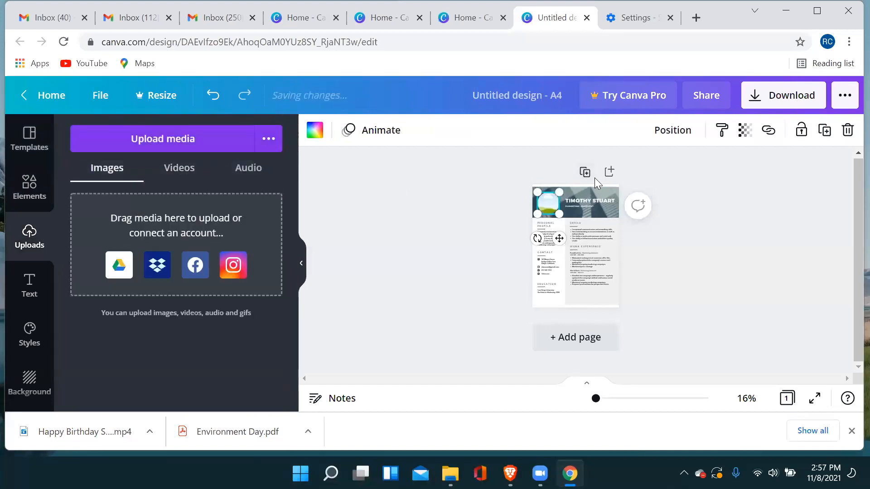
pyautogui.click(582, 202)
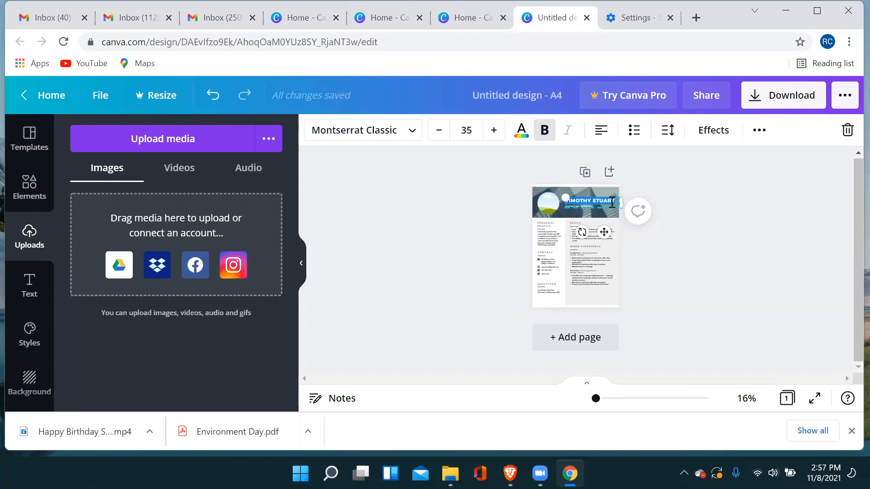
pyautogui.doubleClick(550, 240)
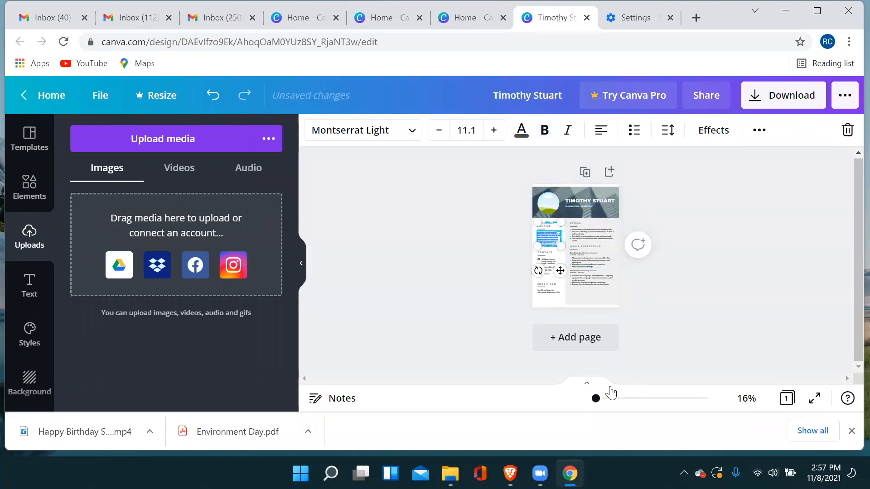
# Enlarge the resume to 75% and review its sections from the header down to Education.
pyautogui.click(610, 393)
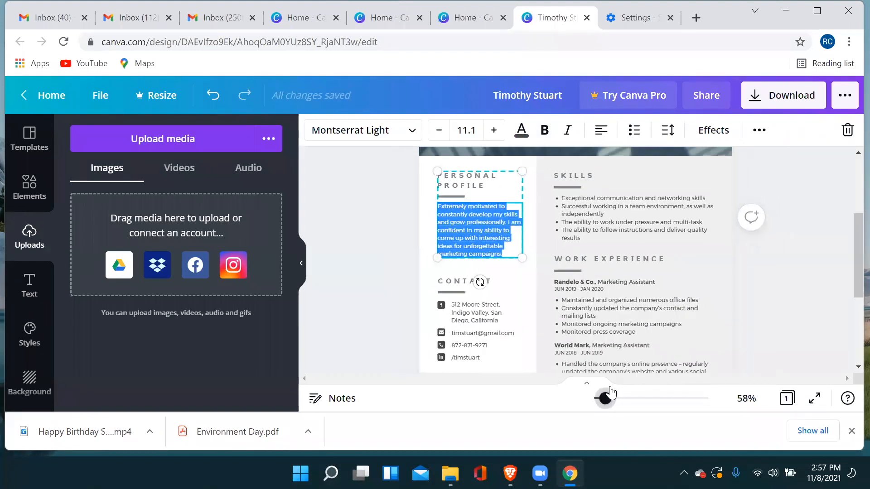
pyautogui.click(610, 394)
pyautogui.scroll(3, 615, 275)
pyautogui.scroll(-2, 582, 278)
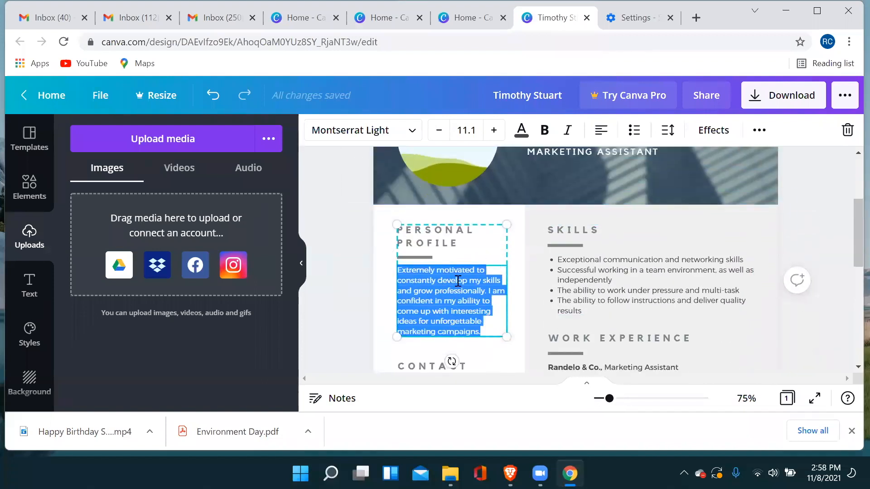
pyautogui.scroll(-5, 601, 270)
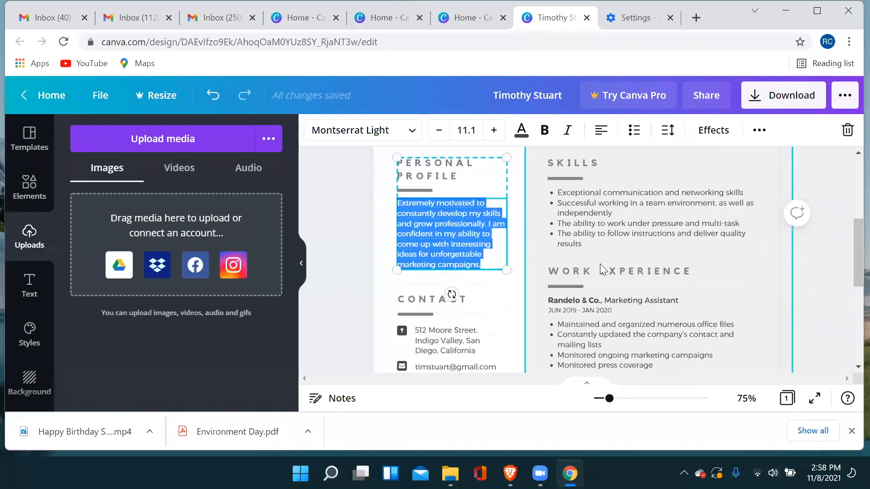
pyautogui.scroll(1, 601, 269)
pyautogui.scroll(-1, 595, 274)
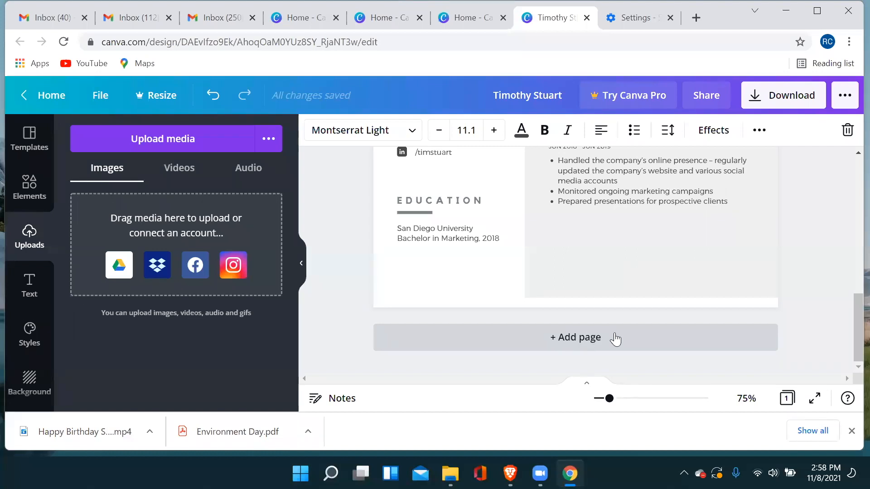
pyautogui.scroll(3, 614, 338)
pyautogui.scroll(5, 615, 337)
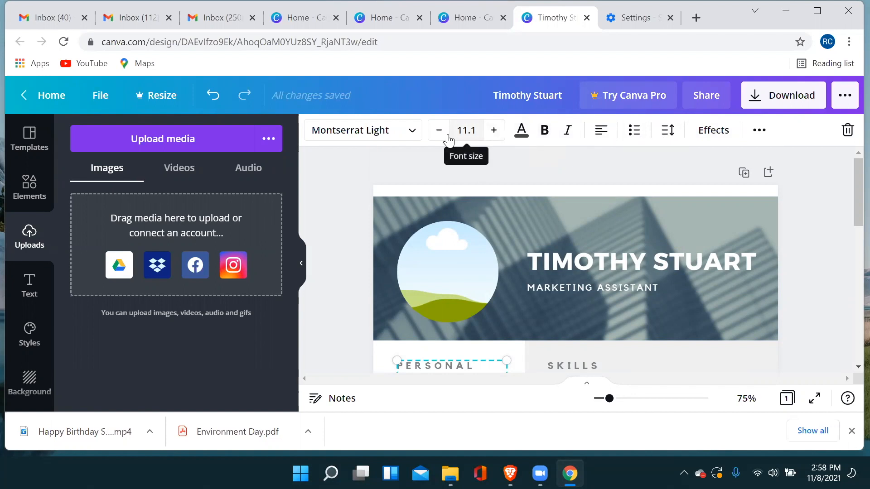
# Check the font choices and additional formatting options for the personal profile text, dismissing the ungroup tip.
pyautogui.click(410, 132)
pyautogui.click(410, 132)
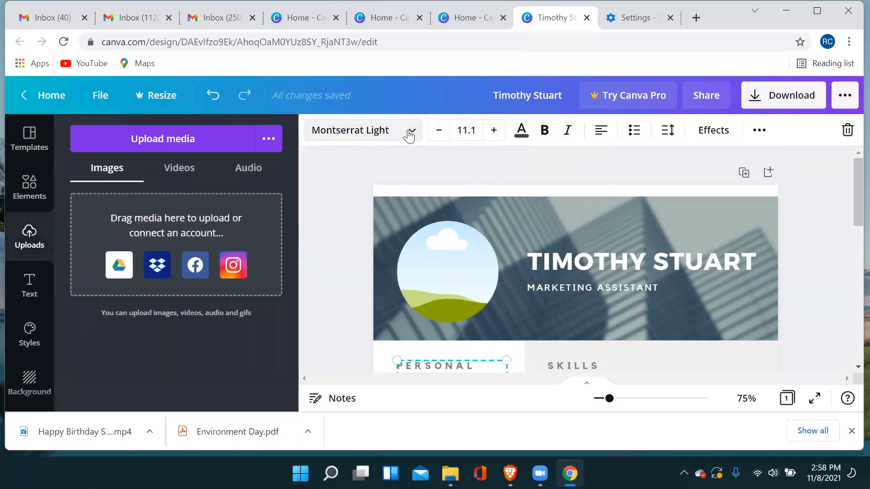
pyautogui.click(754, 133)
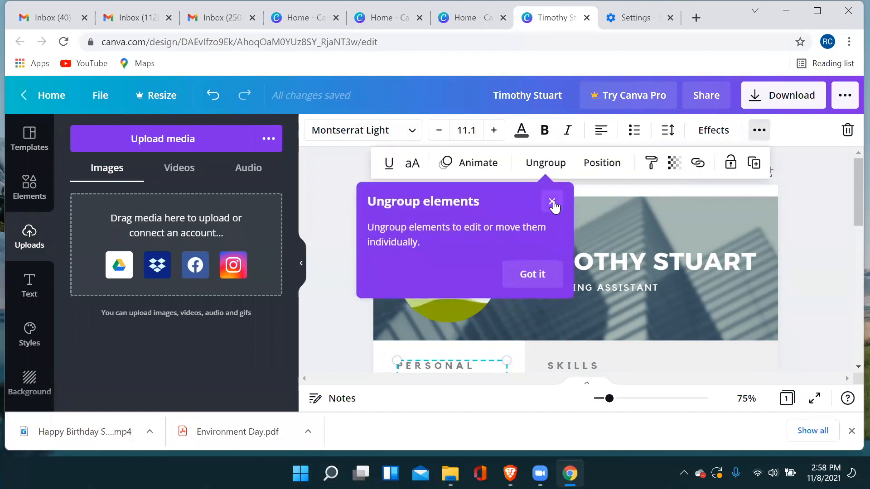
pyautogui.click(552, 202)
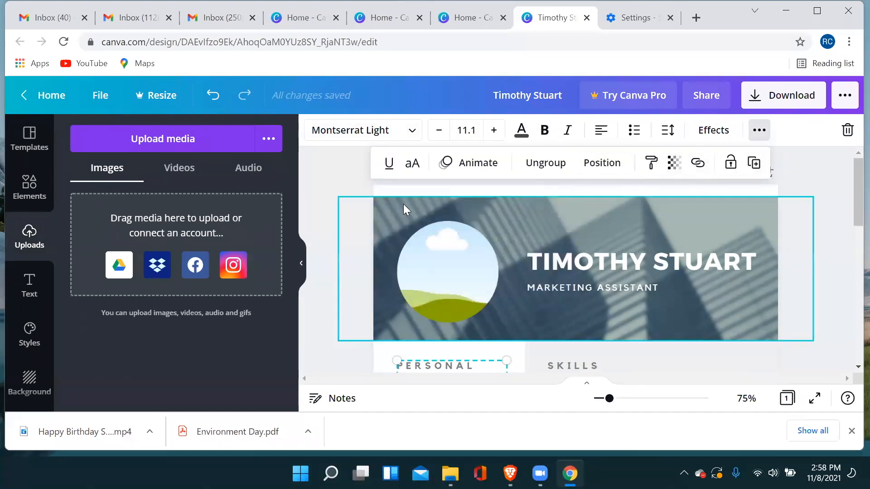
pyautogui.click(347, 175)
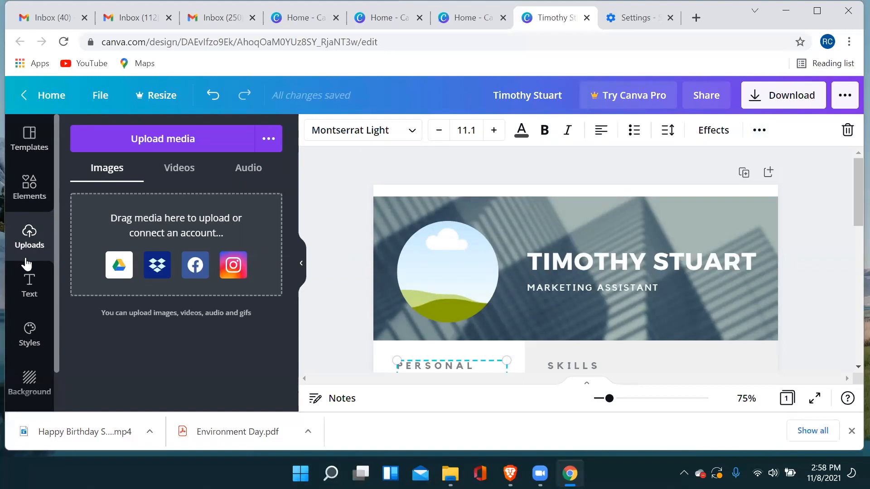
# Return to the home page and browse the More design types and the saved designs.
pyautogui.click(23, 103)
pyautogui.moveTo(267, 109)
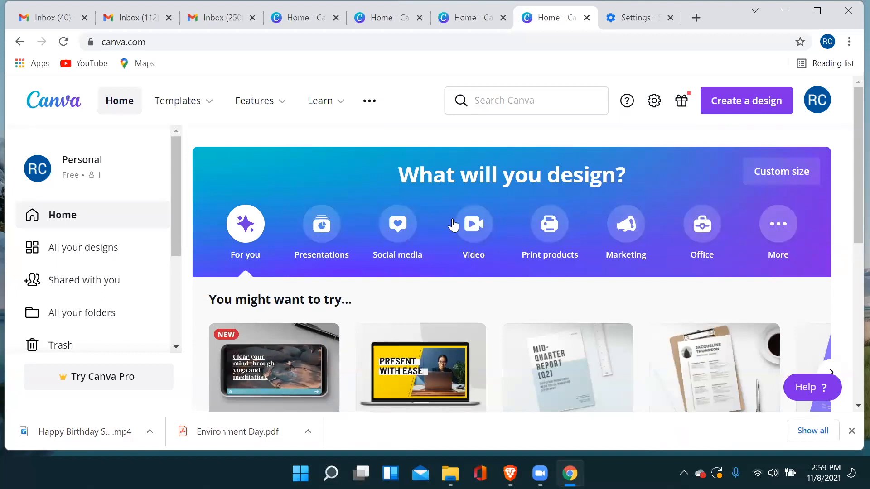
pyautogui.click(788, 227)
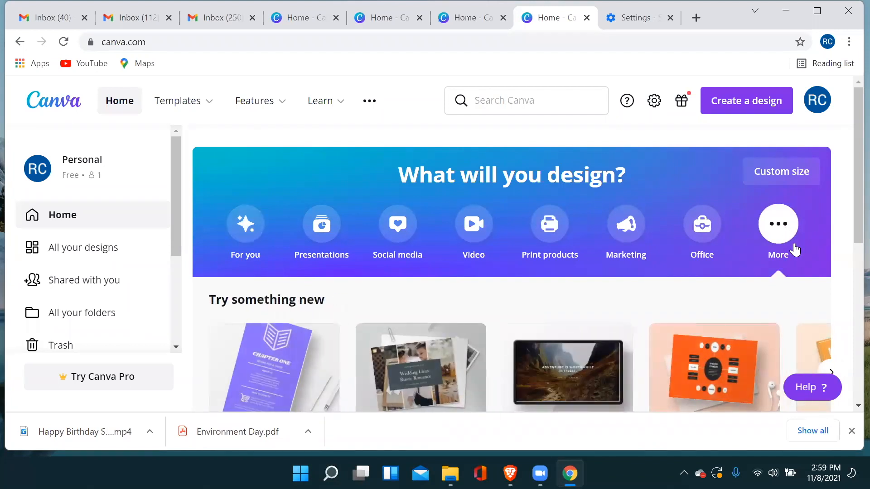
pyautogui.scroll(-4, 793, 245)
pyautogui.scroll(-2, 793, 247)
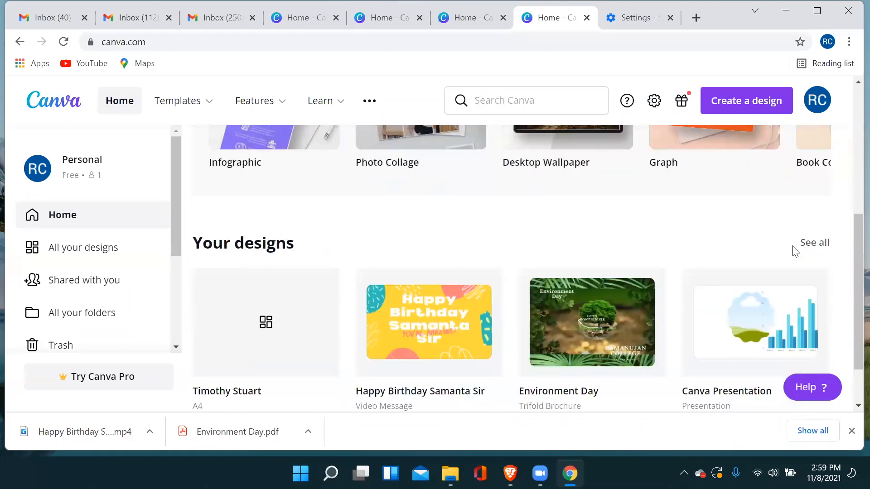
# Look over the suggested design types and the saved designs on the home page.
pyautogui.scroll(-2, 795, 251)
pyautogui.scroll(6, 795, 252)
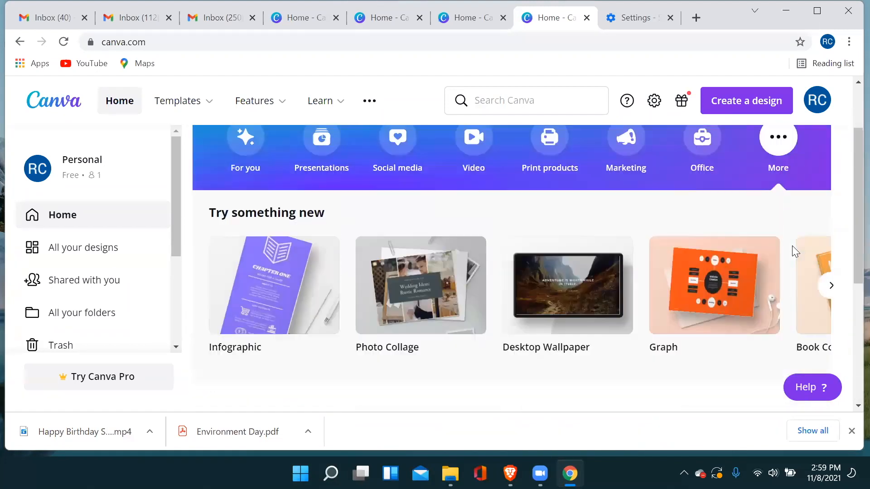
pyautogui.scroll(-4, 794, 251)
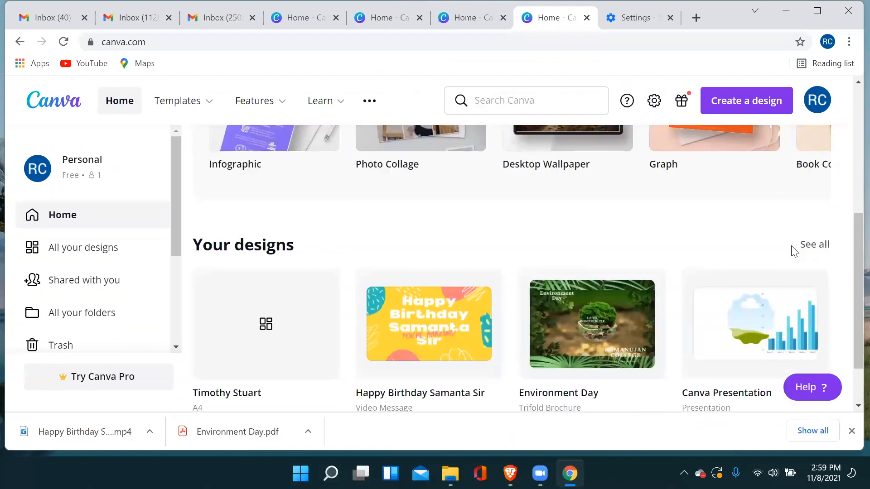
pyautogui.scroll(-2, 794, 251)
pyautogui.scroll(4, 794, 252)
pyautogui.scroll(-2, 794, 251)
pyautogui.scroll(3, 791, 245)
pyautogui.scroll(-4, 131, 249)
pyautogui.scroll(6, 117, 222)
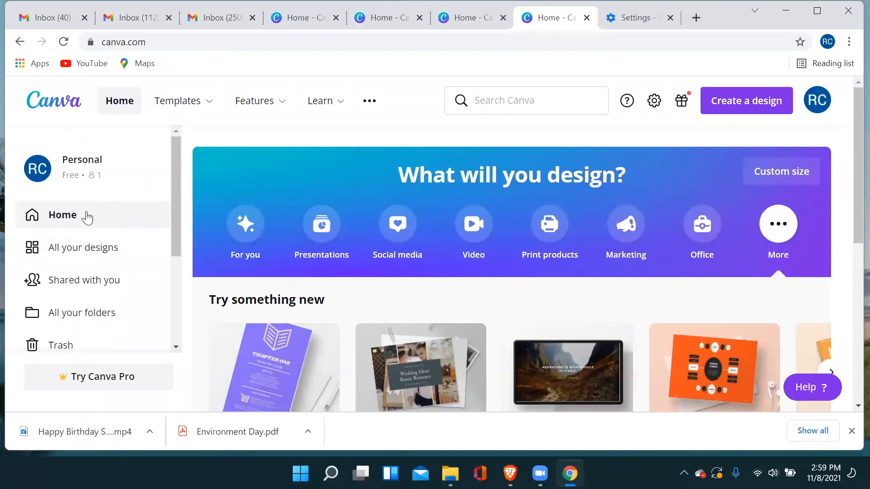
# View all saved designs, the items shared with the account, and the folder overview.
pyautogui.click(91, 255)
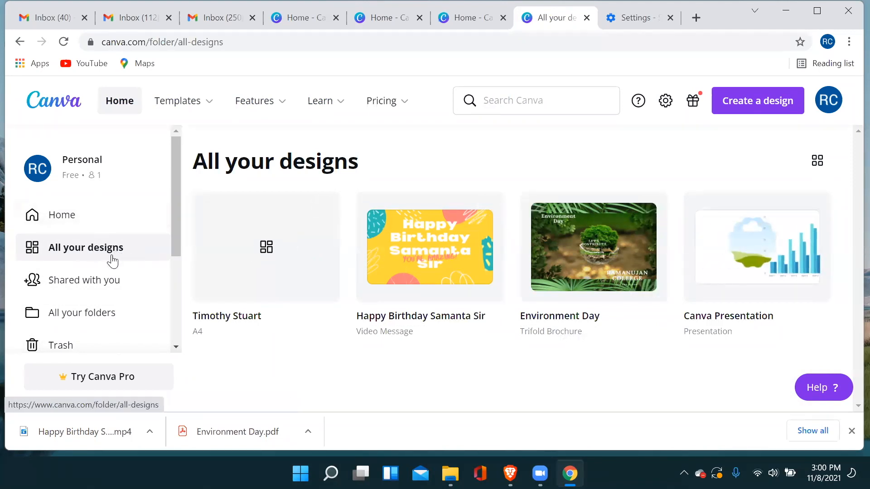
pyautogui.click(82, 285)
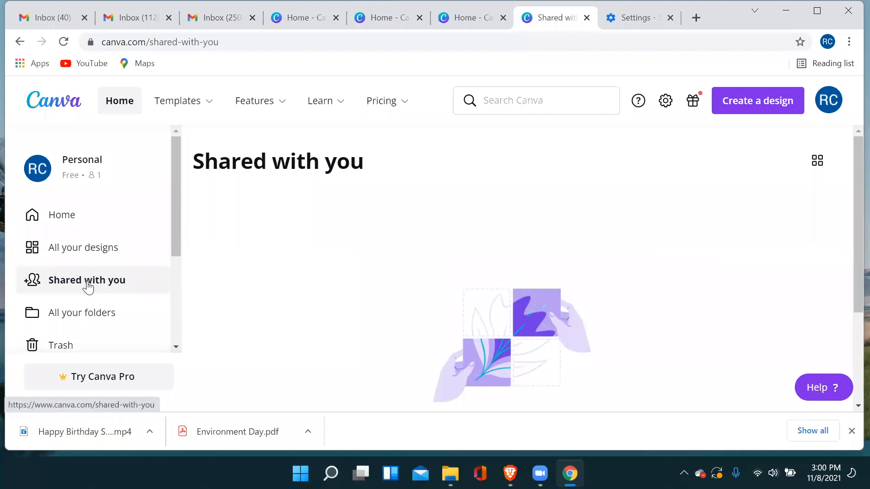
pyautogui.click(84, 317)
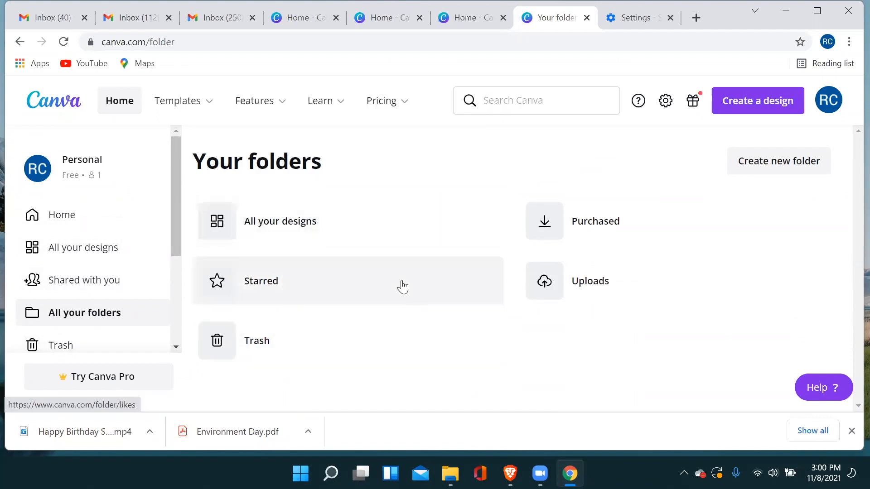
# Create a new folder named Posters and return to the list of all folders.
pyautogui.click(765, 162)
pyautogui.click(357, 199)
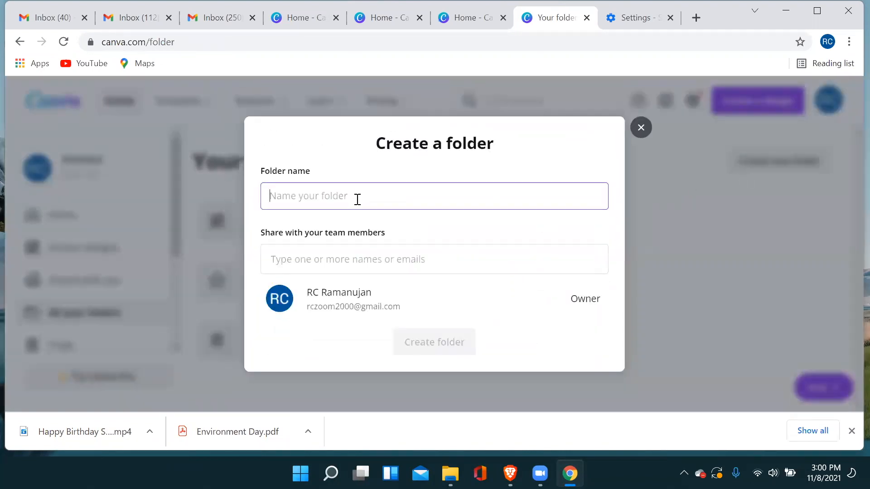
pyautogui.write('Posters')
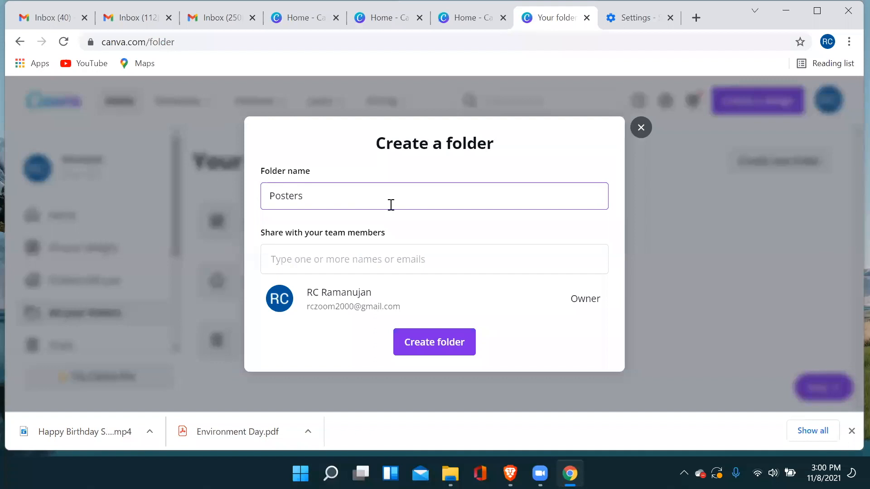
pyautogui.click(428, 346)
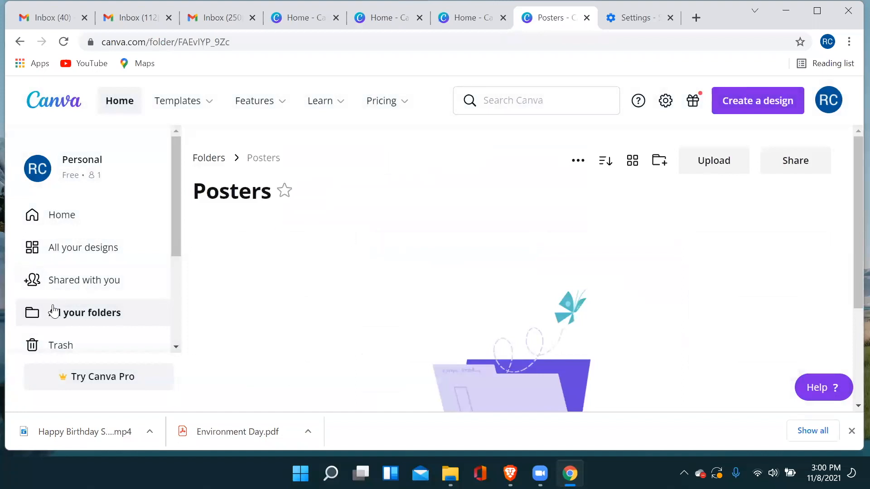
pyautogui.click(67, 312)
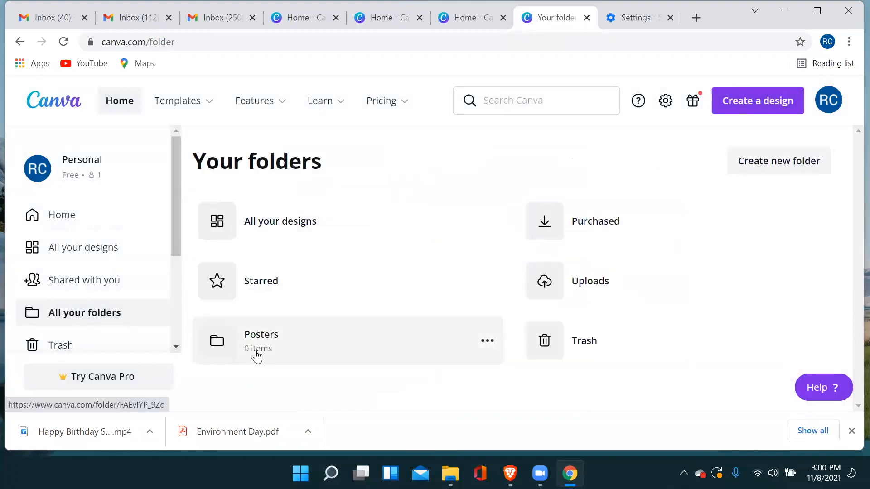
# Move the Environment Day brochure from all designs into the Posters folder.
pyautogui.click(97, 257)
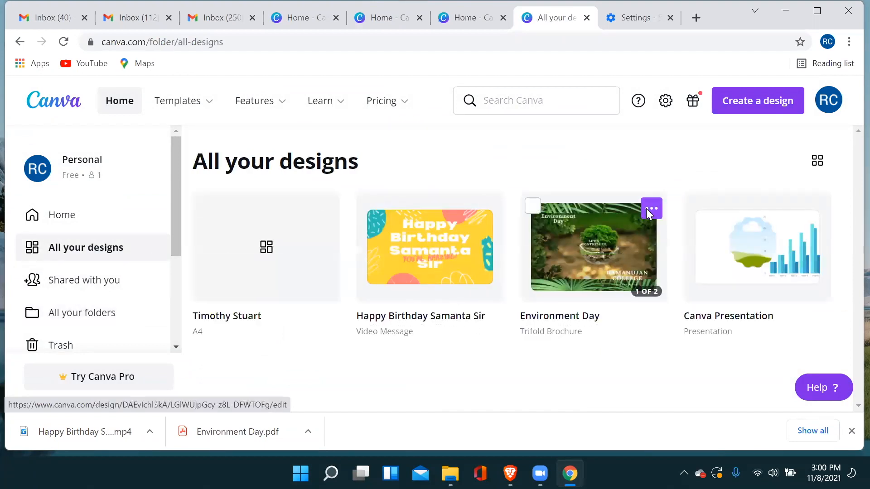
pyautogui.click(647, 208)
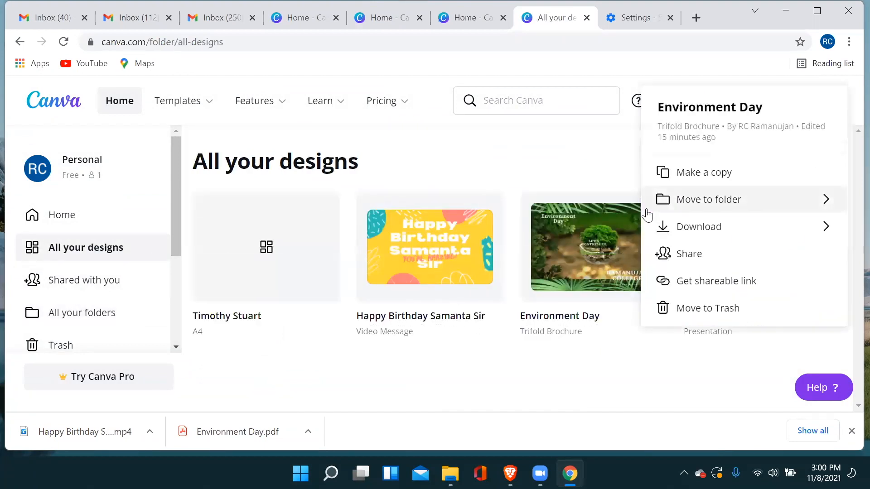
pyautogui.click(689, 206)
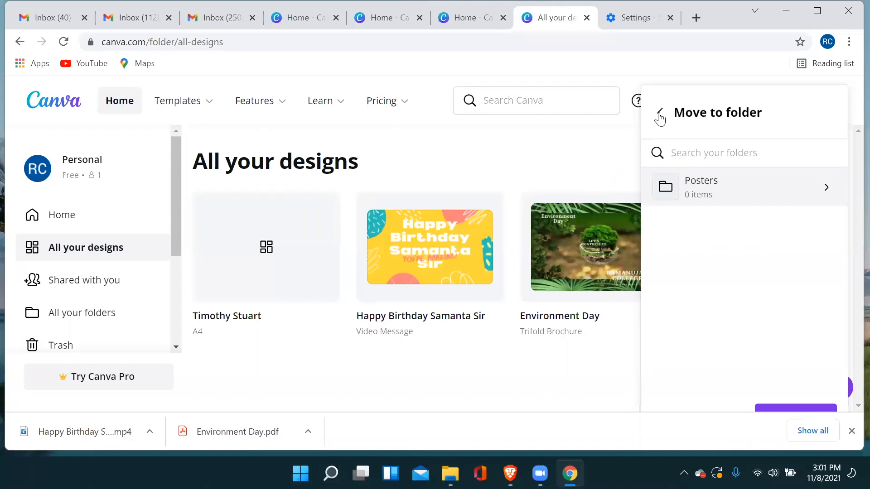
pyautogui.click(787, 407)
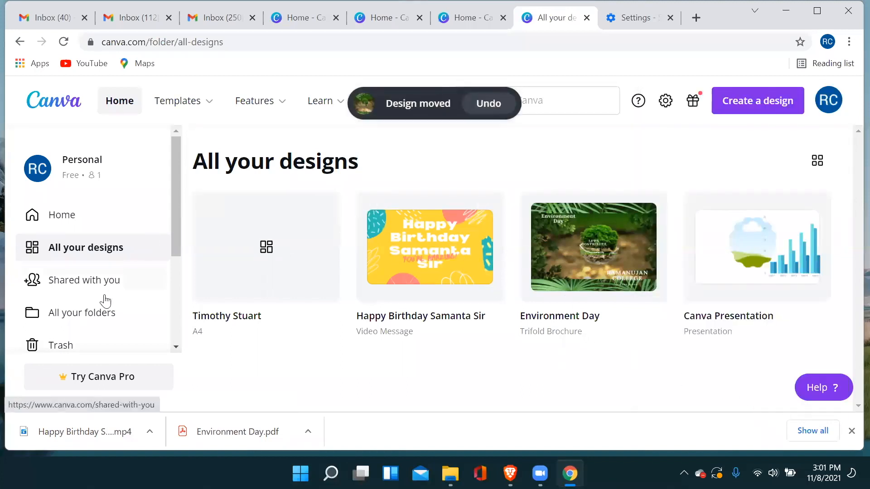
# Look at the remaining sidebar options and the team creation form, closing it without creating a team.
pyautogui.scroll(-3, 84, 294)
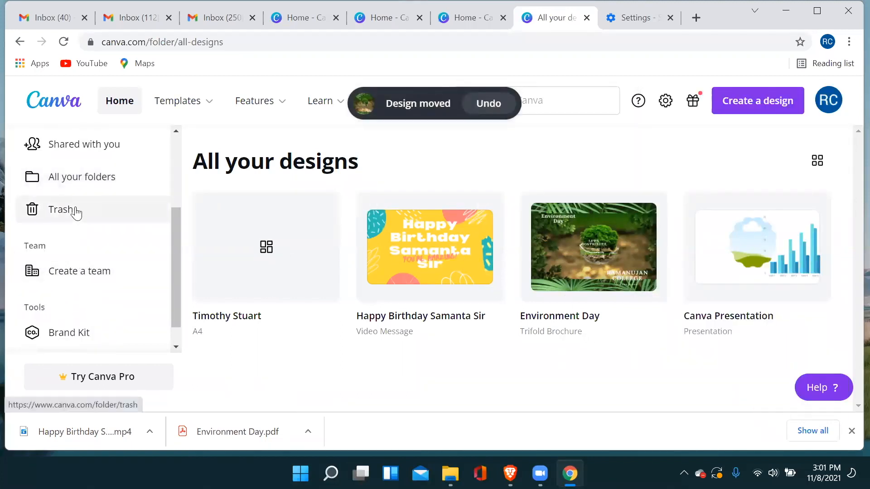
pyautogui.scroll(-1, 86, 251)
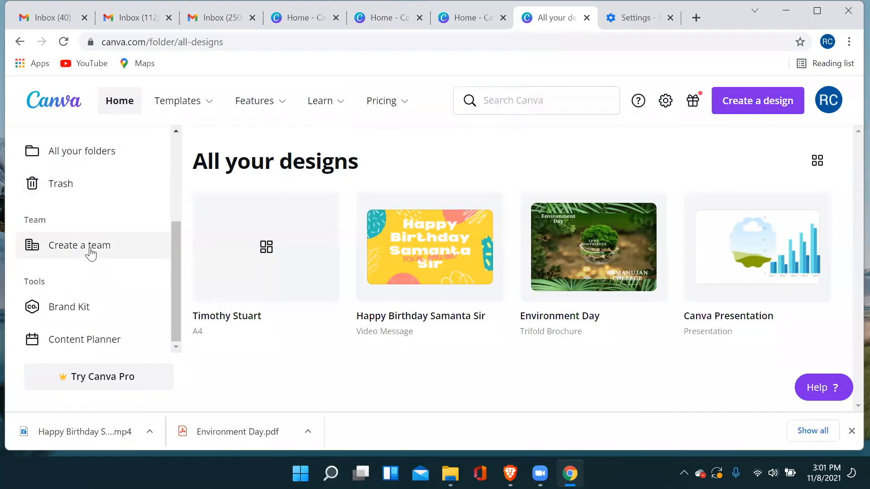
pyautogui.scroll(2, 91, 254)
pyautogui.scroll(-2, 91, 254)
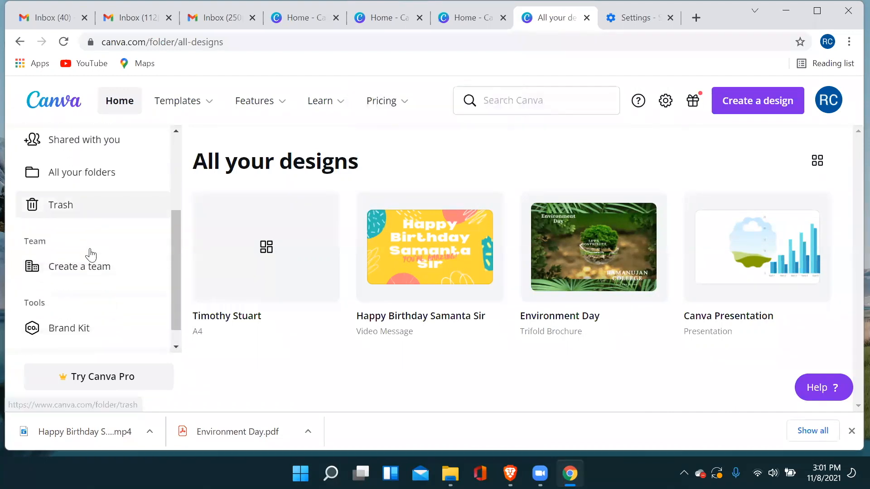
pyautogui.scroll(2, 89, 252)
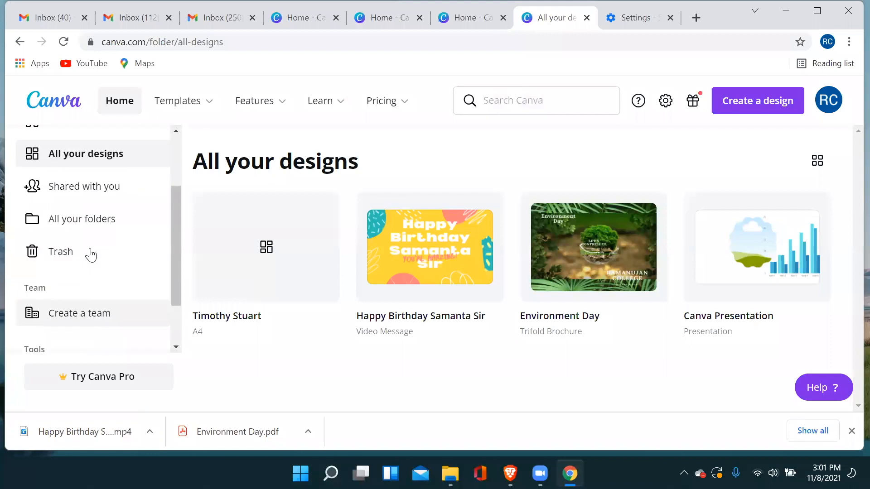
pyautogui.scroll(-2, 79, 254)
pyautogui.click(103, 254)
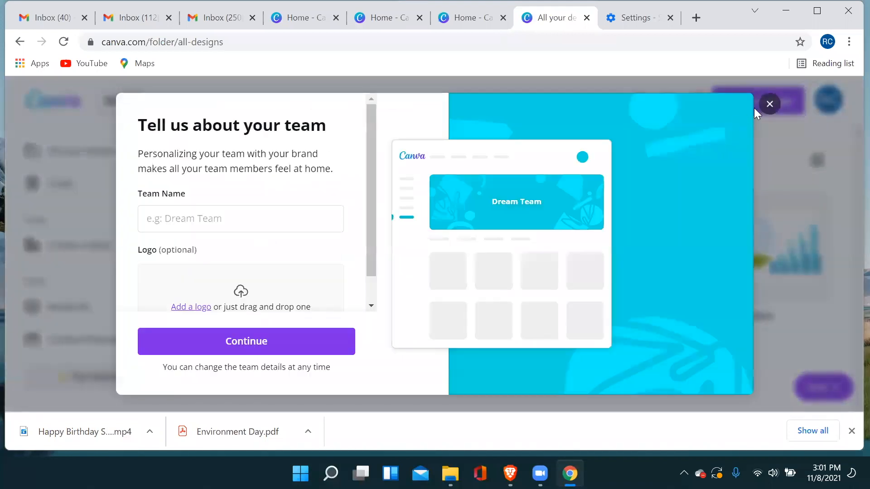
pyautogui.click(770, 105)
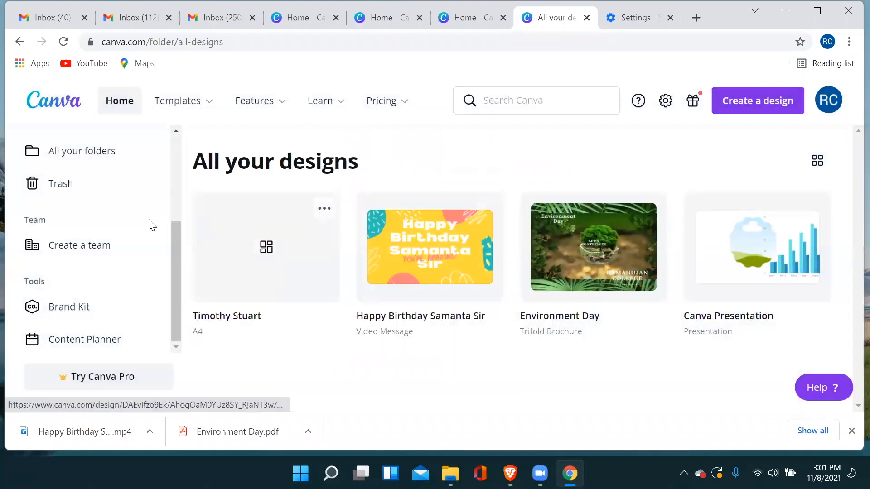
# Revisit the saved designs, shared items and folder list, ending on the home page.
pyautogui.scroll(3, 103, 211)
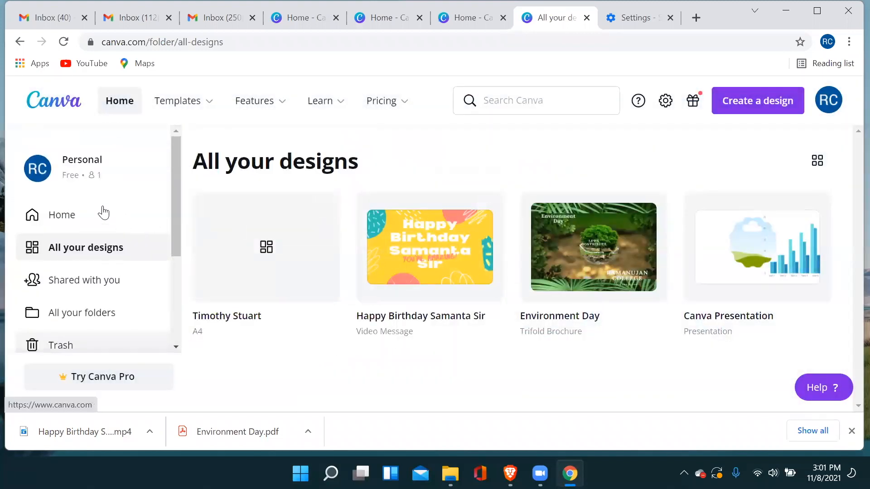
pyautogui.click(61, 222)
pyautogui.click(64, 248)
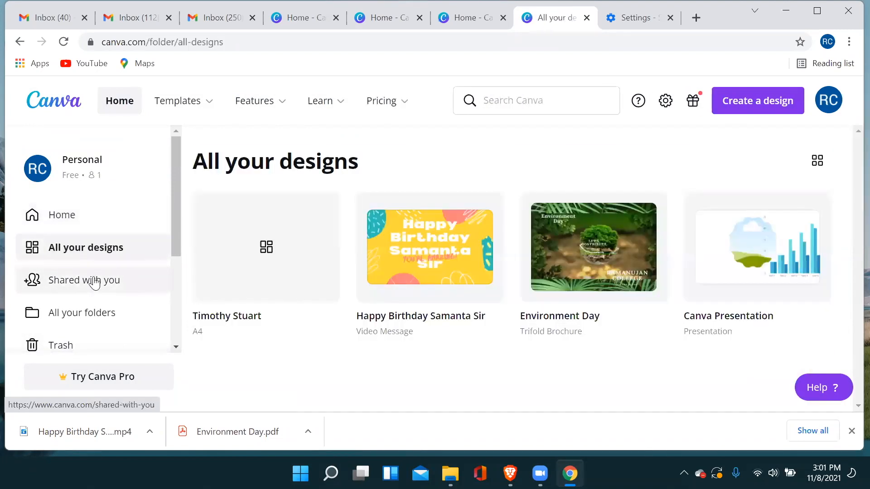
pyautogui.click(95, 283)
pyautogui.click(98, 312)
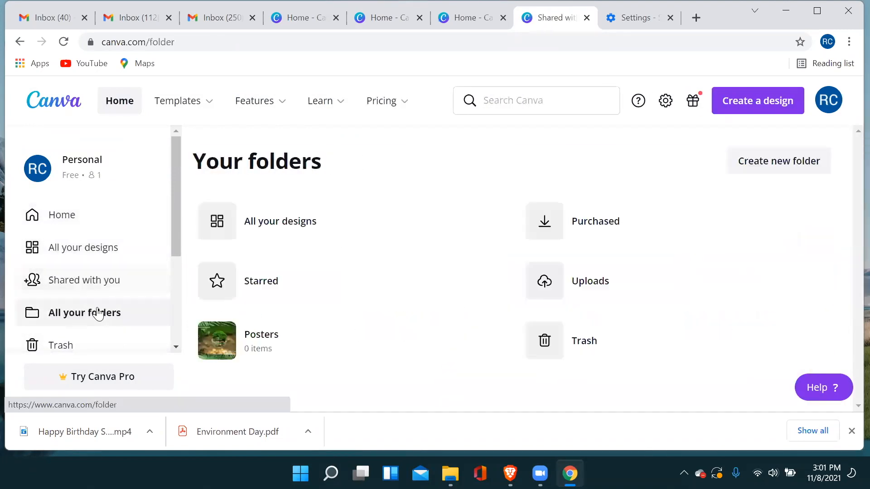
pyautogui.click(79, 225)
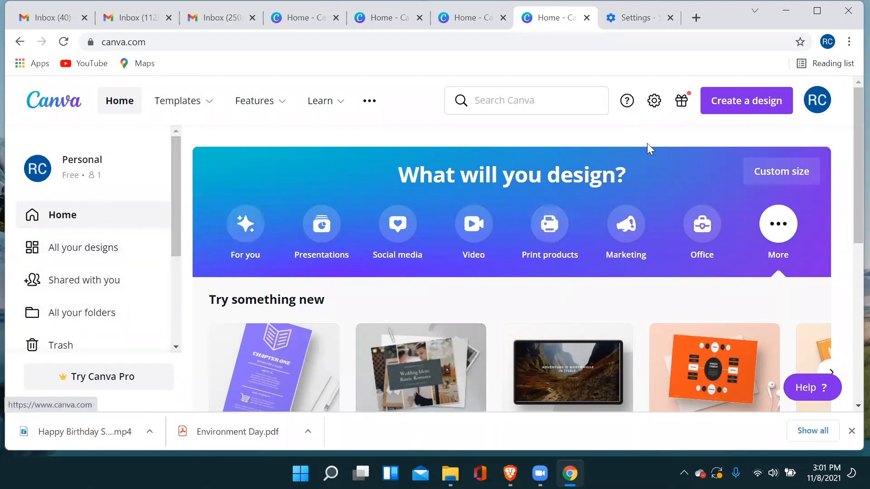
# Show the suggested types for a new design and the template categories from Social Media to Trending.
pyautogui.click(723, 104)
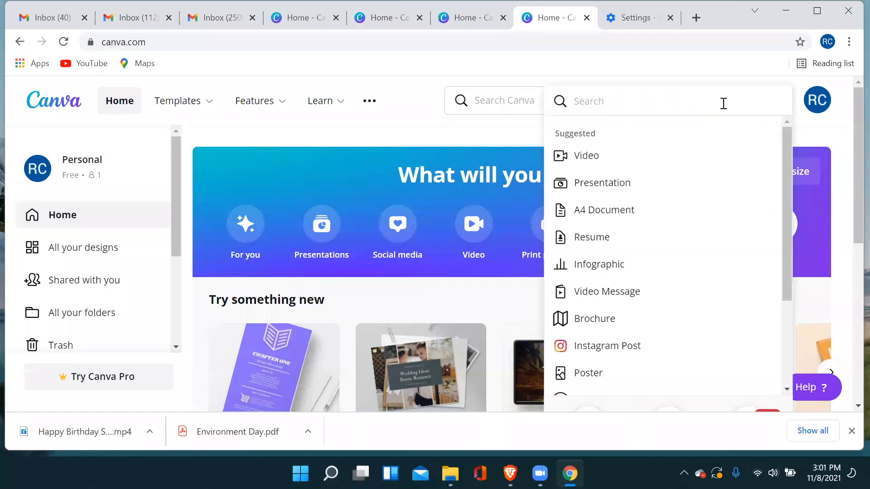
pyautogui.click(469, 135)
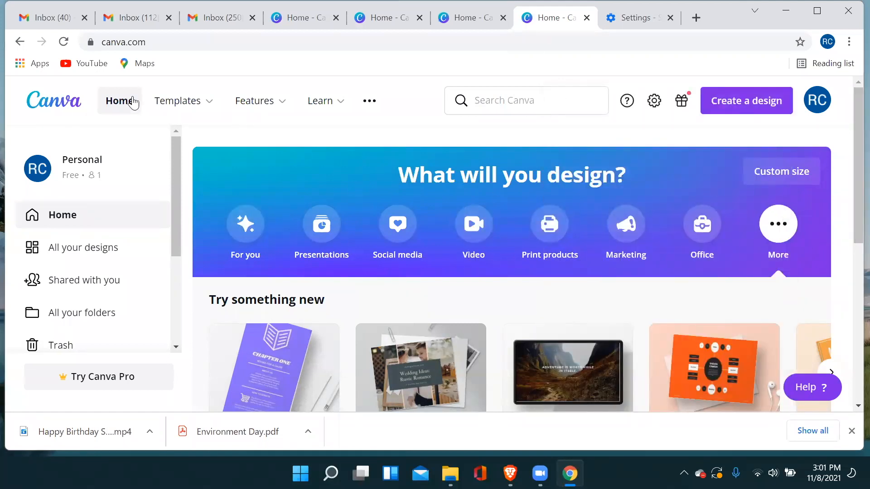
pyautogui.moveTo(193, 102)
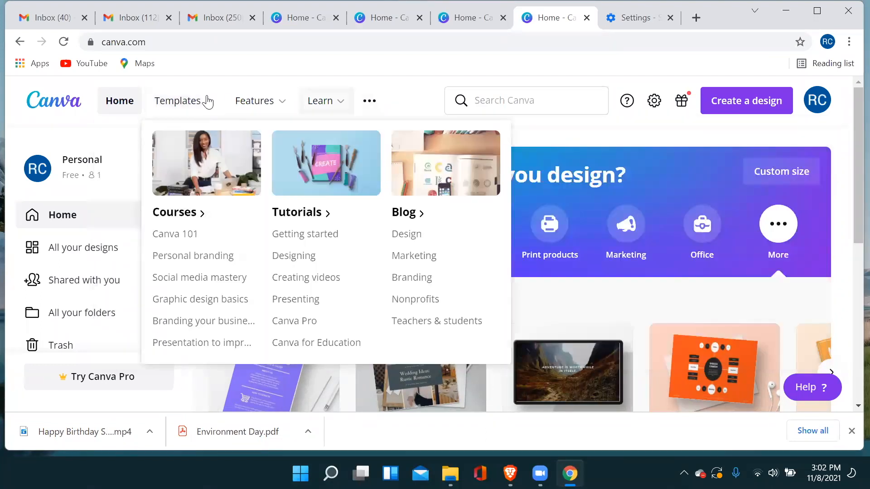
pyautogui.moveTo(267, 93)
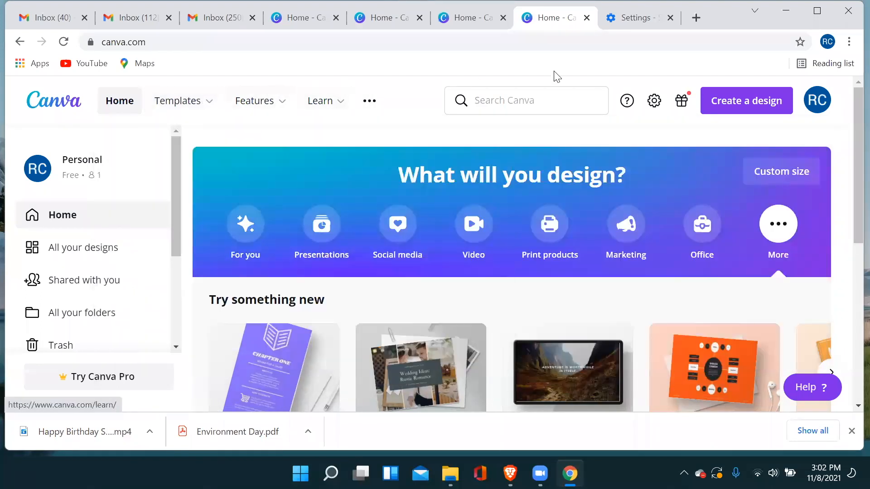
pyautogui.click(761, 107)
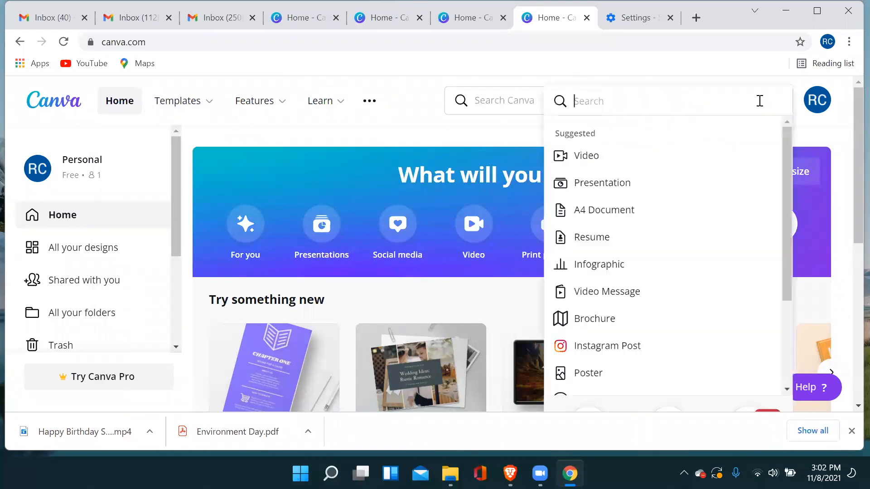
pyautogui.click(850, 129)
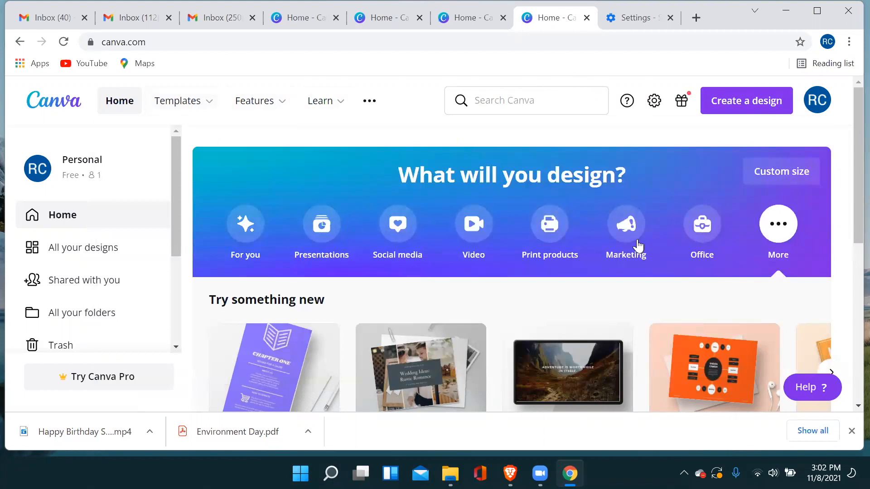
pyautogui.scroll(-8, 824, 247)
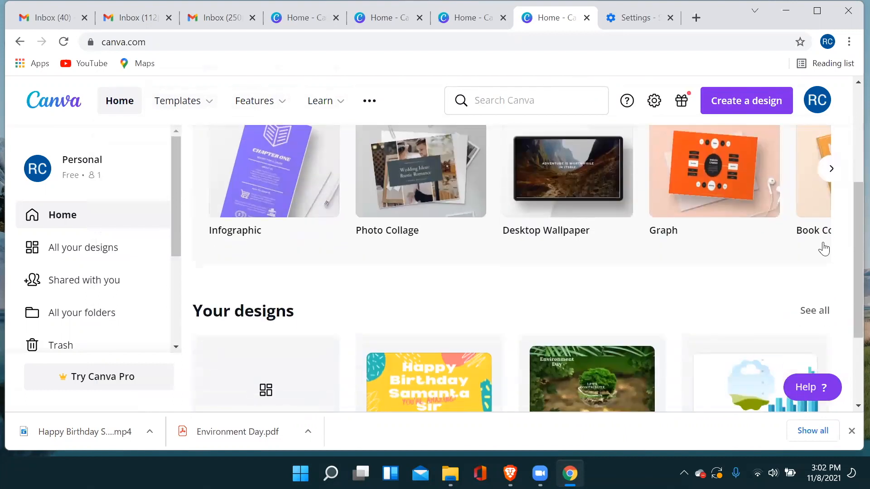
pyautogui.scroll(8, 531, 246)
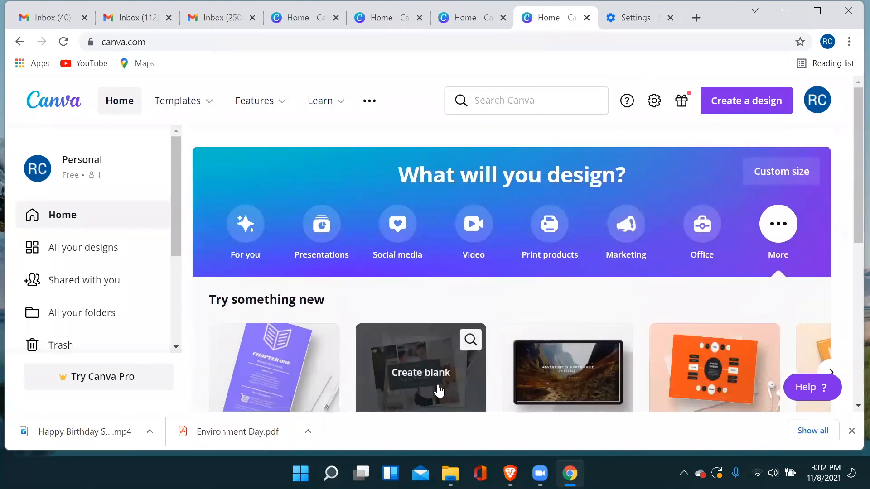
# Switch to Zoom and bring up the meeting controls.
pyautogui.moveTo(540, 473)
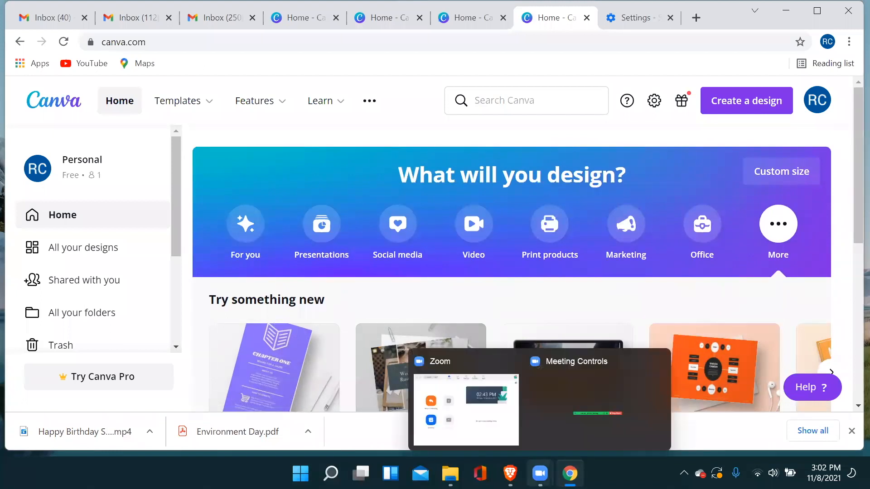
pyautogui.click(459, 359)
pyautogui.moveTo(540, 473)
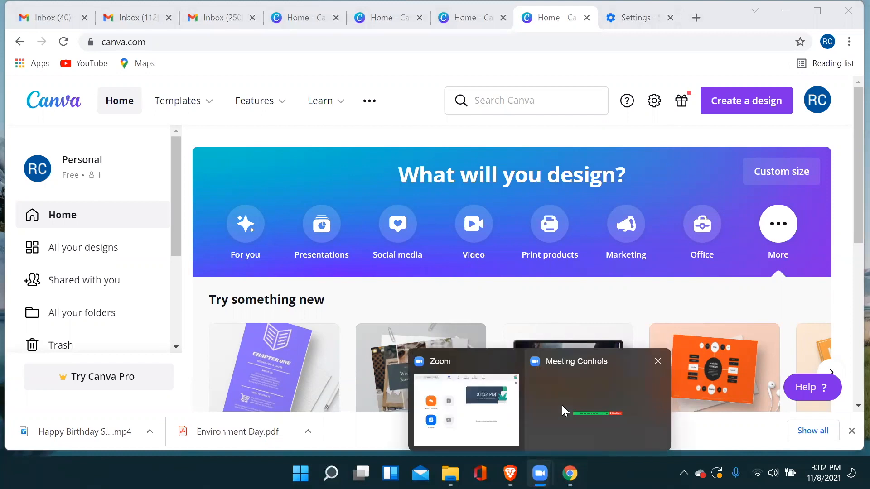
pyautogui.click(574, 385)
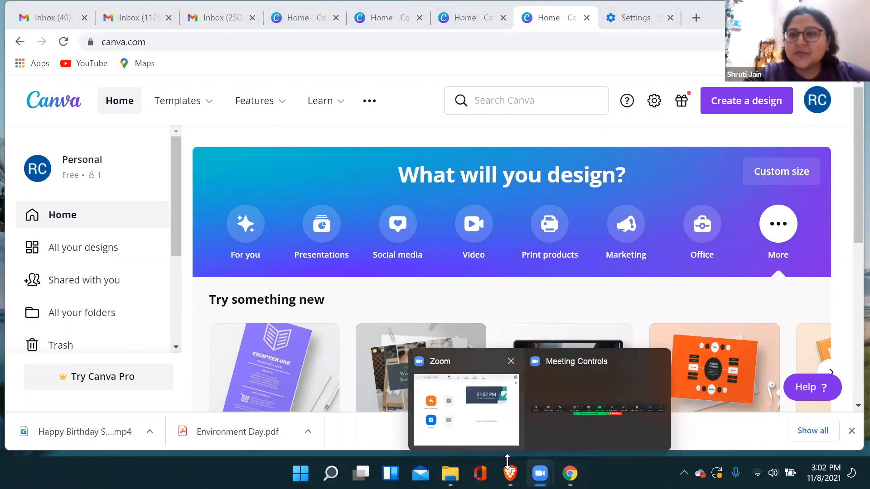